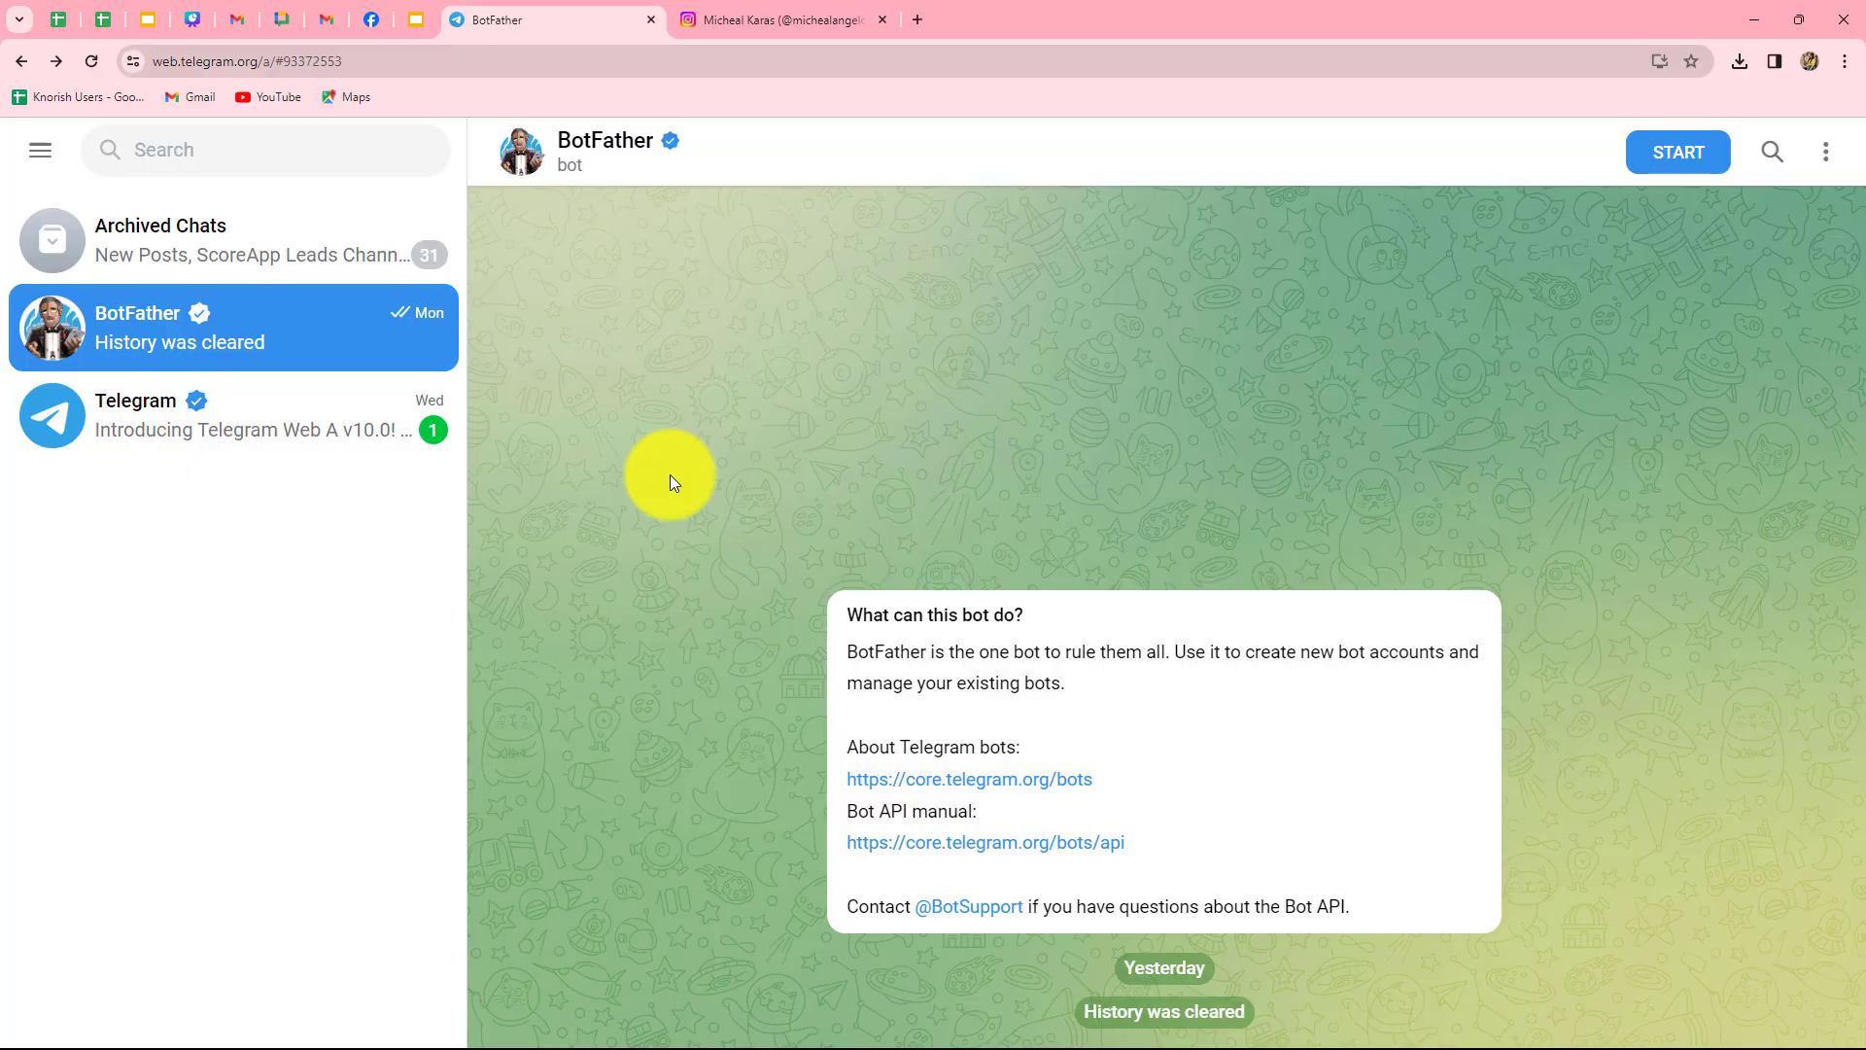
- Flip between the BotFather chat and the Instagram profile, then open the Pabbly Connect site
{"action": "left_click", "coordinate": [787, 19]}
{"action": "key", "text": "ctrl+shift+Tab"}
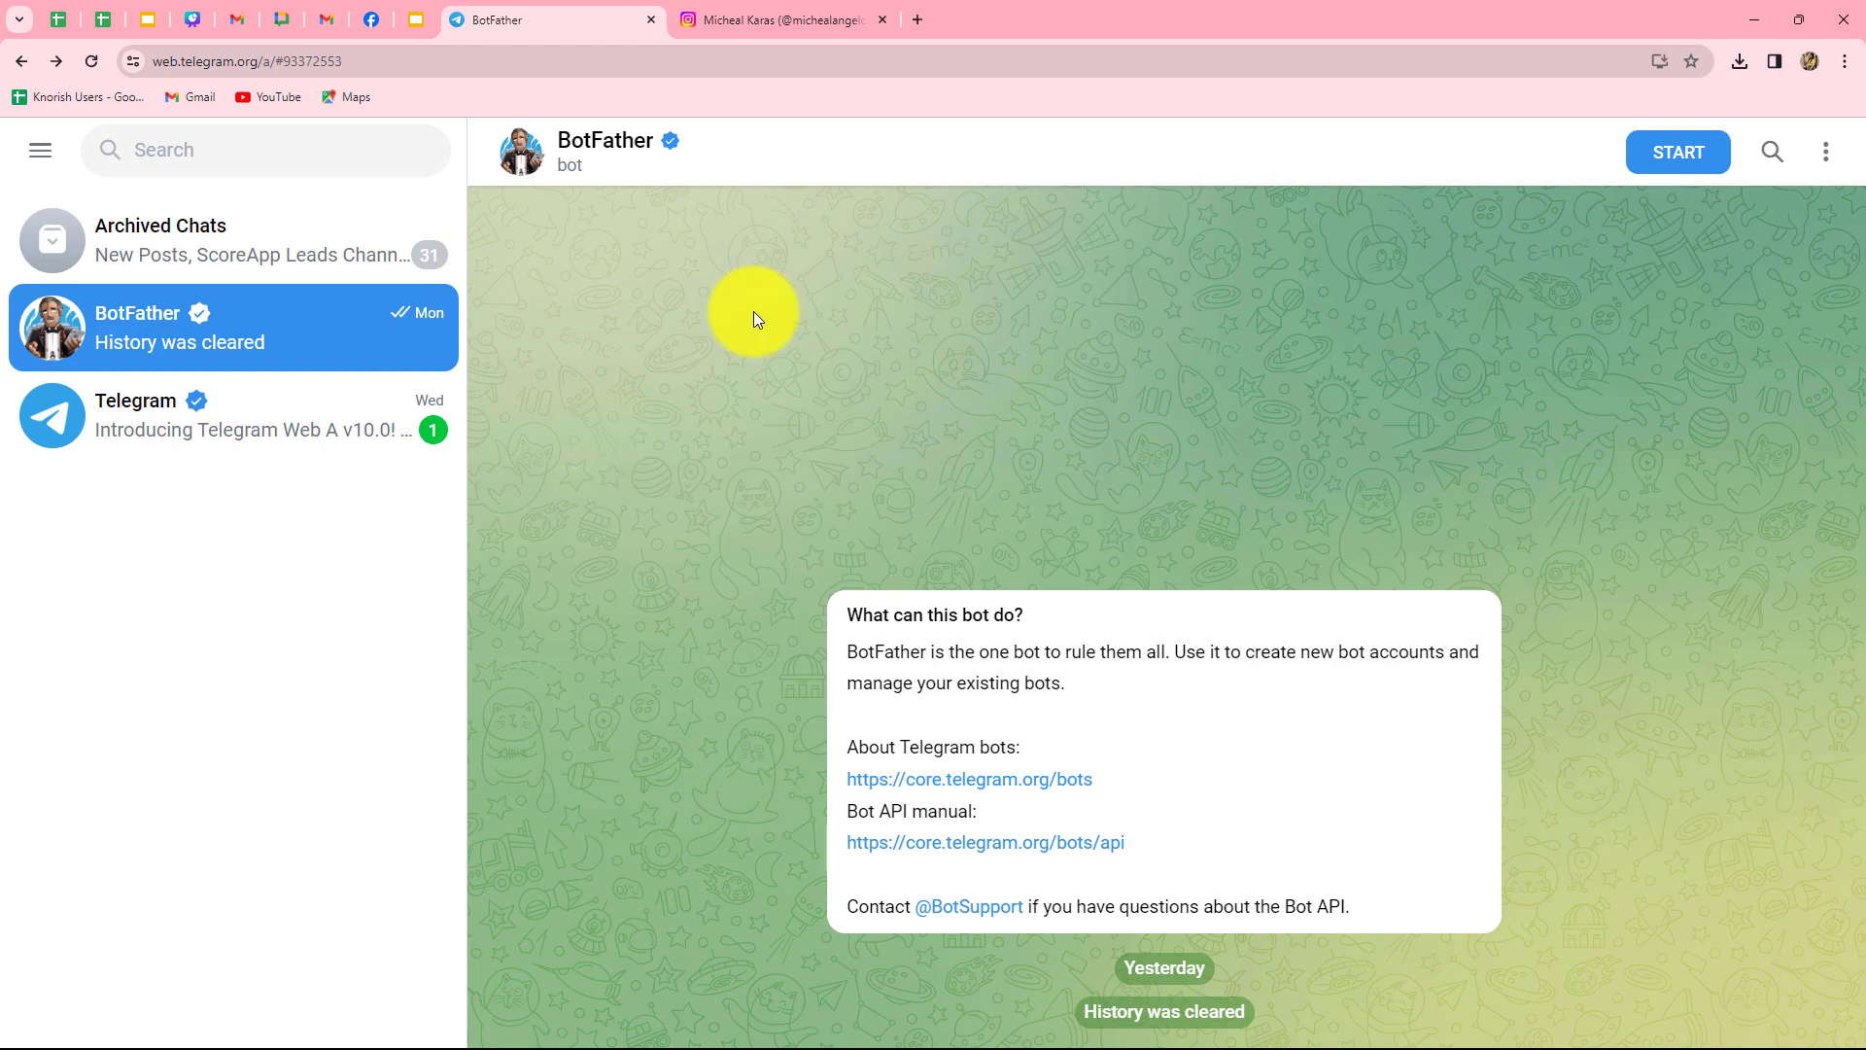
{"action": "mouse_move", "coordinate": [750, 17]}
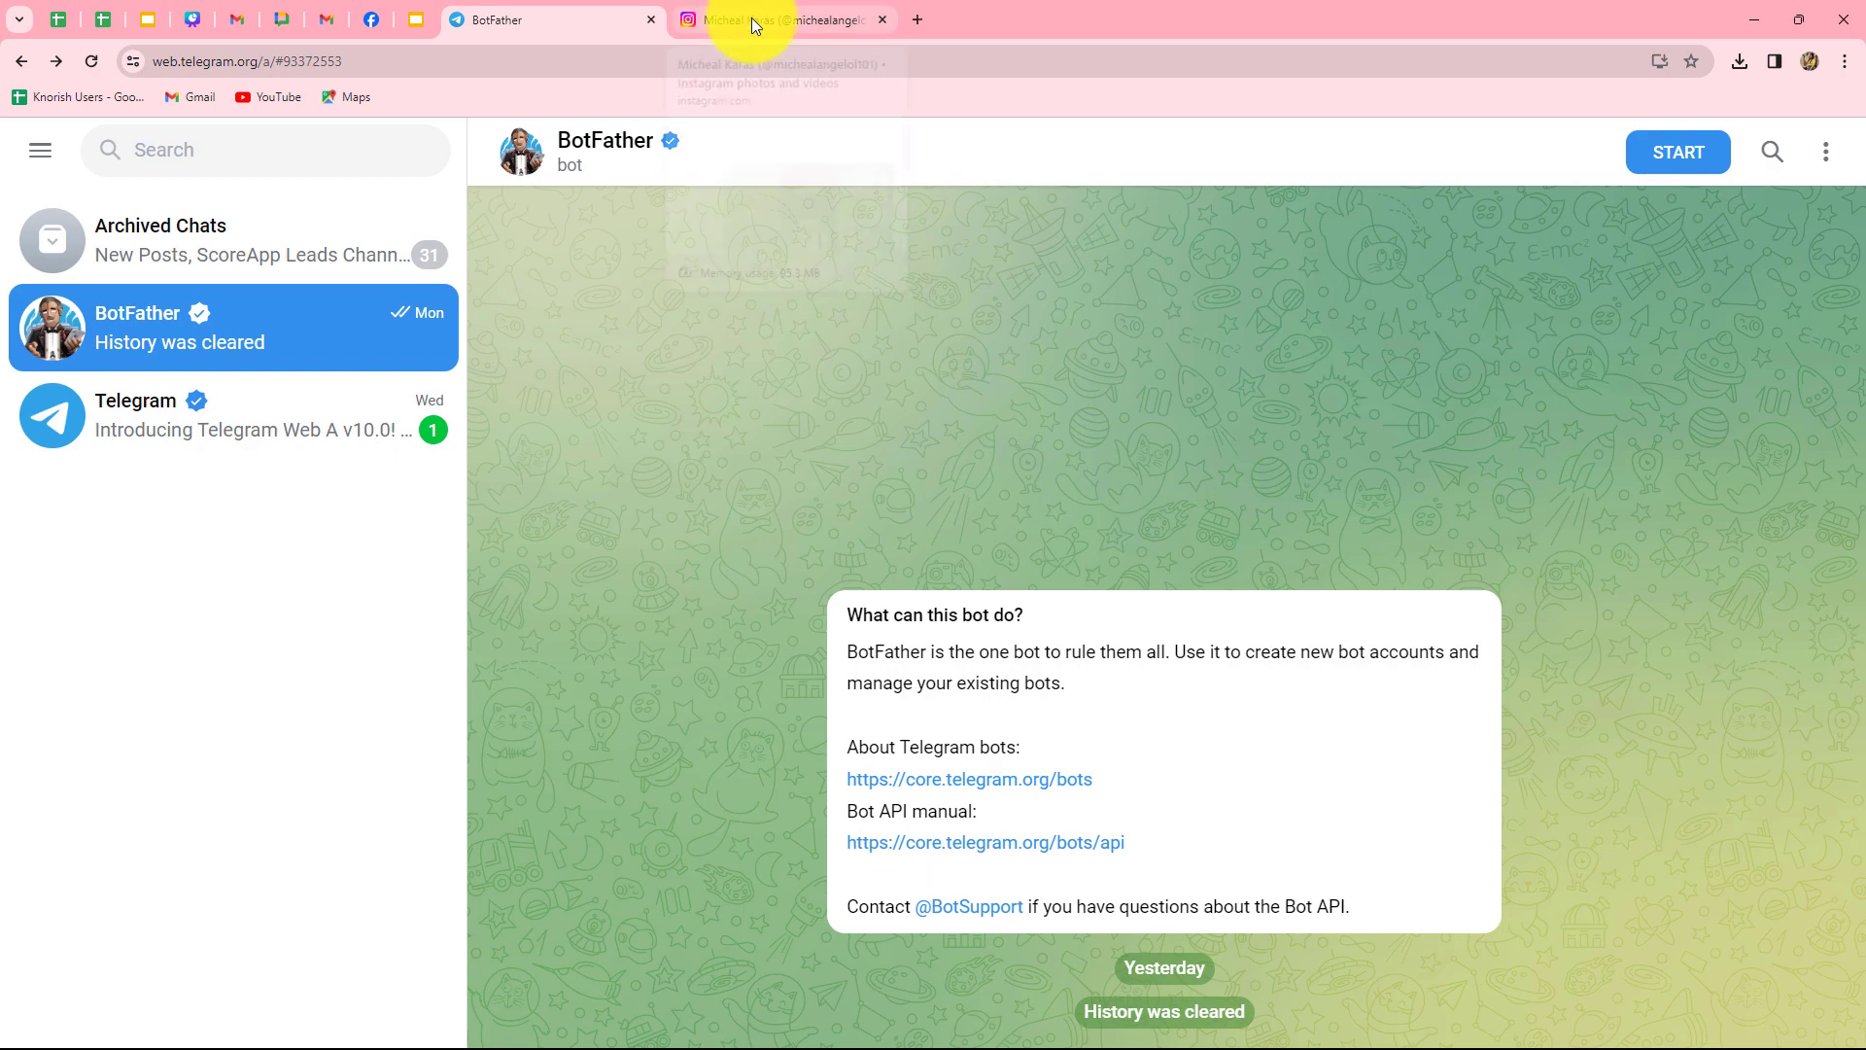
{"action": "left_click", "coordinate": [753, 23]}
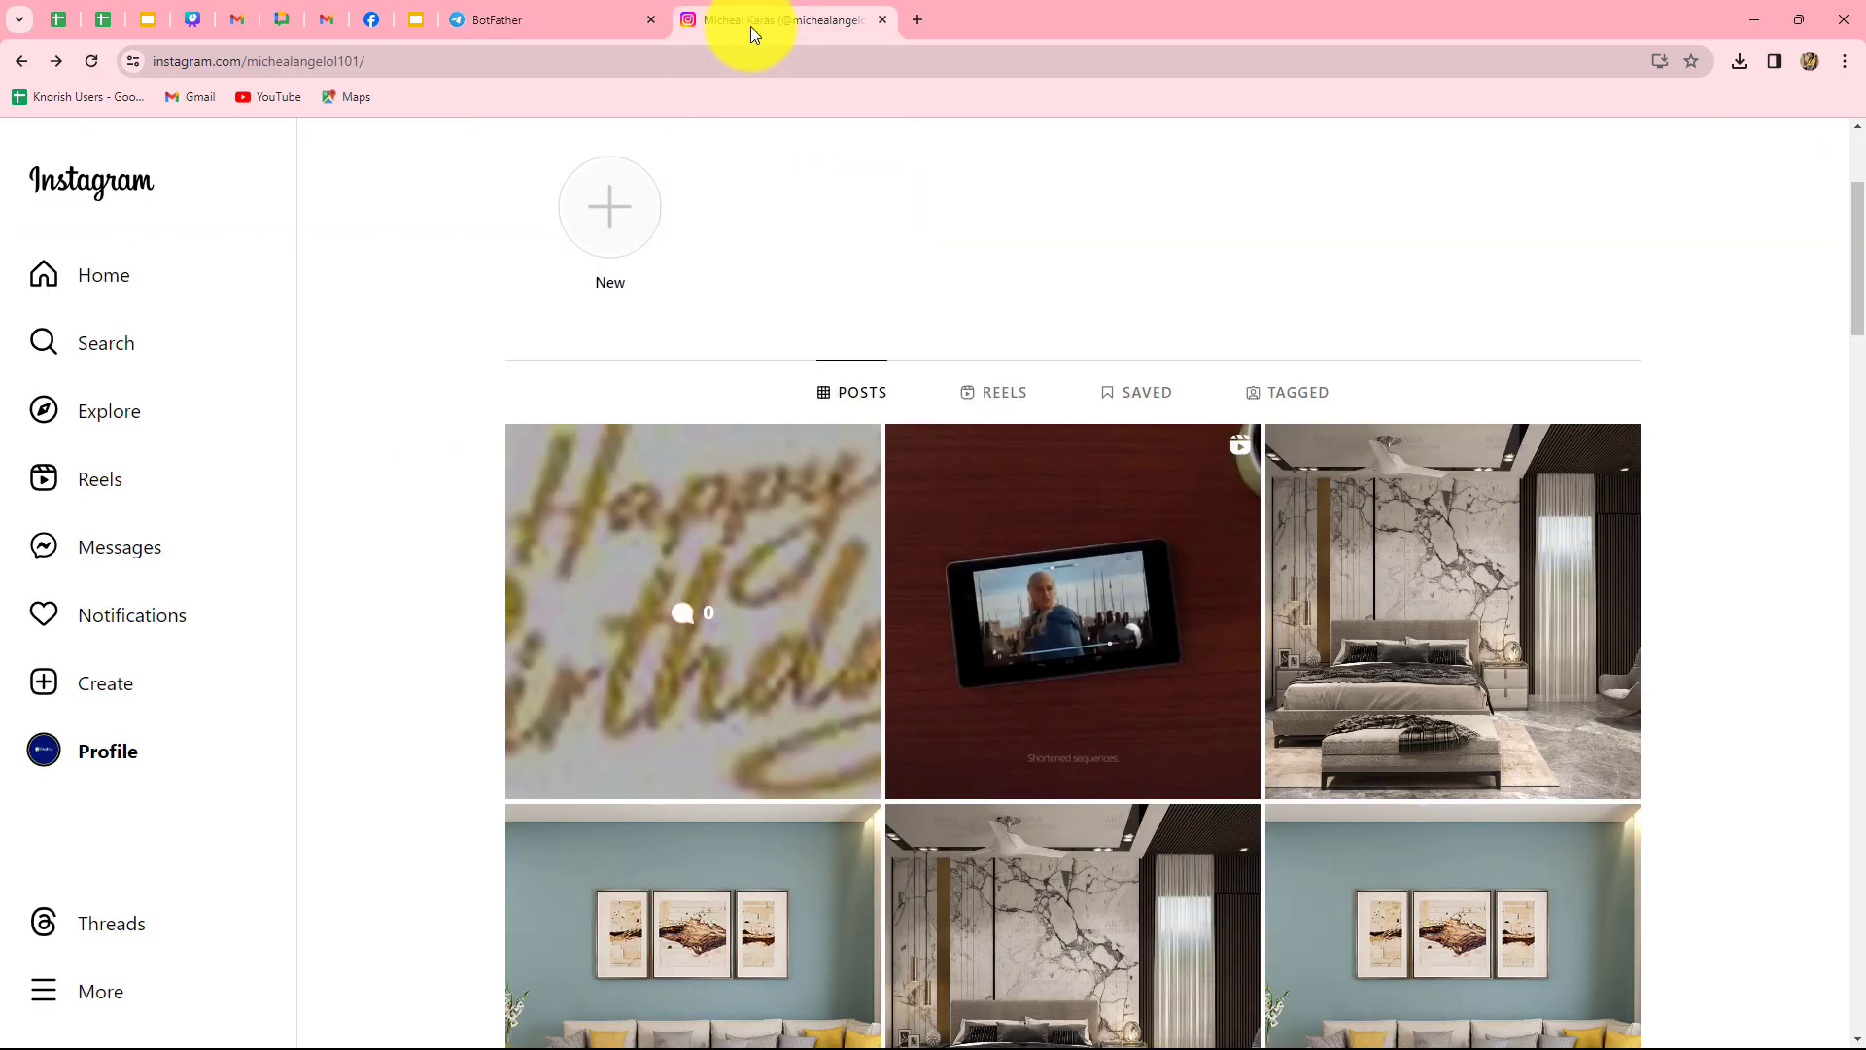
{"action": "left_click", "coordinate": [508, 17]}
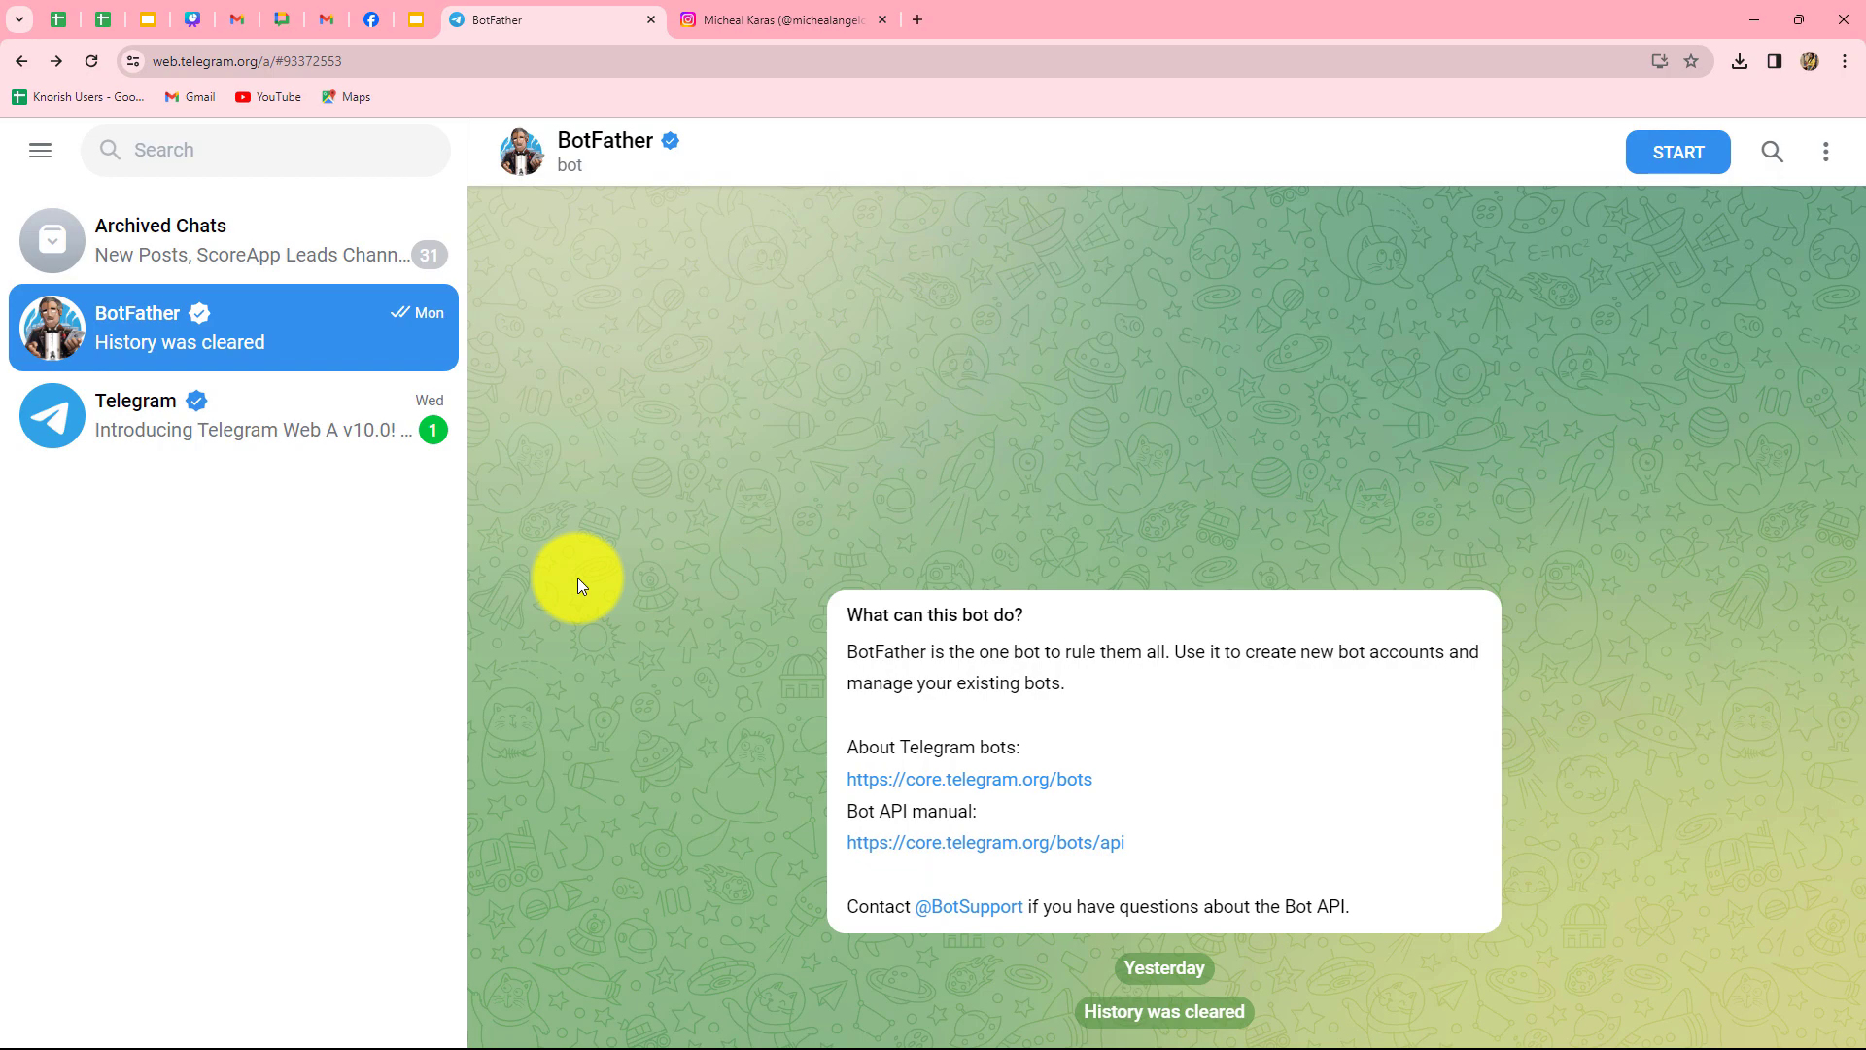
{"action": "left_click", "coordinate": [758, 14]}
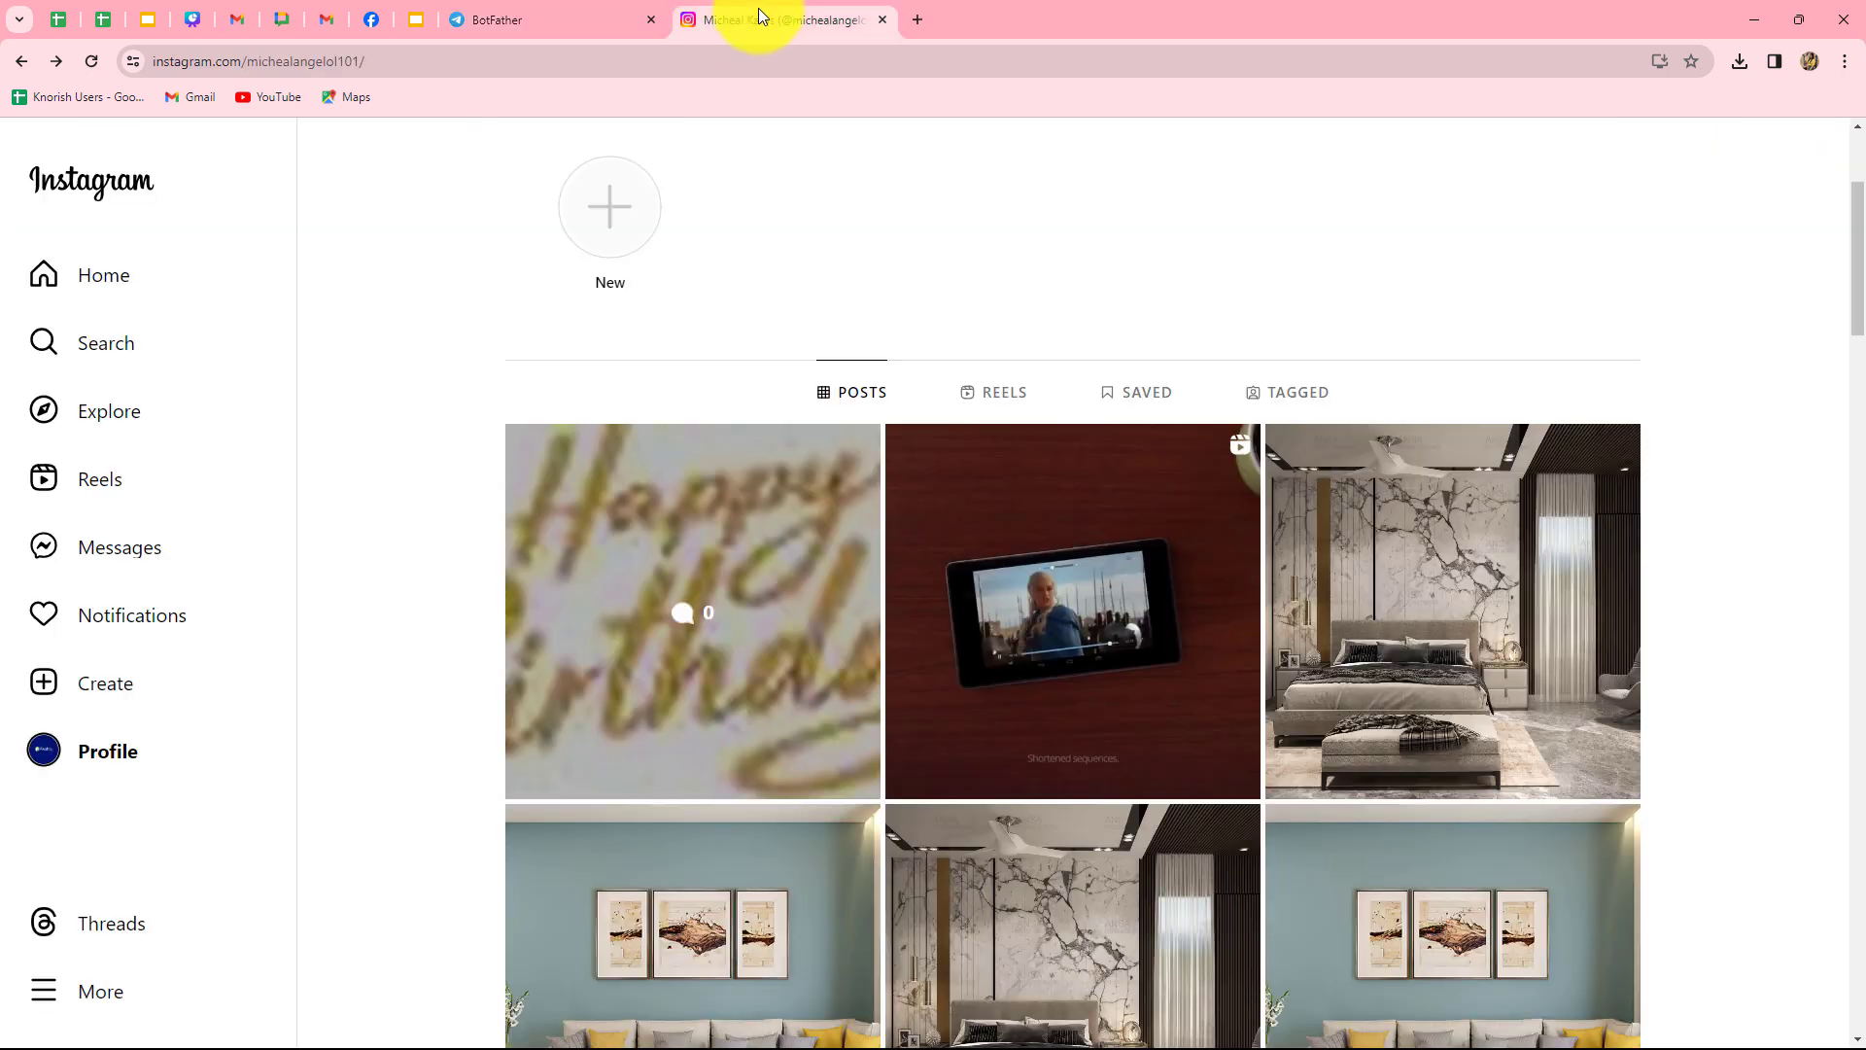
{"action": "left_click", "coordinate": [479, 25]}
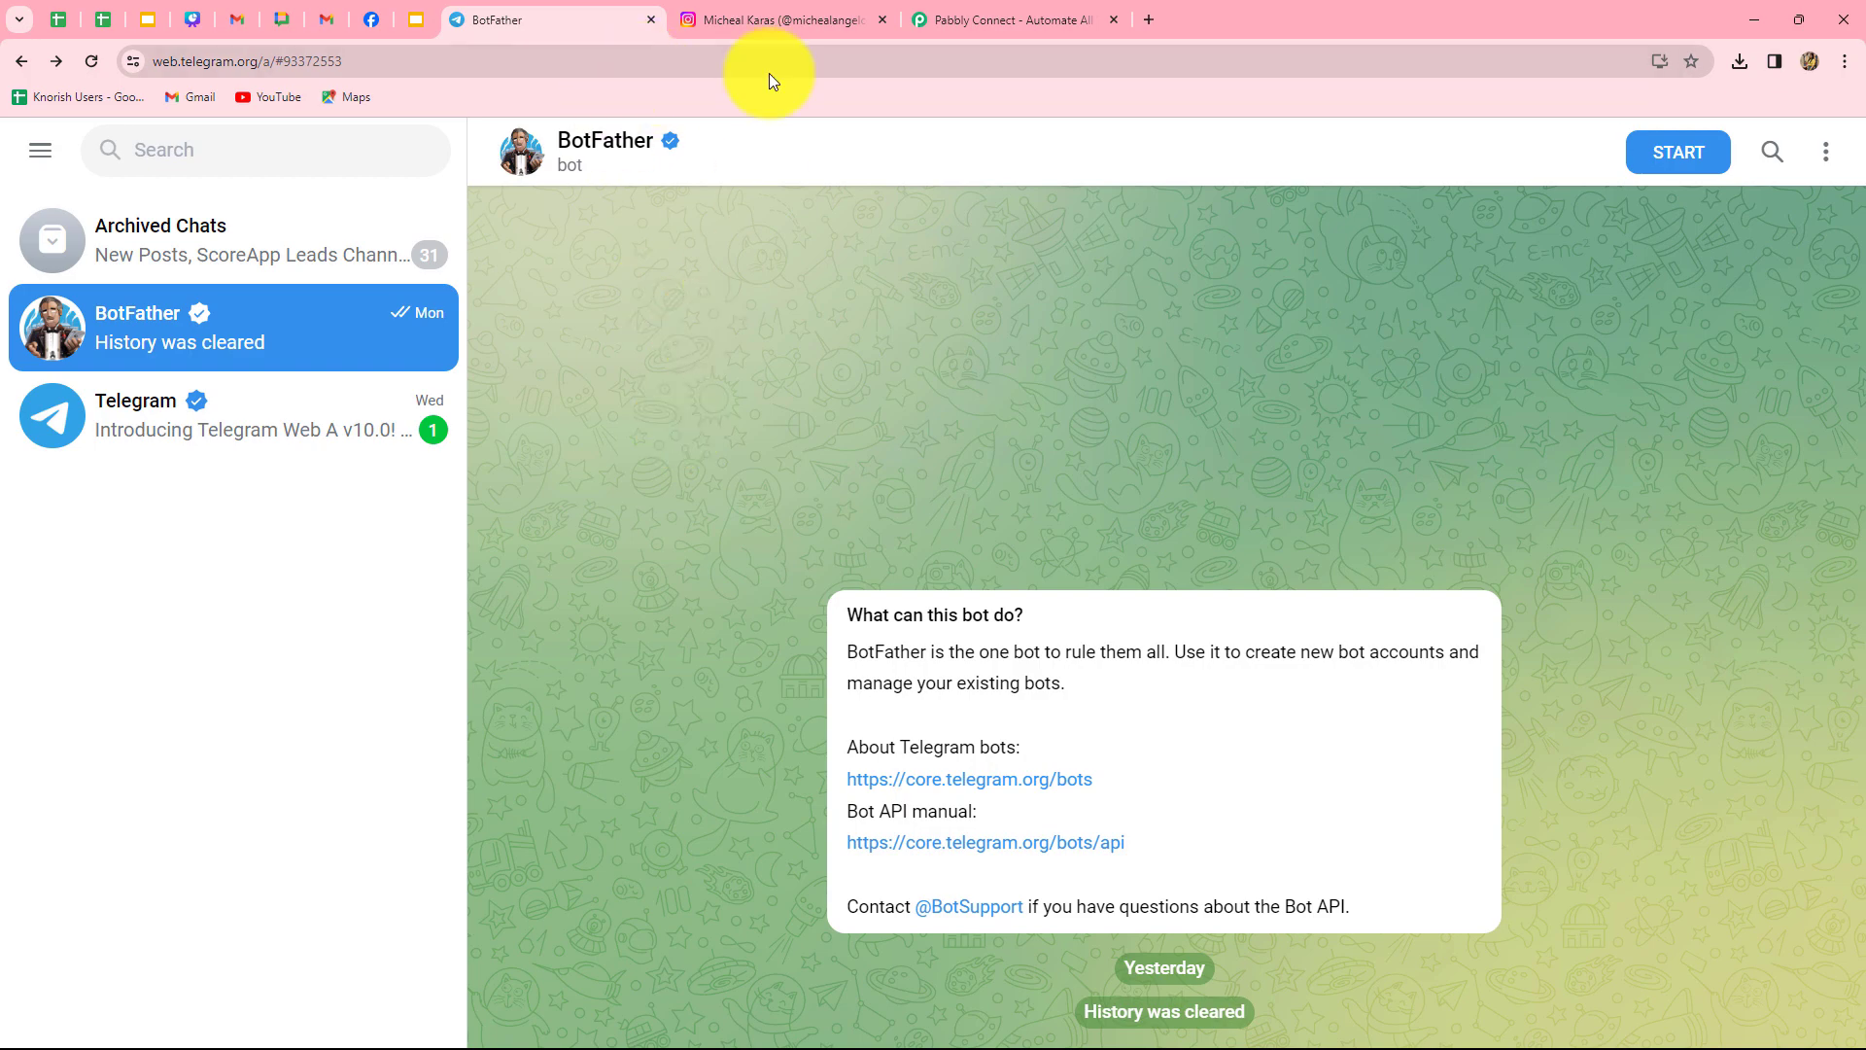
{"action": "left_click", "coordinate": [767, 16]}
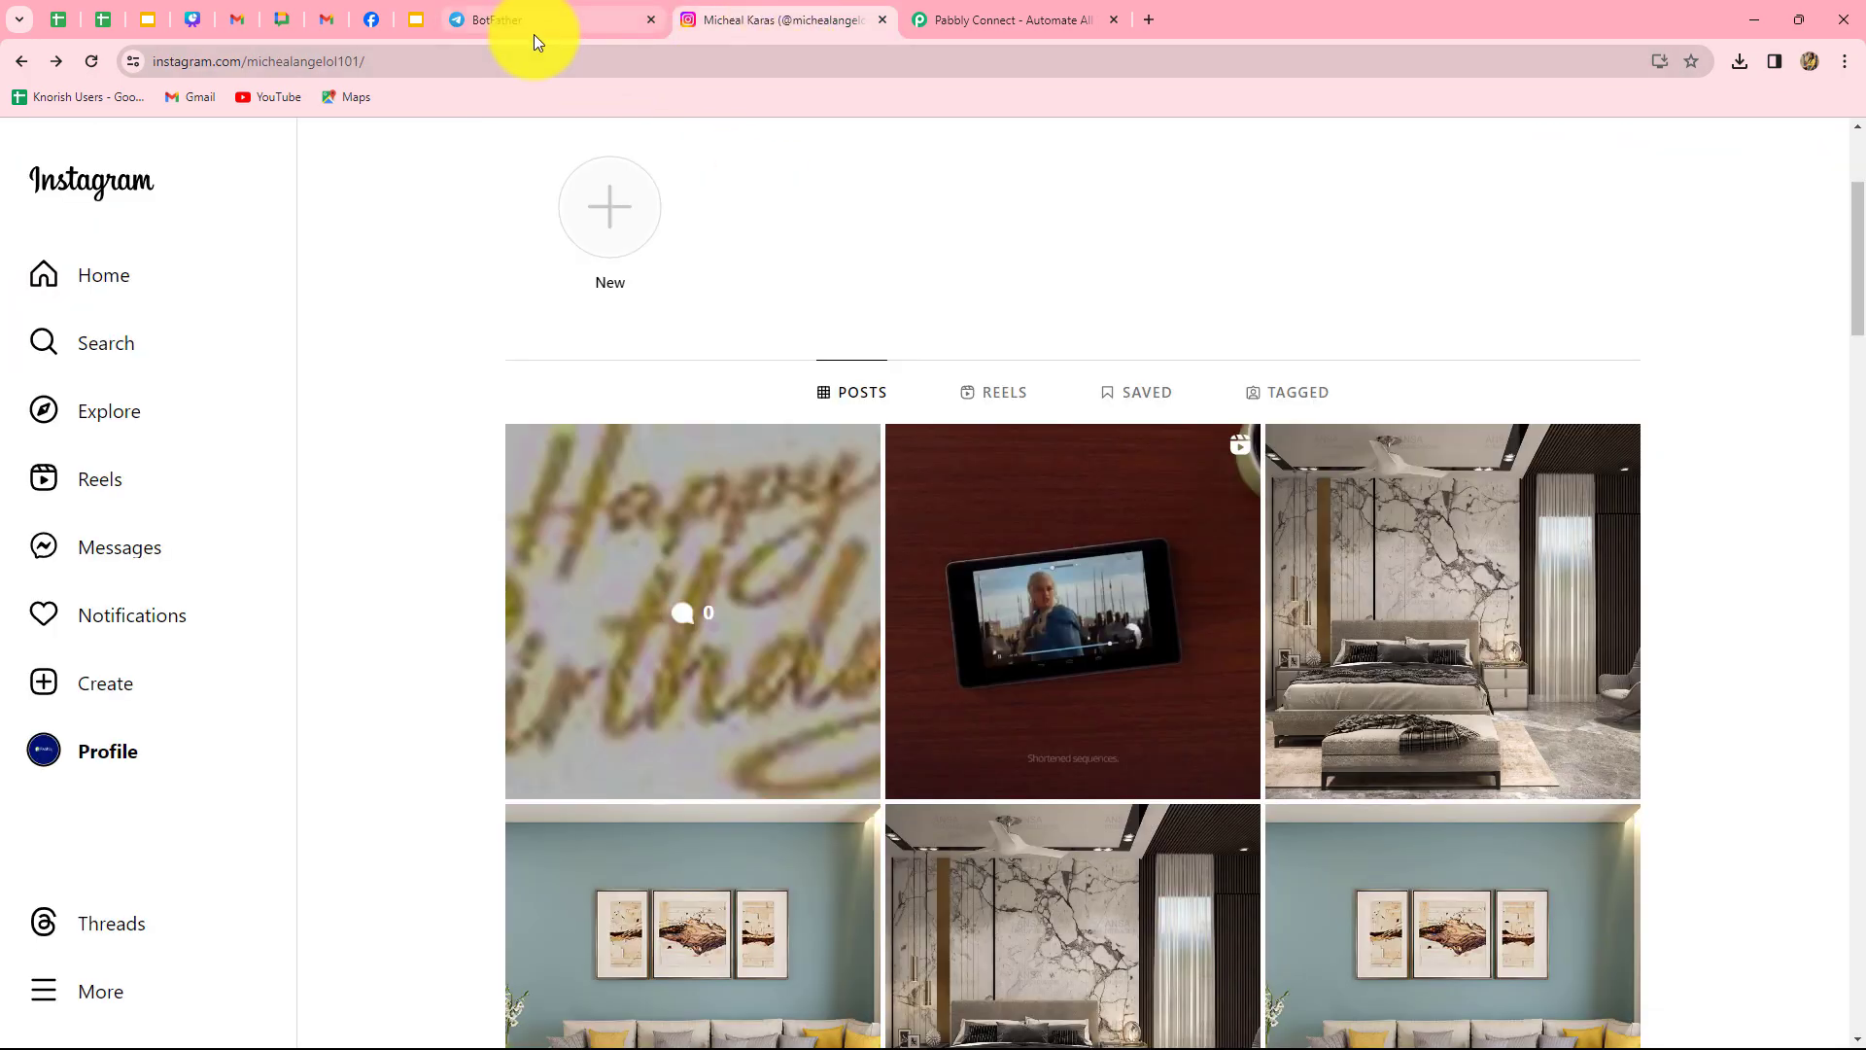
{"action": "left_click", "coordinate": [967, 21]}
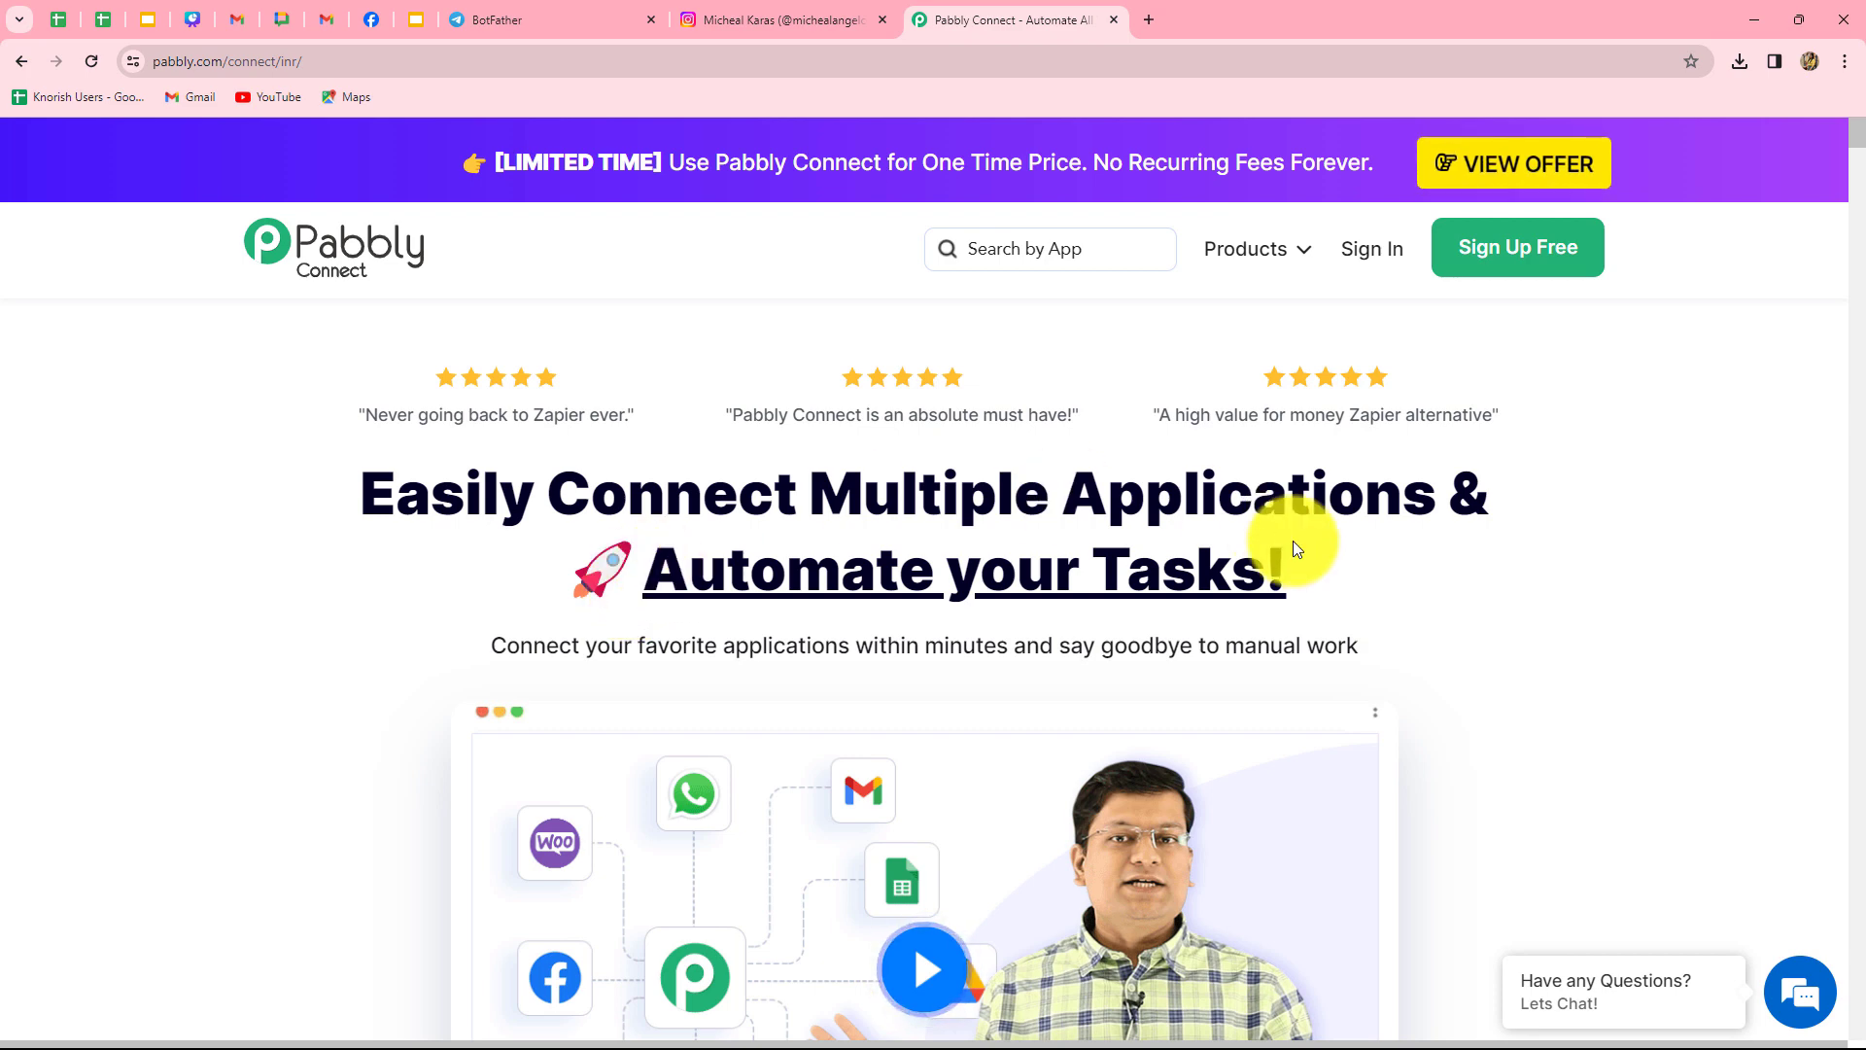
- Sign in from the Pabbly Connect landing page to reach the All Apps dashboard
{"action": "left_click", "coordinate": [1369, 254]}
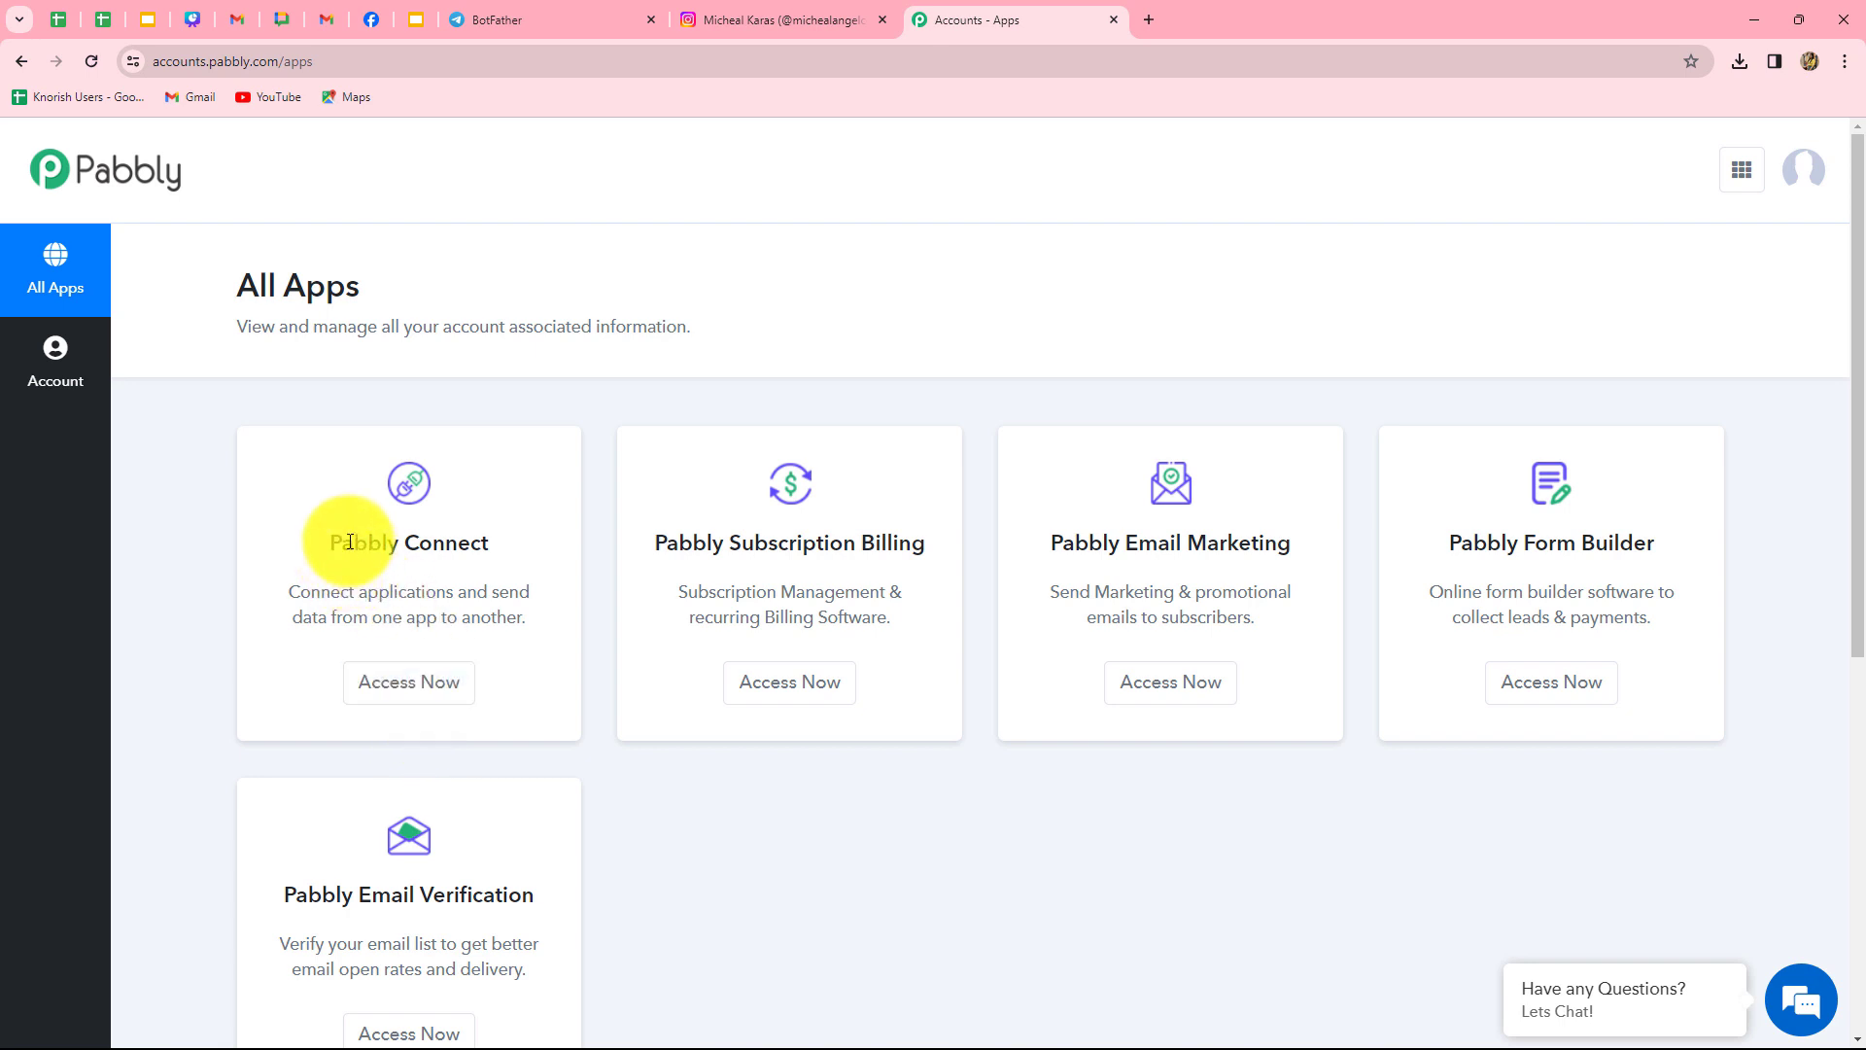
- Access Pabbly Connect from its All Apps card, then open and dismiss the Create Folder dialog
{"action": "left_click_drag", "start_coordinate": [353, 544], "coordinate": [498, 559]}
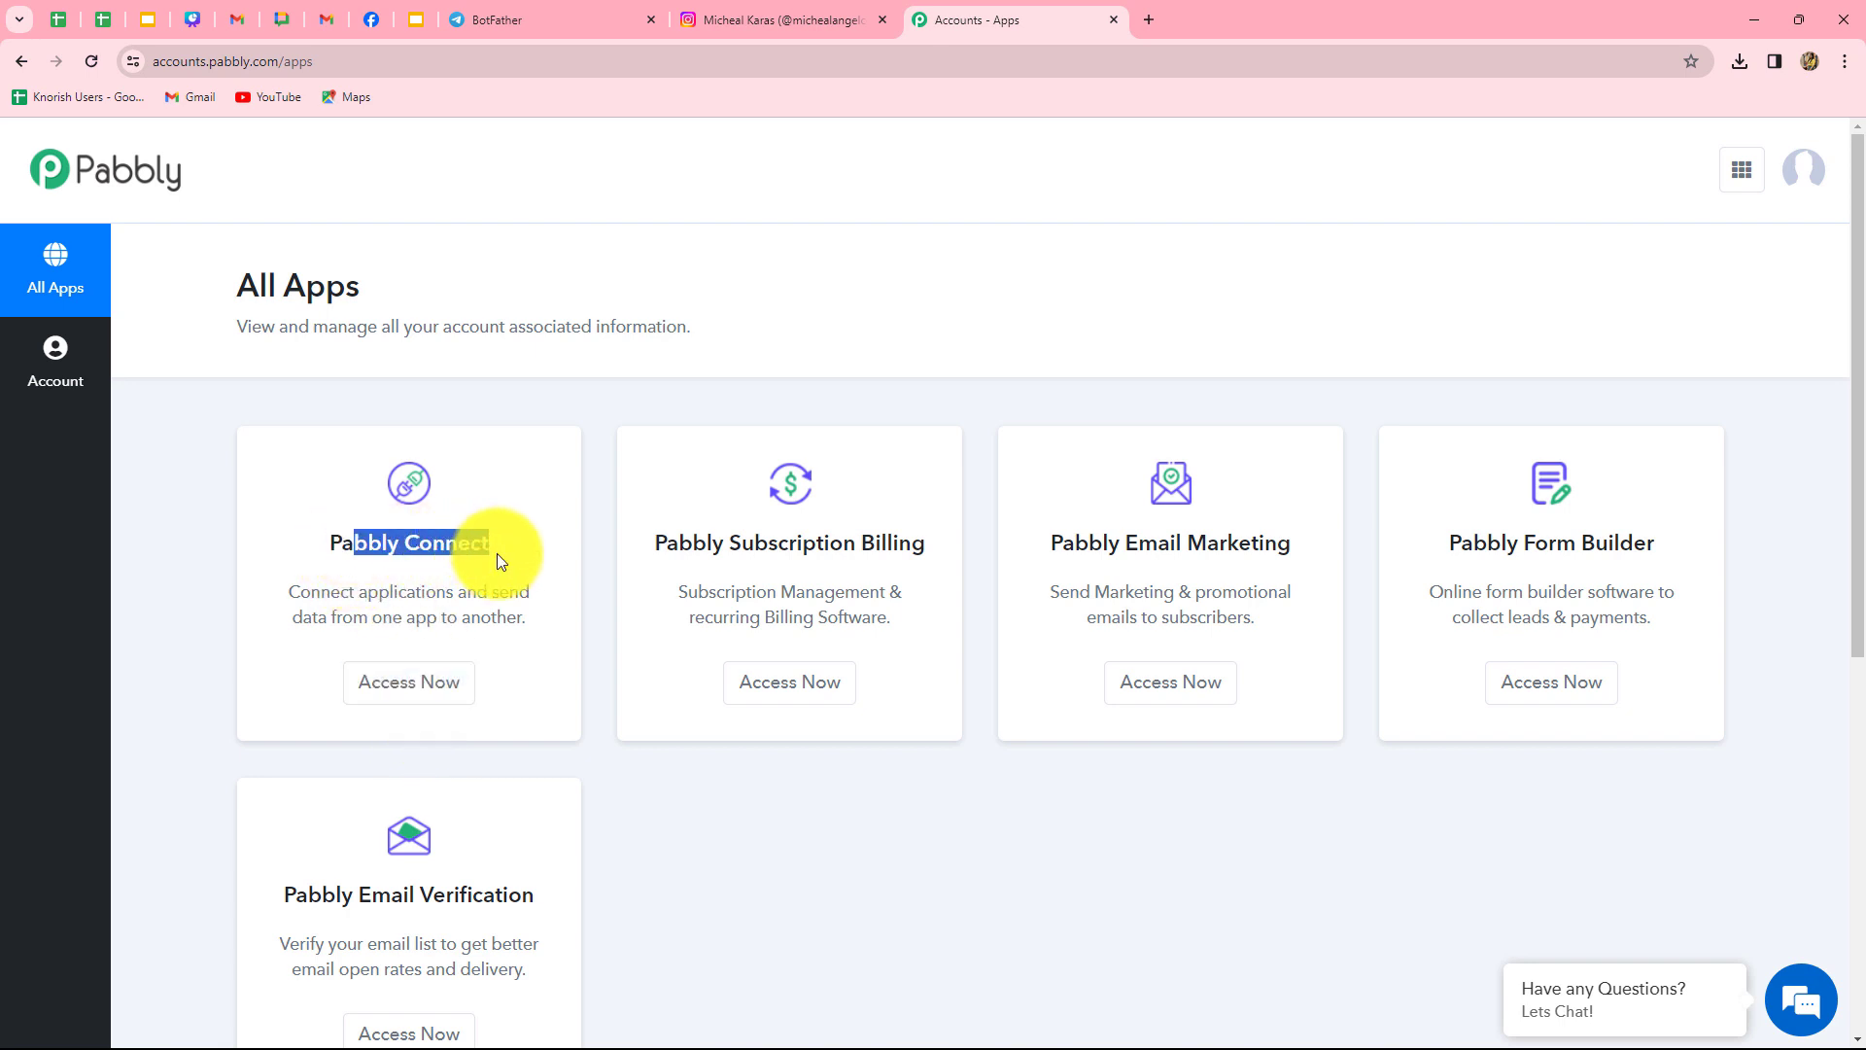
{"action": "left_click", "coordinate": [435, 694]}
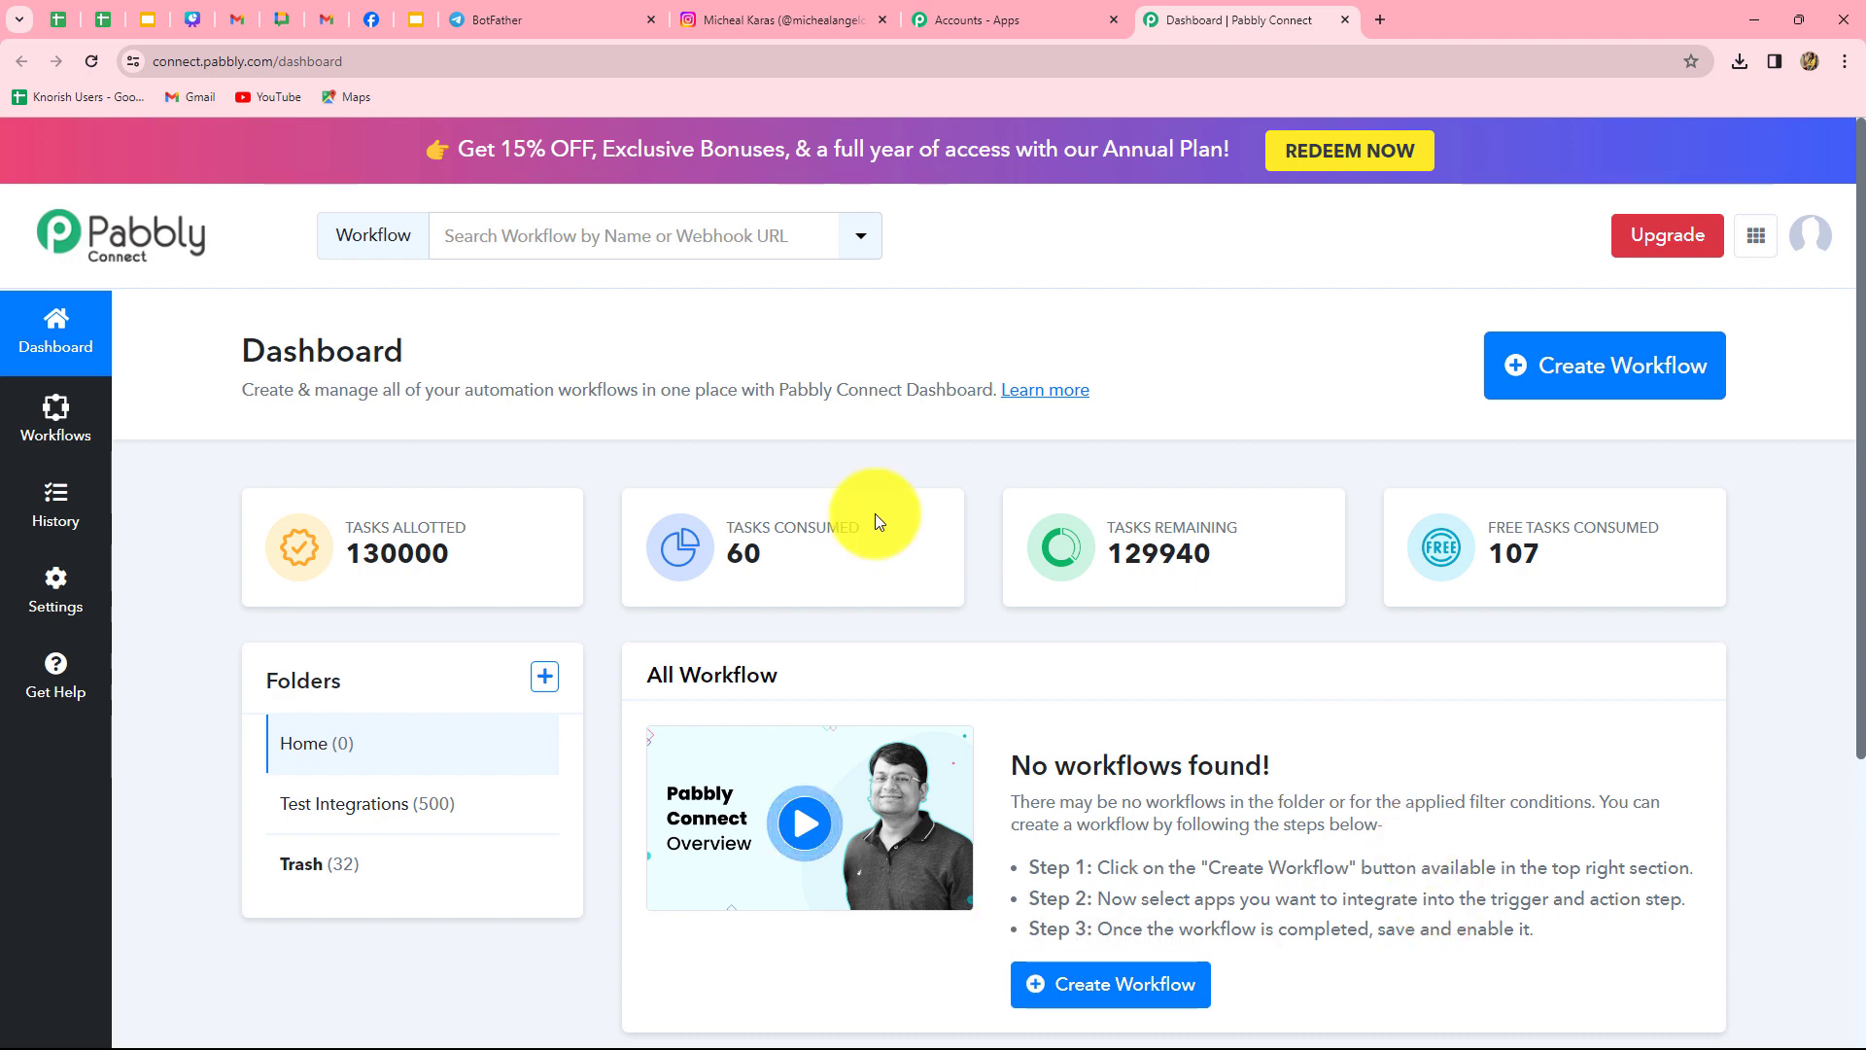
{"action": "left_click", "coordinate": [544, 677]}
{"action": "key", "text": "Escape"}
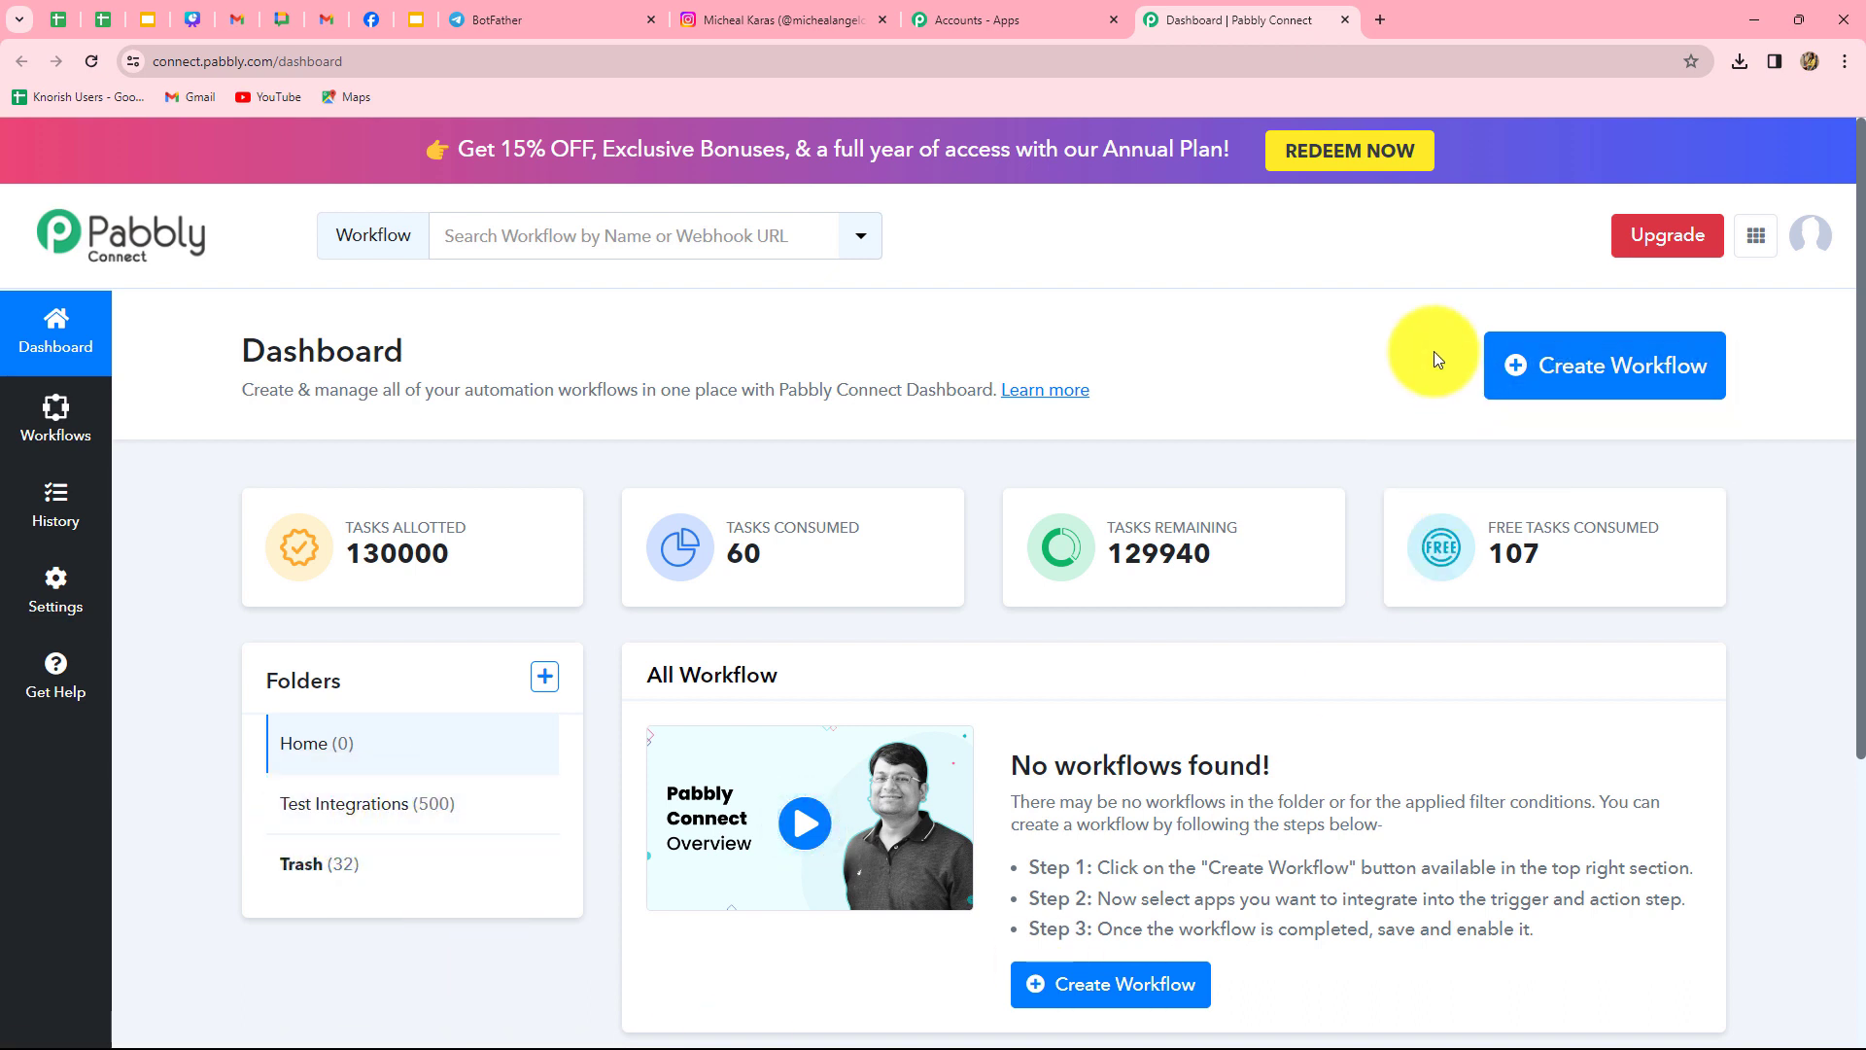
- Create the workflow 'Create Instagram Post from Telegram' in the Test Integrations folder
{"action": "left_click", "coordinate": [1627, 399]}
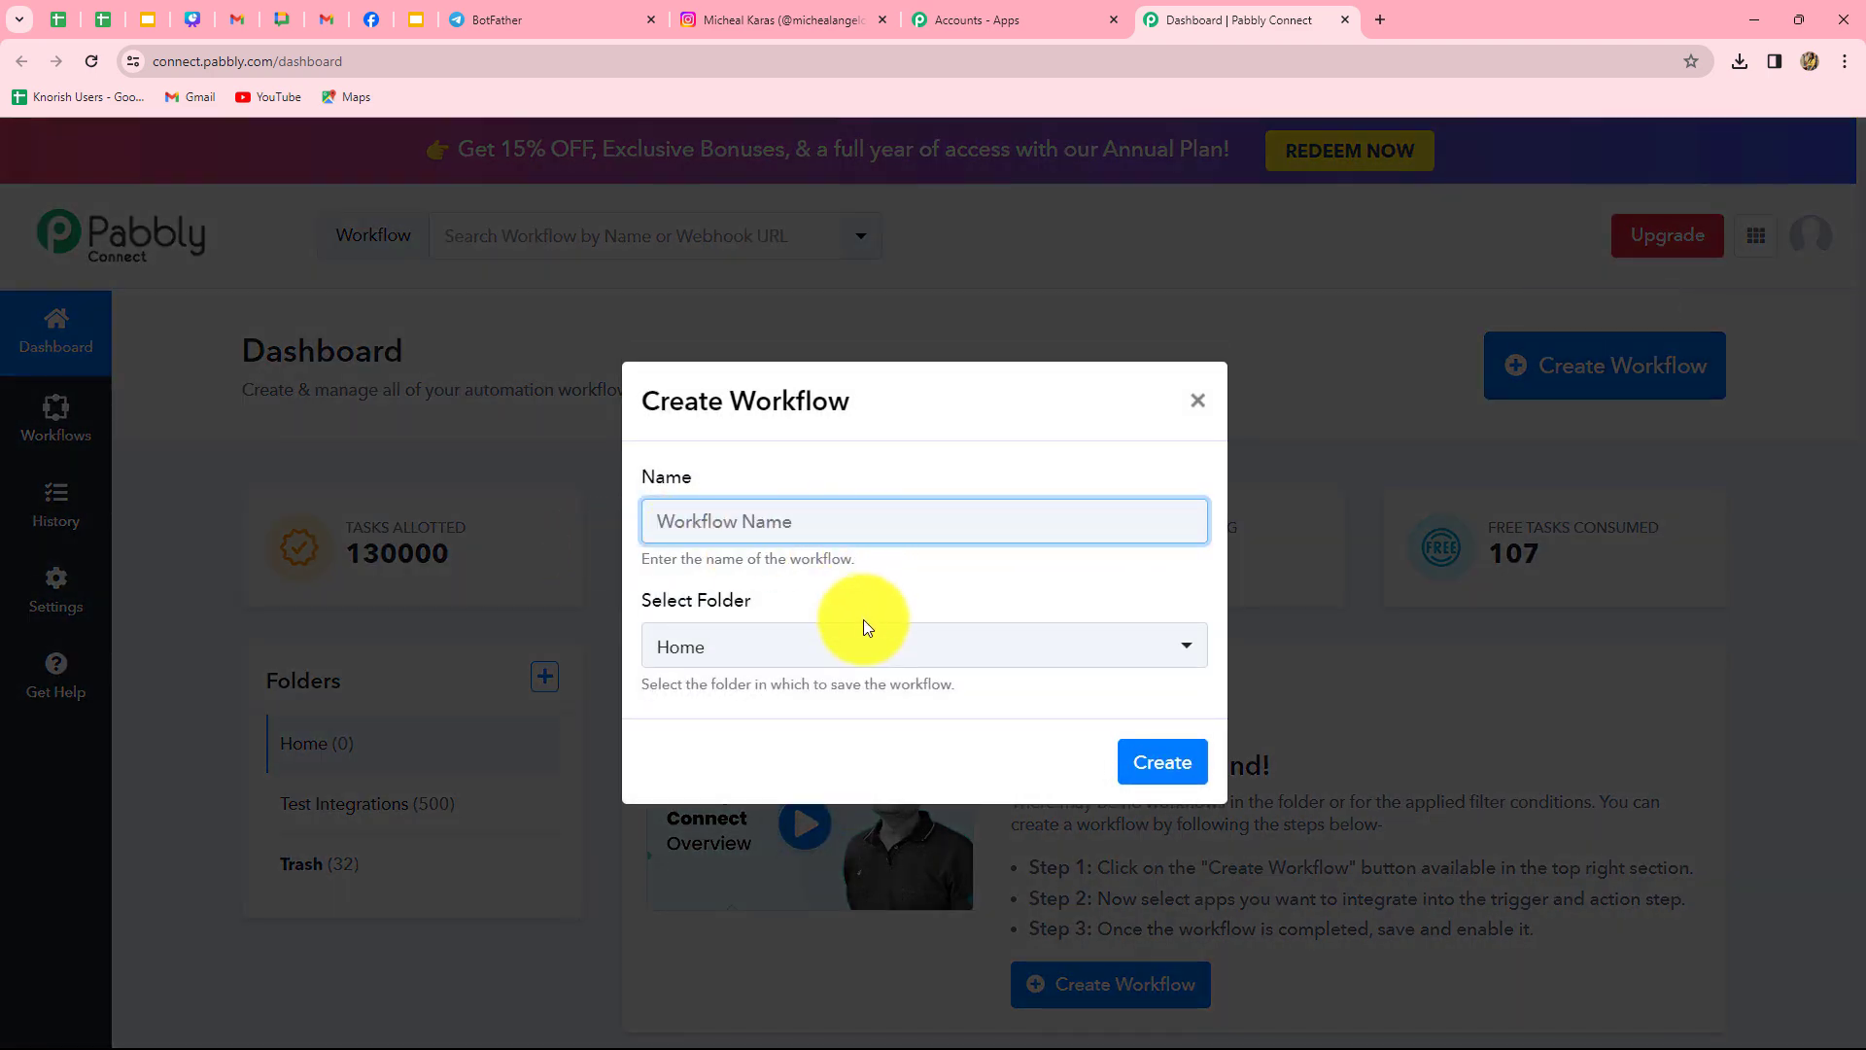
{"action": "type", "text": "Create Instagram Post from Telegram"}
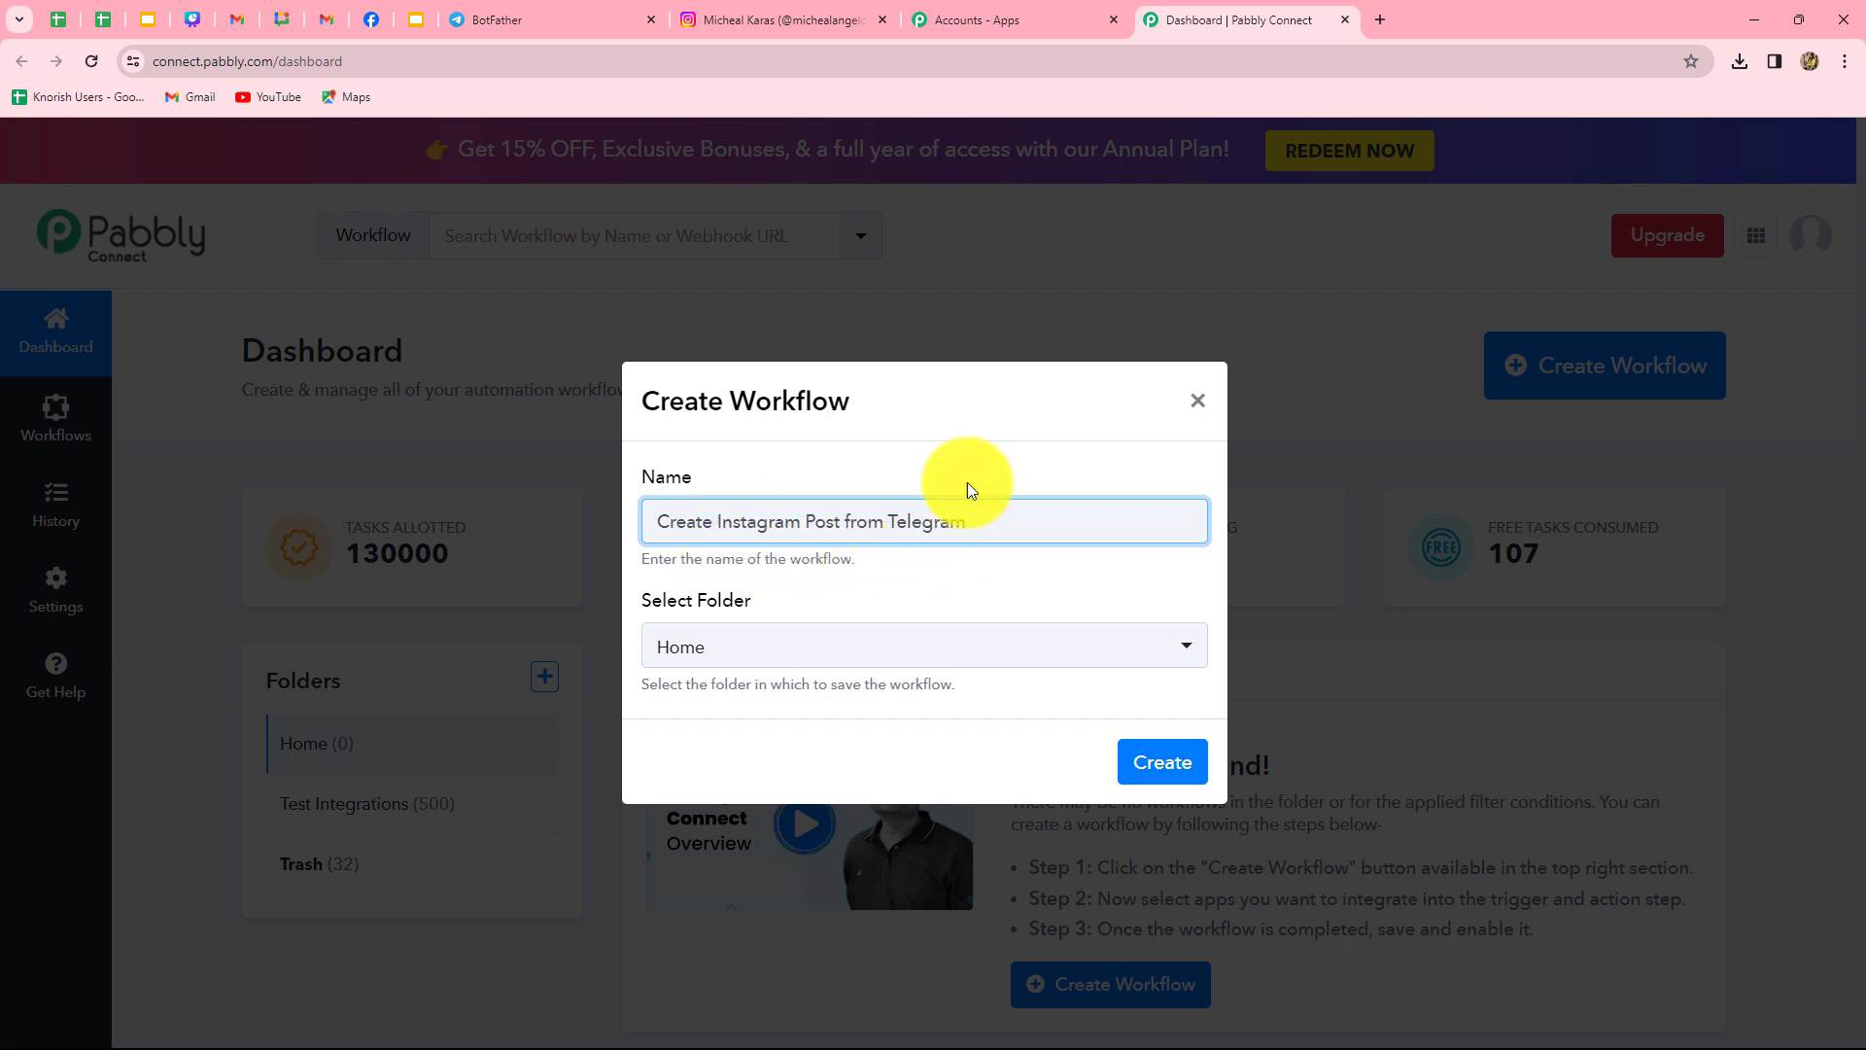
{"action": "left_click", "coordinate": [840, 651]}
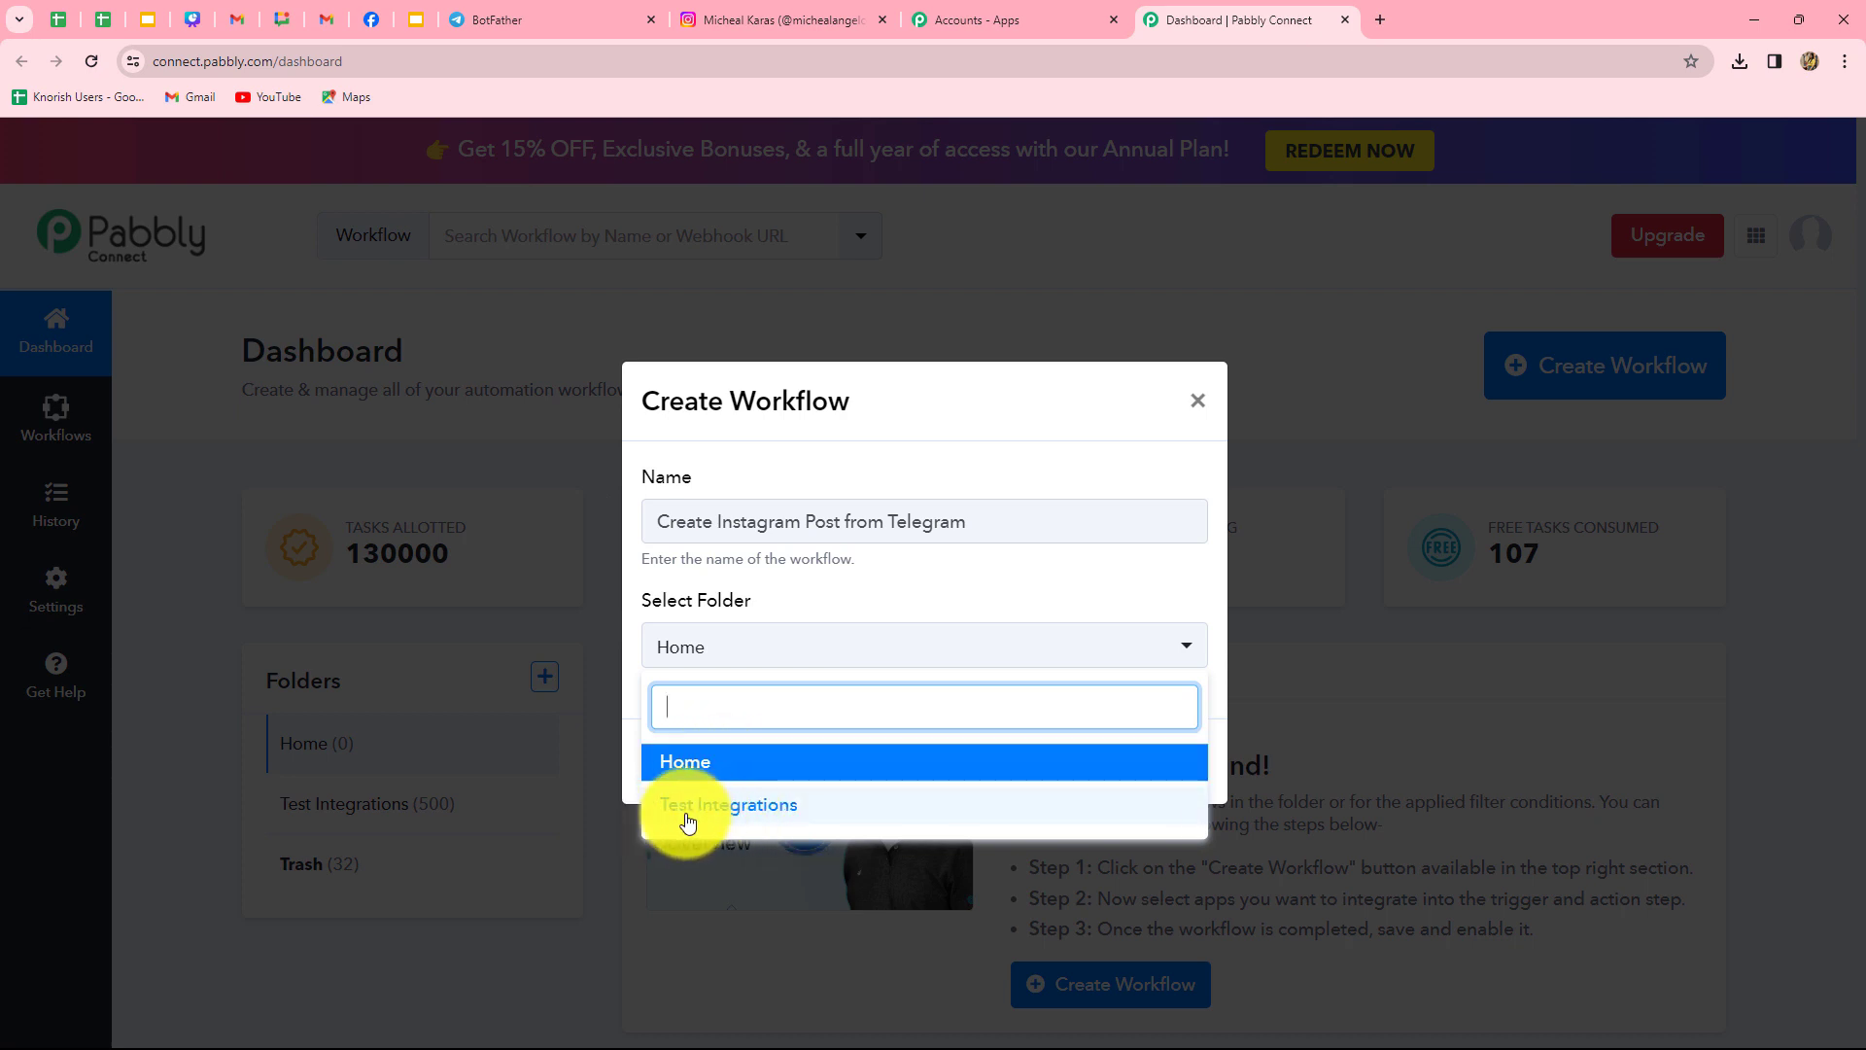
{"action": "left_click", "coordinate": [766, 814]}
{"action": "left_click", "coordinate": [1166, 766]}
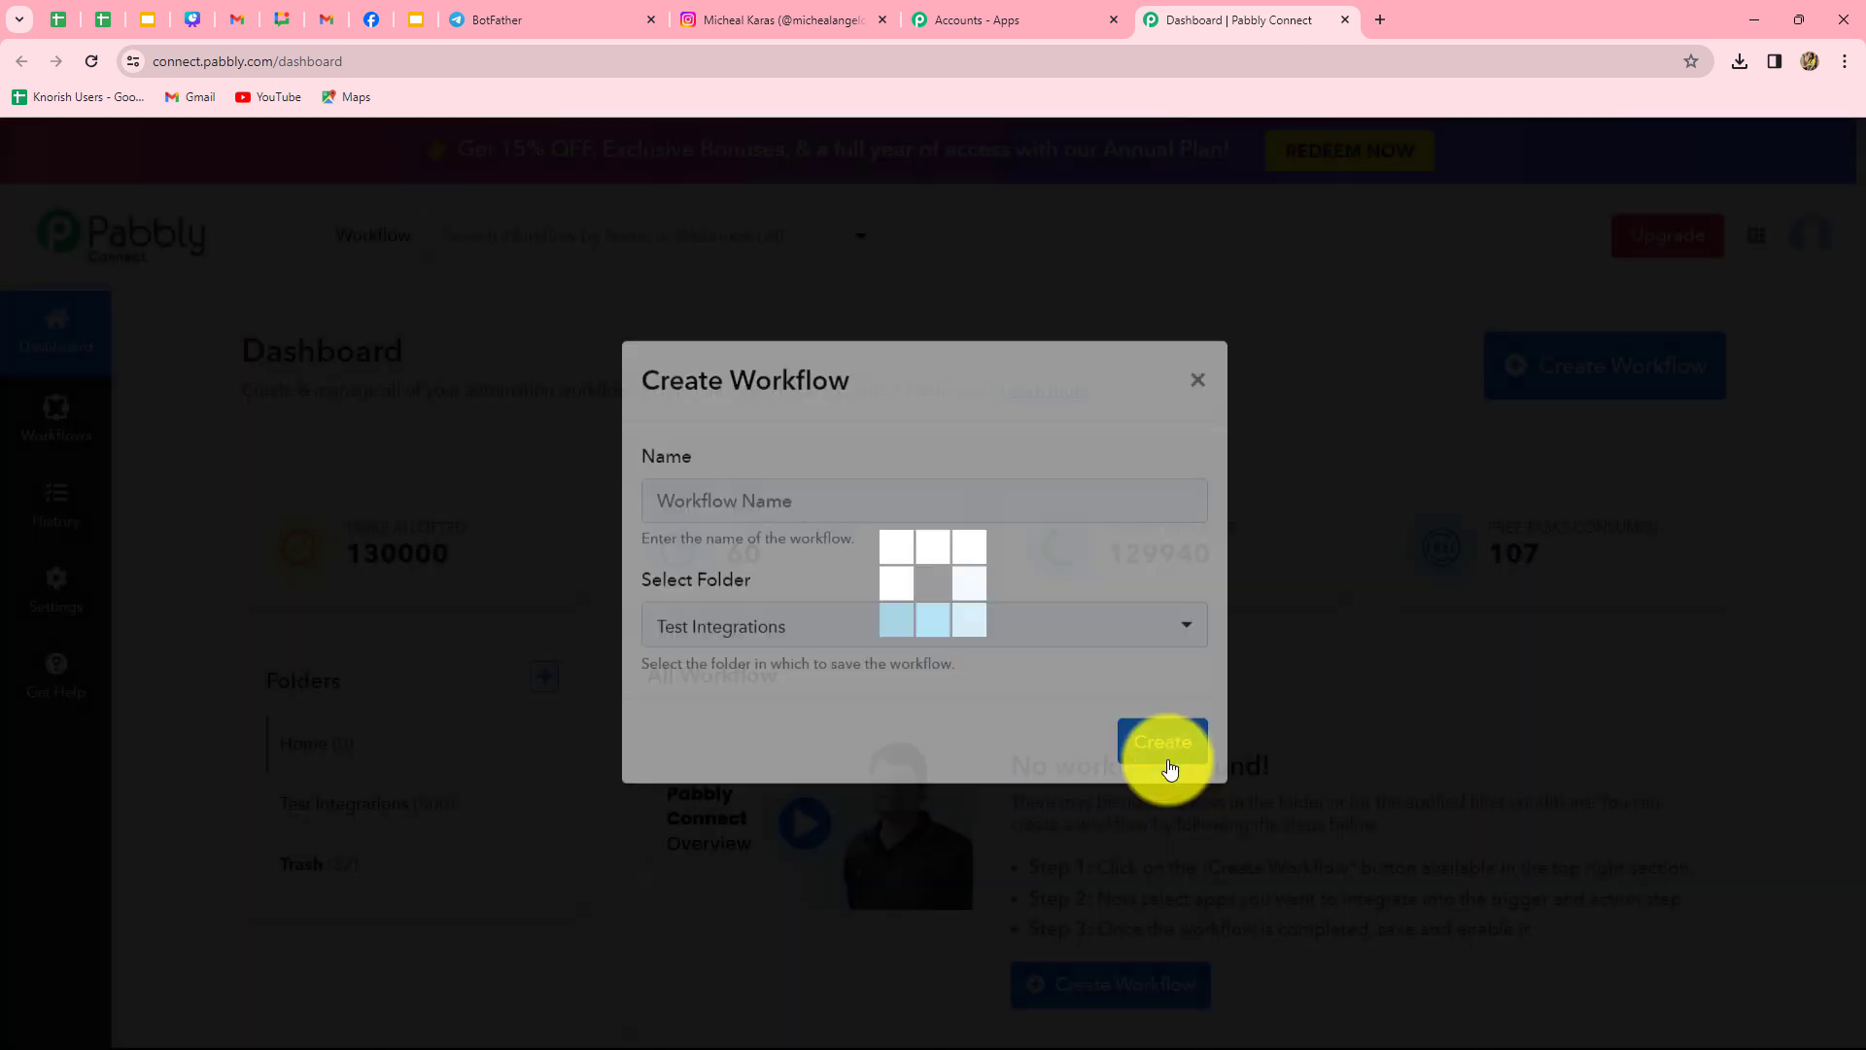
- Search 'Tele' and pick Telegram Bot as the trigger app
{"action": "scroll", "coordinate": [296, 825], "scroll_direction": "down", "scroll_amount": 1}
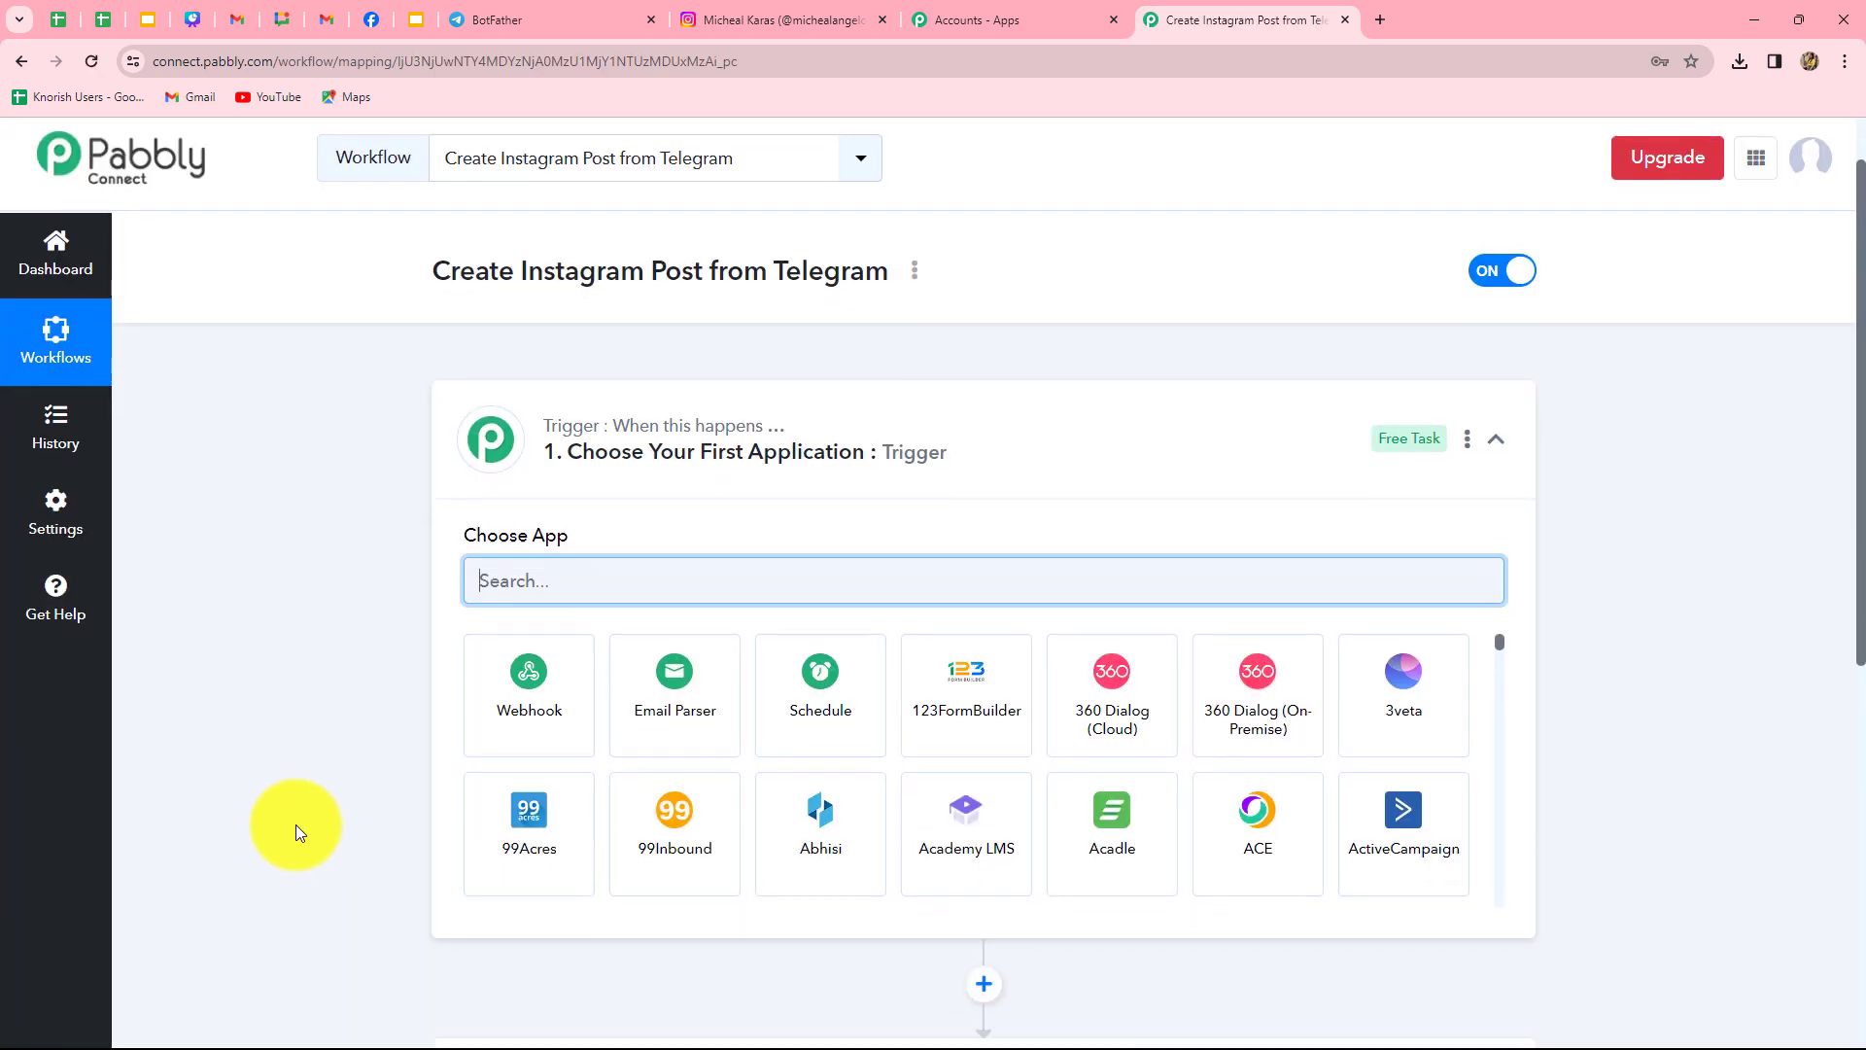
{"action": "scroll", "coordinate": [295, 824], "scroll_direction": "down", "scroll_amount": 2}
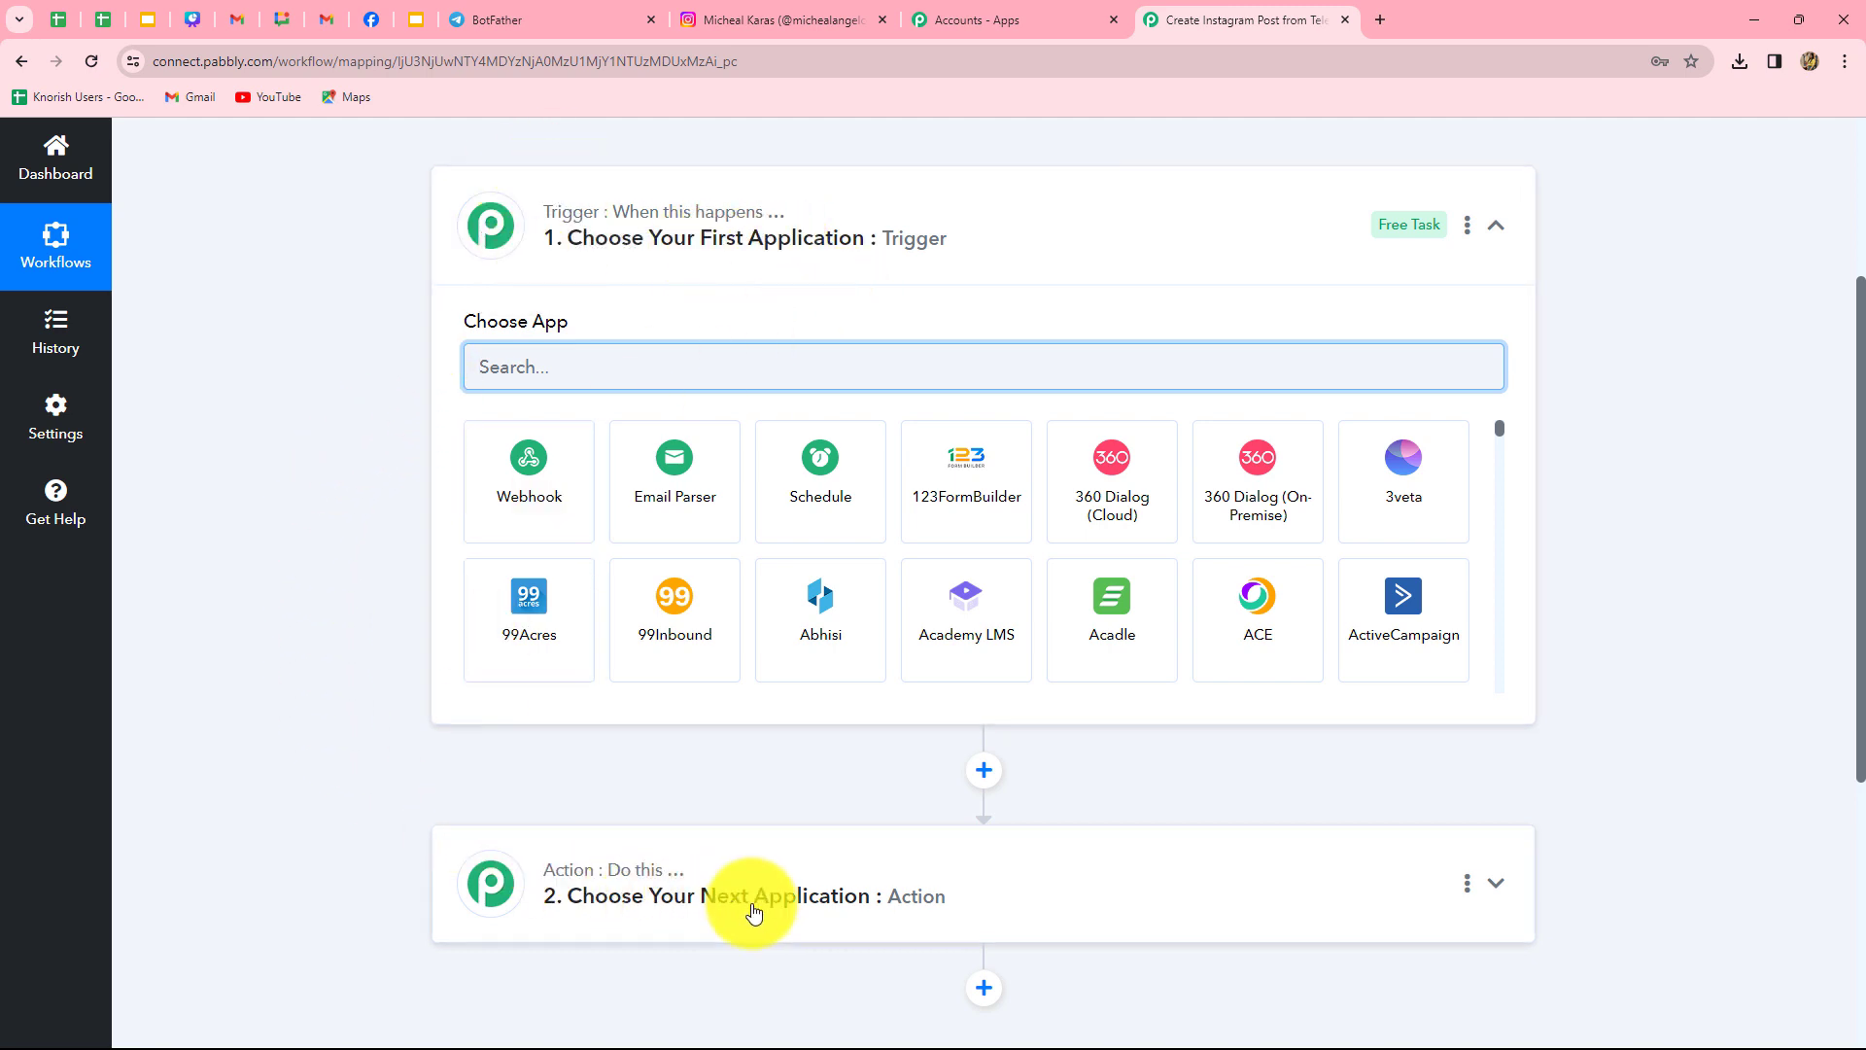
{"action": "scroll", "coordinate": [749, 908], "scroll_direction": "down", "scroll_amount": 1}
{"action": "scroll", "coordinate": [583, 681], "scroll_direction": "up", "scroll_amount": 2}
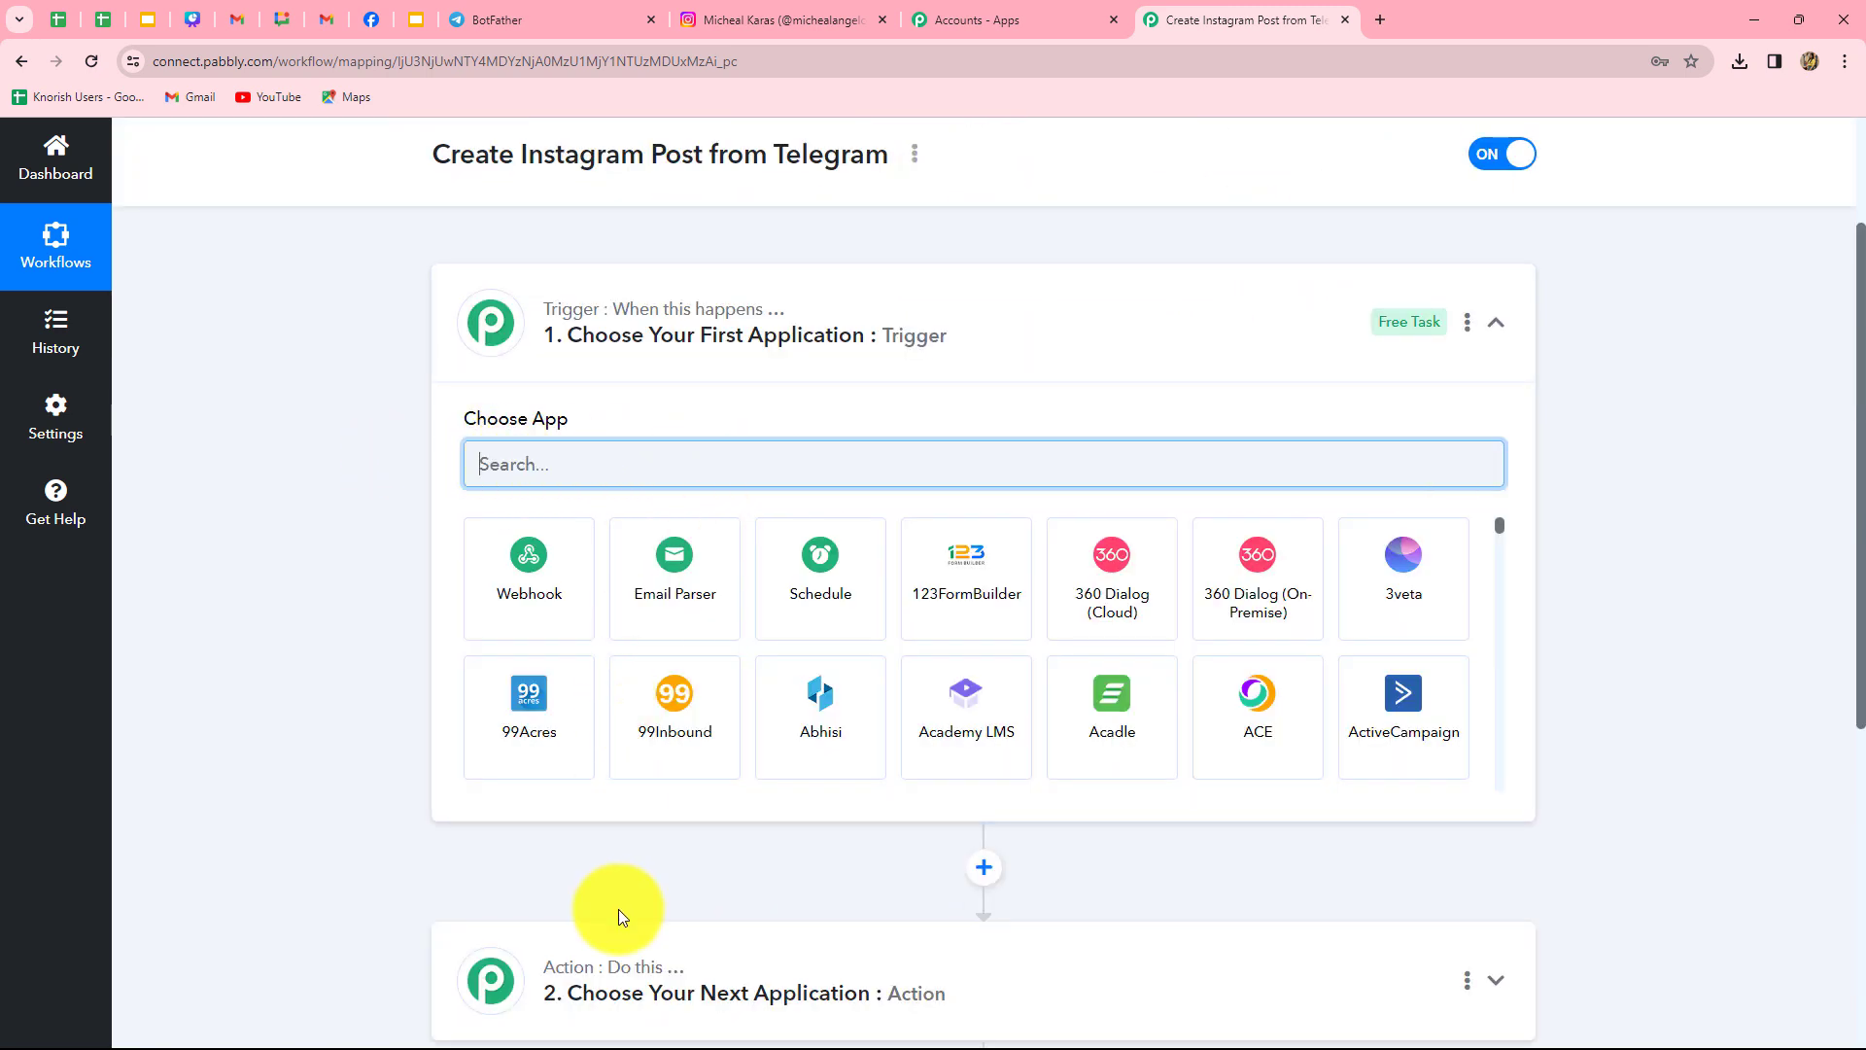
{"action": "scroll", "coordinate": [616, 917], "scroll_direction": "down", "scroll_amount": 1}
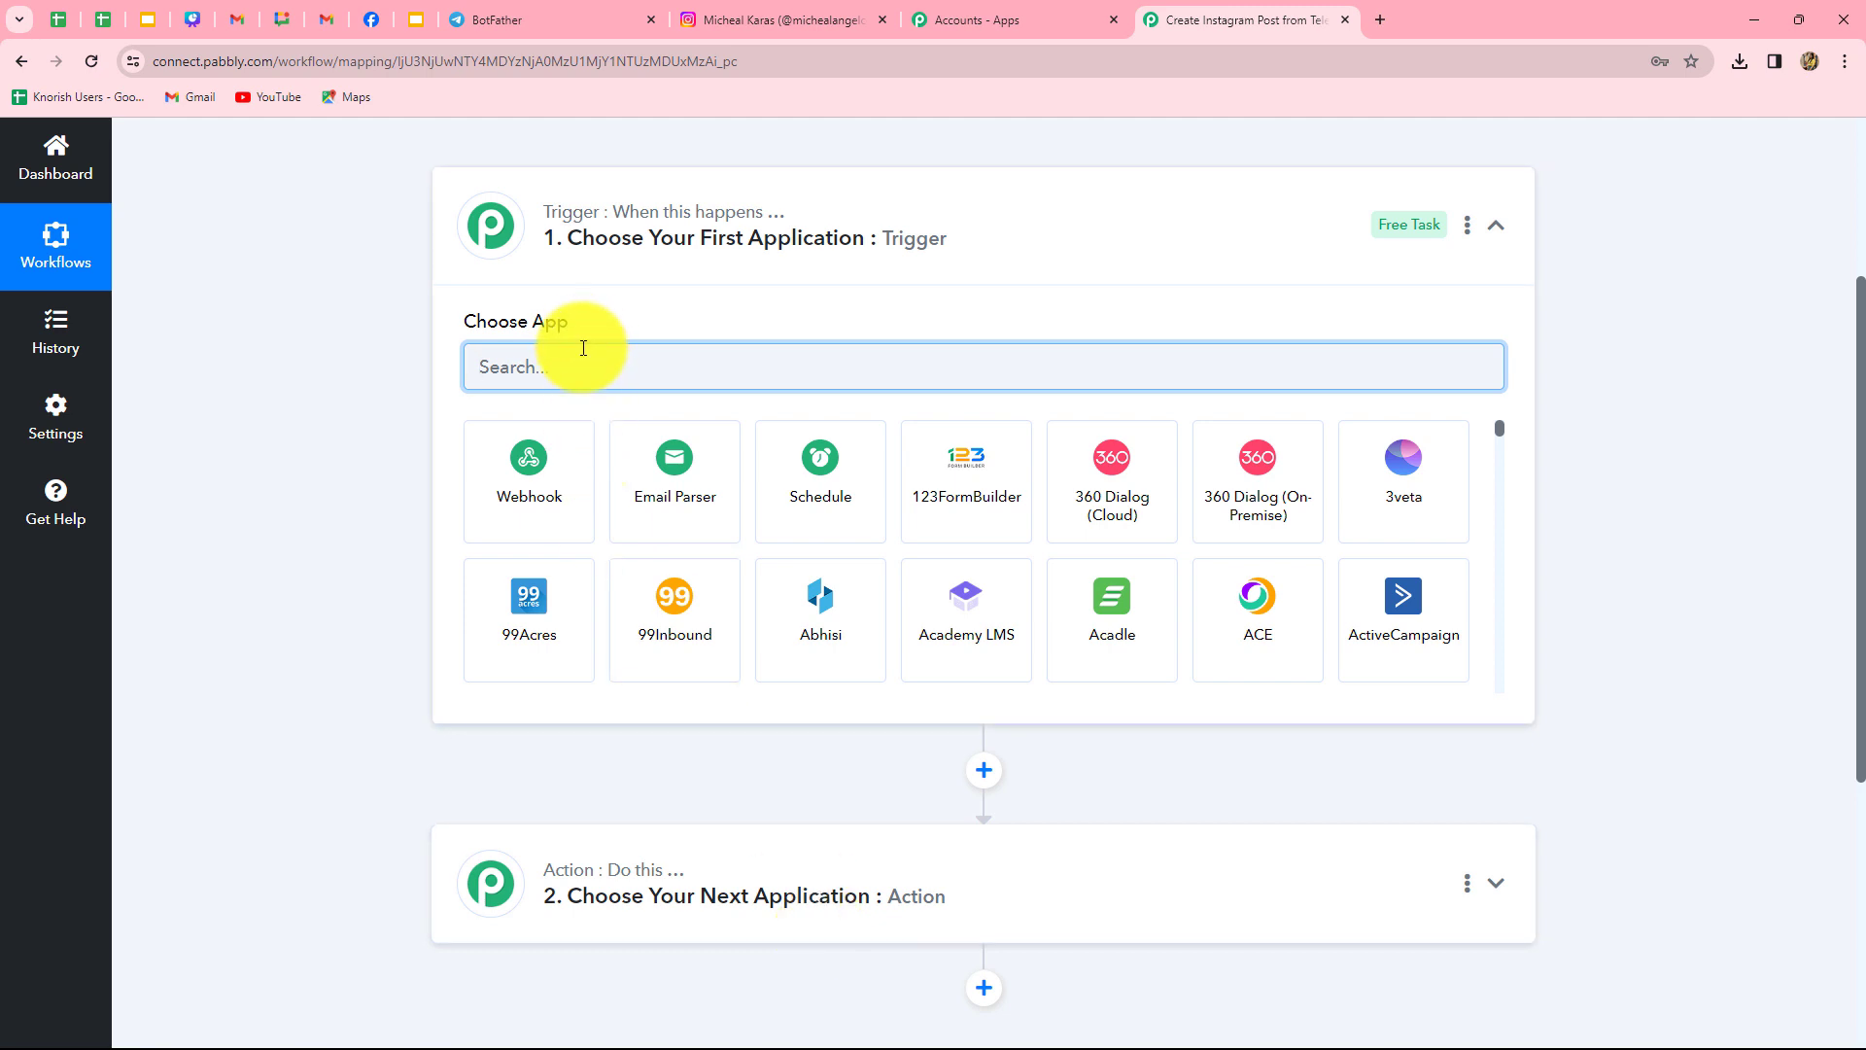
{"action": "type", "text": "Tele"}
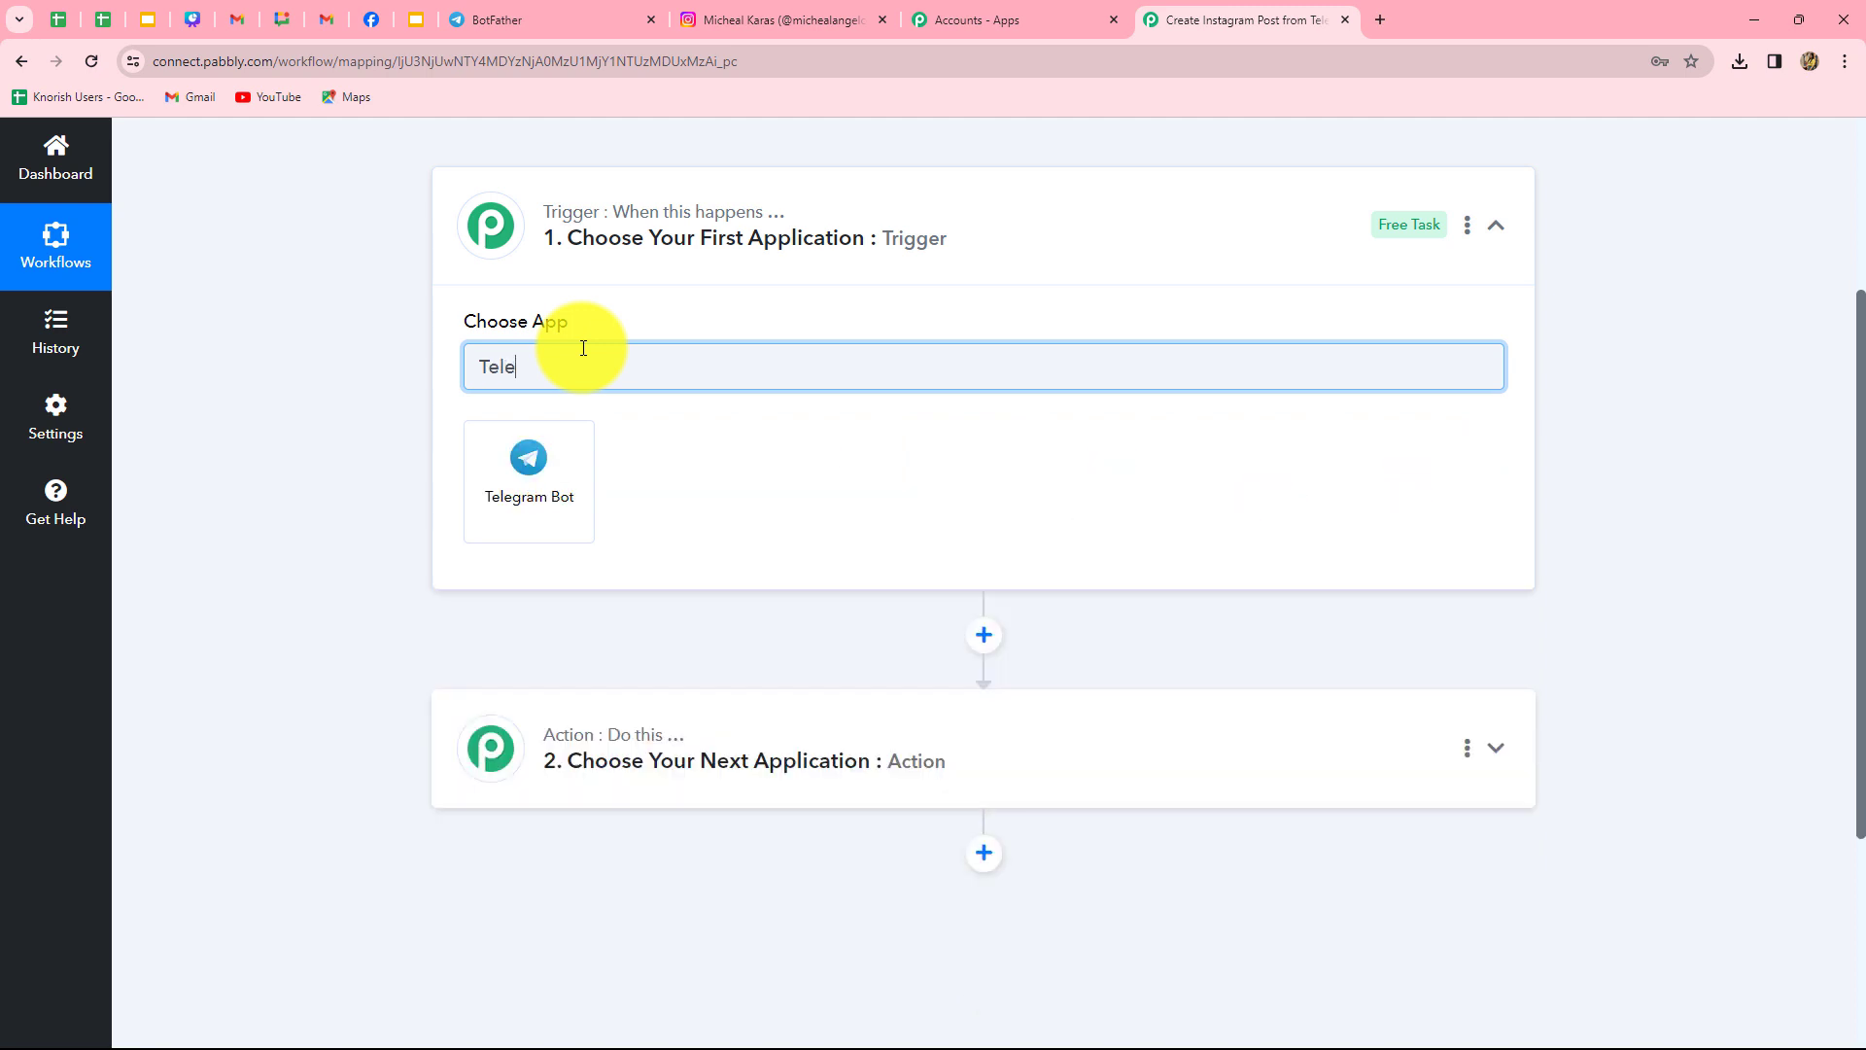
{"action": "left_click", "coordinate": [497, 525]}
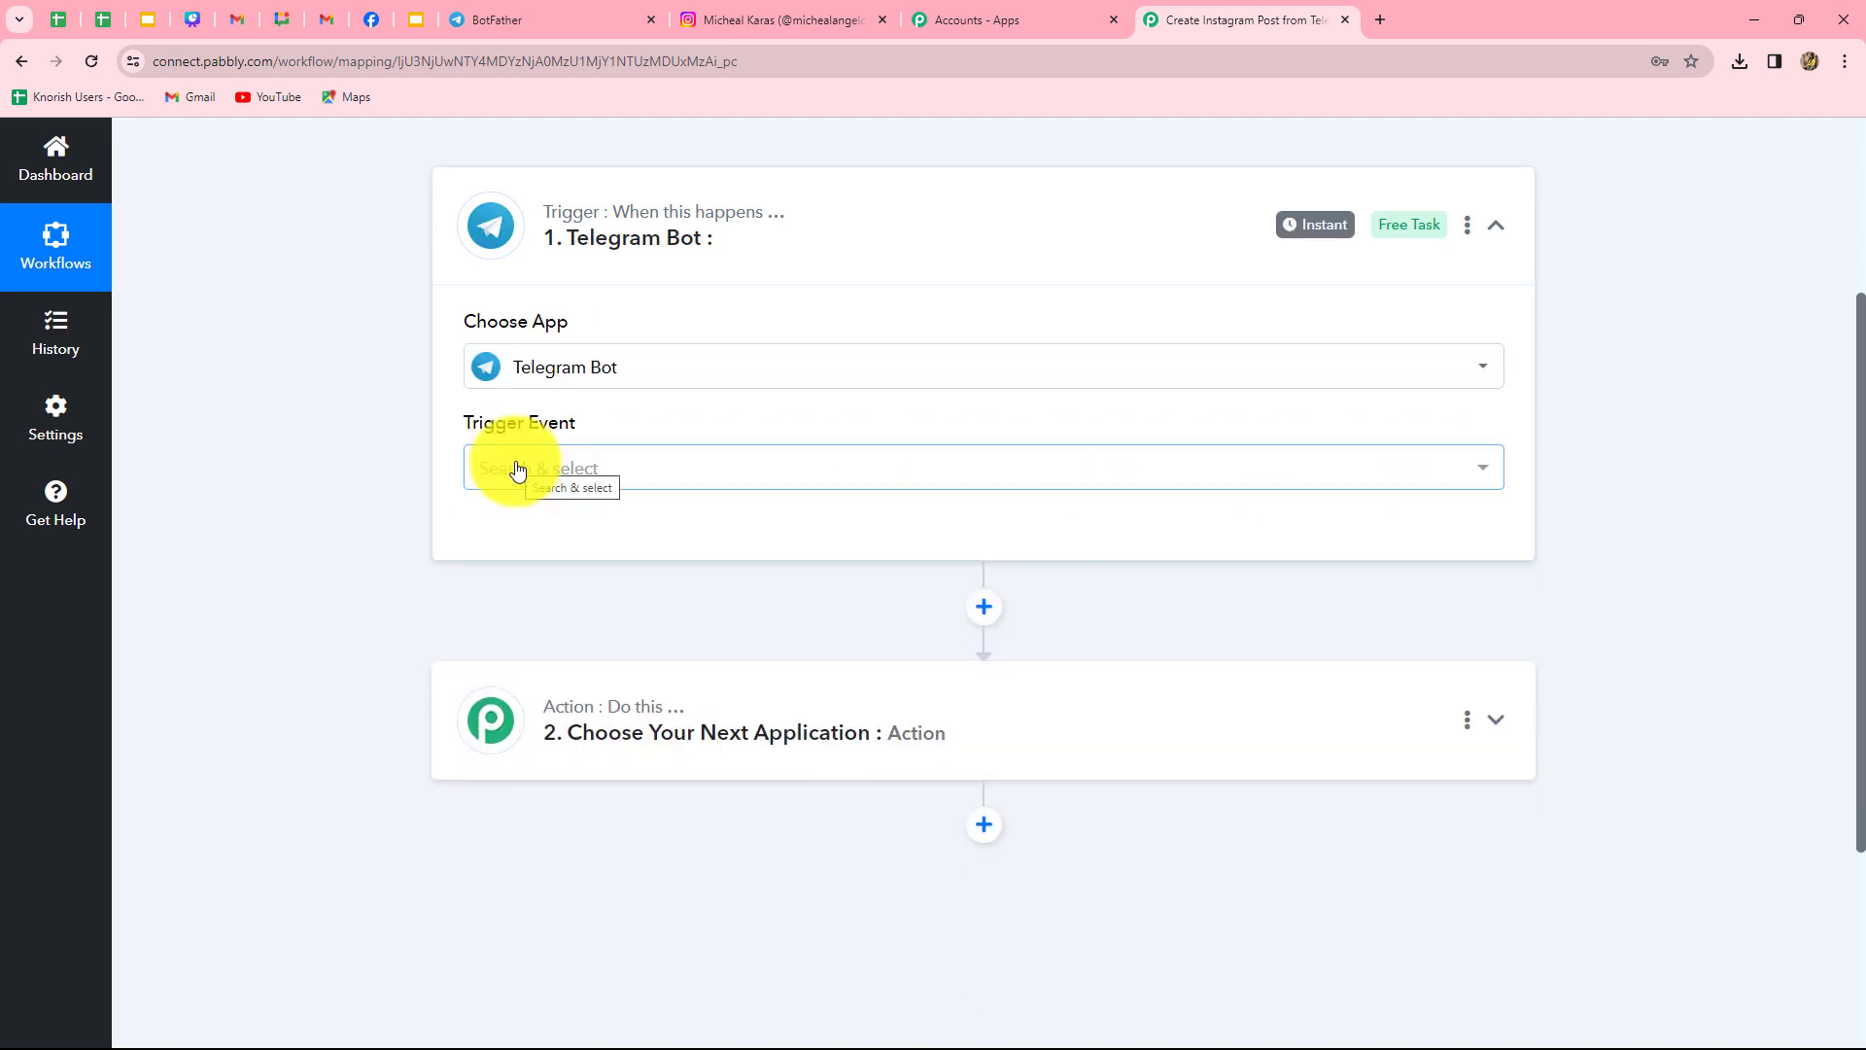
- Set the trigger event to Set Webhook / Watch Updates and begin connecting an account
{"action": "left_click", "coordinate": [518, 471]}
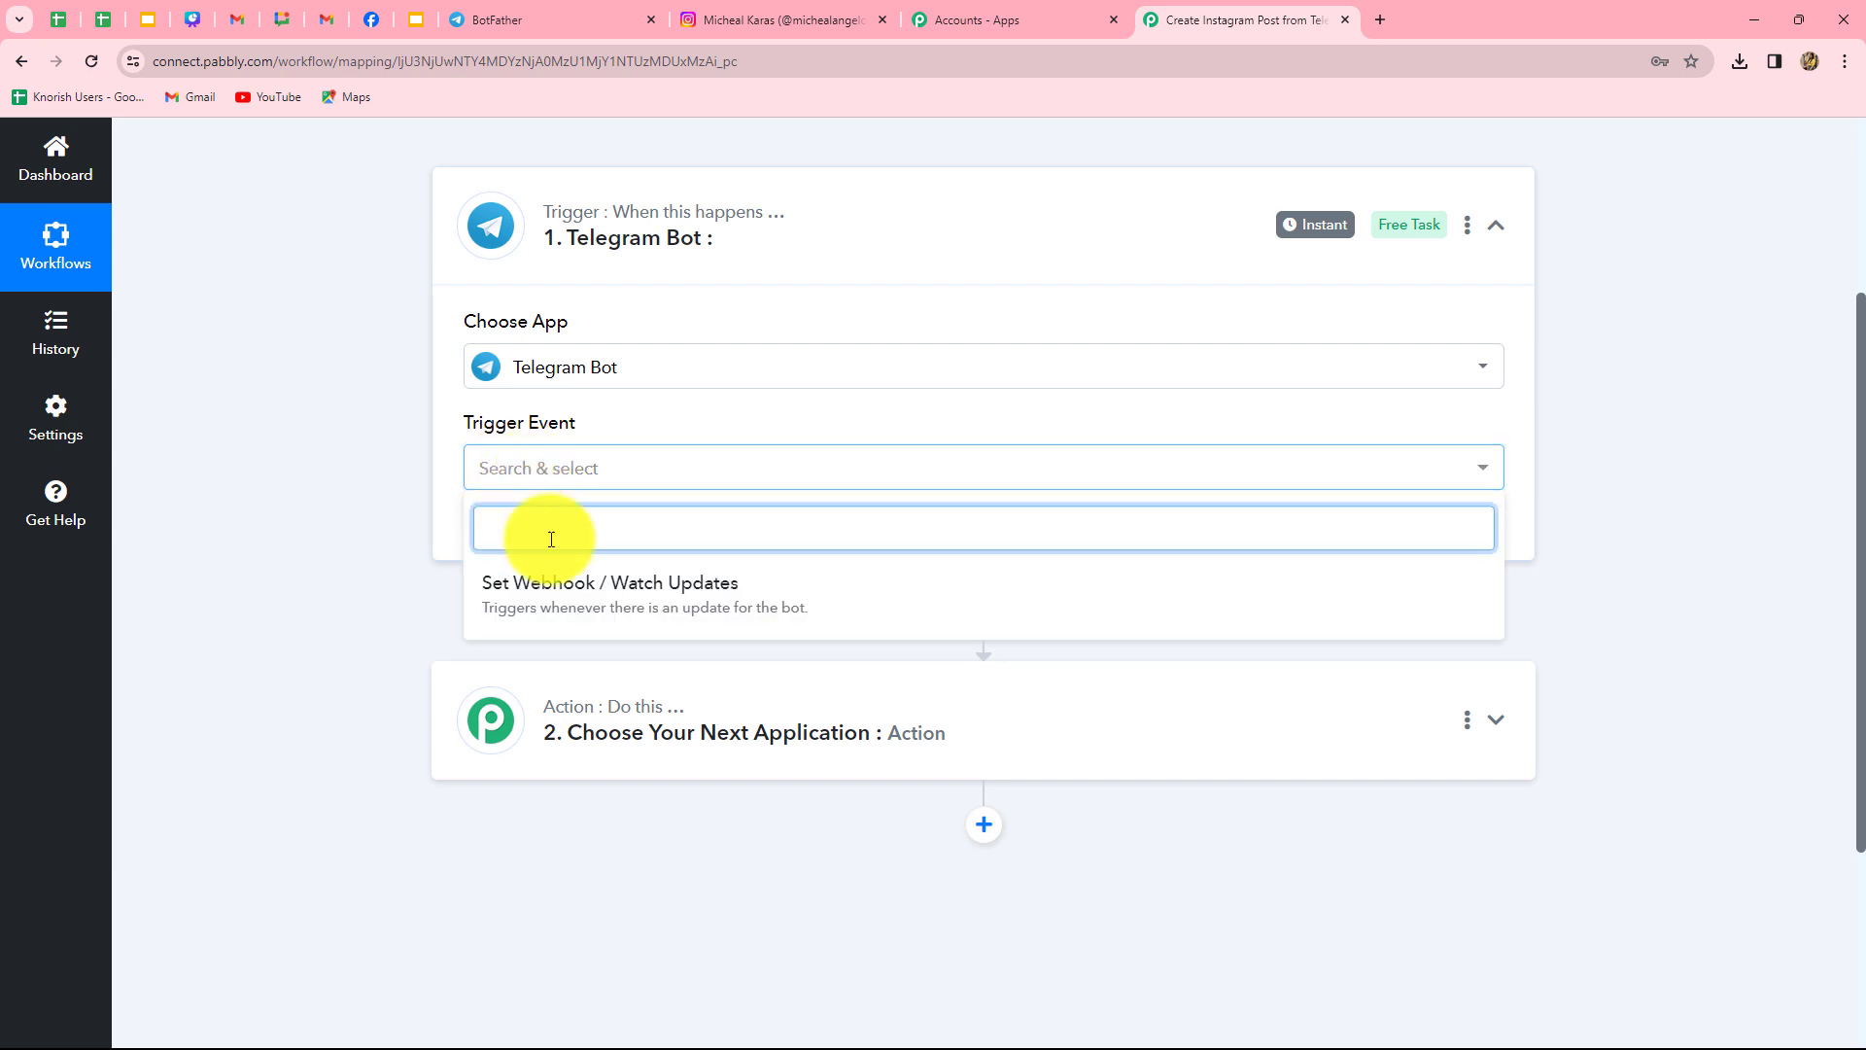
{"action": "left_click", "coordinate": [700, 596]}
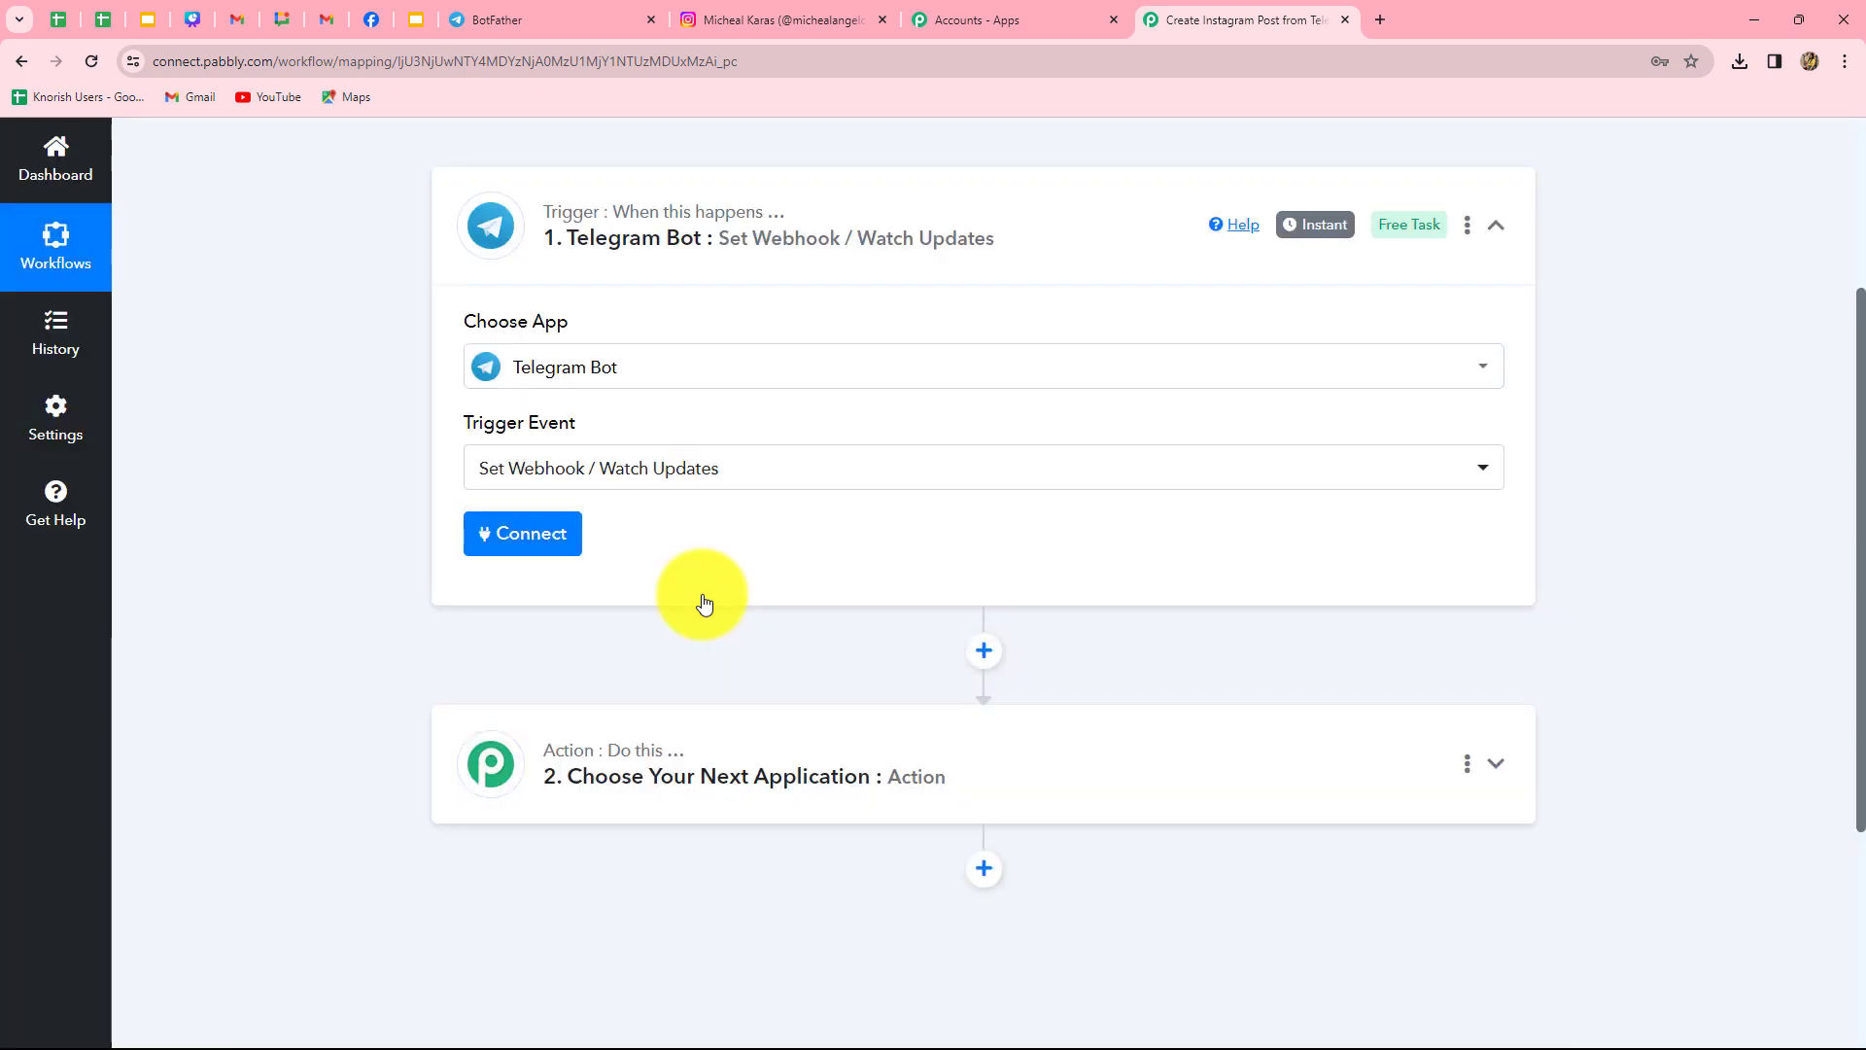
{"action": "left_click", "coordinate": [539, 532]}
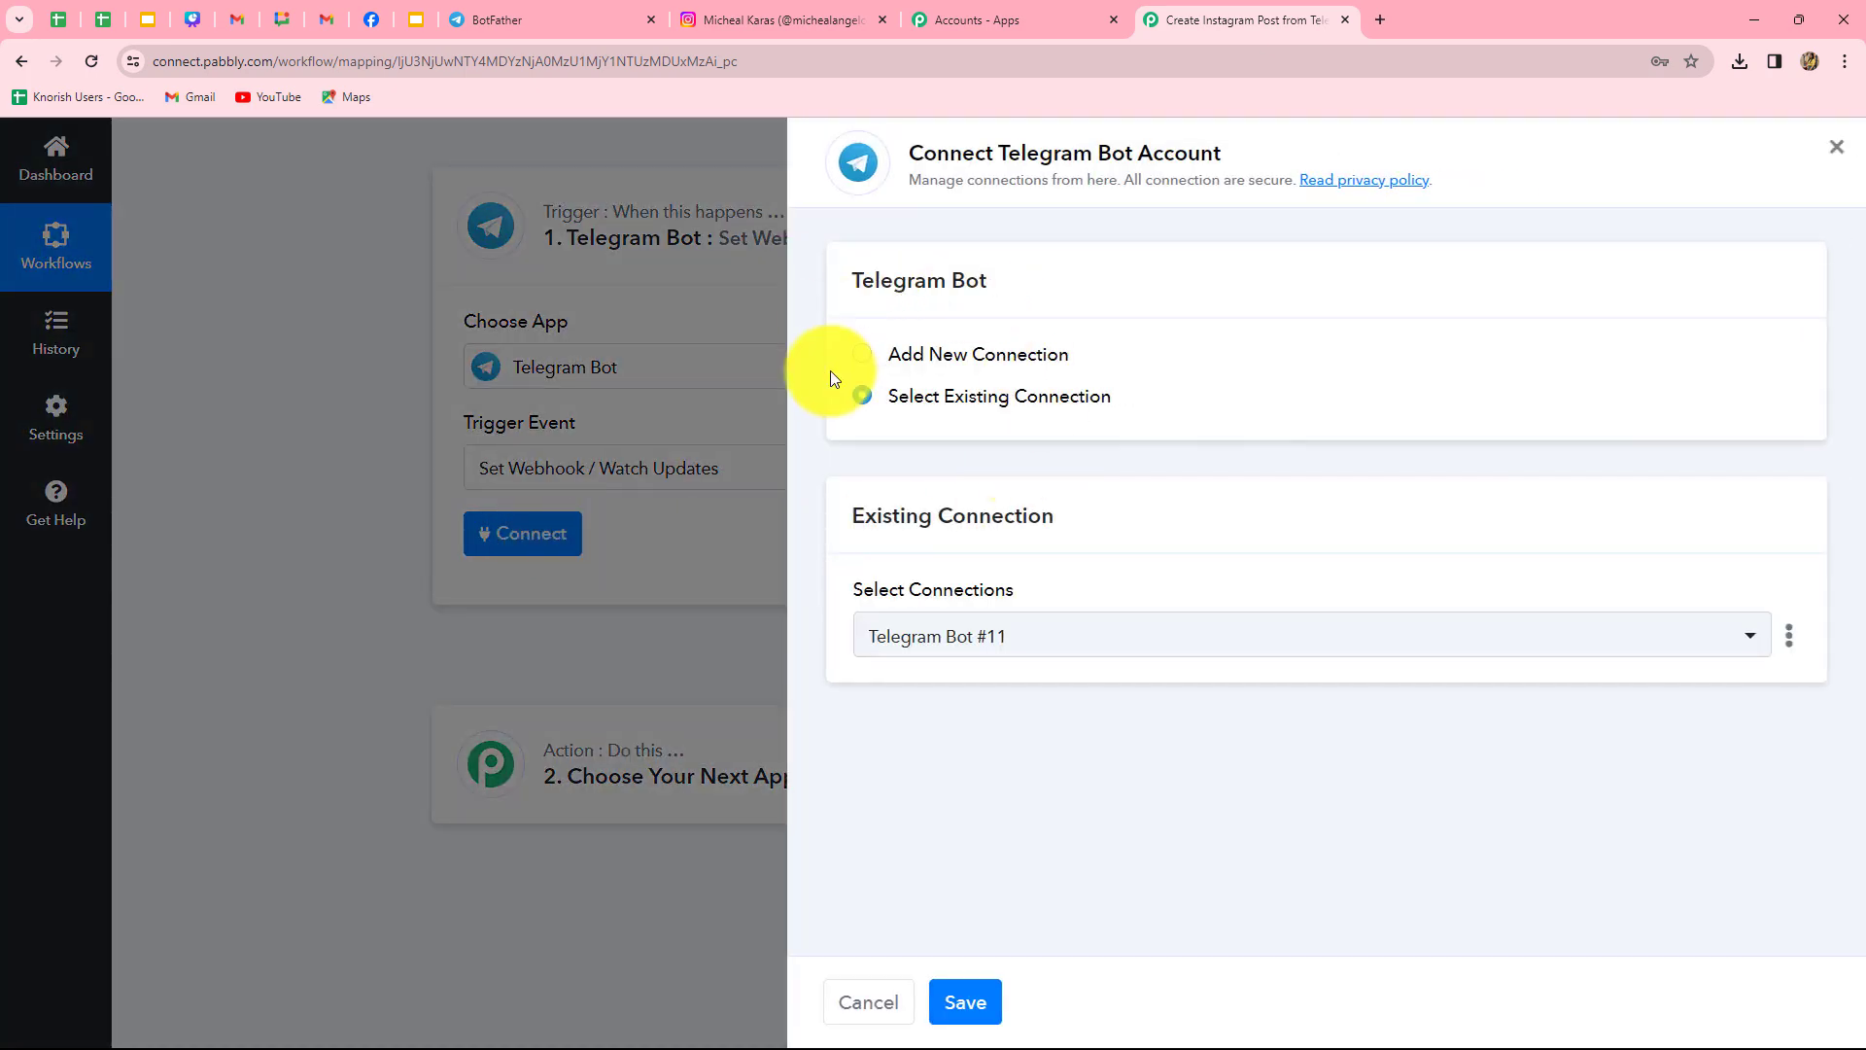
- Add a new Telegram bot connection, review its token instructions, and return to the BotFather chat
{"action": "left_click", "coordinate": [864, 364]}
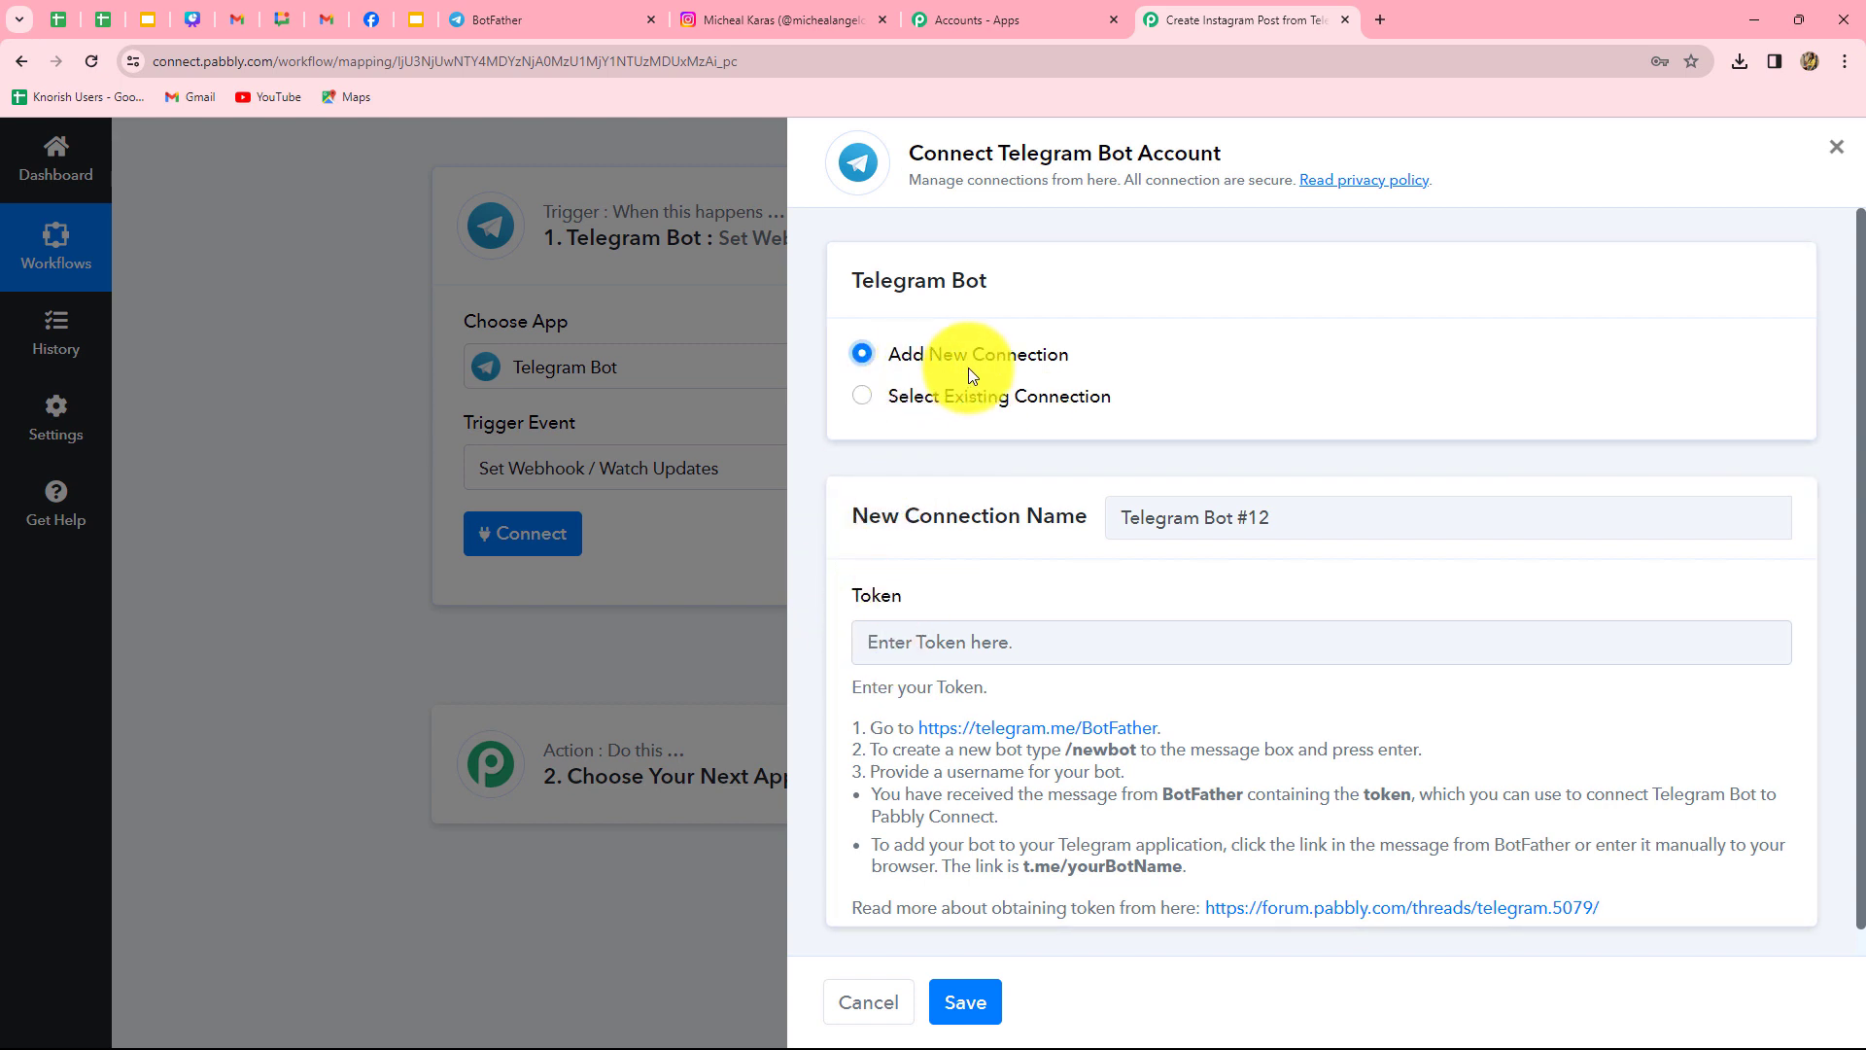
{"action": "scroll", "coordinate": [1046, 693], "scroll_direction": "down", "scroll_amount": 1}
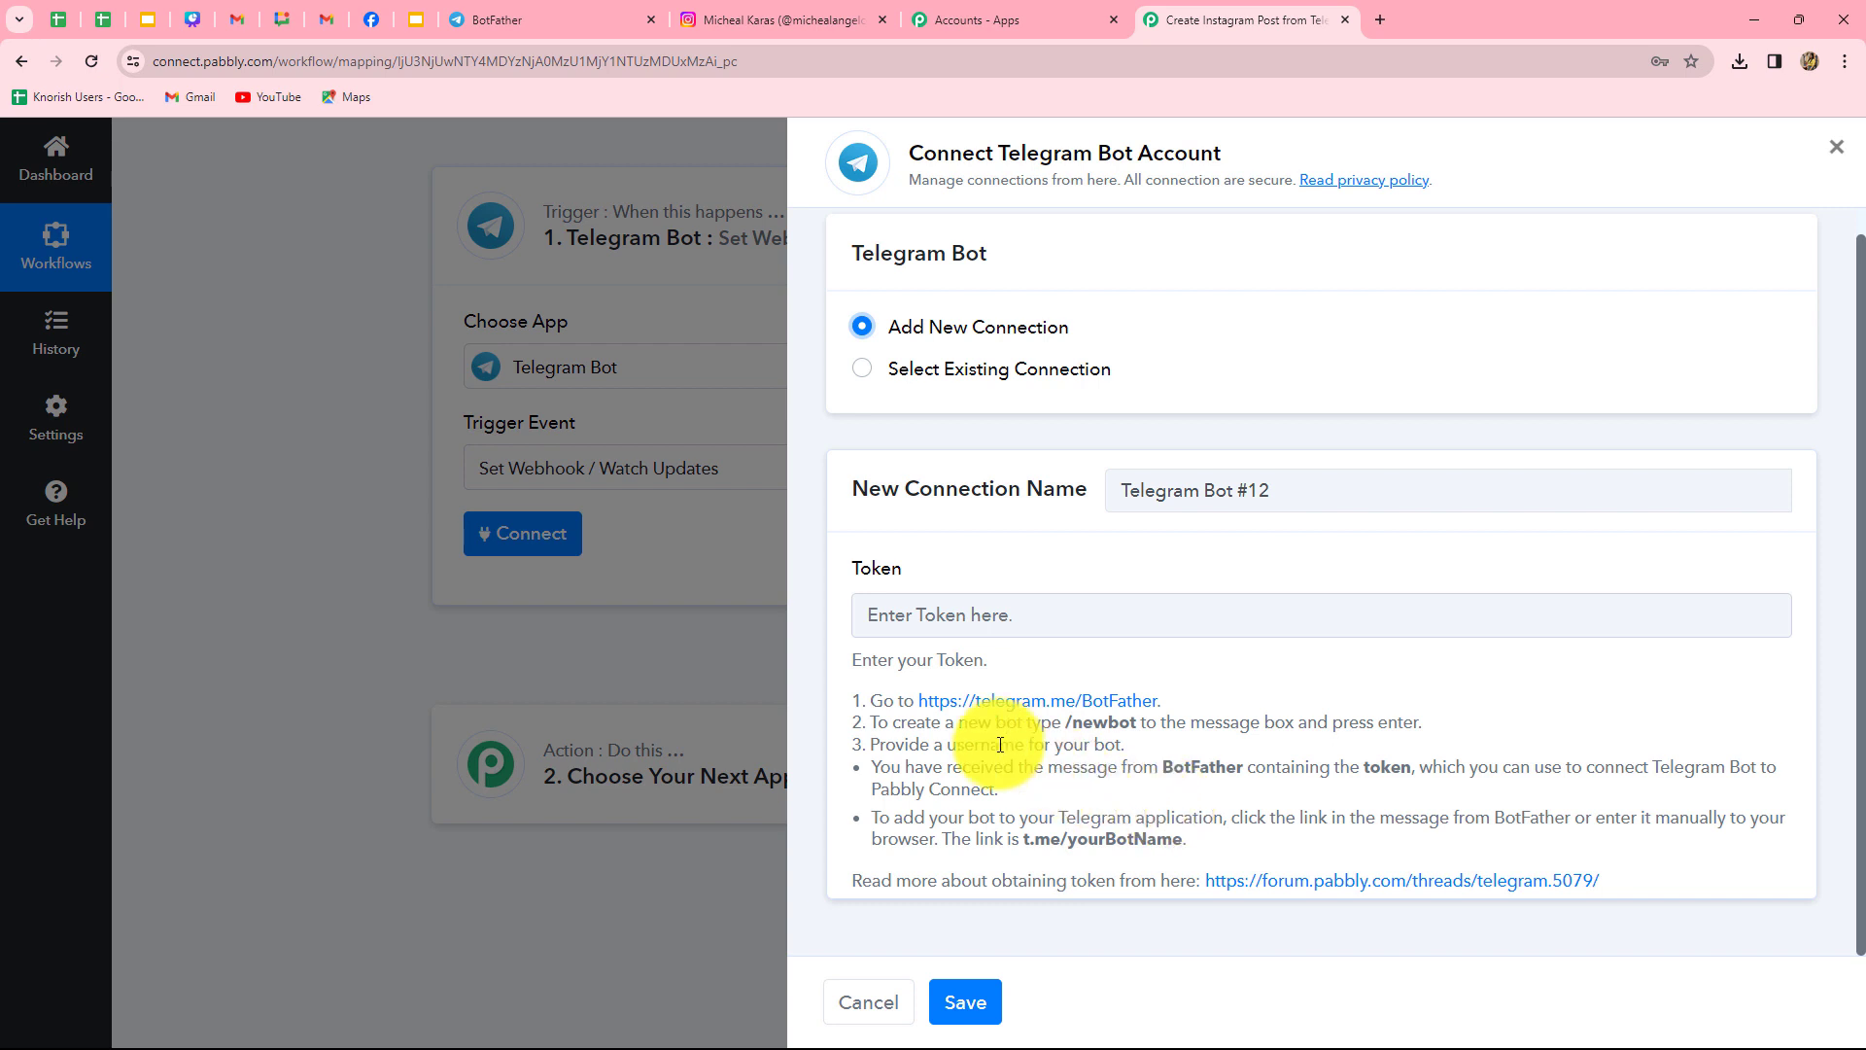
{"action": "left_click_drag", "start_coordinate": [860, 696], "coordinate": [1639, 871]}
{"action": "left_click", "coordinate": [1103, 612]}
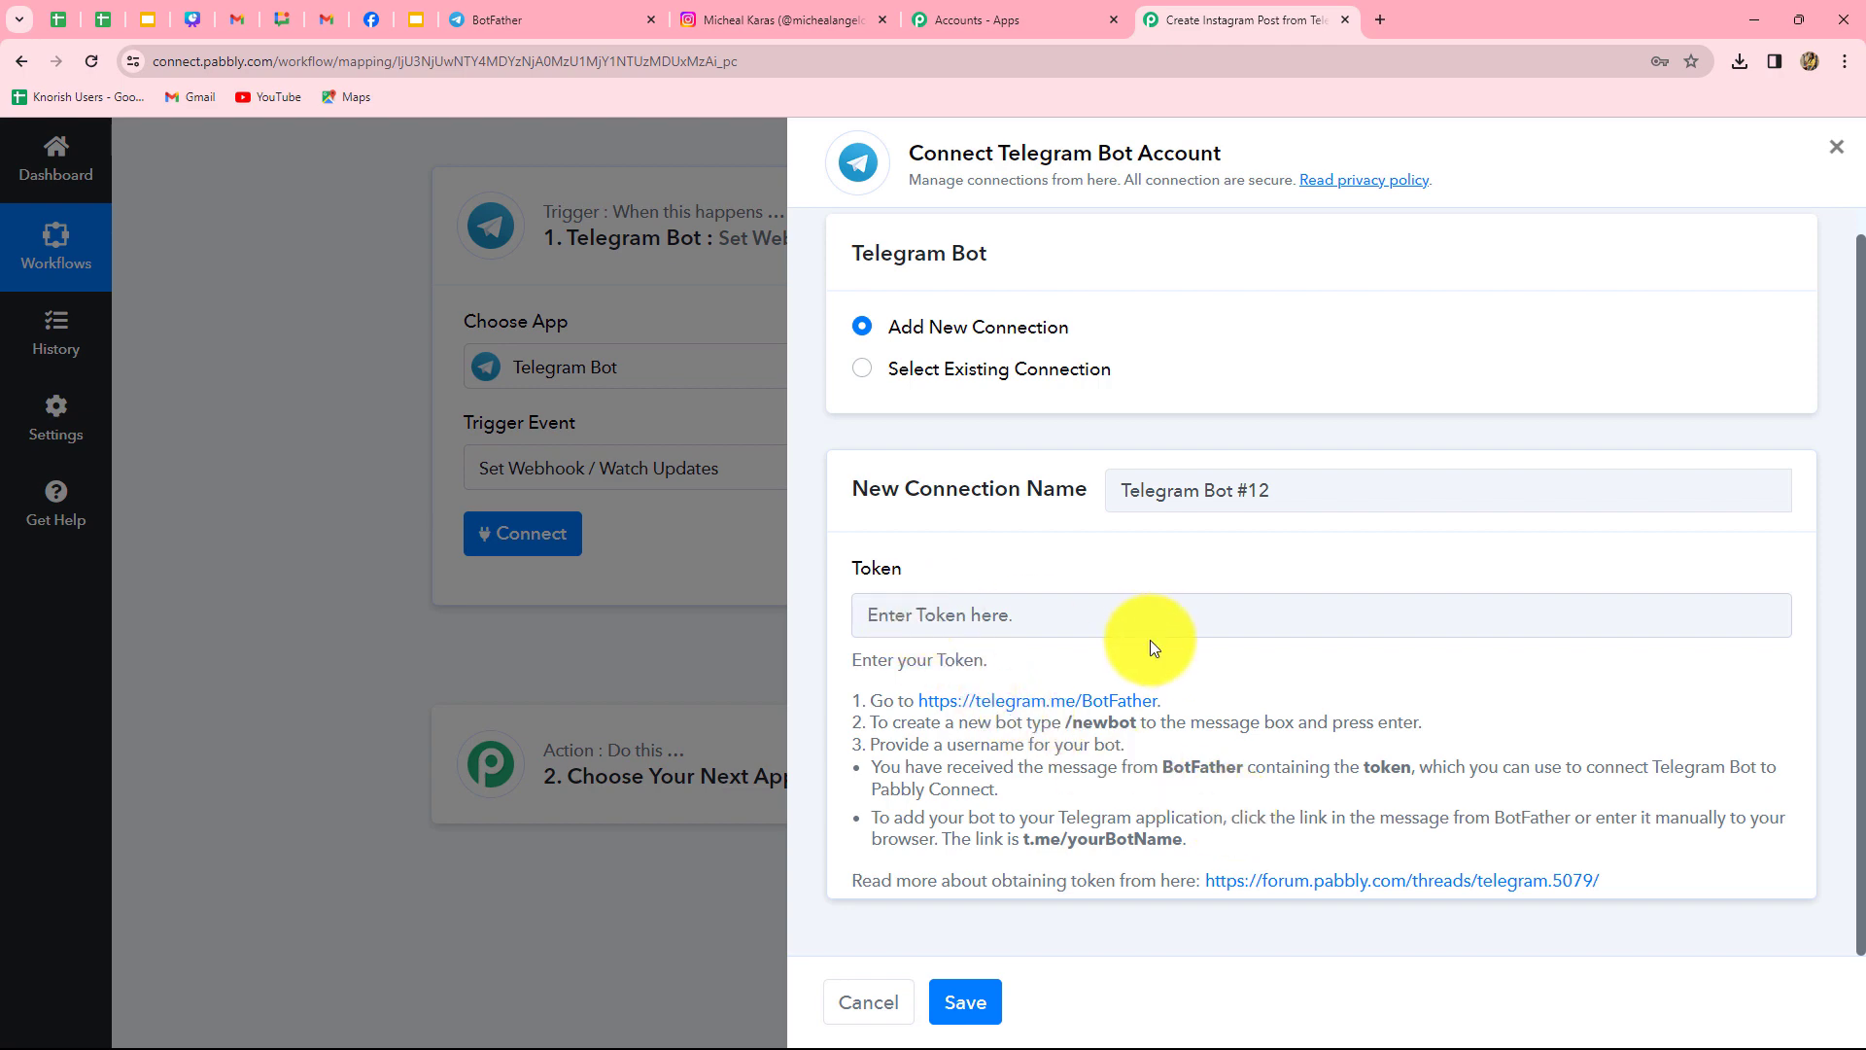
{"action": "left_click", "coordinate": [528, 19]}
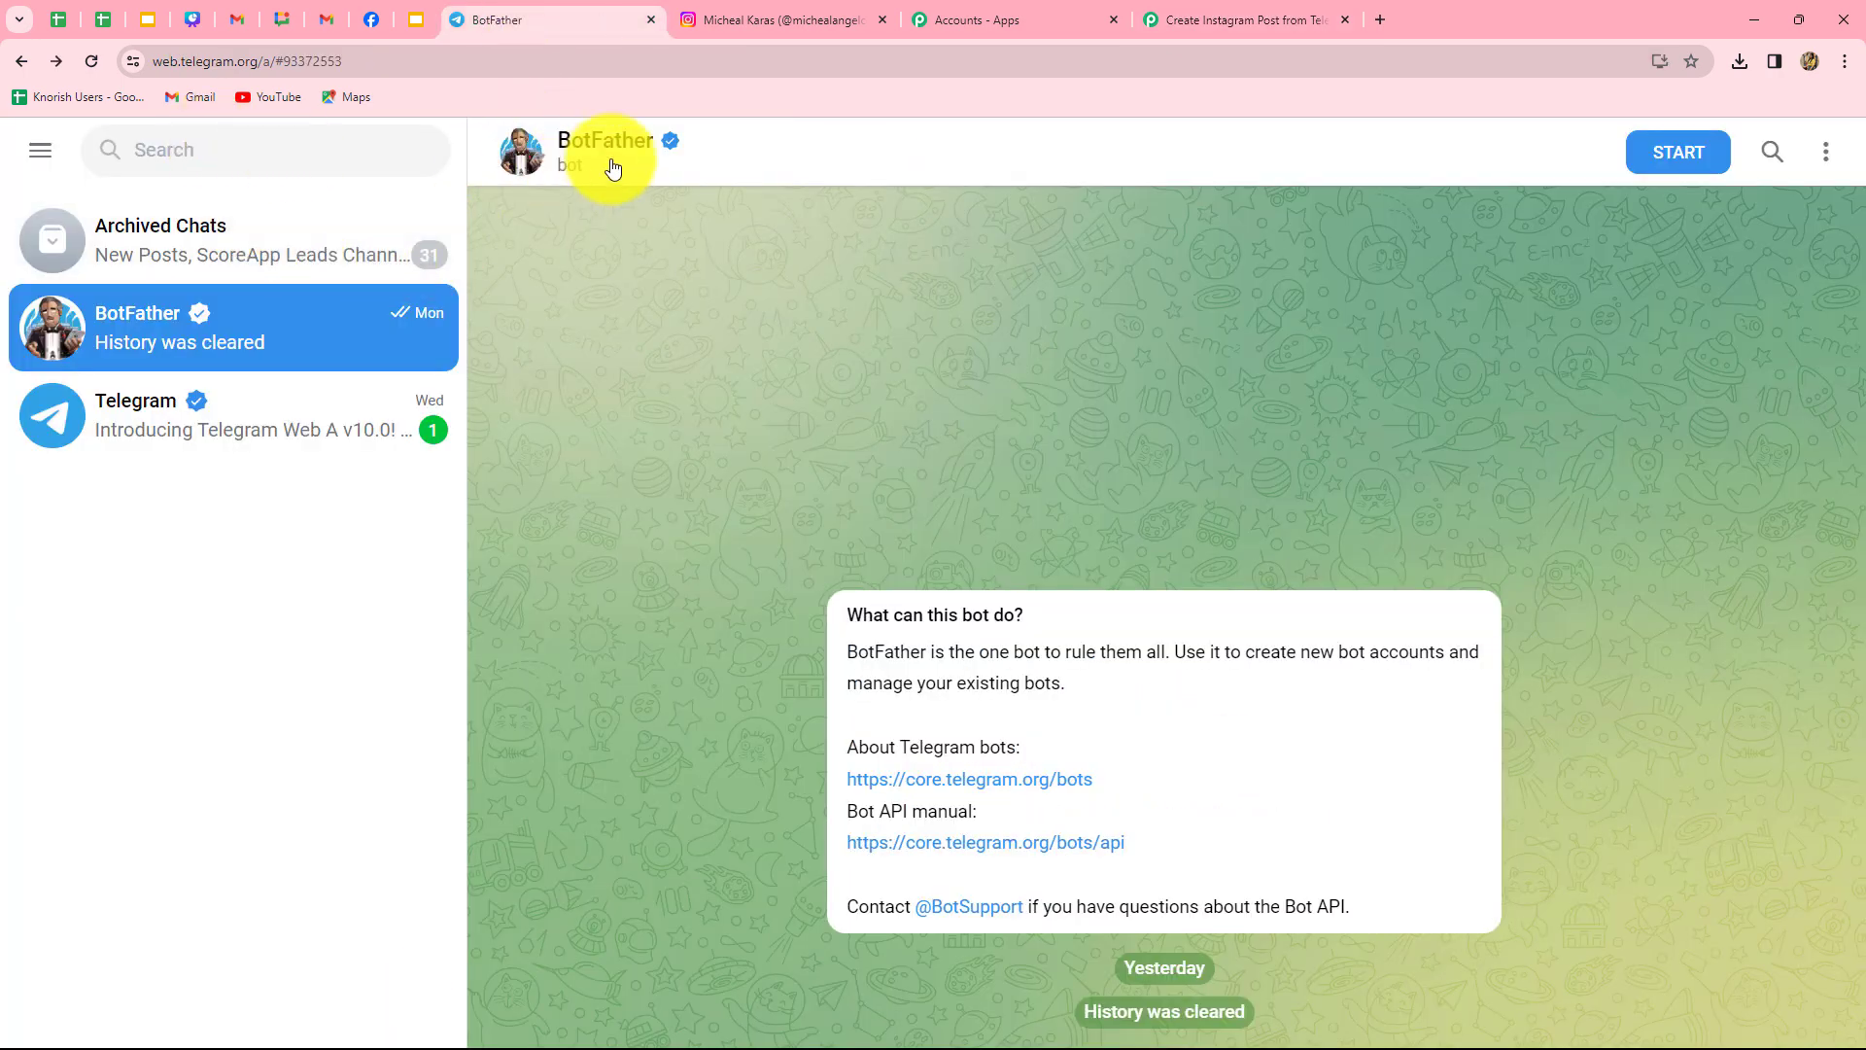
- Start BotFather, send /newbot, and give the bot the name 'Instagram Post'
{"action": "left_click", "coordinate": [1678, 151]}
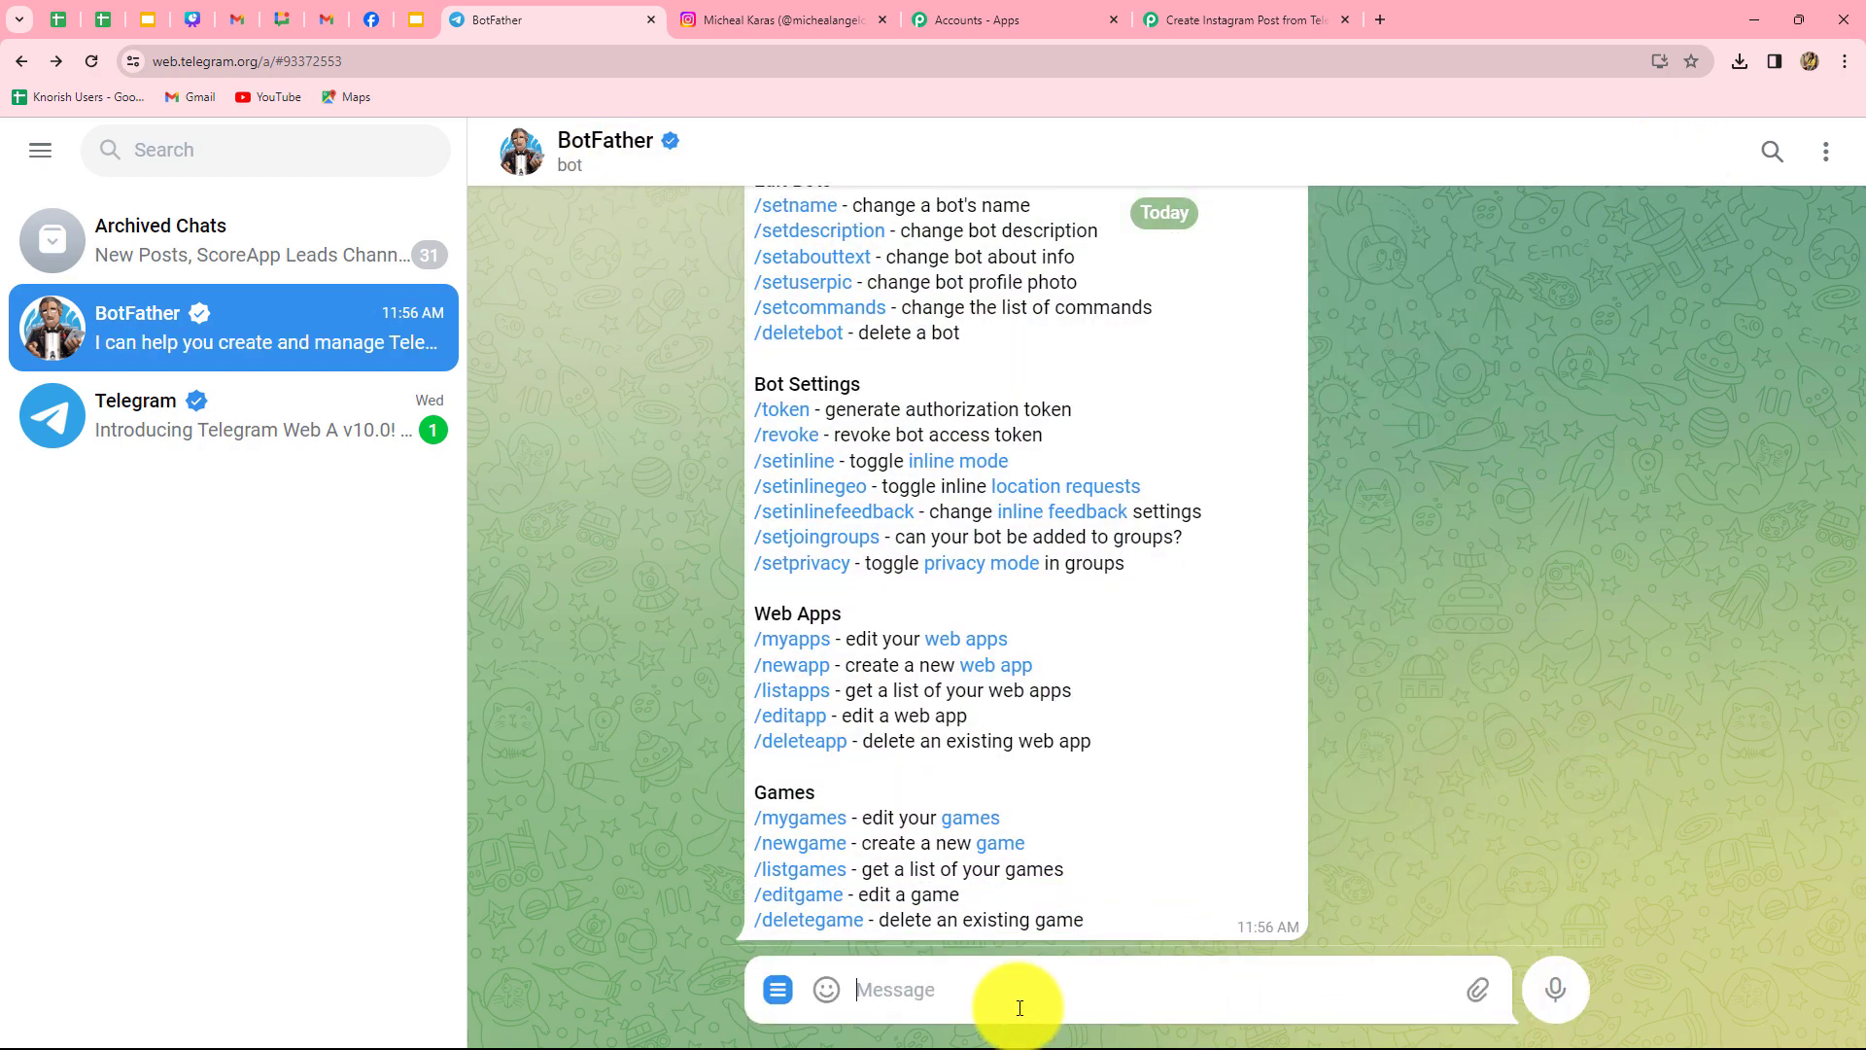
{"action": "type", "text": "/"}
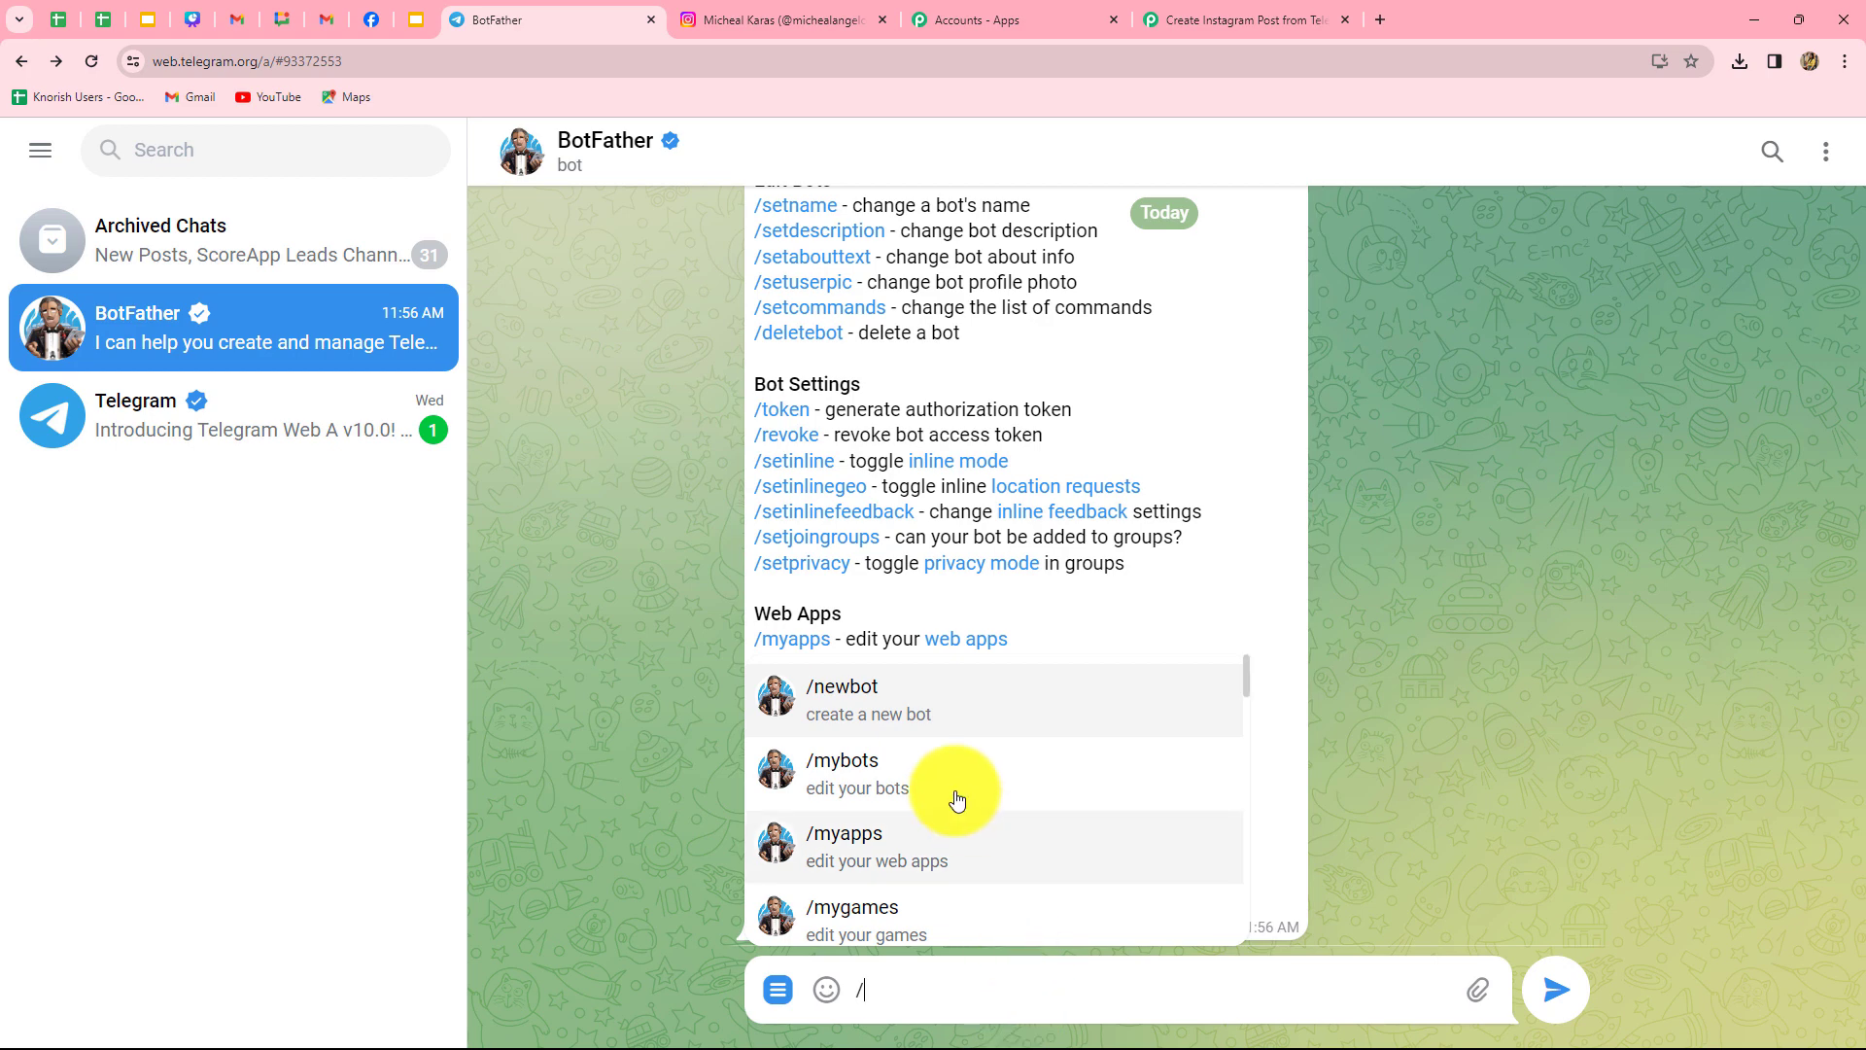
{"action": "left_click", "coordinate": [855, 686]}
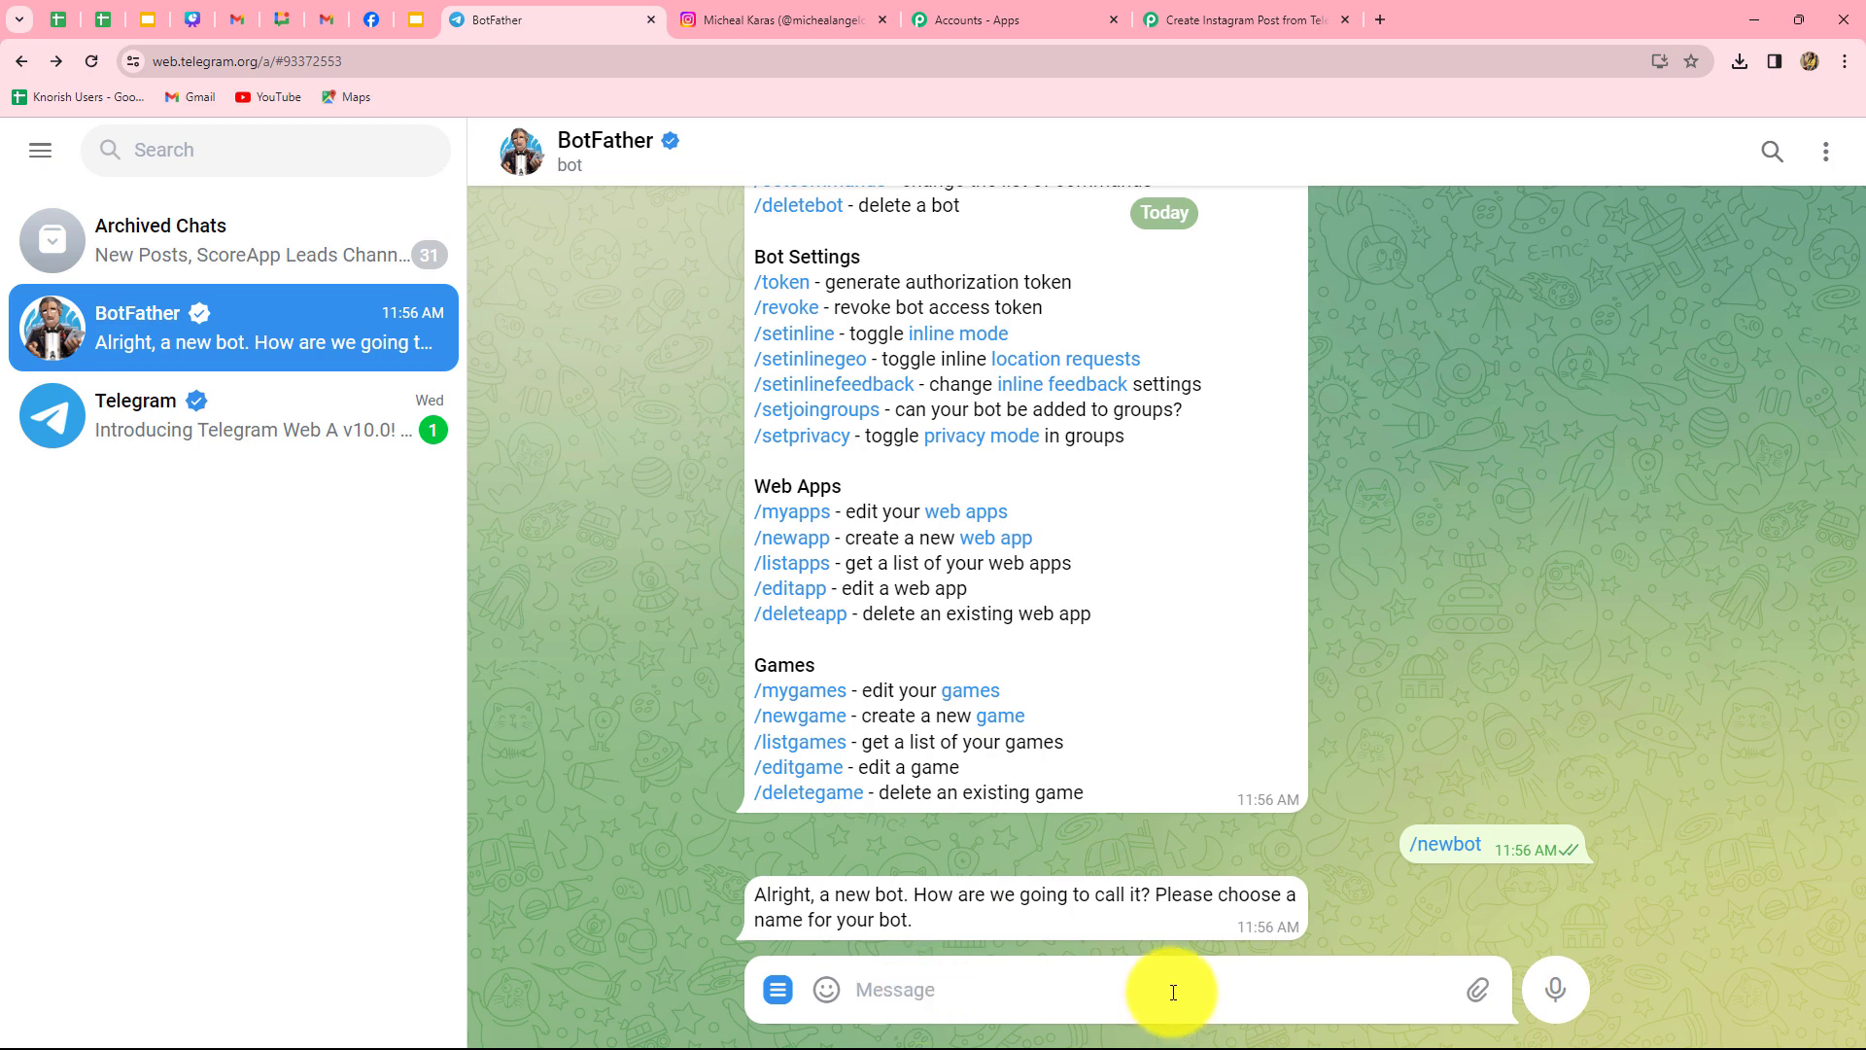
{"action": "type", "text": "Instagram Post"}
{"action": "key", "text": "Return"}
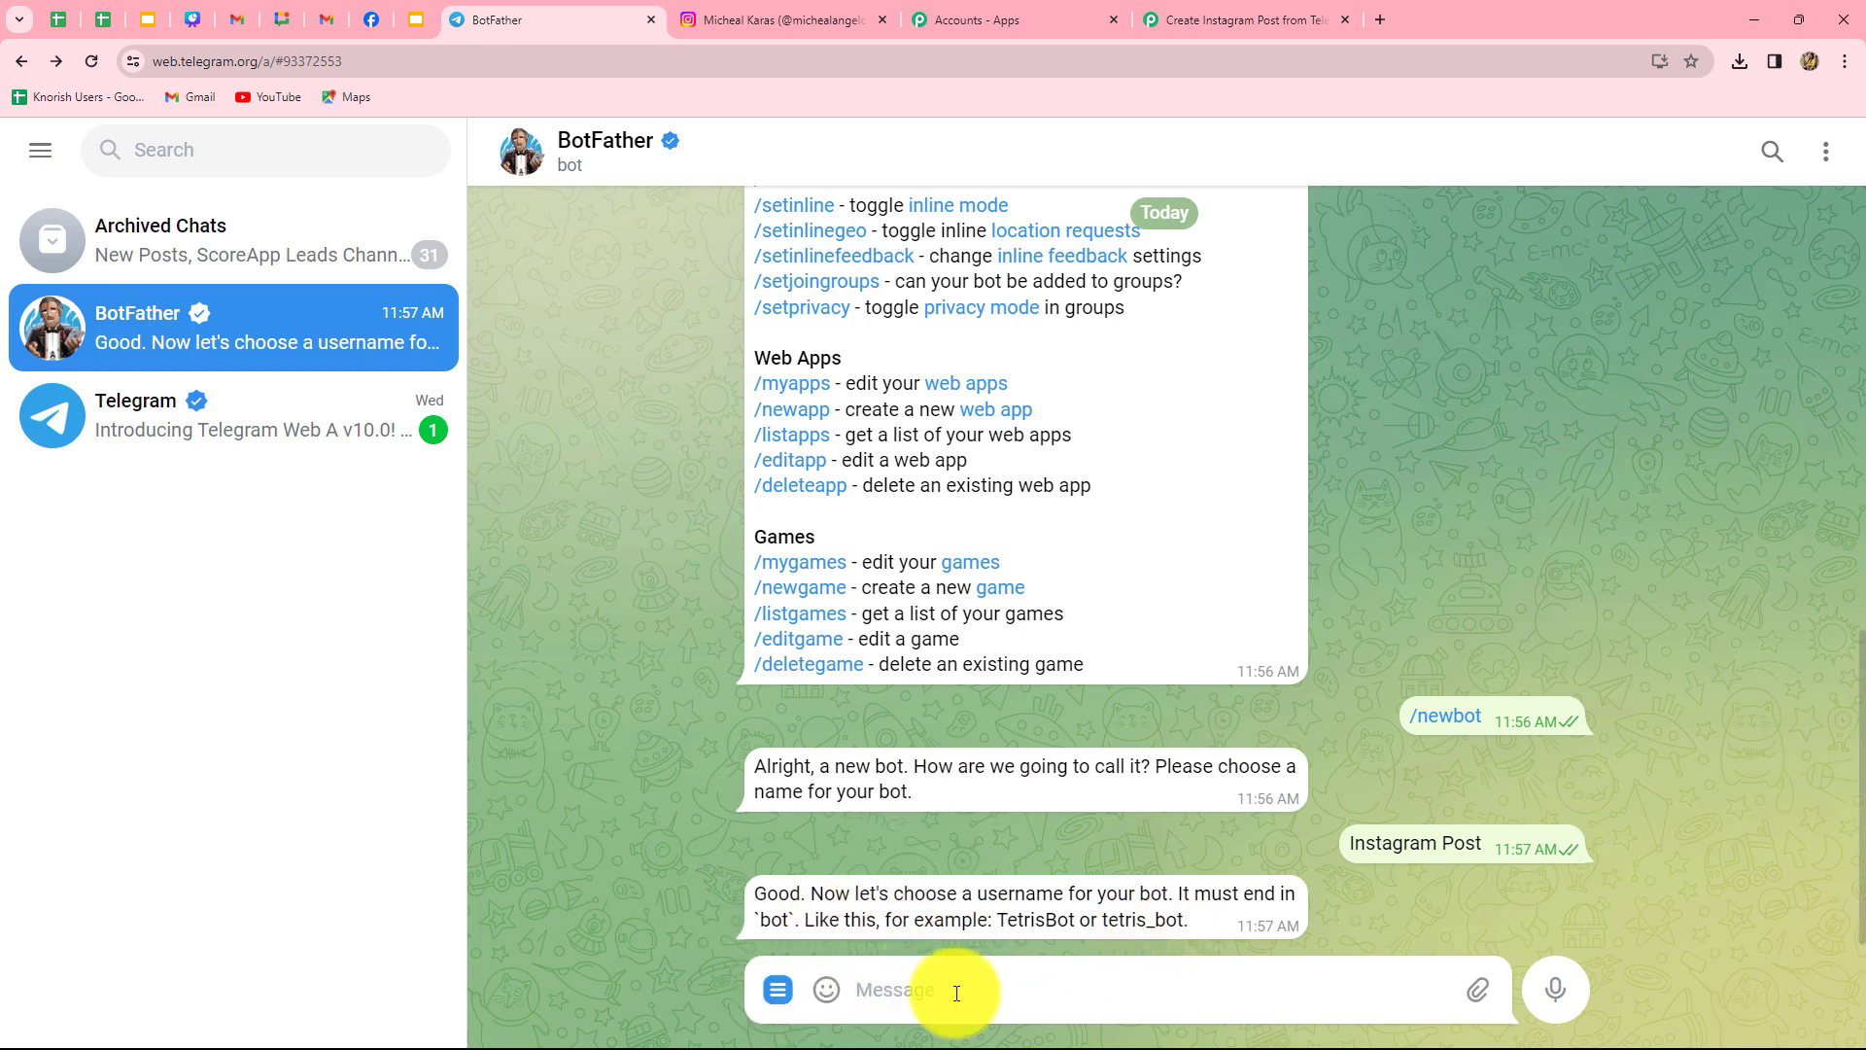
- Set the bot username to NewInstagramPosts_bot after Instagram_Post_bot is rejected
{"action": "type", "text": "In"}
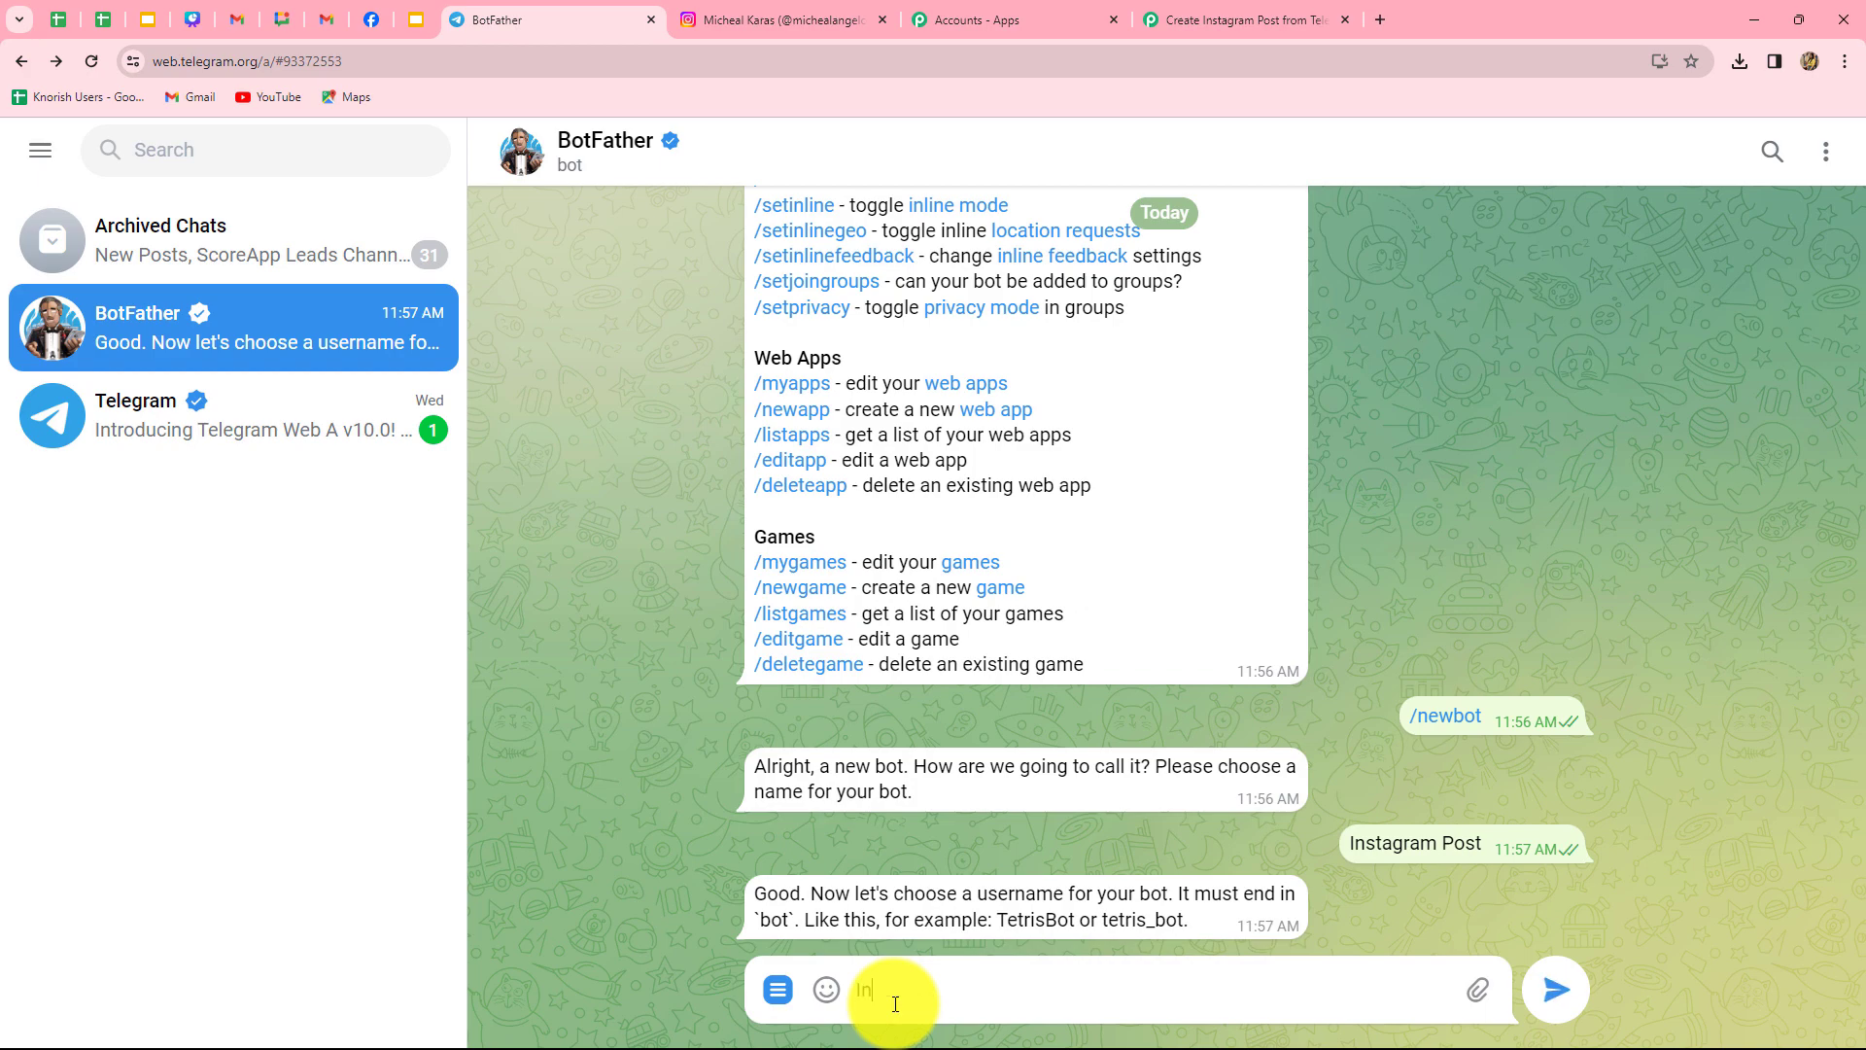
{"action": "type", "text": "stagram_Post_bot"}
{"action": "key", "text": "Return"}
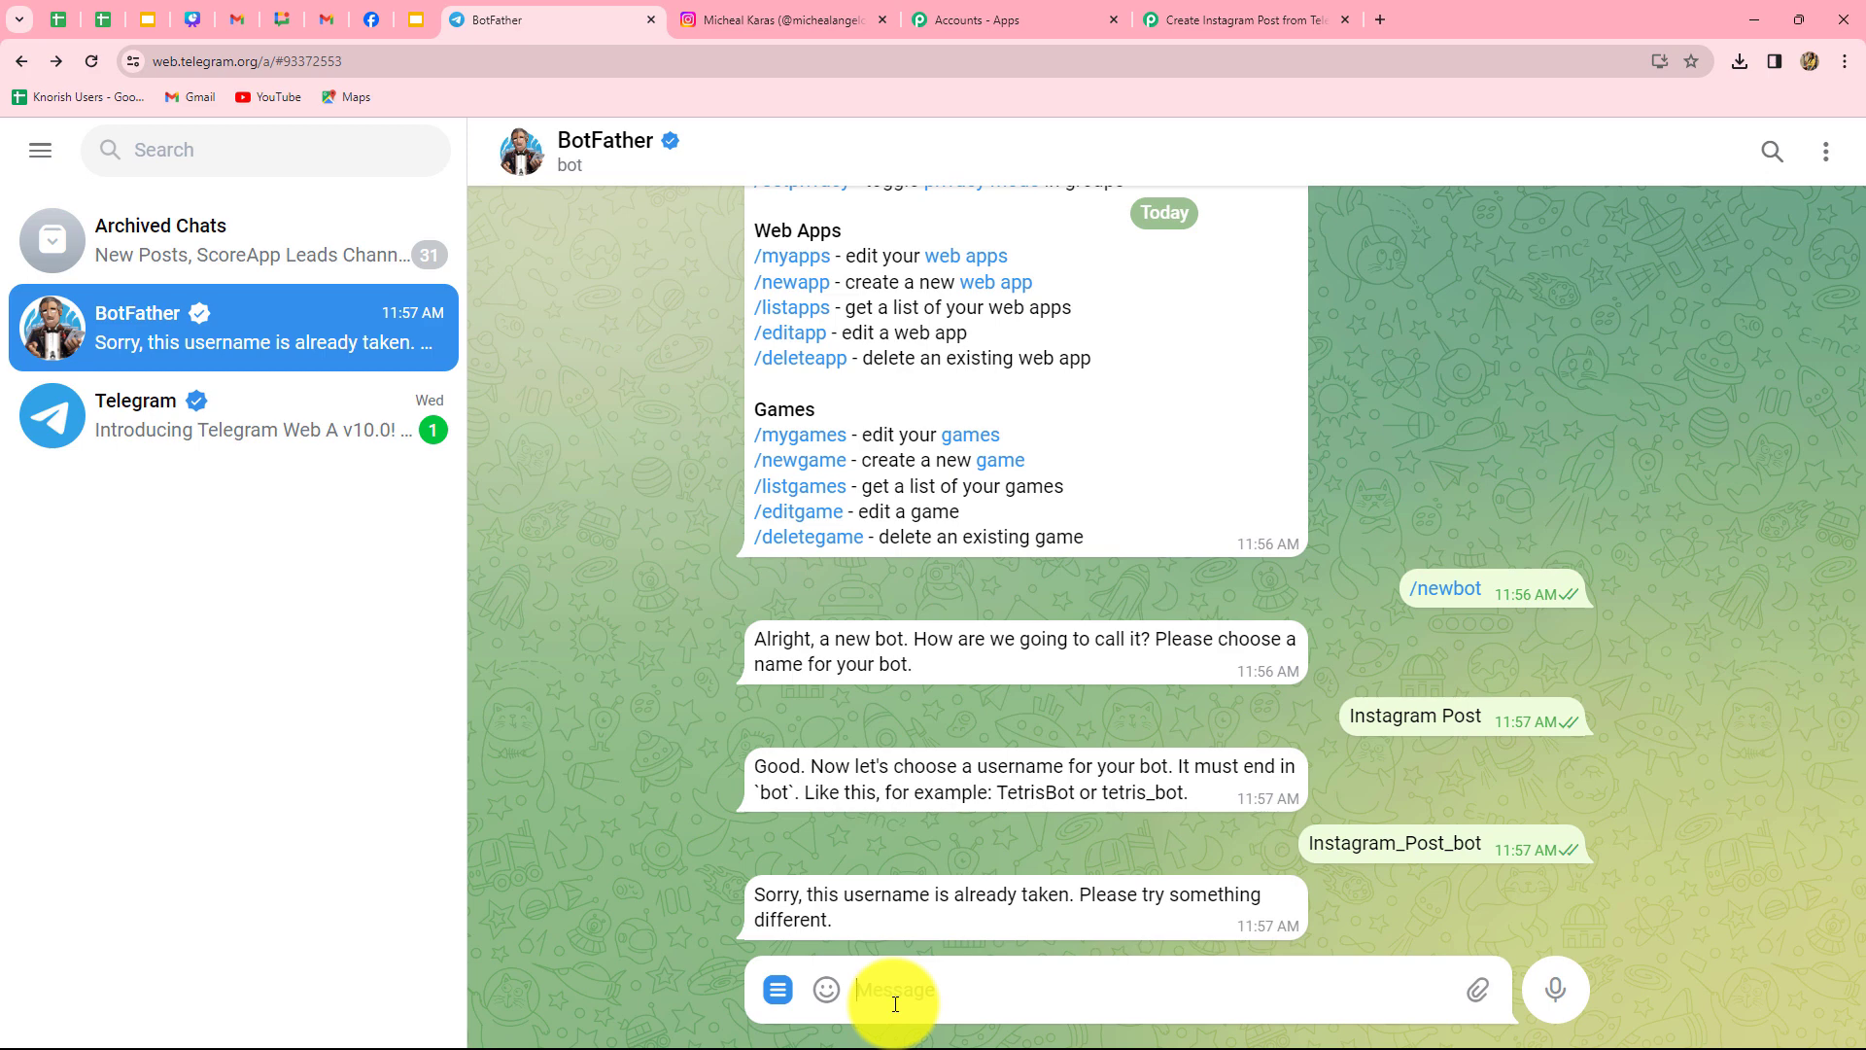
{"action": "type", "text": "NewInstagramPosts_bot"}
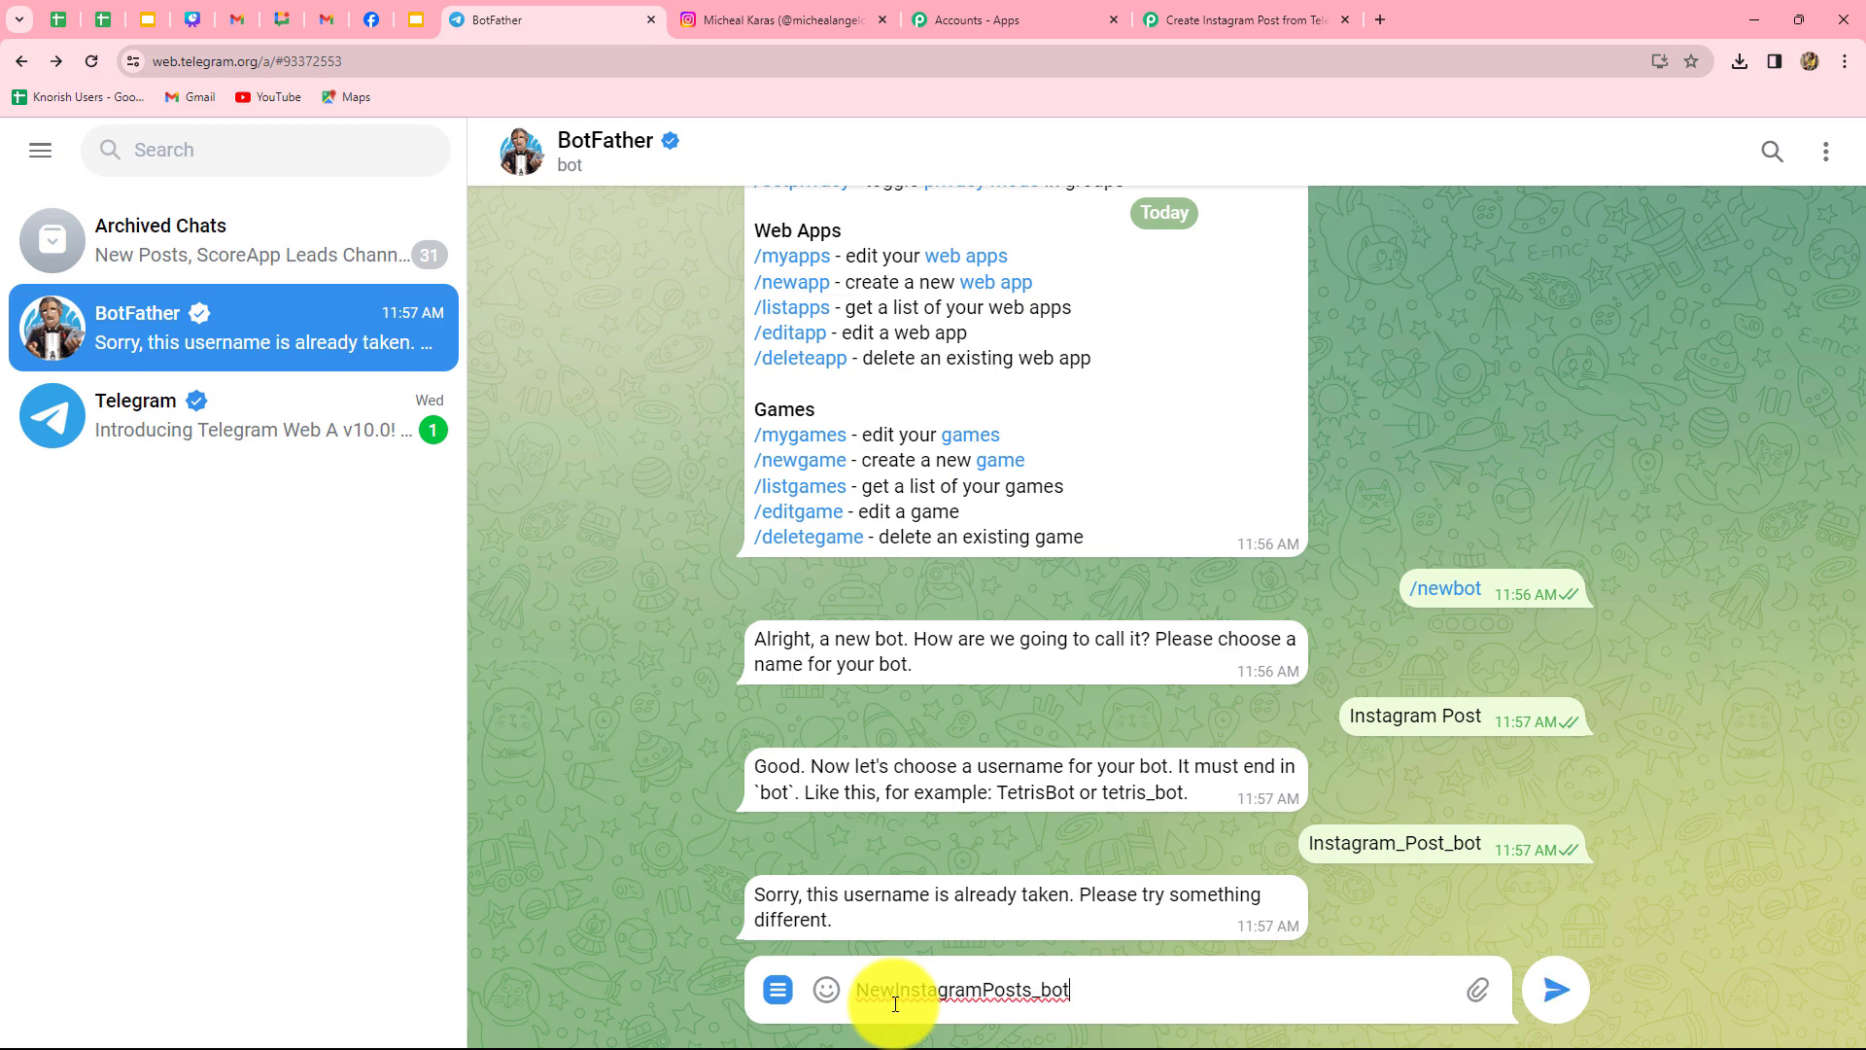
{"action": "key", "text": "Return"}
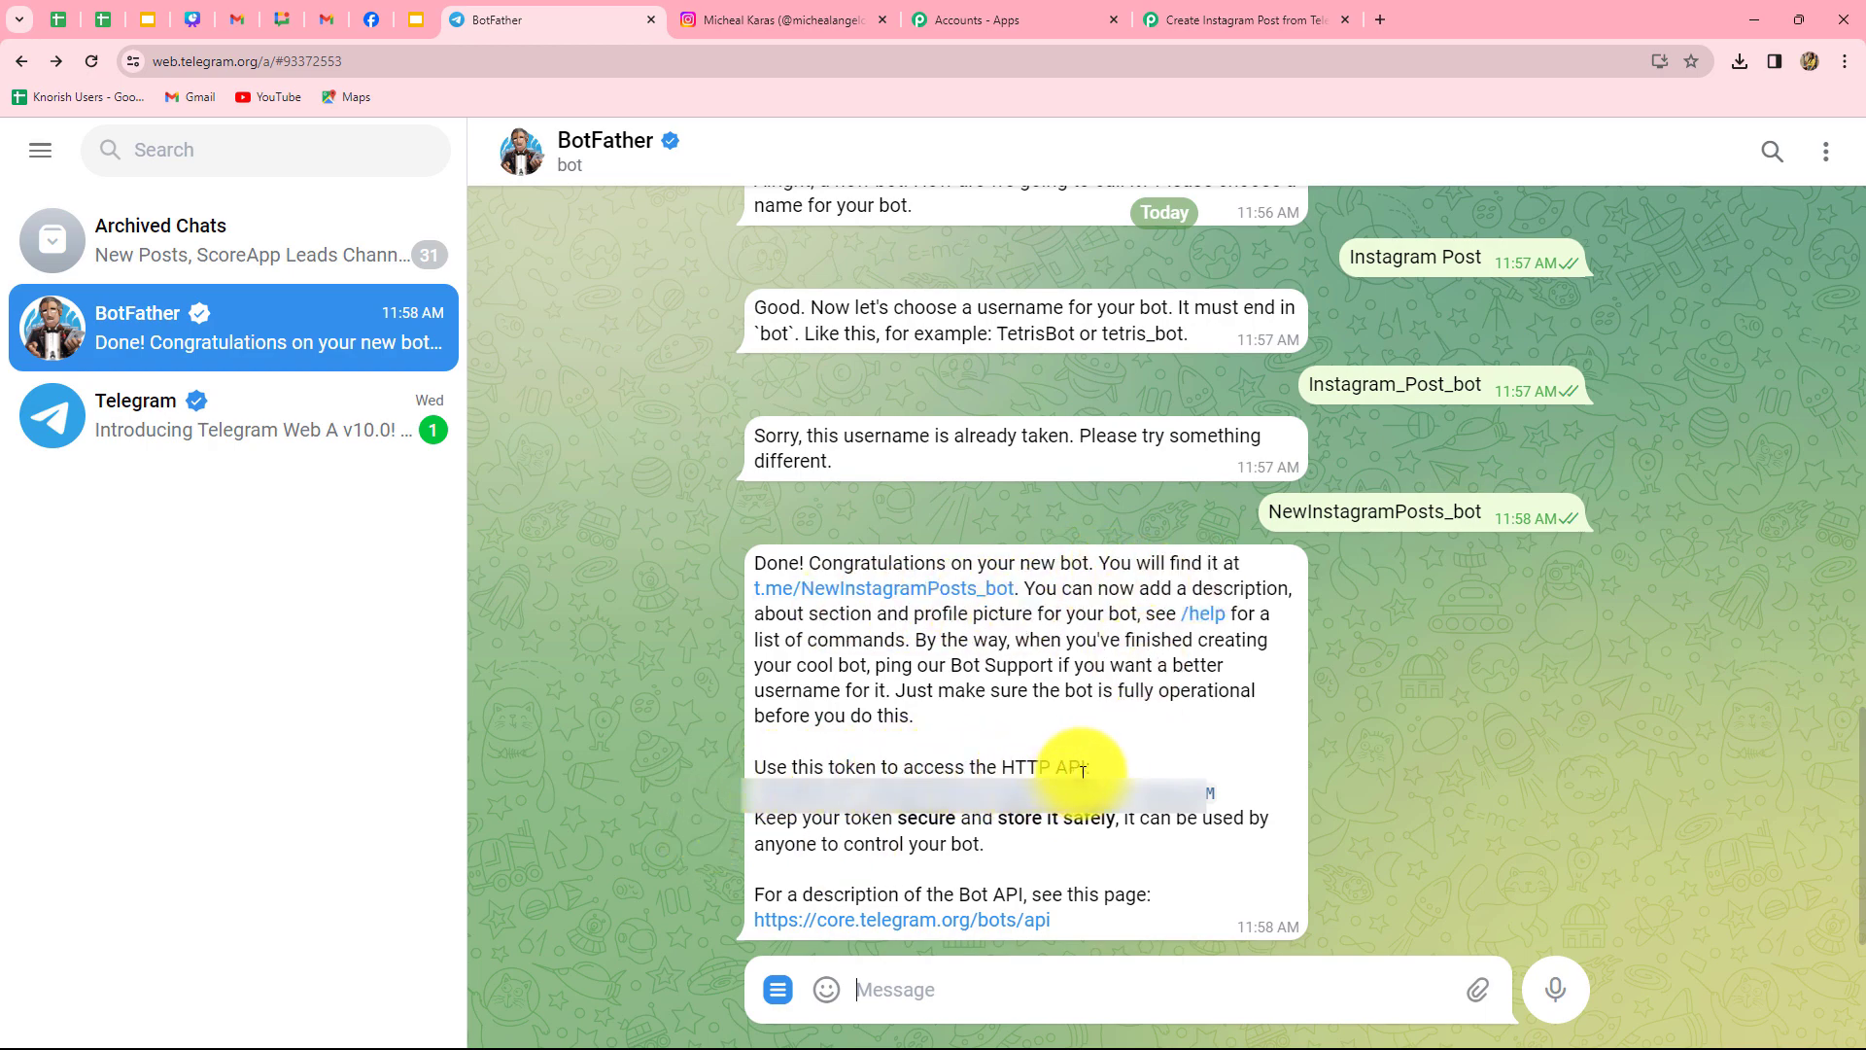
- Copy the new bot's HTTP API token
{"action": "left_click", "coordinate": [758, 792]}
{"action": "left_click_drag", "start_coordinate": [951, 815], "coordinate": [1250, 813]}
{"action": "left_click", "coordinate": [1245, 797]}
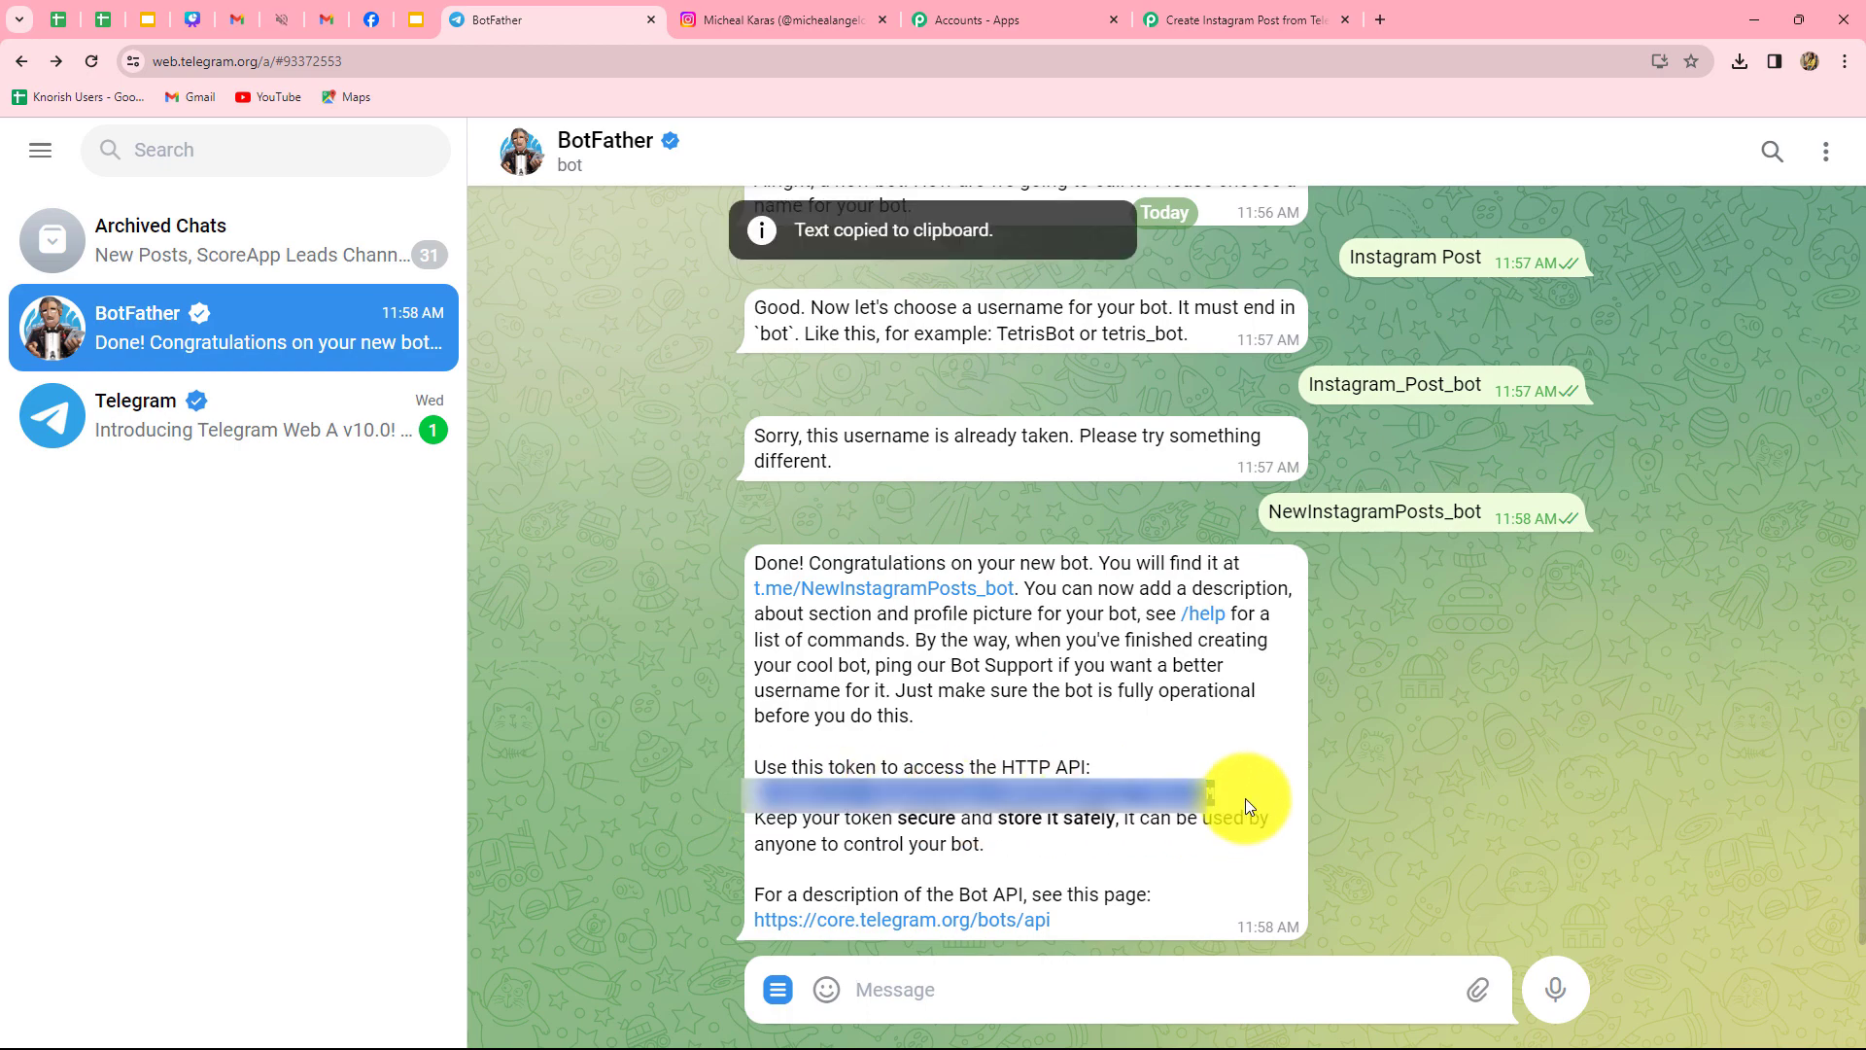
- Paste the bot token into the Token field and save the Telegram bot connection
{"action": "left_click", "coordinate": [1258, 18]}
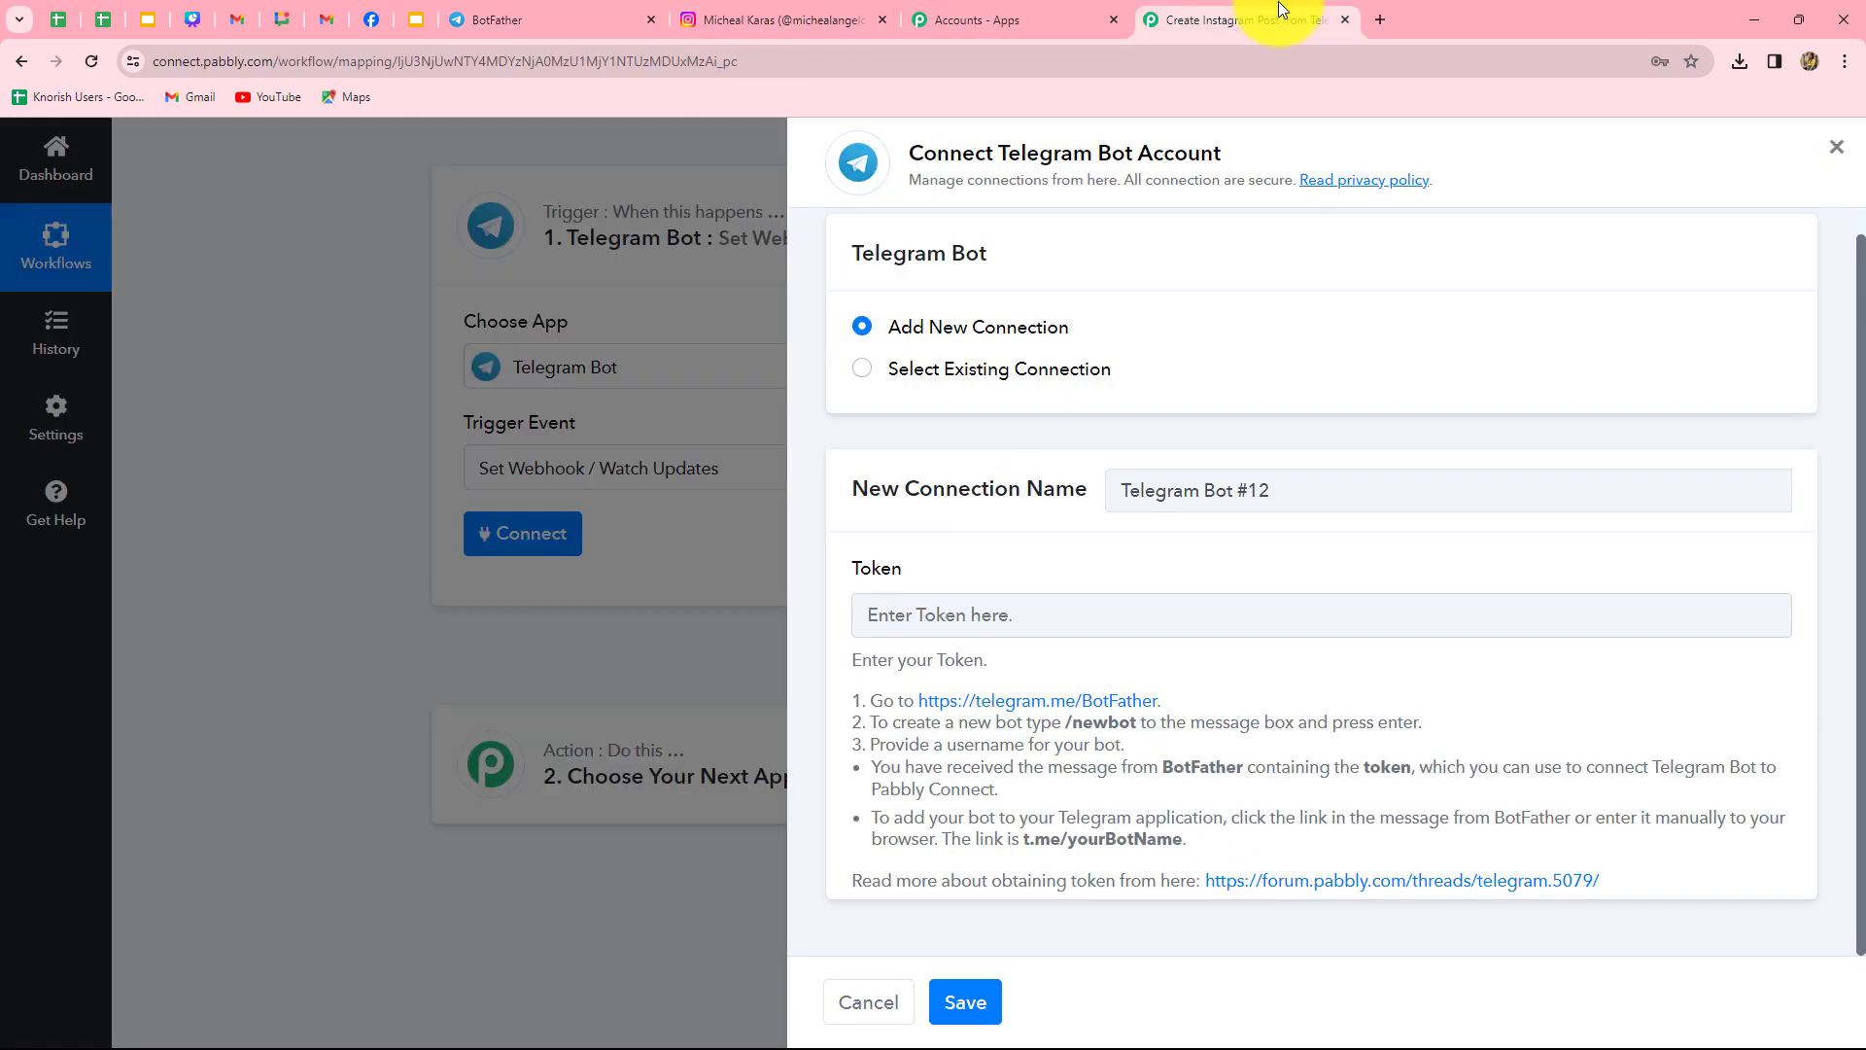
{"action": "left_click", "coordinate": [898, 620]}
{"action": "key", "text": "ctrl+v"}
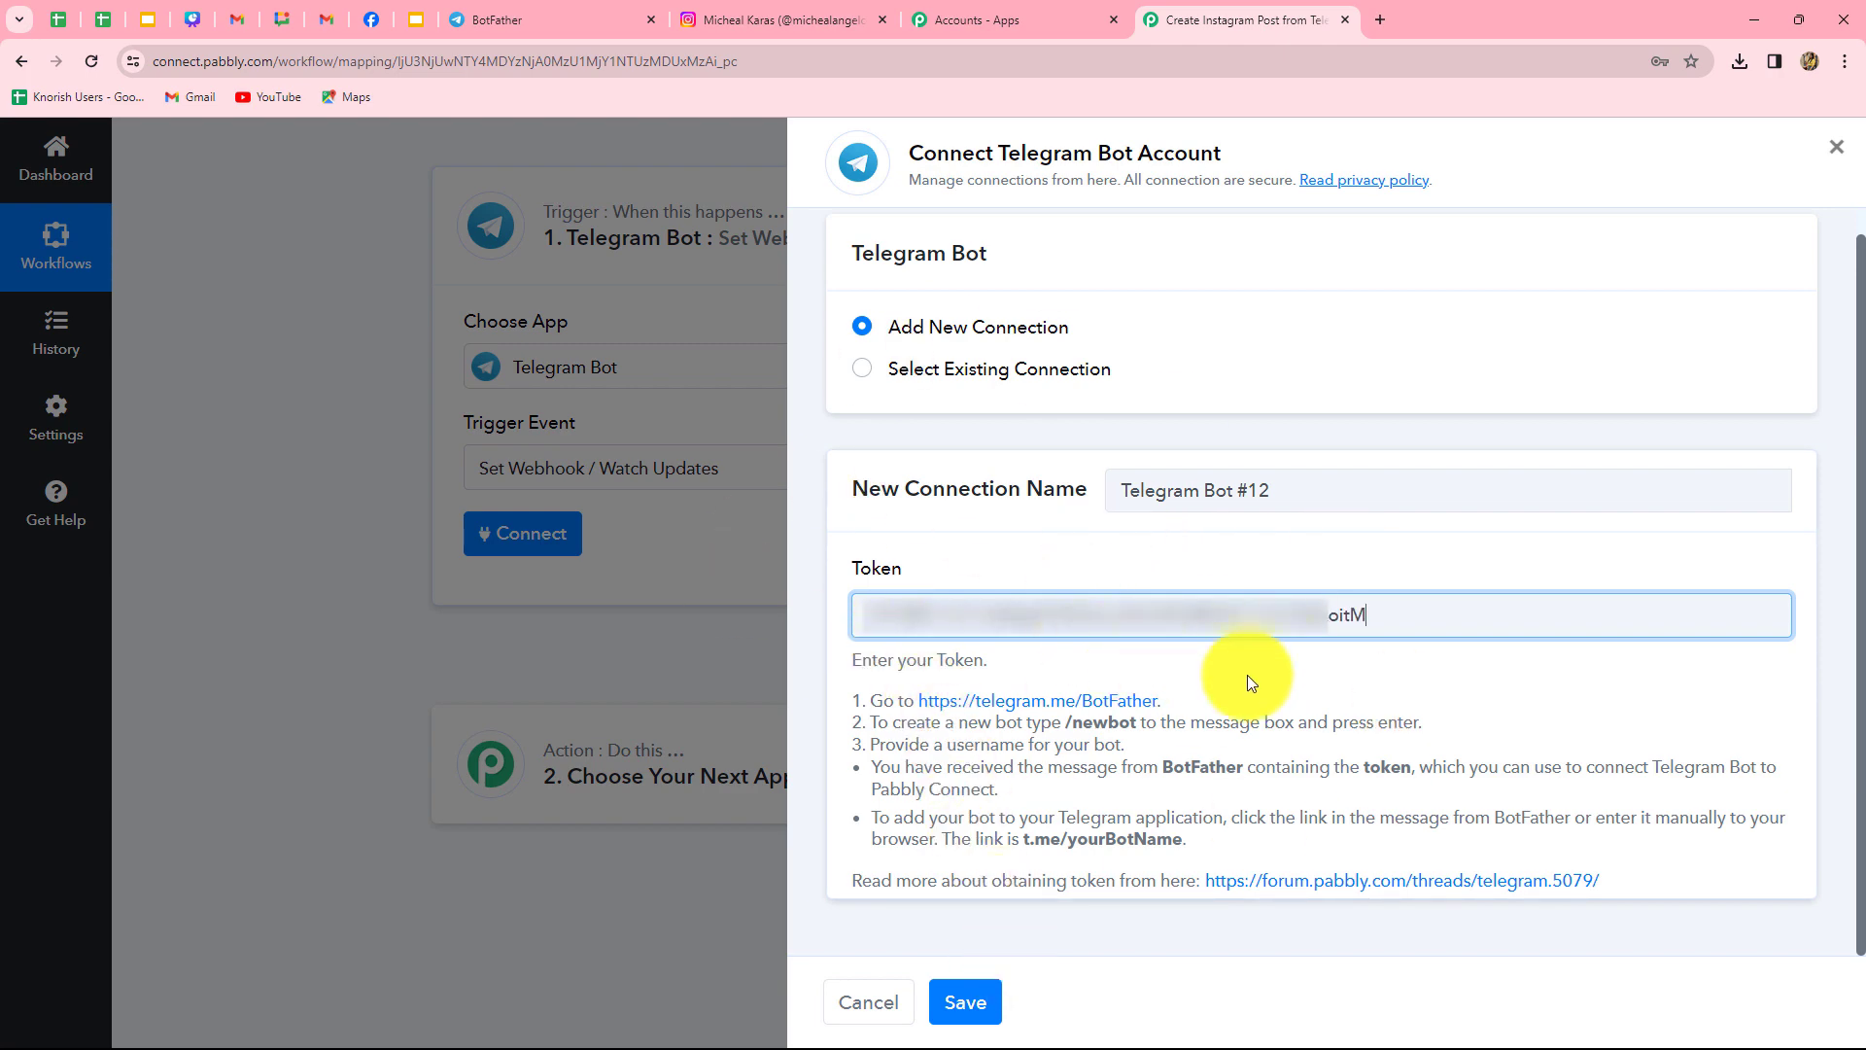
{"action": "left_click", "coordinate": [982, 1007]}
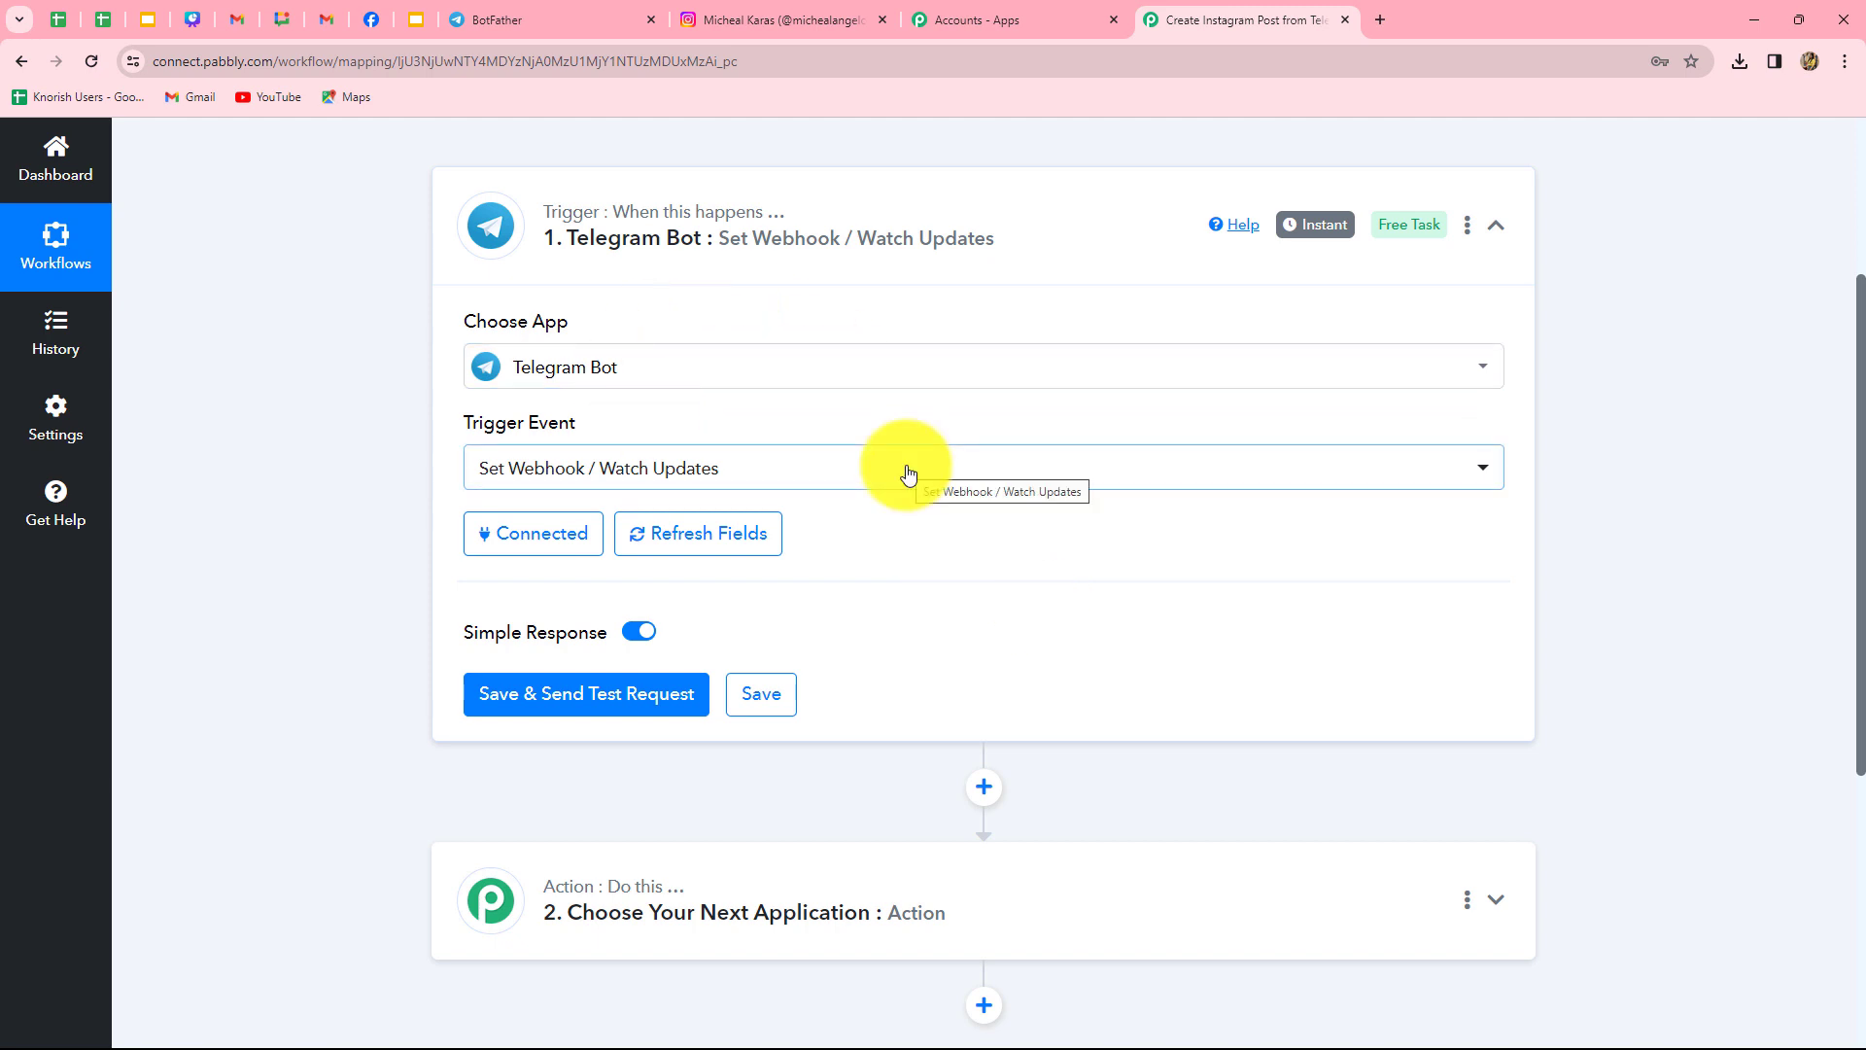
- Save the trigger and send a test request, then return to the BotFather chat
{"action": "left_click", "coordinate": [561, 699]}
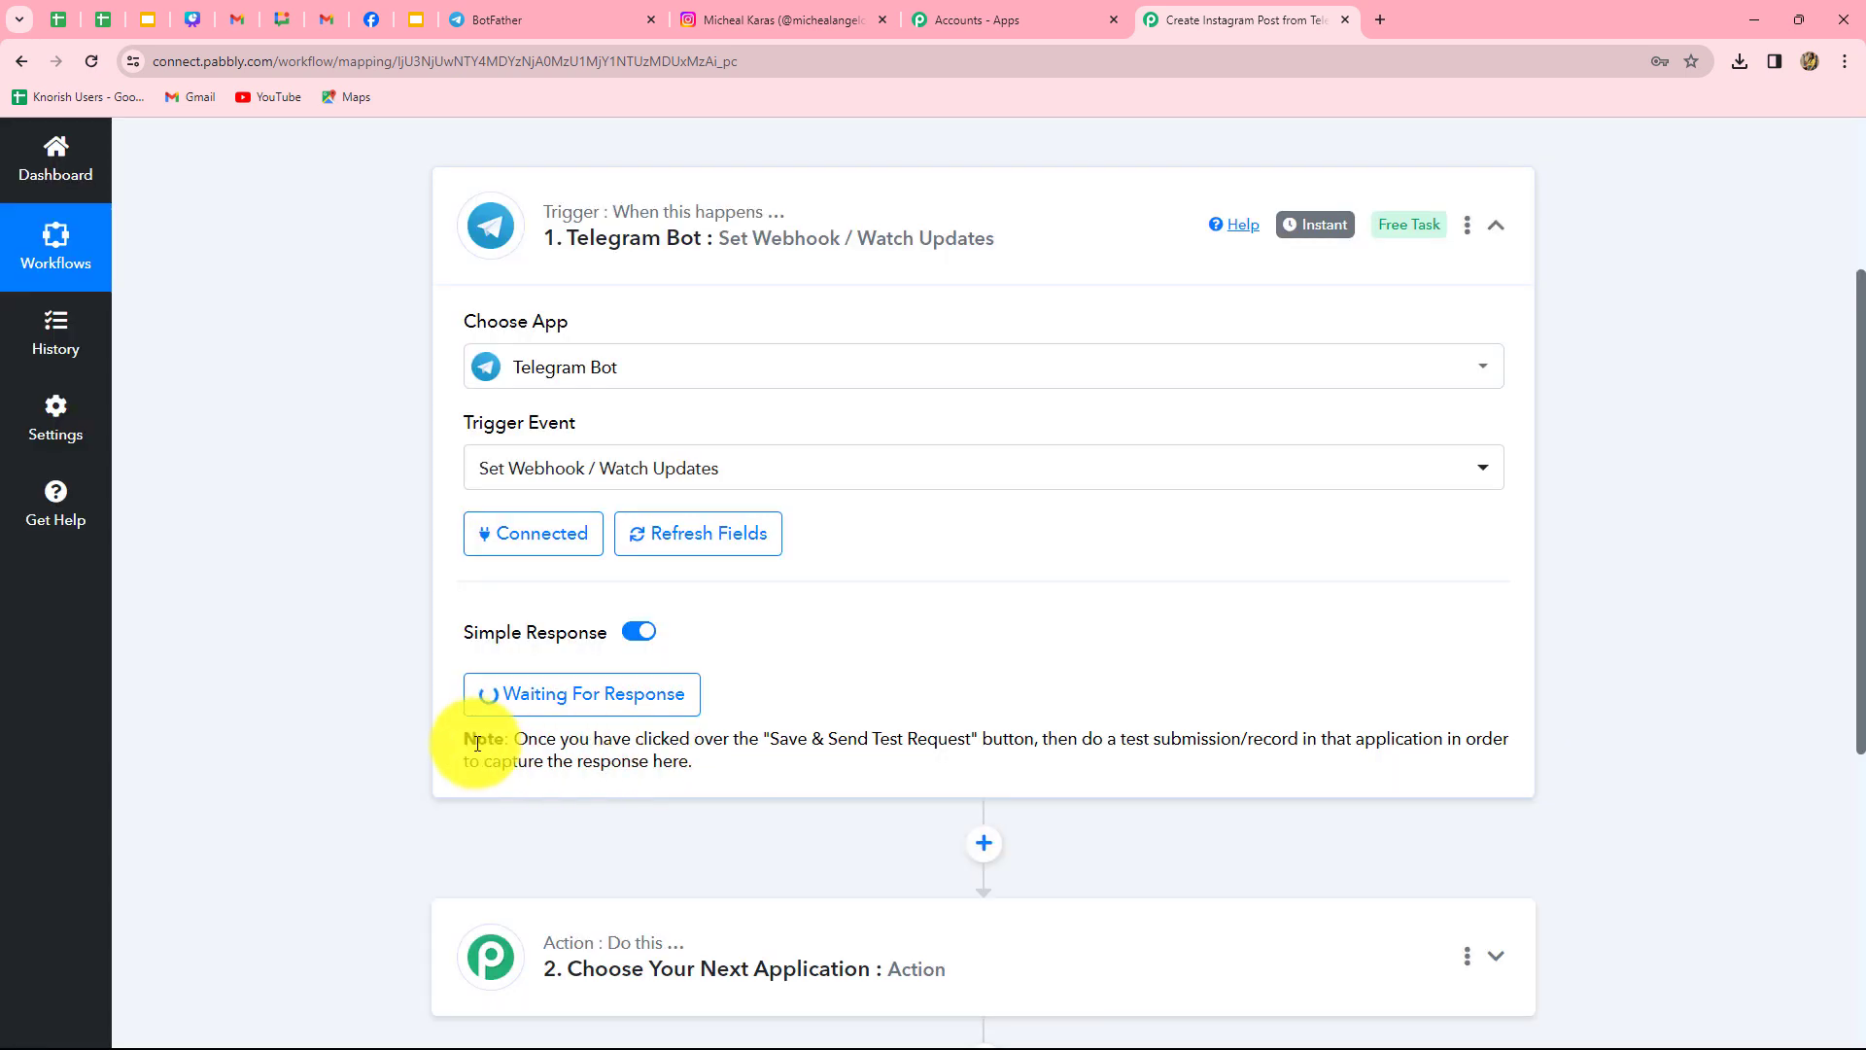
{"action": "left_click_drag", "start_coordinate": [769, 739], "coordinate": [1250, 768]}
{"action": "left_click", "coordinate": [962, 762]}
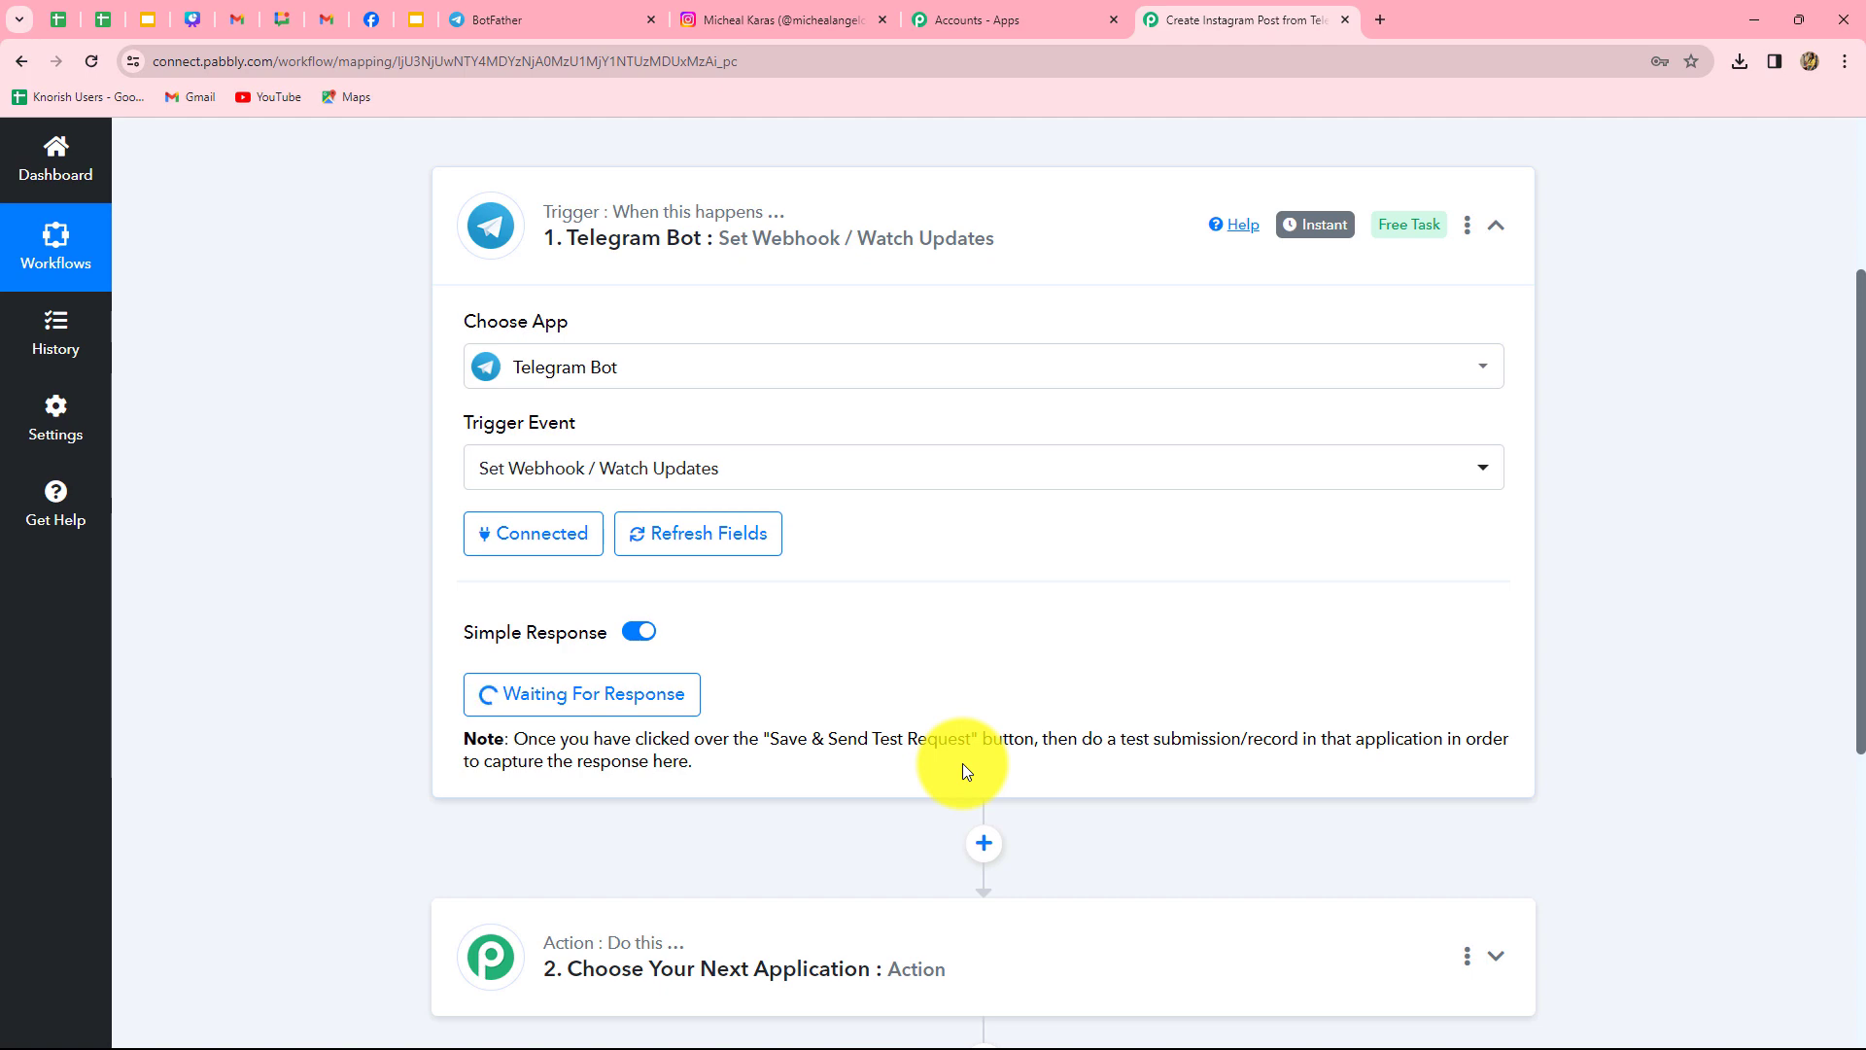
{"action": "left_click", "coordinate": [490, 14]}
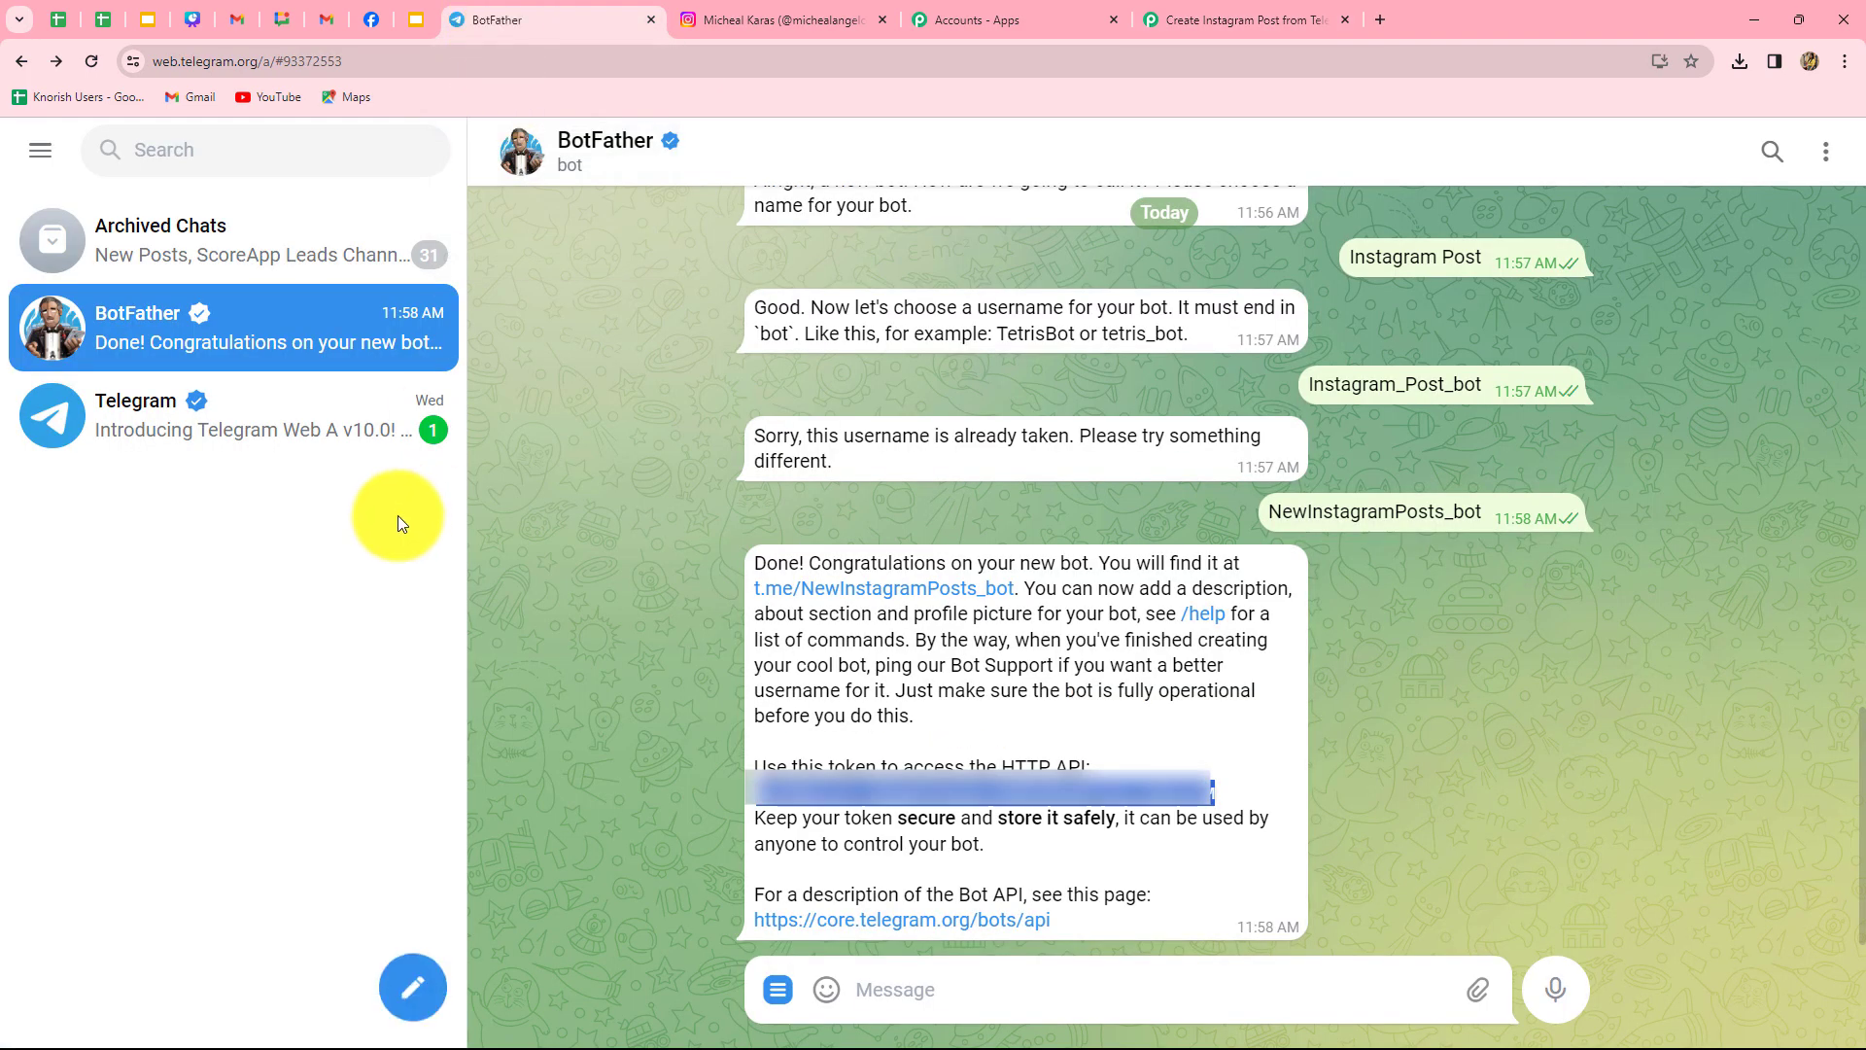
- Start a new Telegram group with the NewInstagramPosts bot as a member
{"action": "left_click", "coordinate": [408, 991]}
{"action": "left_click", "coordinate": [331, 878]}
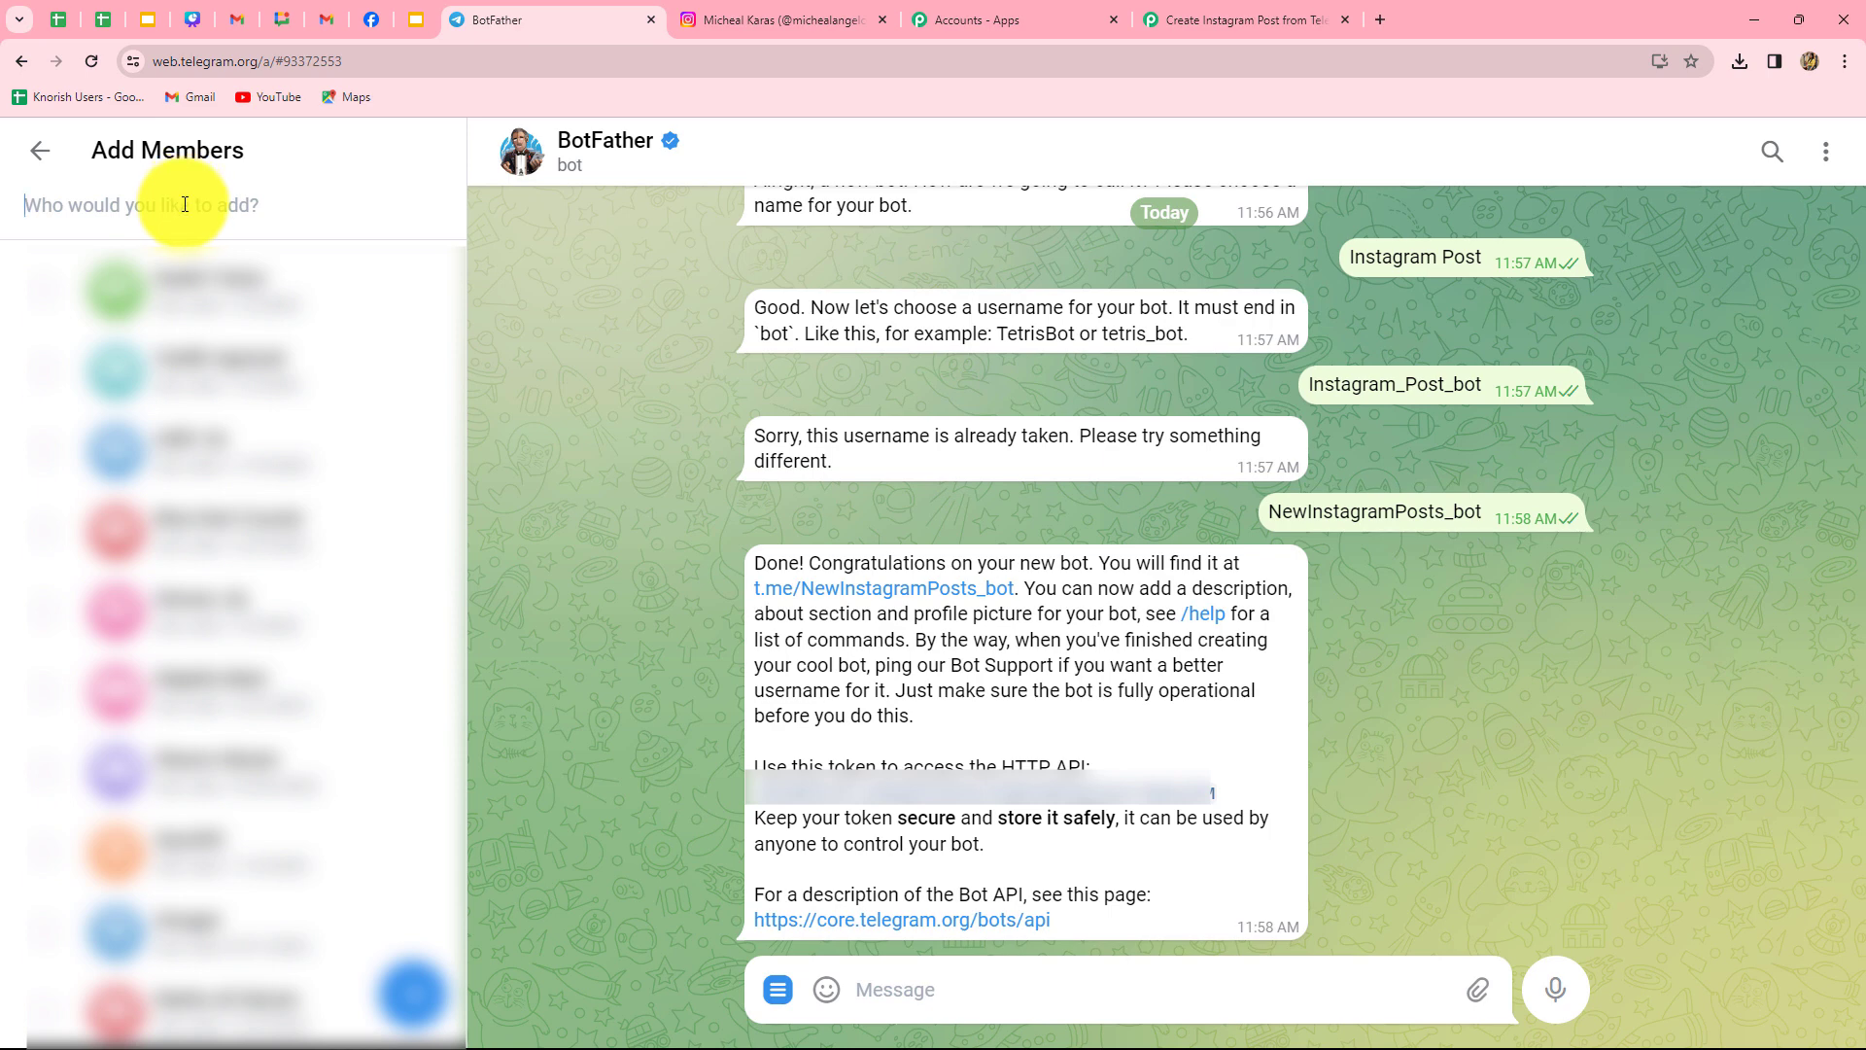
{"action": "type", "text": "NewInstagramPosts"}
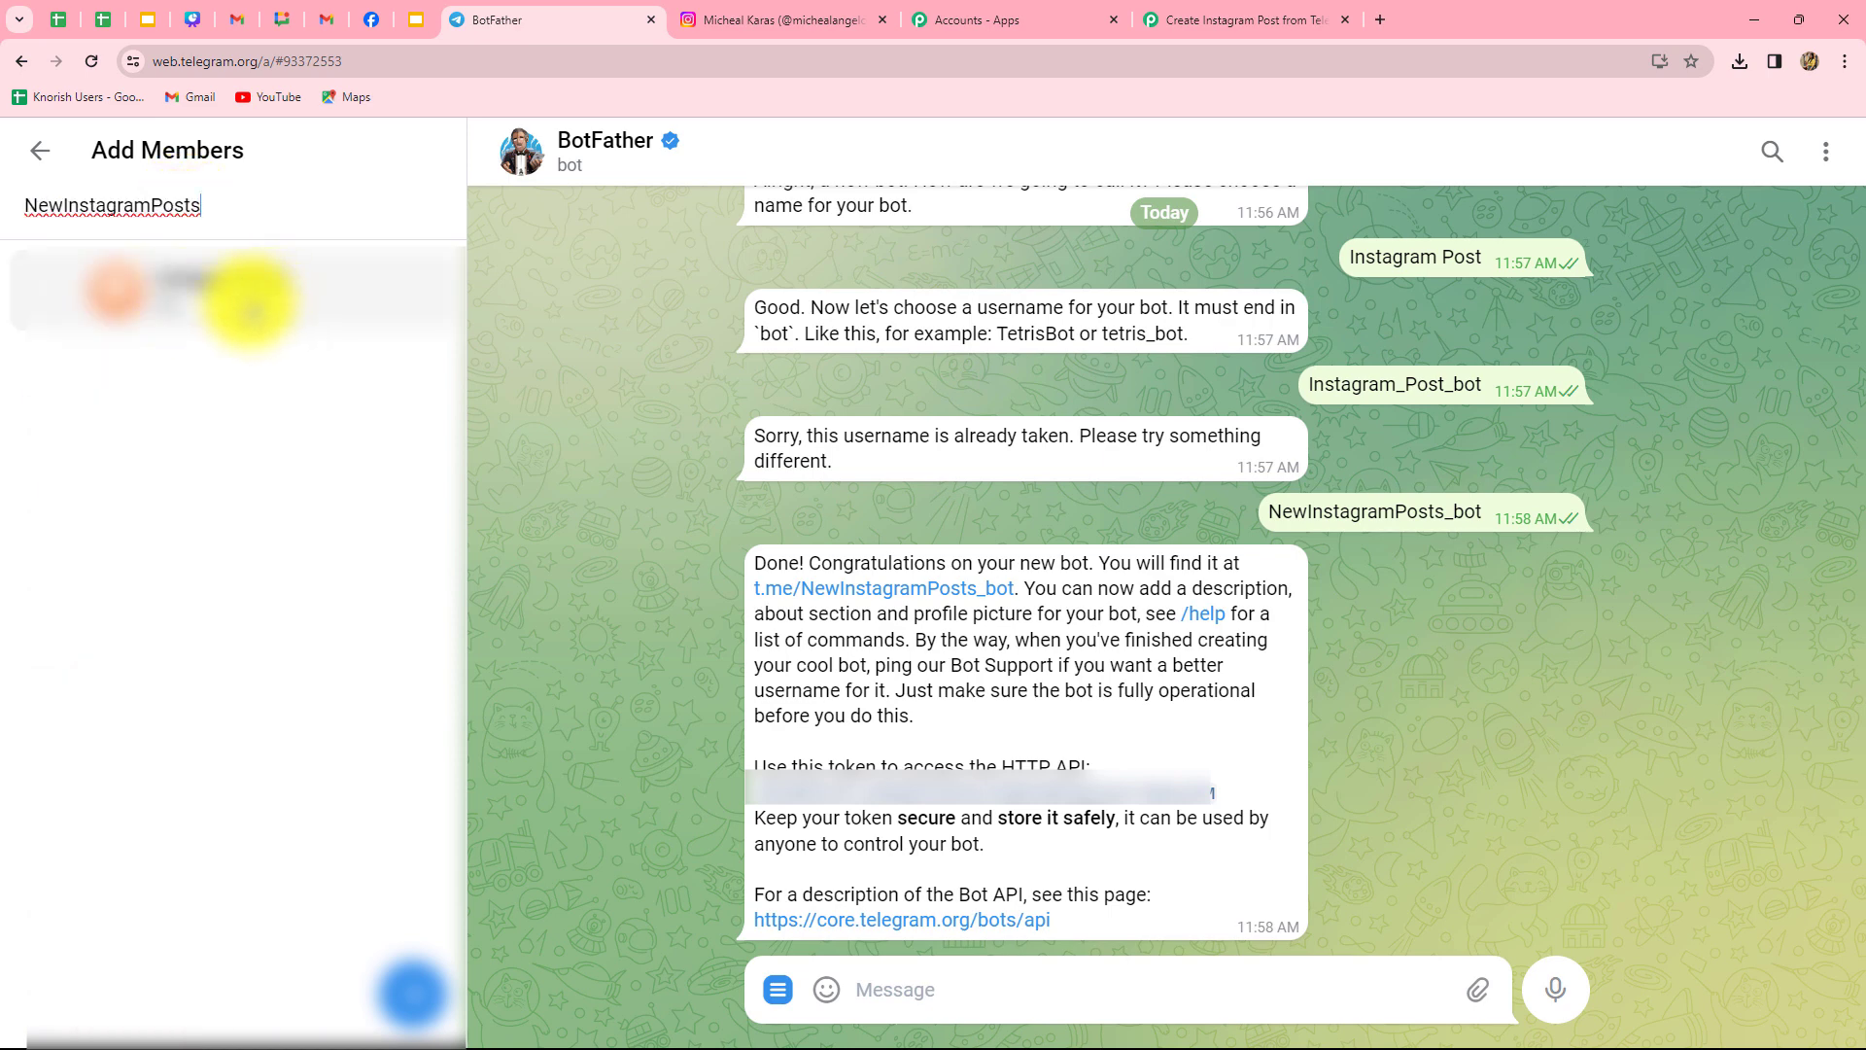
{"action": "left_click", "coordinate": [249, 302]}
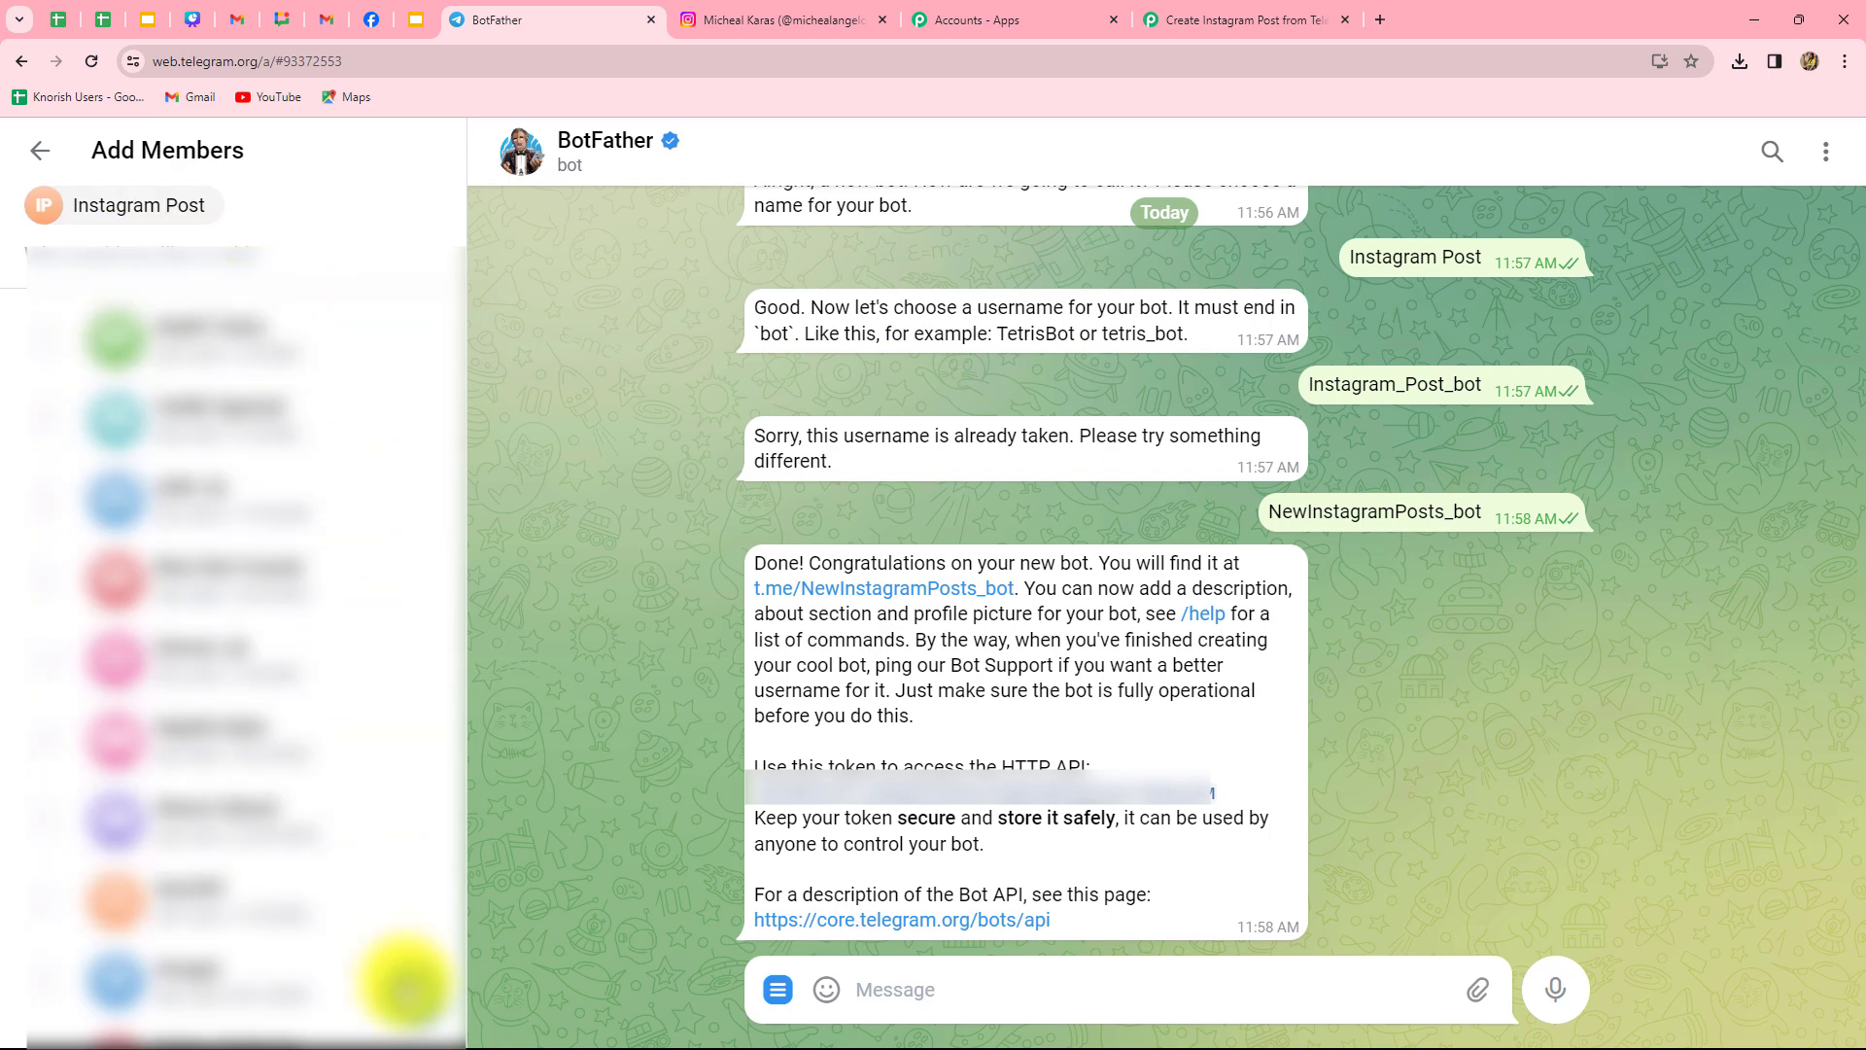
{"action": "left_click", "coordinate": [407, 984]}
- Name the group 'New Instagram Posts' and create it
{"action": "left_click_drag", "start_coordinate": [415, 402], "coordinate": [28, 397]}
{"action": "key", "text": "BackSpace"}
{"action": "type", "text": "New Instagram Posts"}
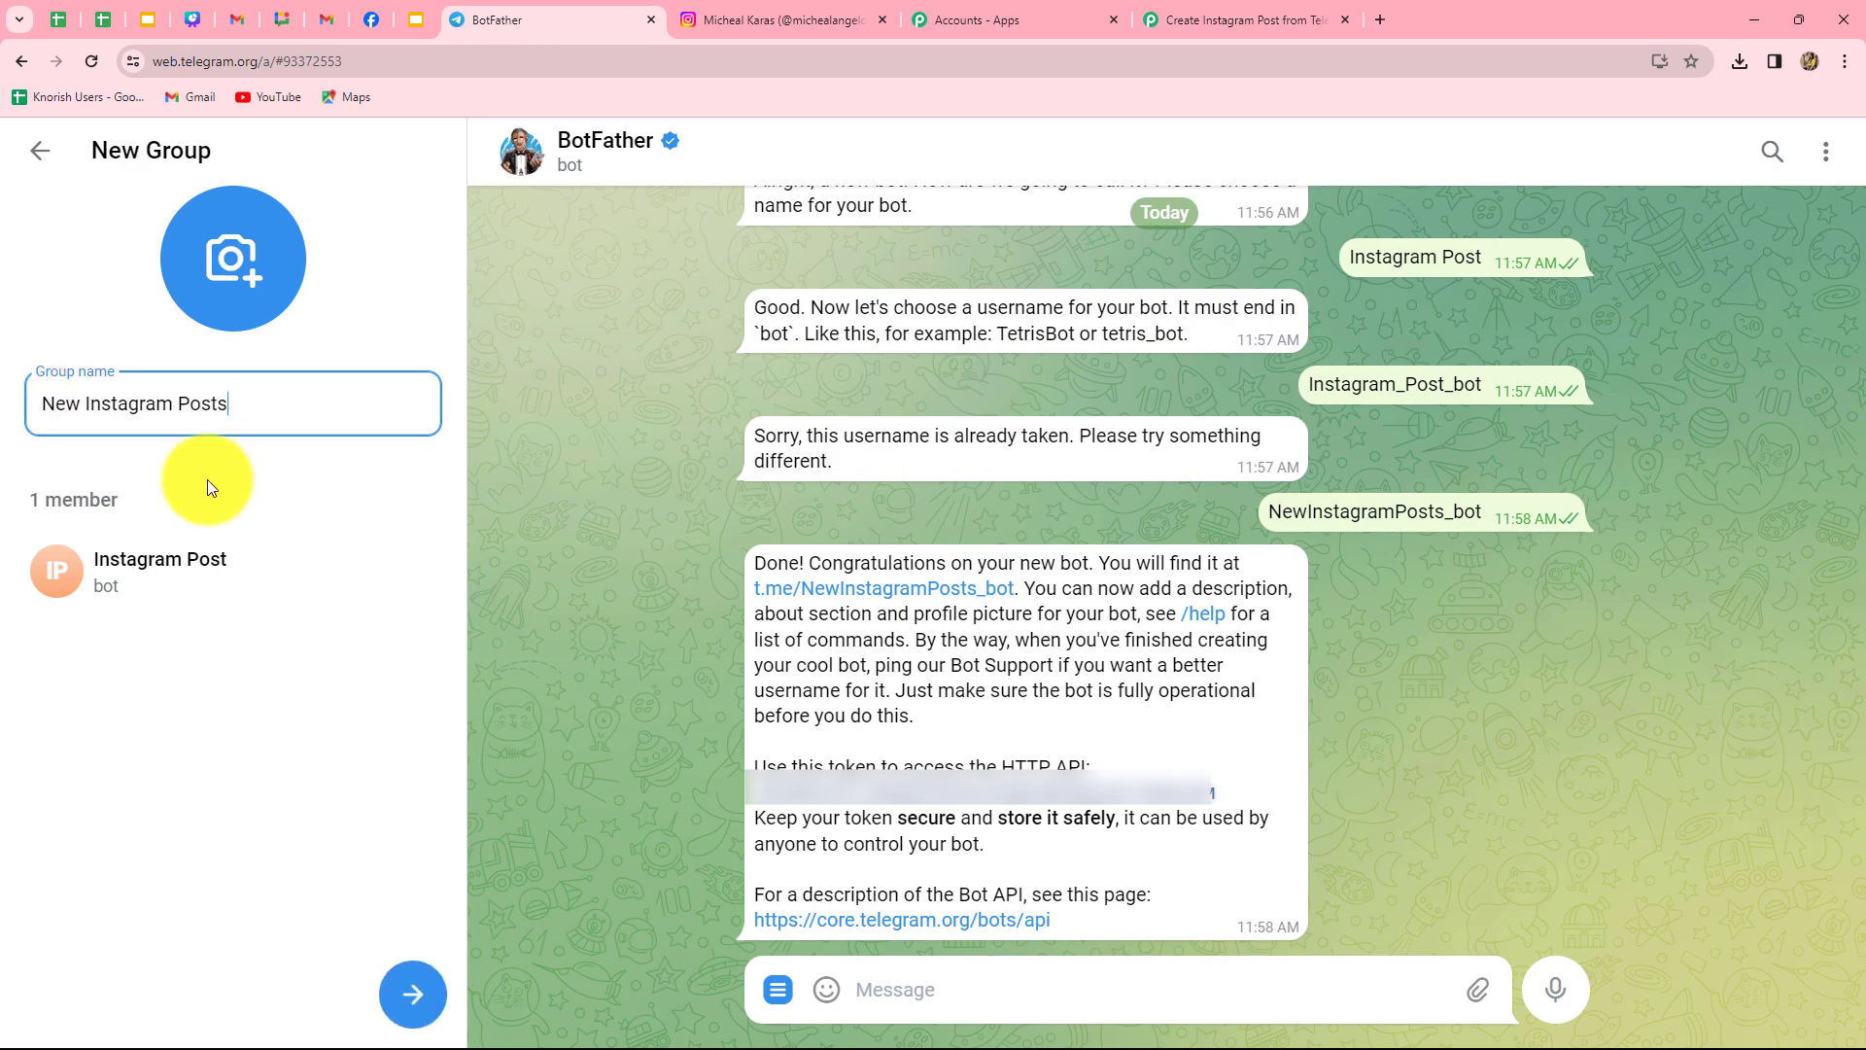
{"action": "left_click", "coordinate": [406, 990]}
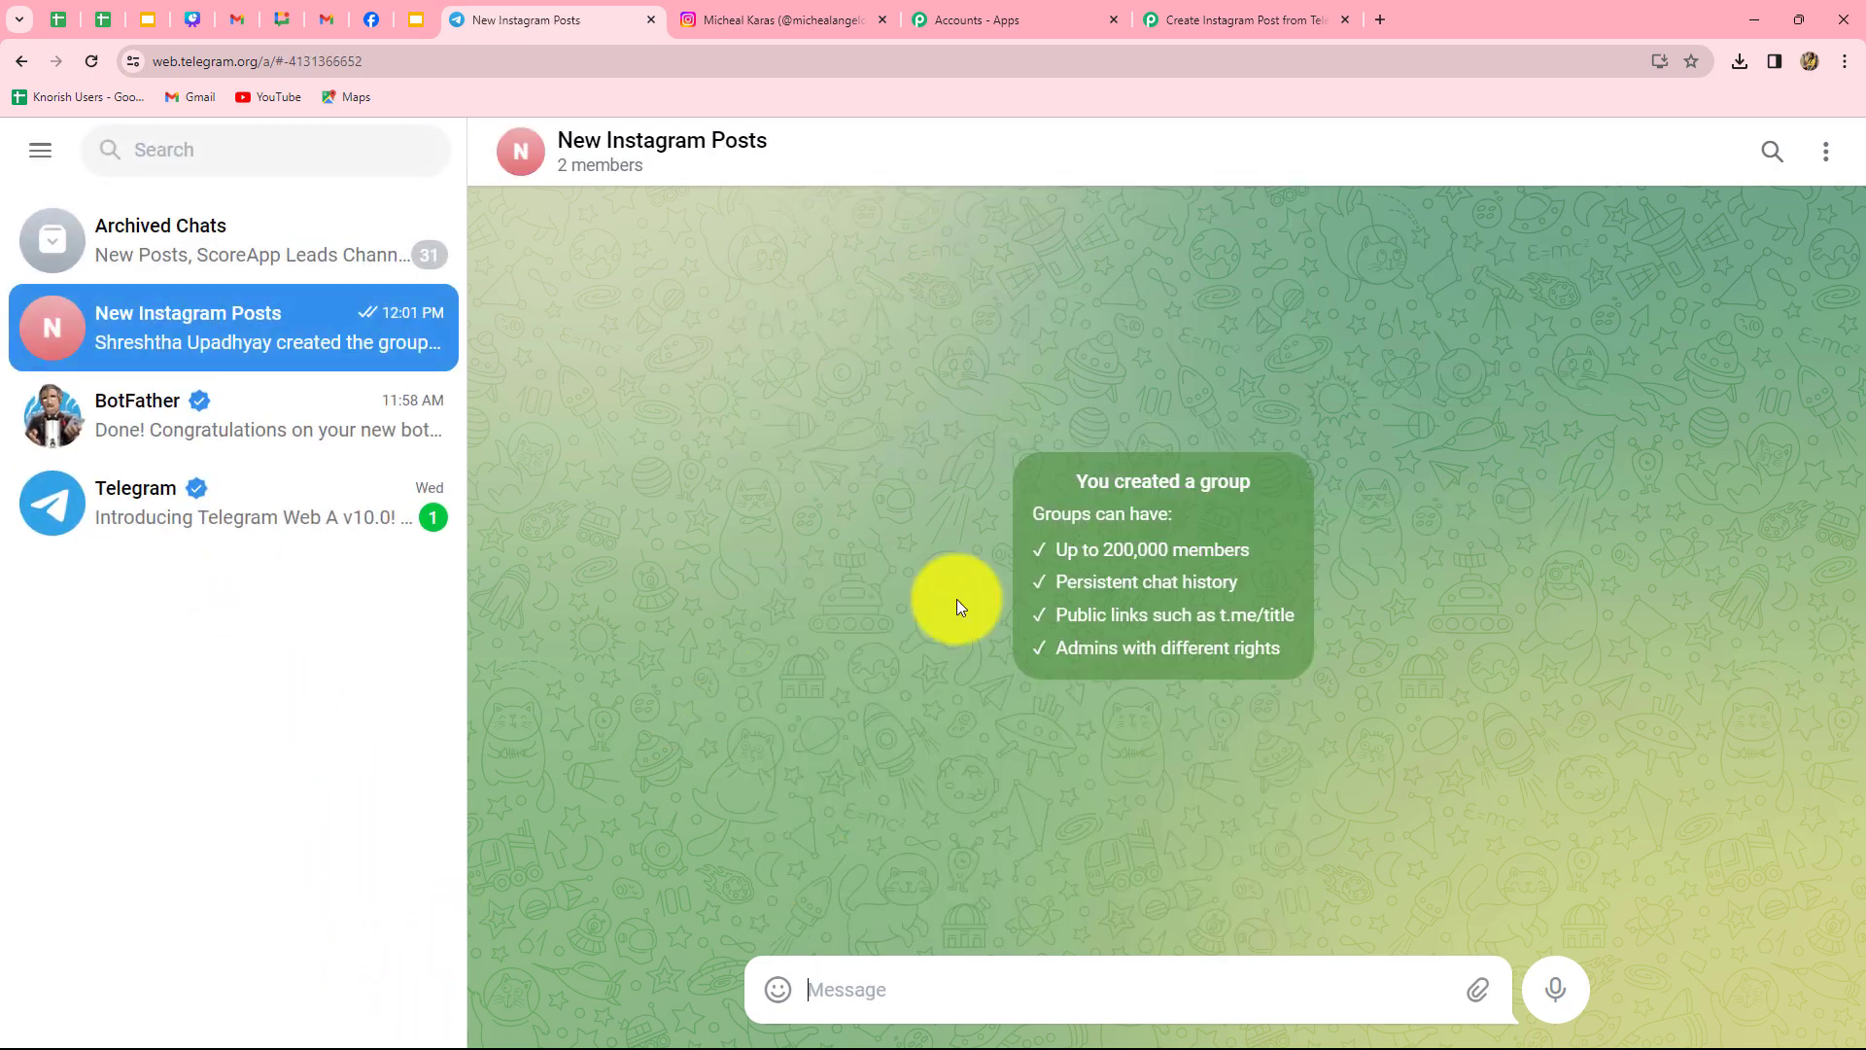
- Open the New Instagram Posts group info and scroll to its member list
{"action": "left_click", "coordinate": [626, 177]}
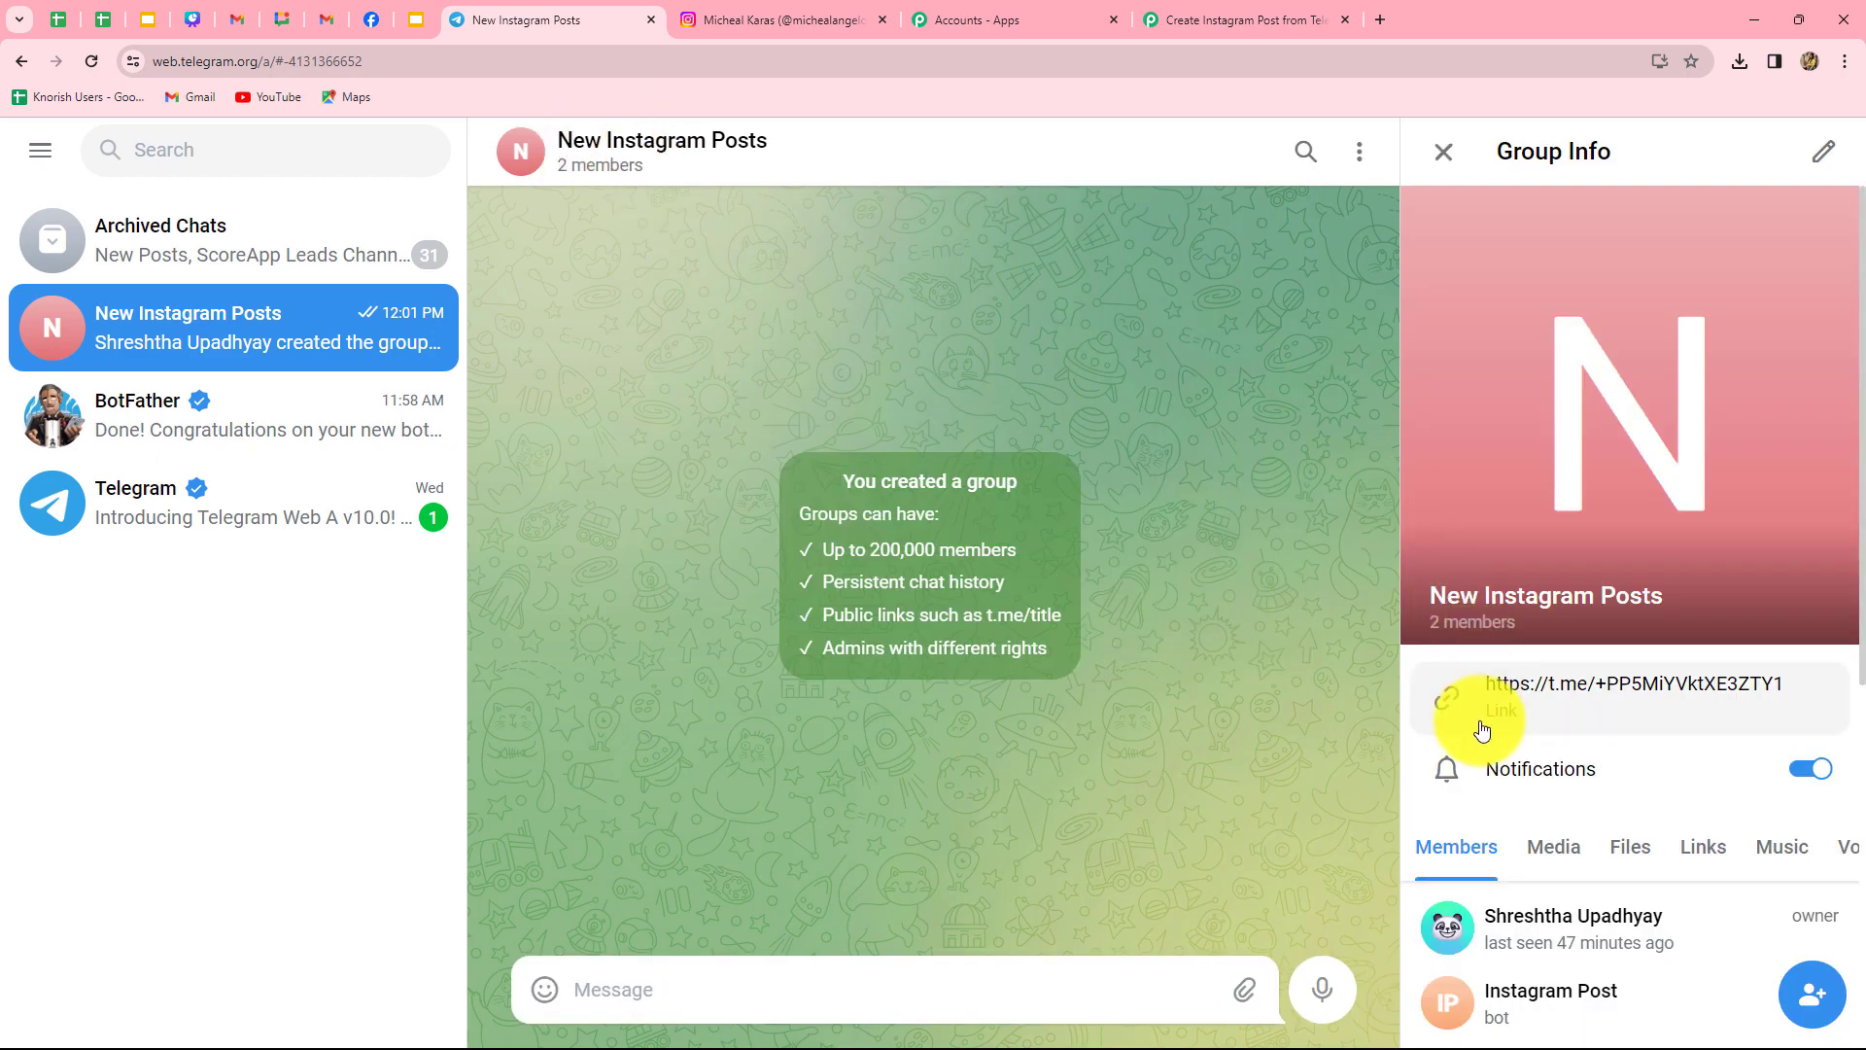
{"action": "scroll", "coordinate": [1599, 807], "scroll_direction": "down", "scroll_amount": 3}
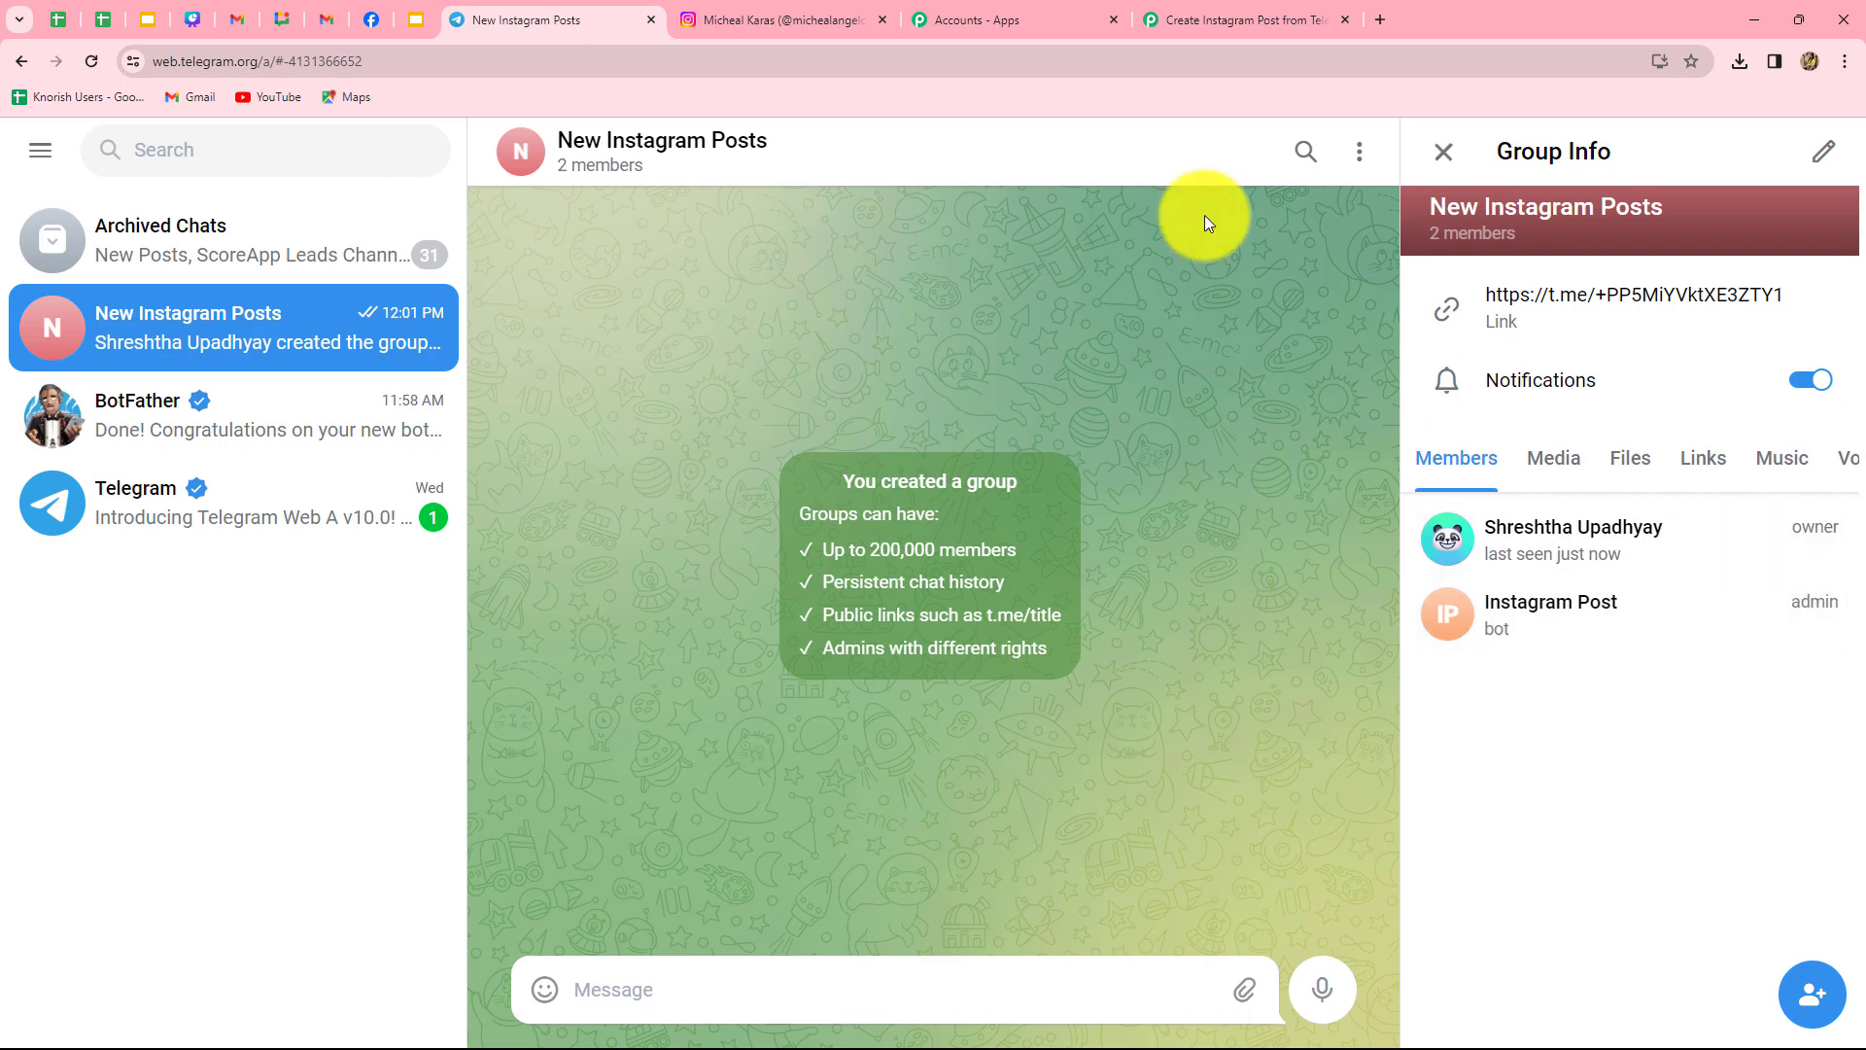
- Recapture the Telegram Bot webhook response, then return to the New Instagram Posts Telegram group
{"action": "left_click", "coordinate": [1209, 16]}
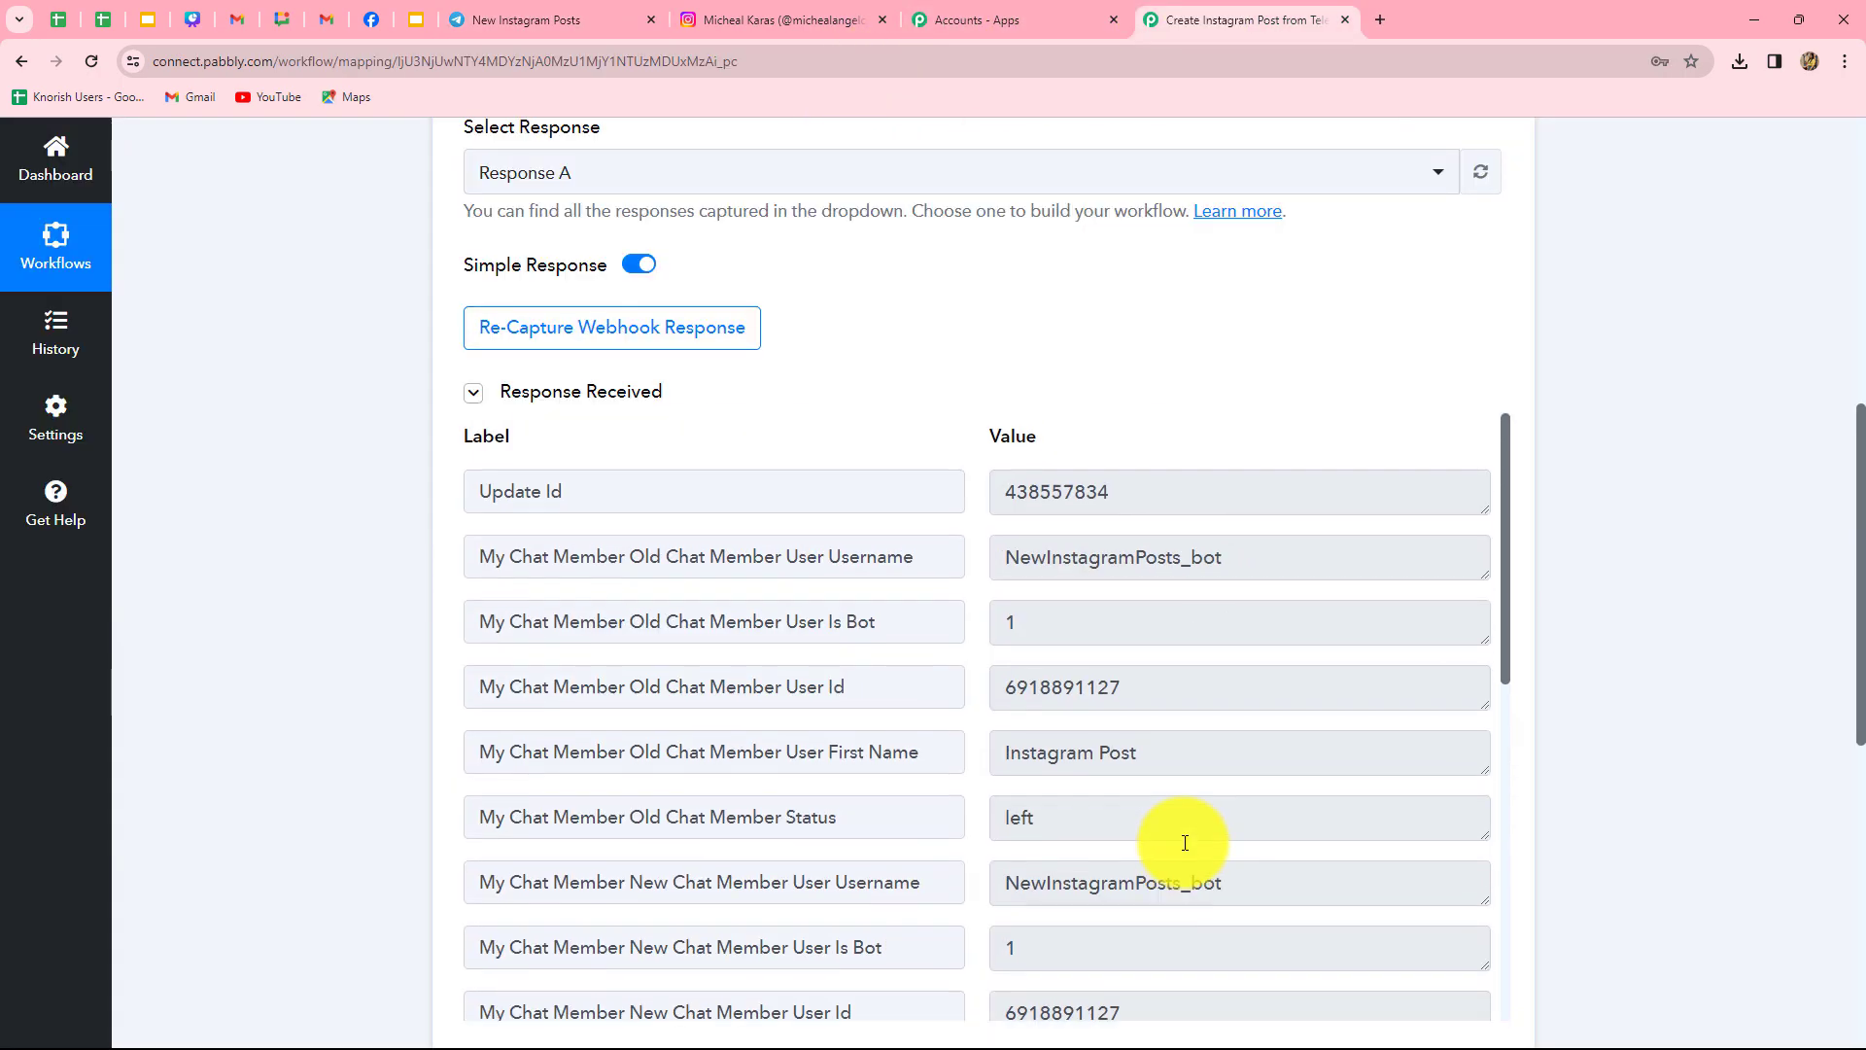
{"action": "left_click", "coordinate": [616, 332]}
{"action": "left_click", "coordinate": [861, 729]}
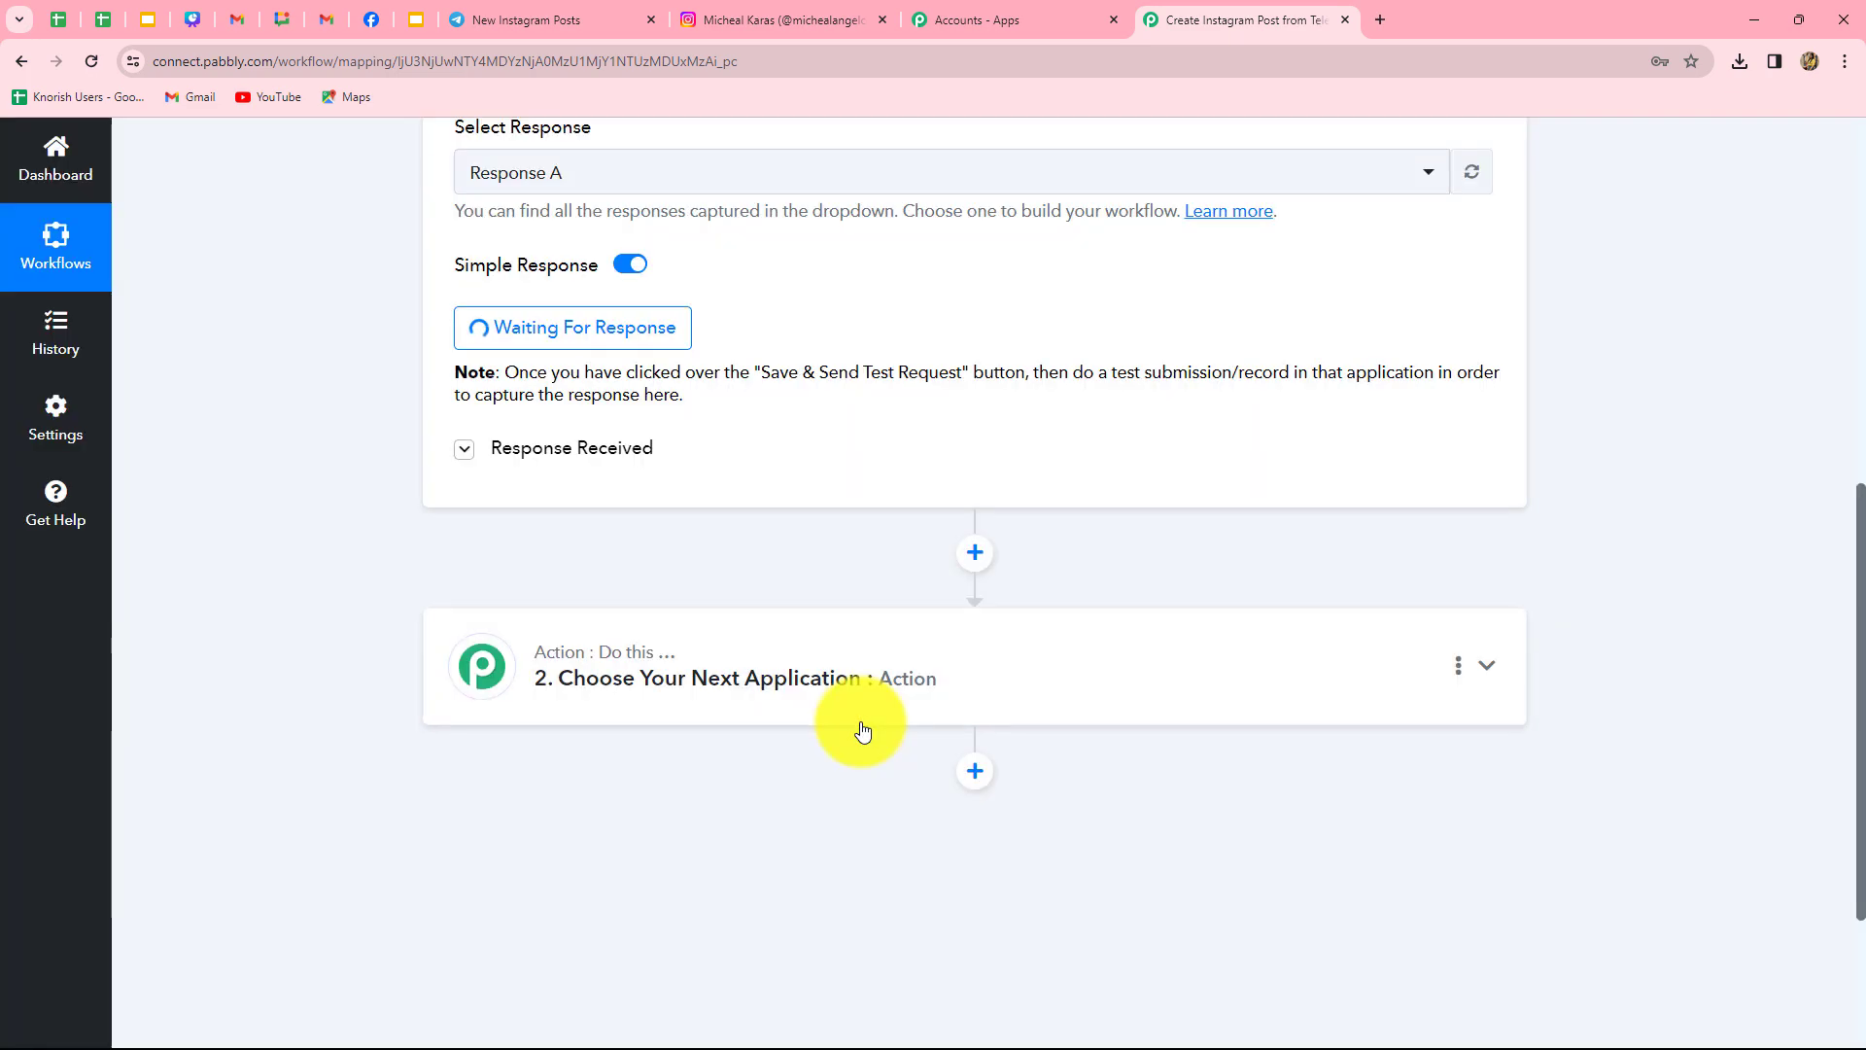
{"action": "left_click", "coordinate": [525, 20]}
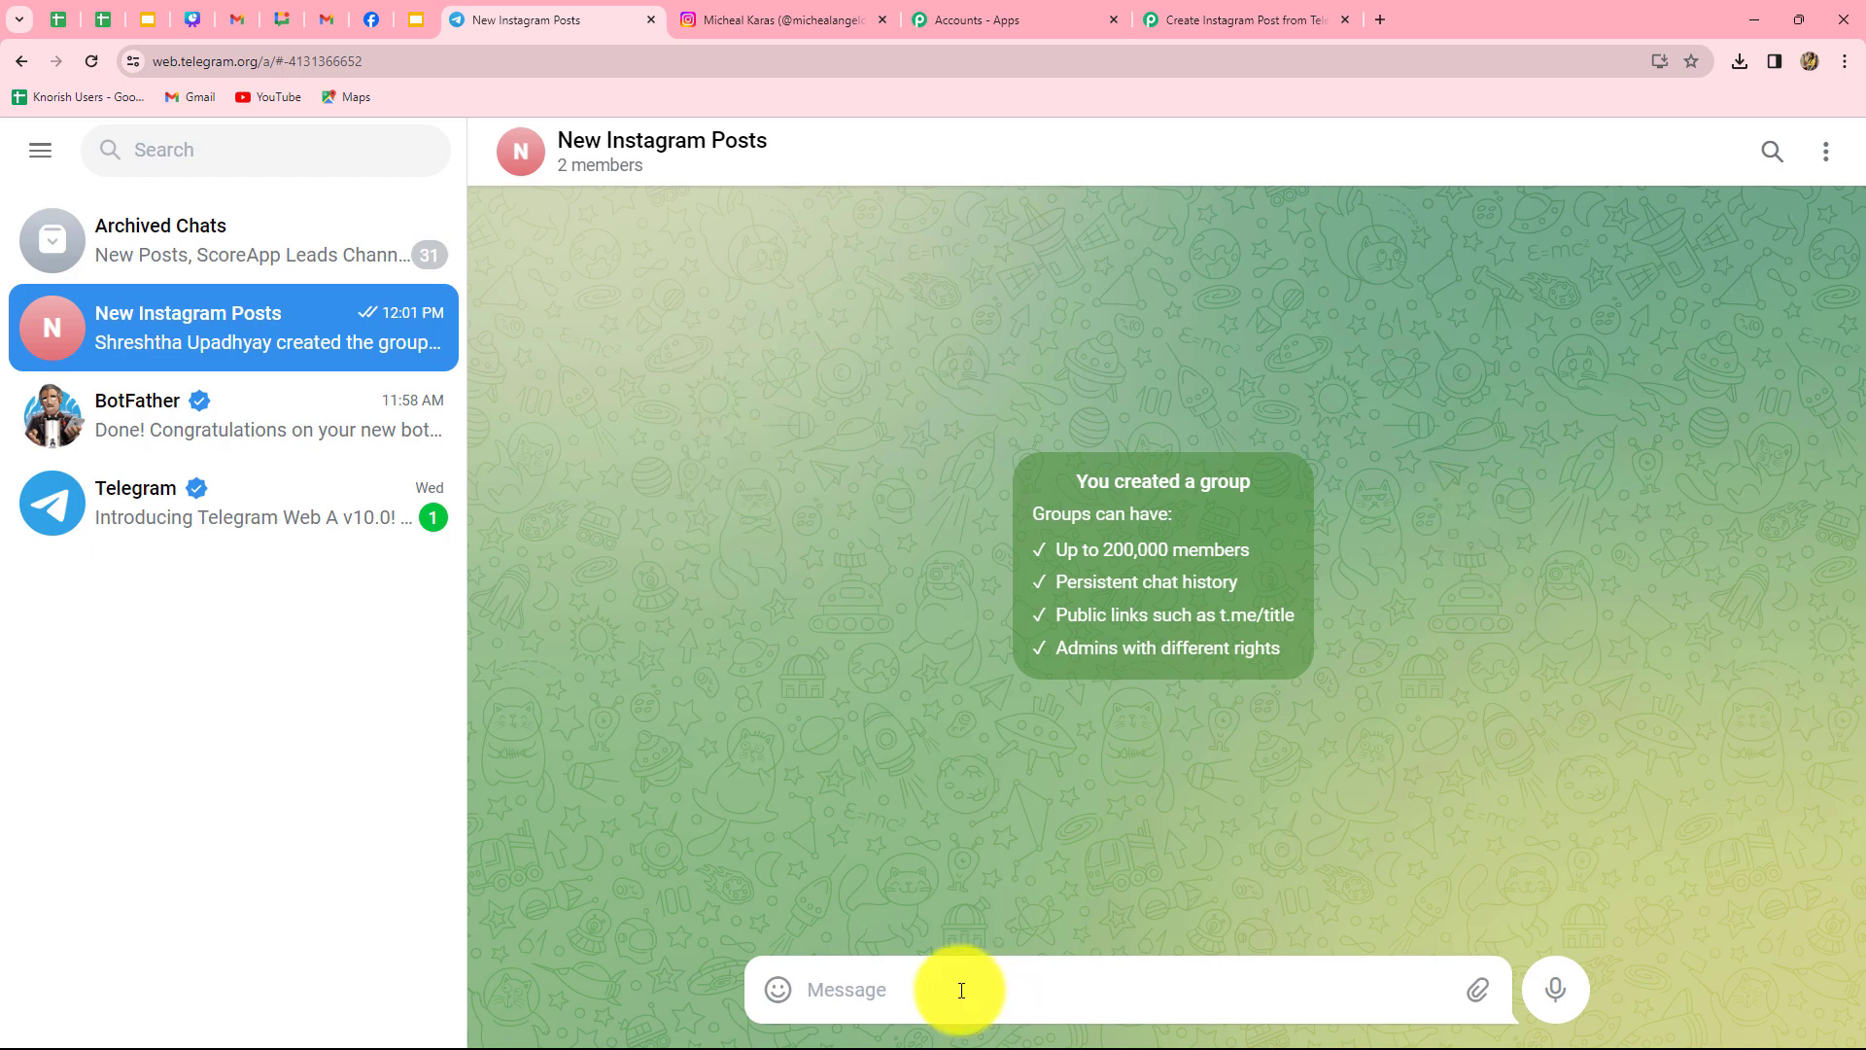
{"action": "left_click", "coordinate": [1211, 11]}
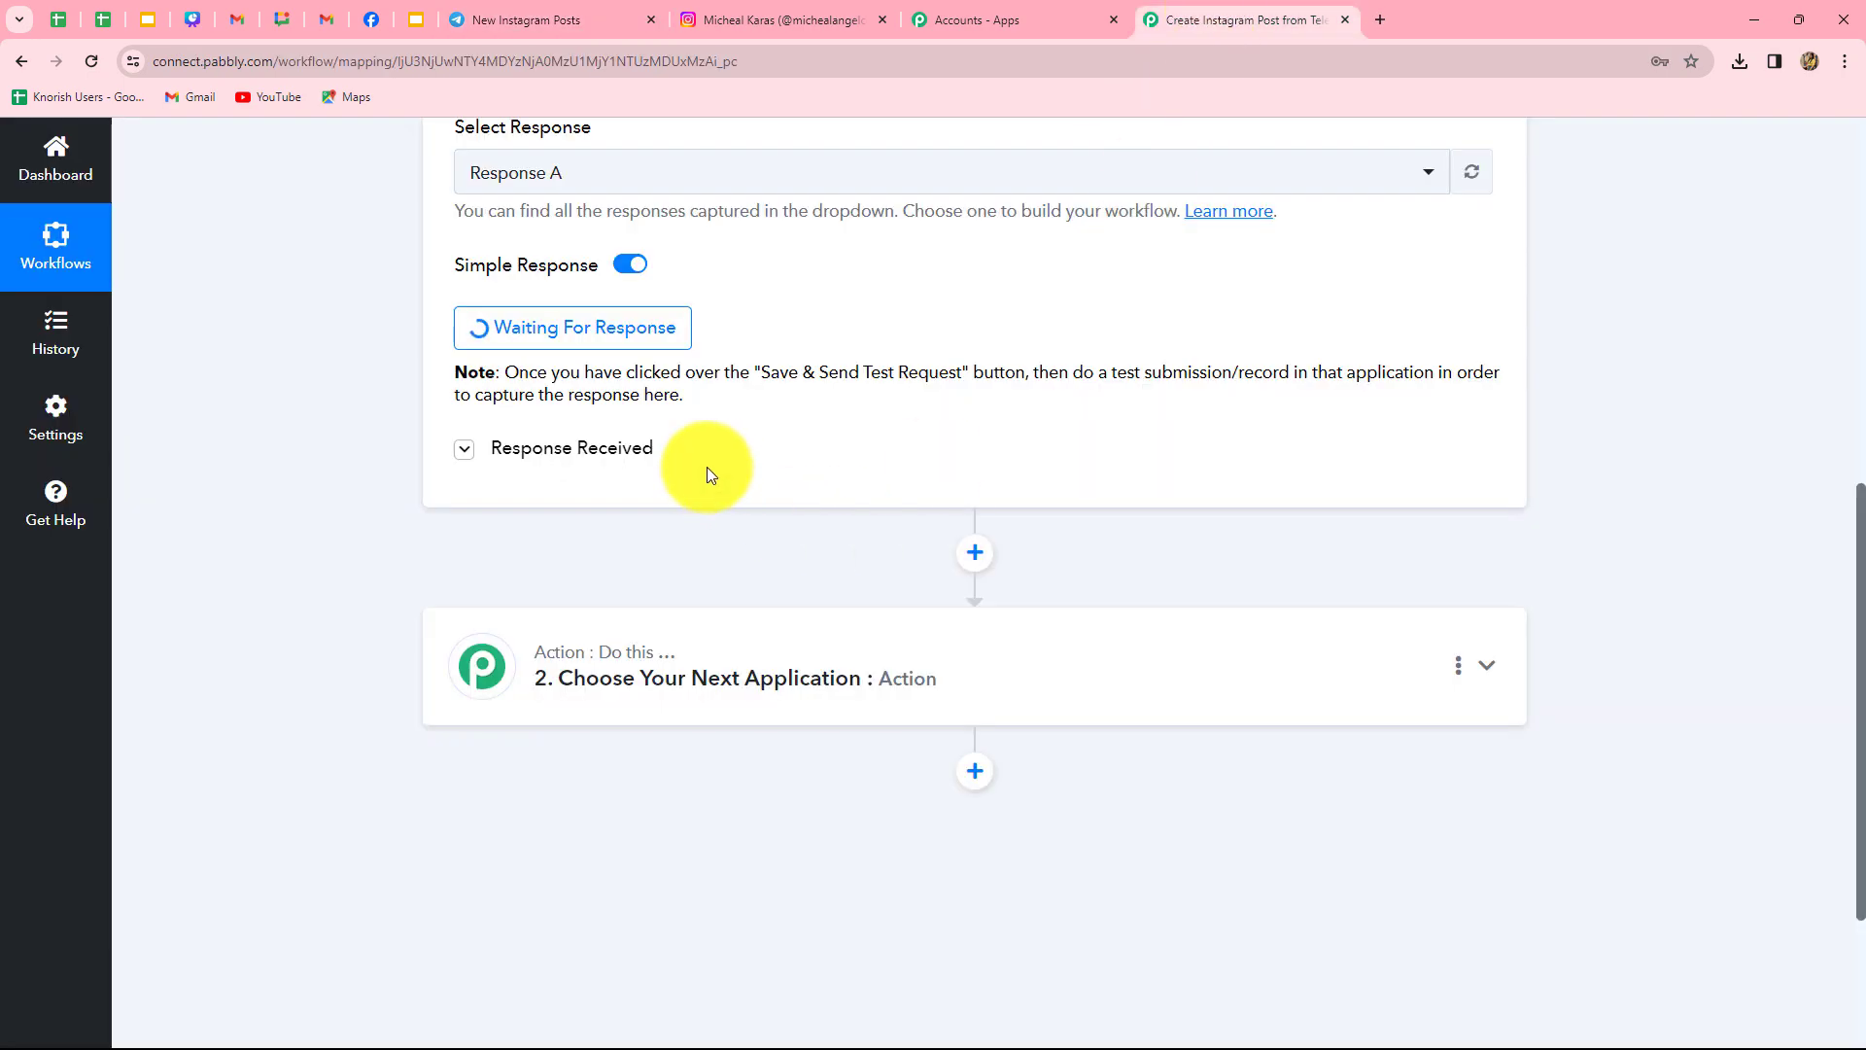
{"action": "left_click", "coordinate": [566, 20]}
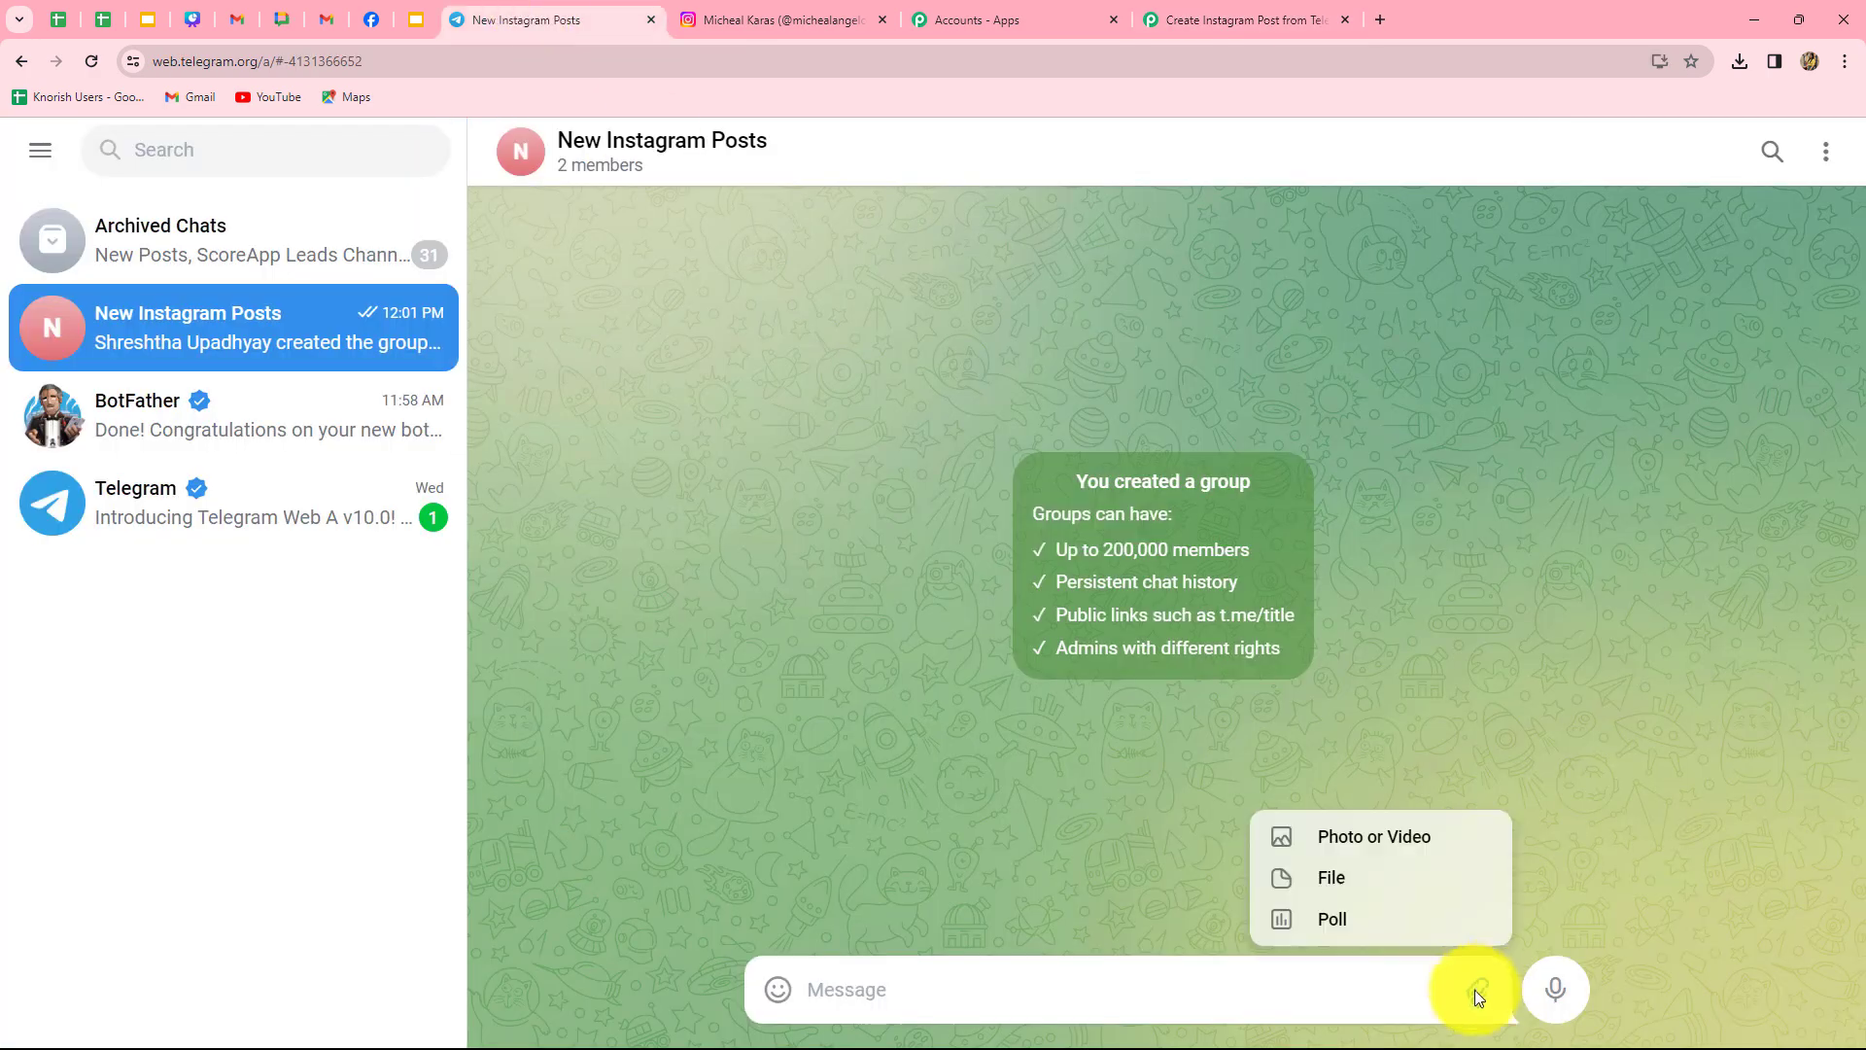
- Send the makeup_tips photo captioned 'Welcome to the World of Glamour!' to the group
{"action": "left_click", "coordinate": [1357, 838]}
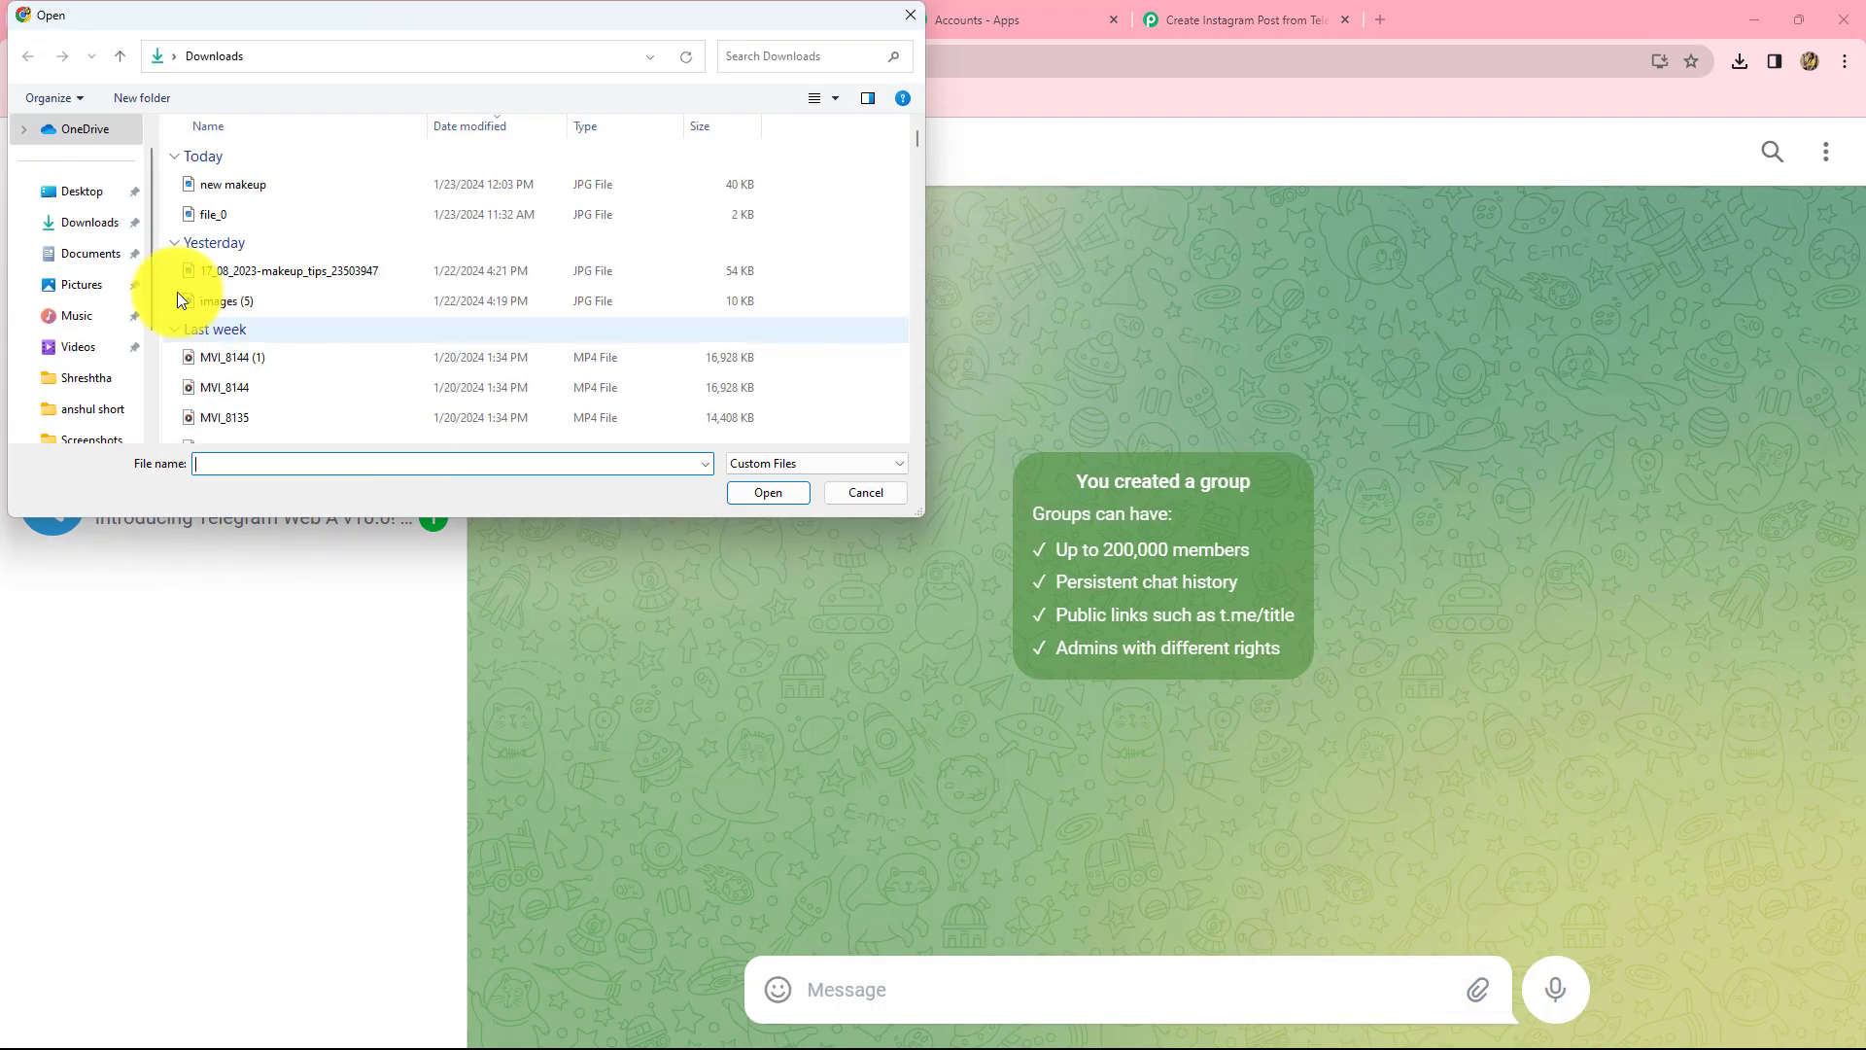
{"action": "left_click", "coordinate": [236, 278]}
{"action": "left_click", "coordinate": [764, 495]}
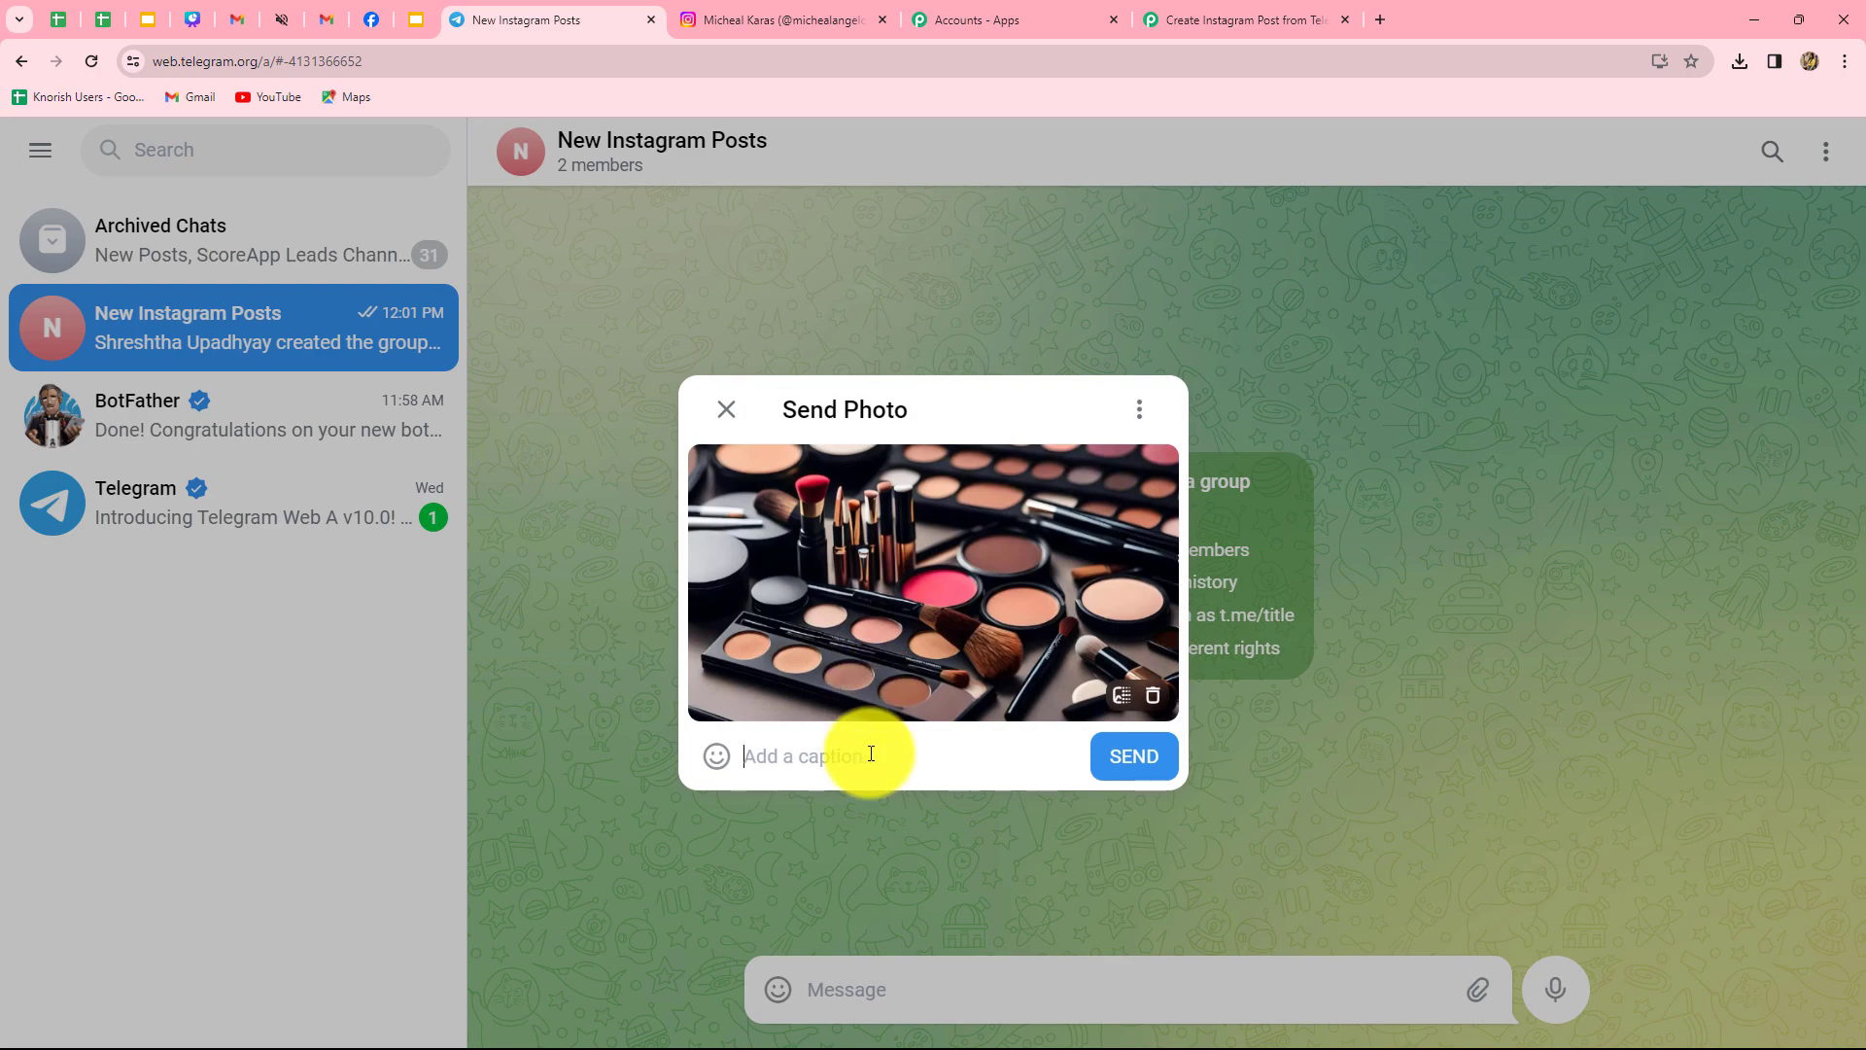
{"action": "type", "text": "Welcome to the World of Glamour!"}
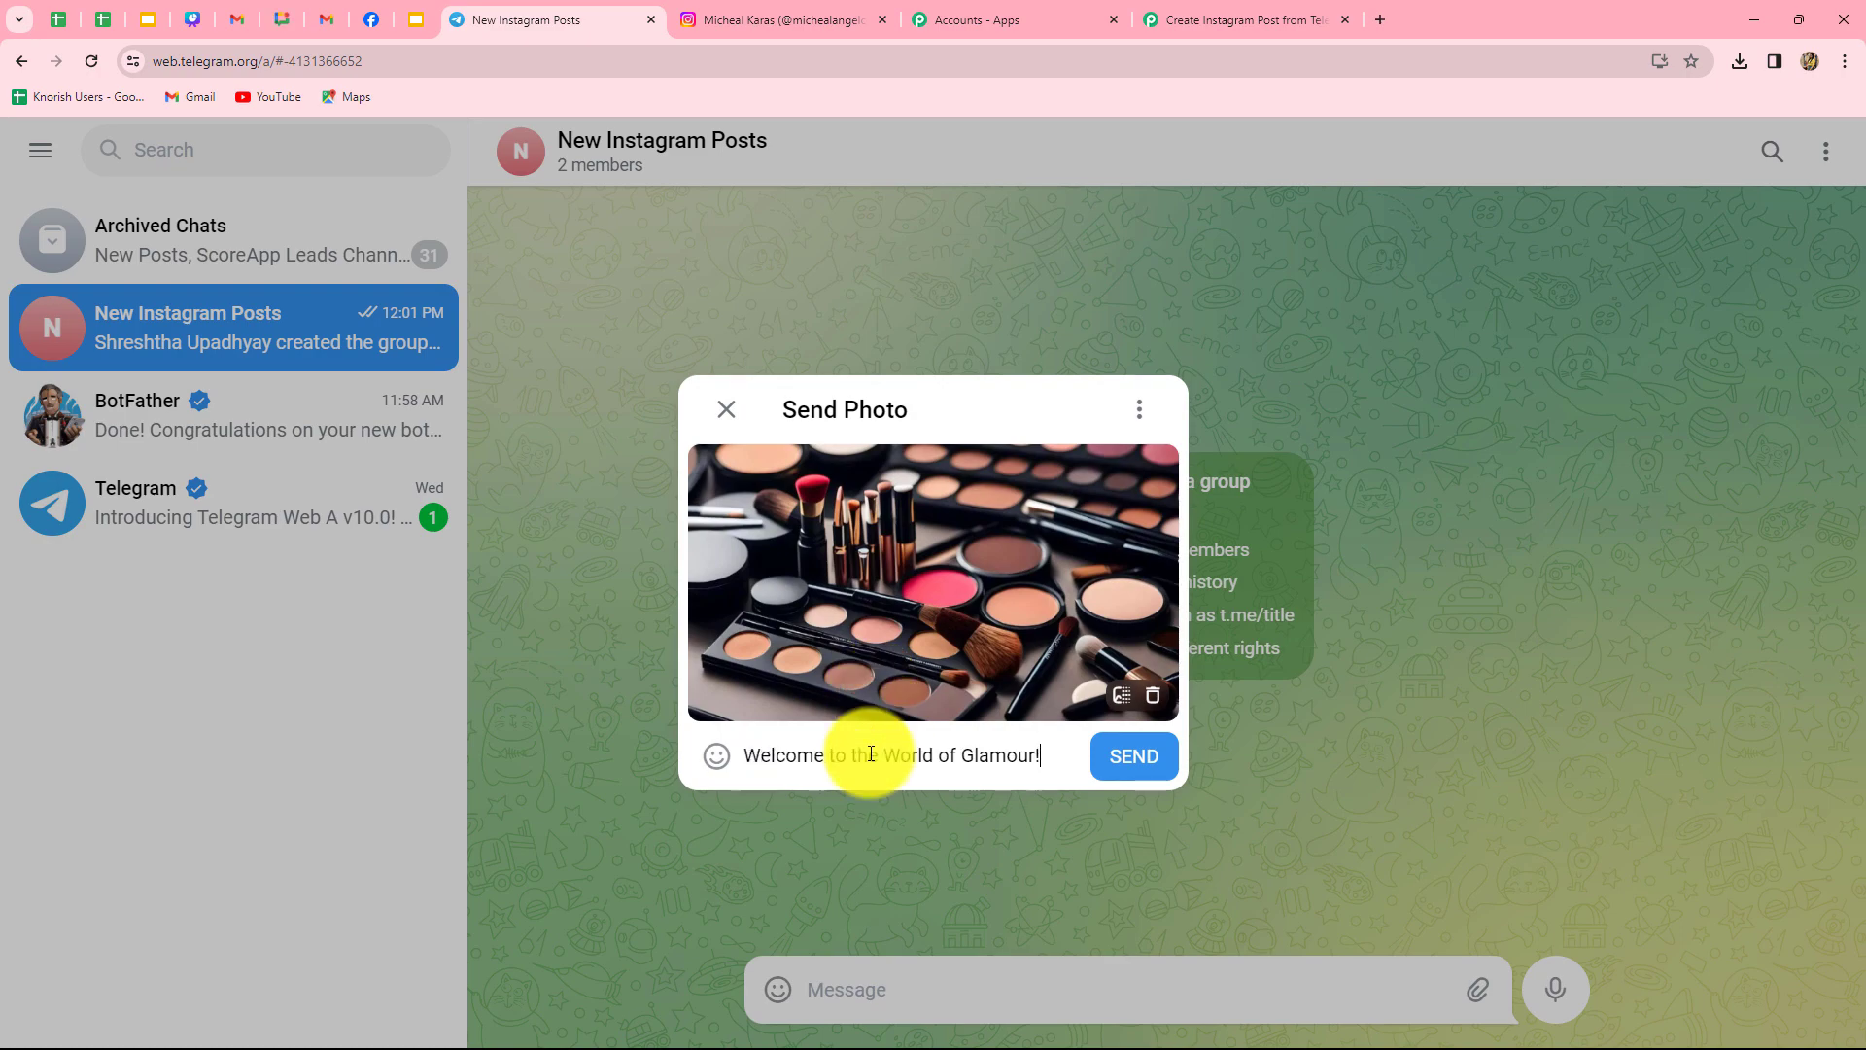
{"action": "left_click", "coordinate": [1124, 759]}
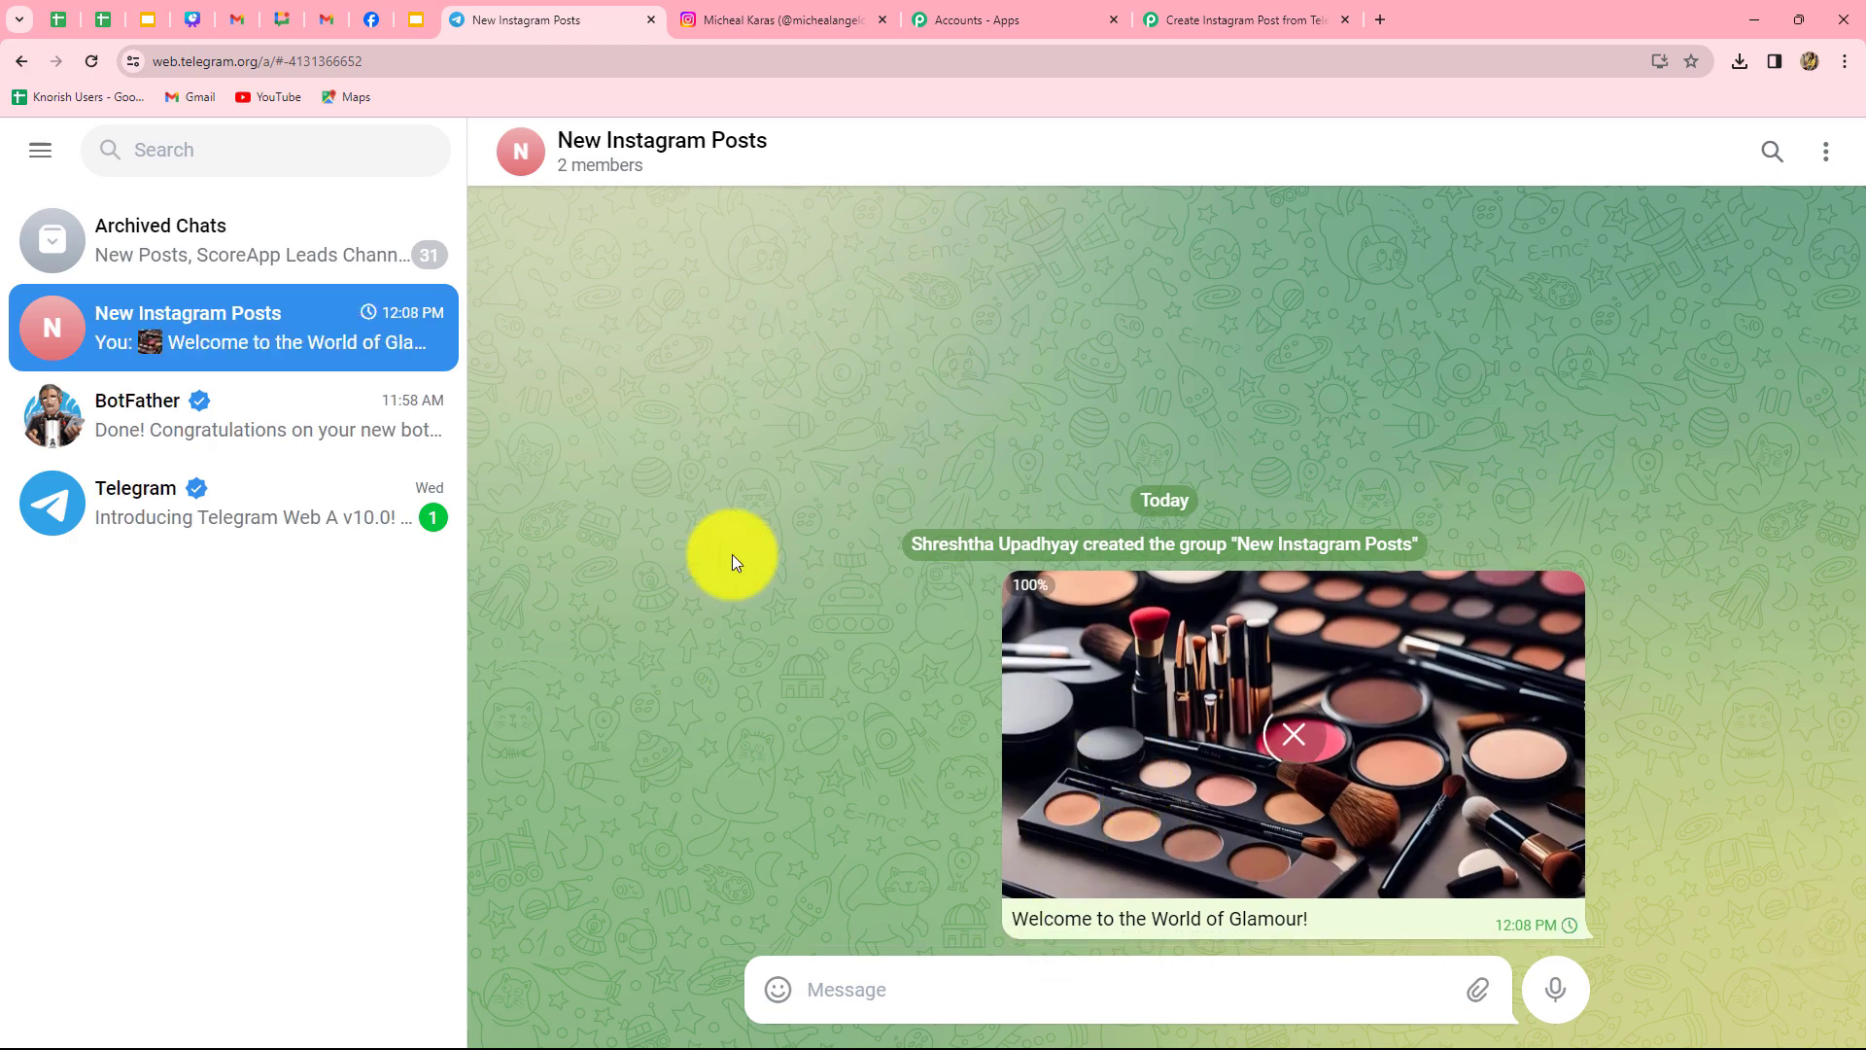
- Check the captured response: three photo sizes, New Instagram Posts chat title and glamour caption
{"action": "left_click", "coordinate": [1210, 17]}
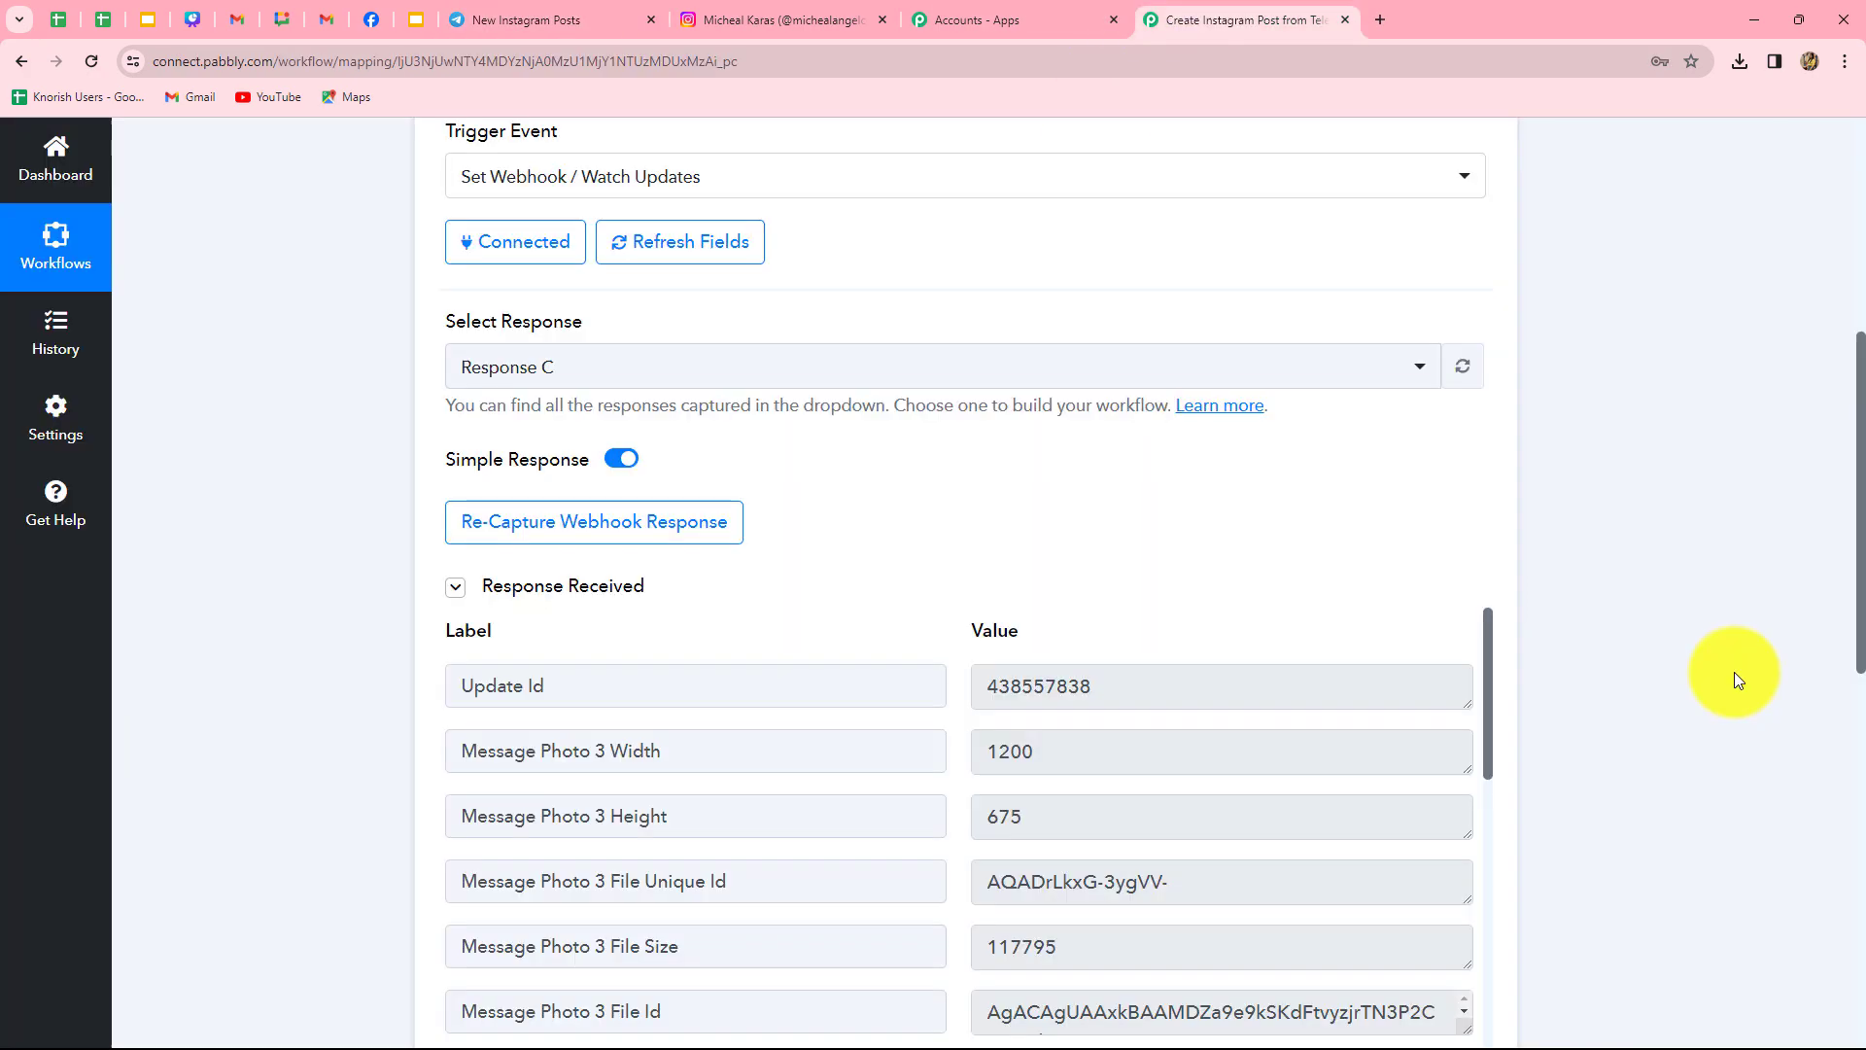
{"action": "scroll", "coordinate": [1753, 768], "scroll_direction": "down", "scroll_amount": 3}
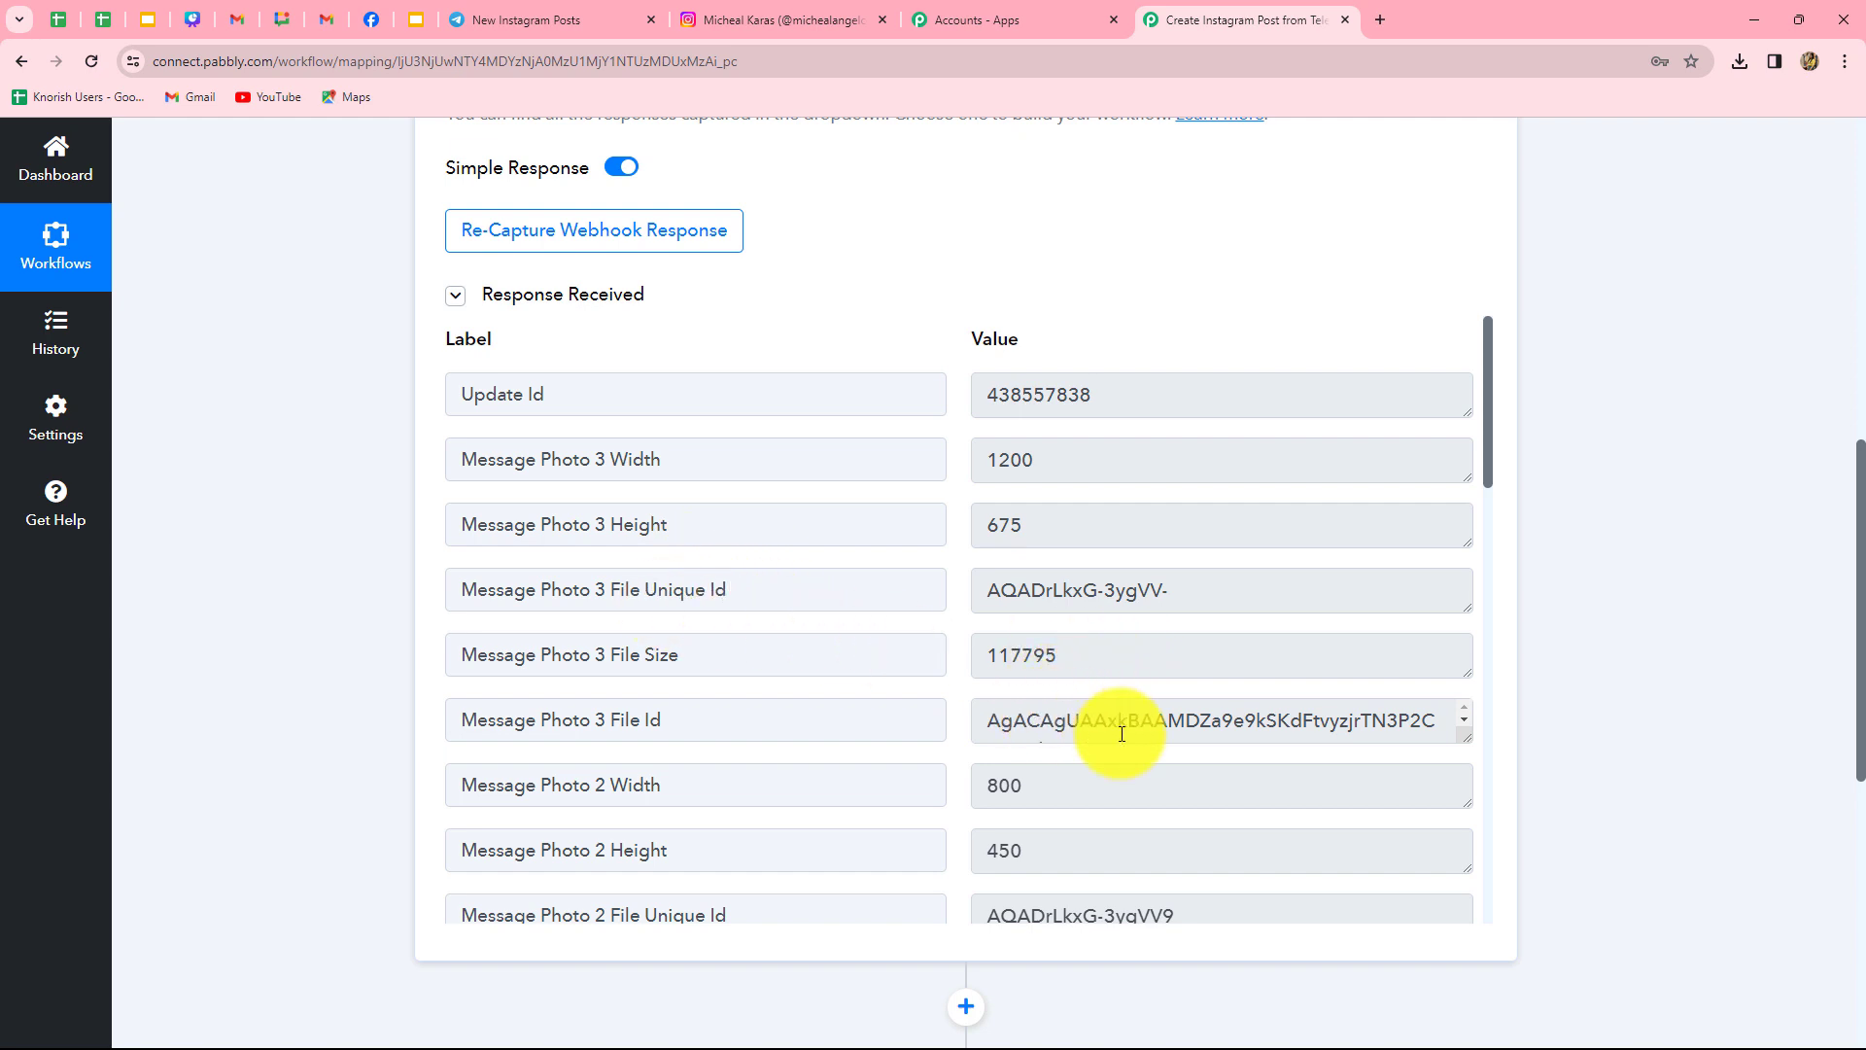
{"action": "scroll", "coordinate": [1122, 733], "scroll_direction": "down", "scroll_amount": 1}
{"action": "scroll", "coordinate": [1202, 842], "scroll_direction": "down", "scroll_amount": 20}
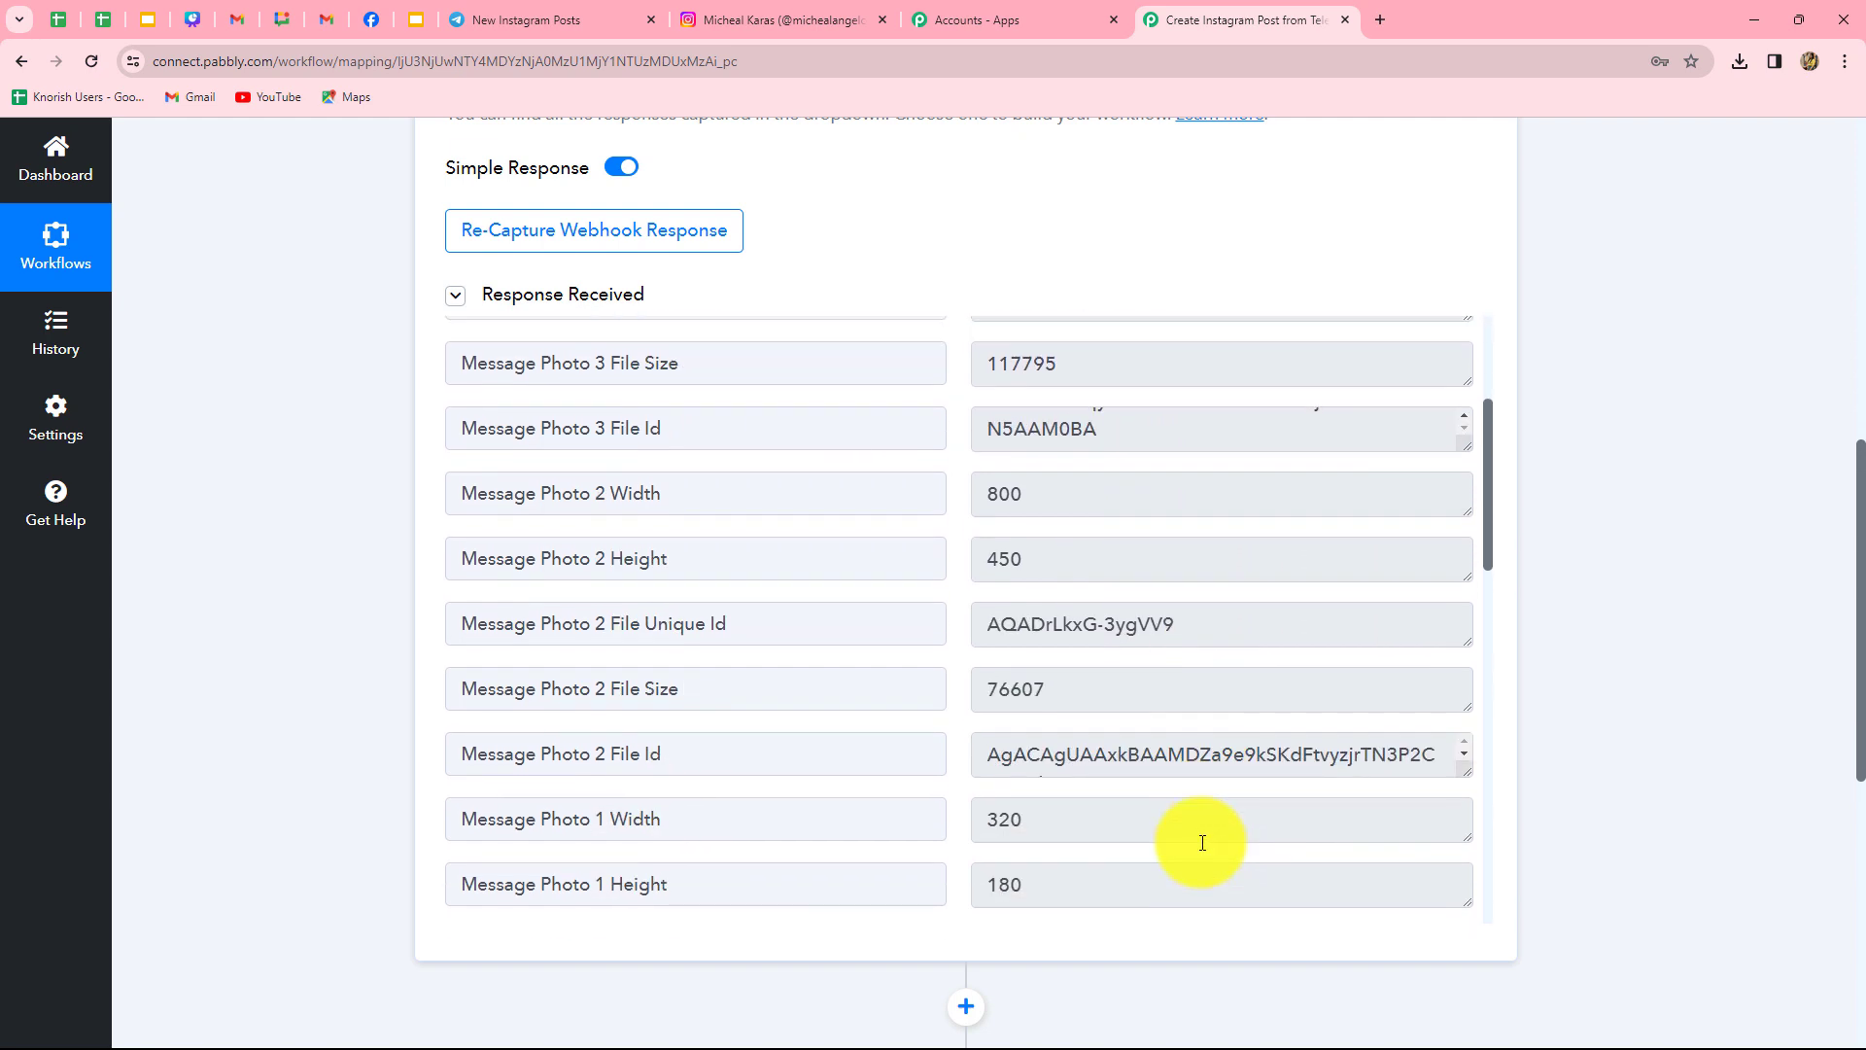
{"action": "left_click_drag", "start_coordinate": [982, 880], "coordinate": [1301, 896]}
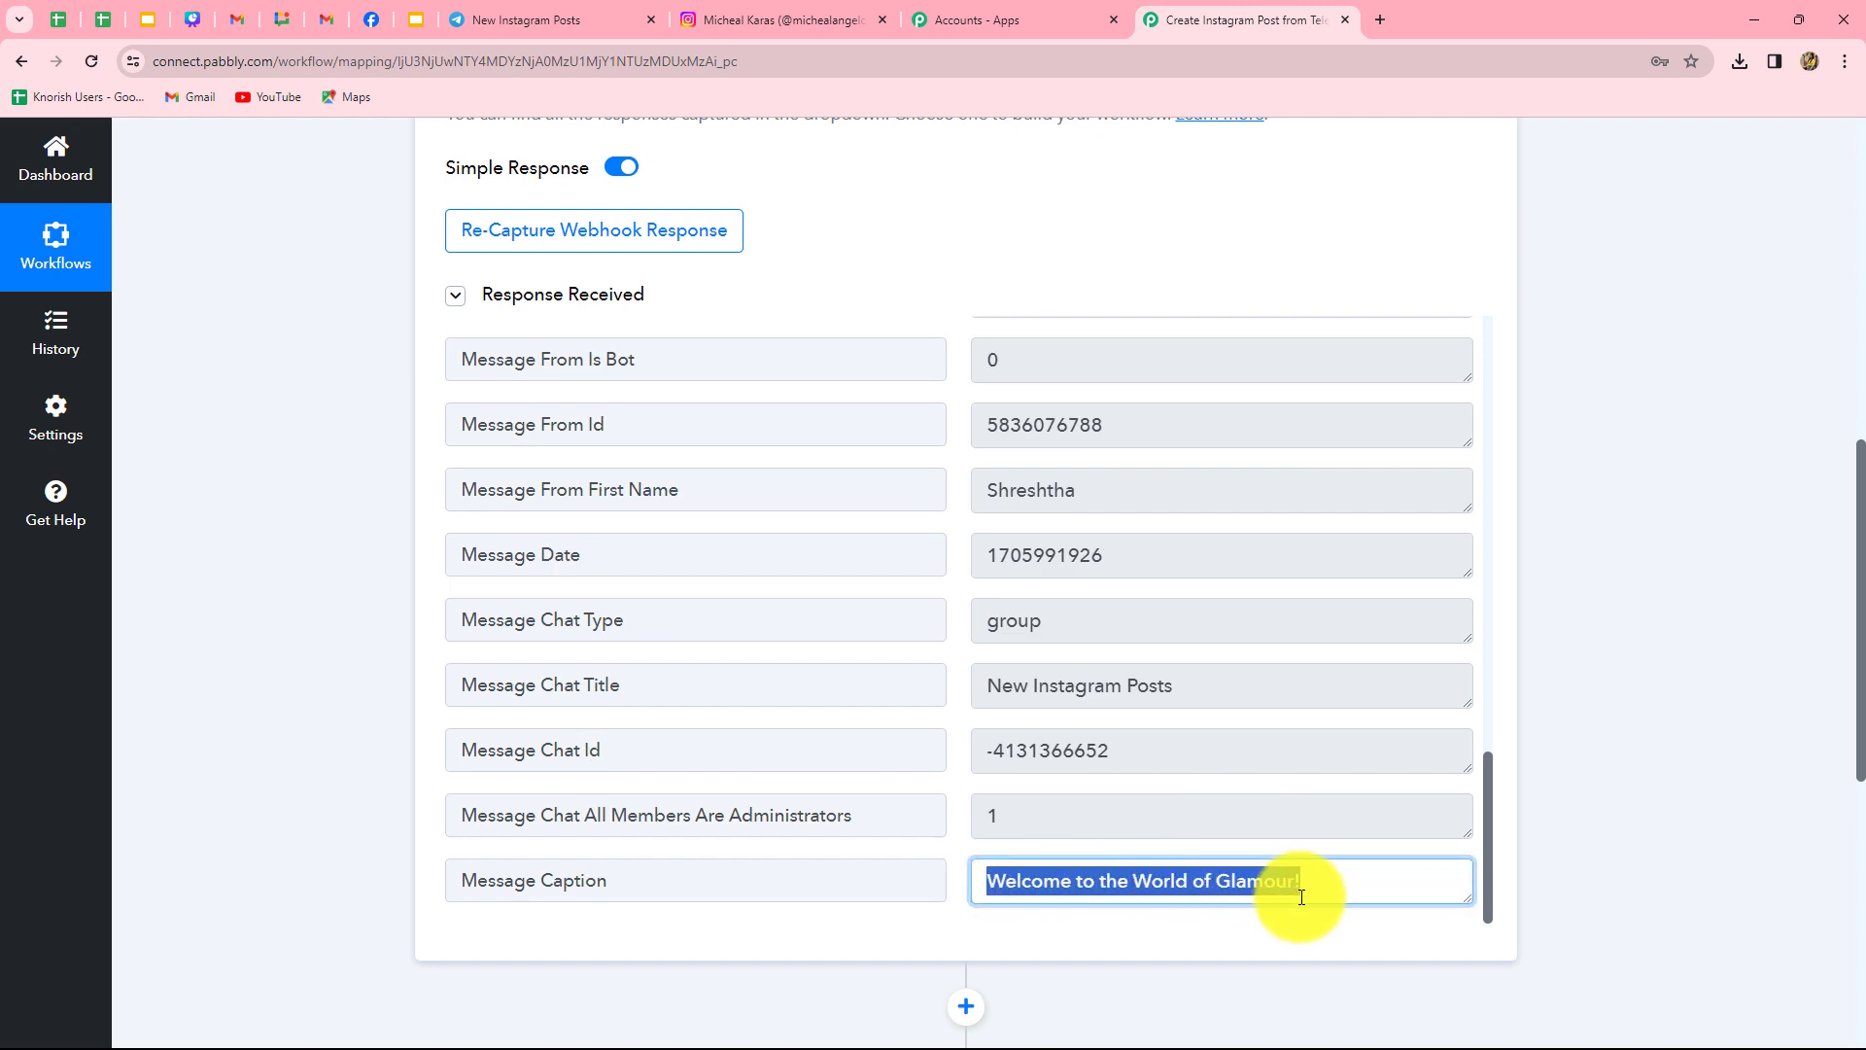
{"action": "scroll", "coordinate": [1279, 810], "scroll_direction": "up", "scroll_amount": 10}
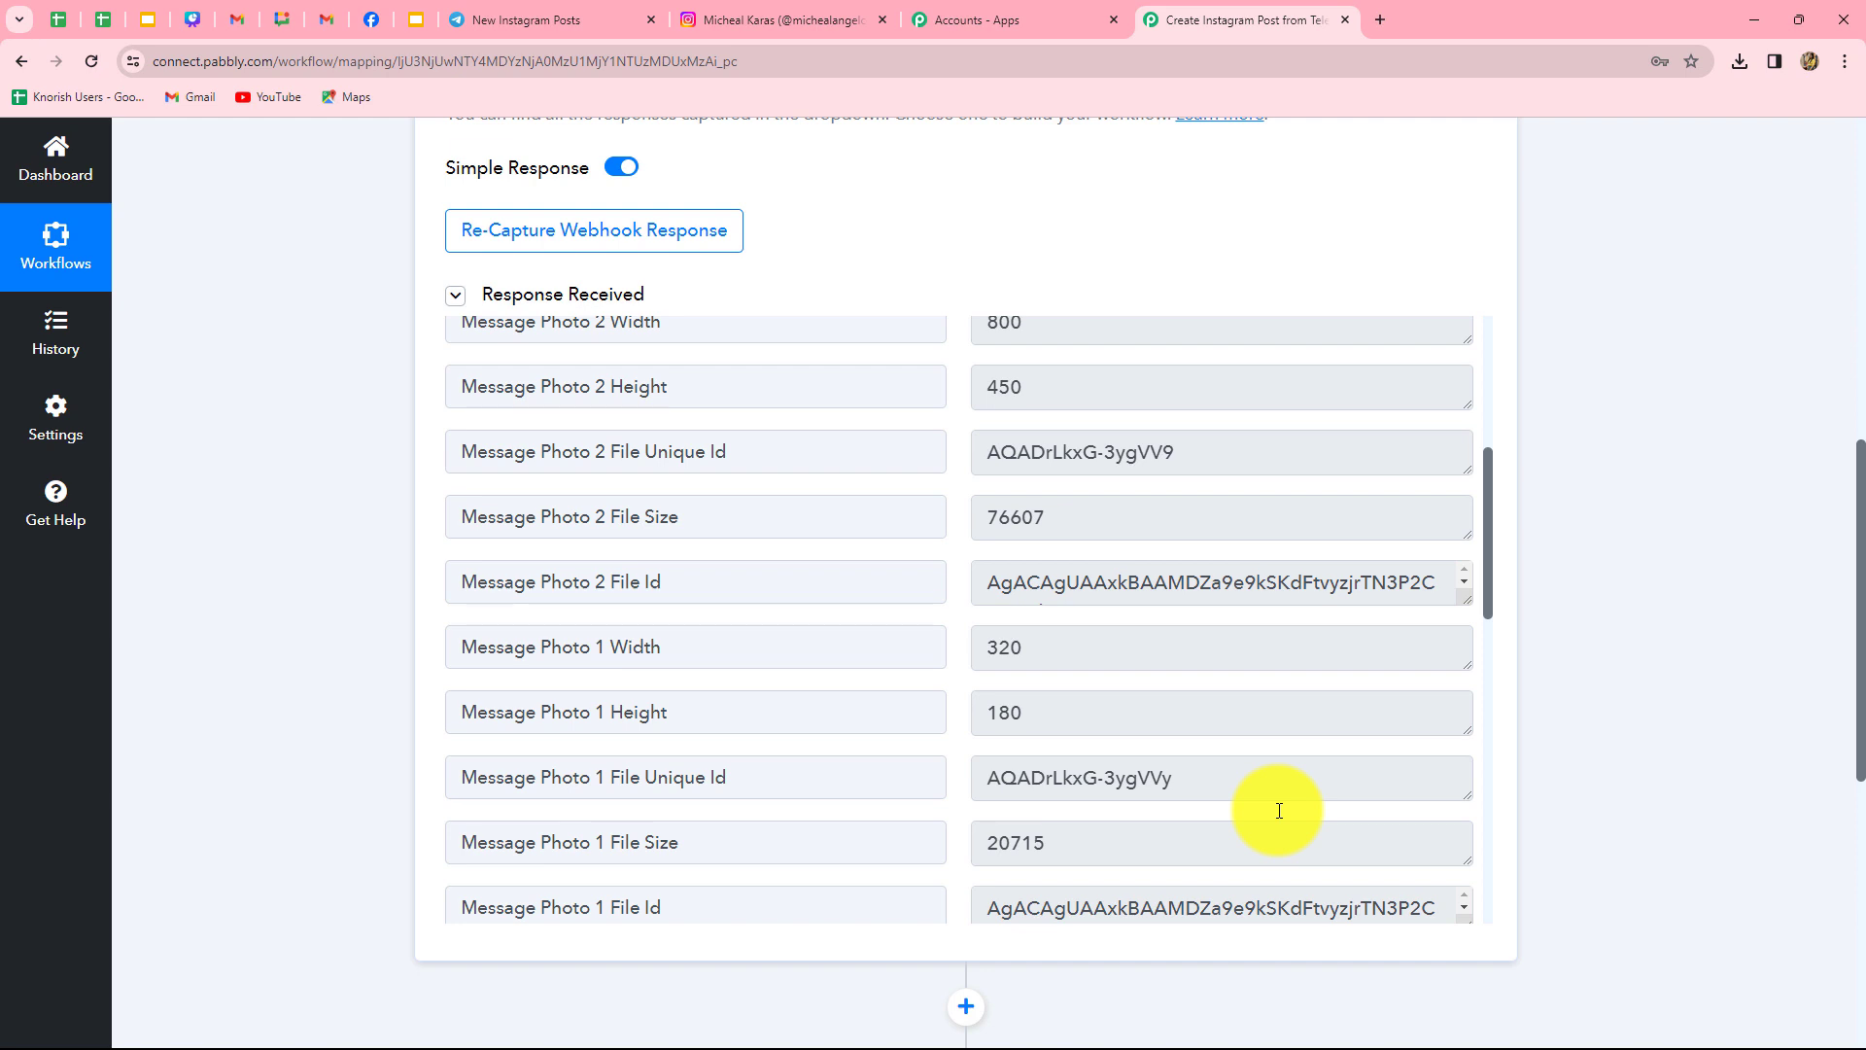
{"action": "scroll", "coordinate": [1279, 811], "scroll_direction": "up", "scroll_amount": 5}
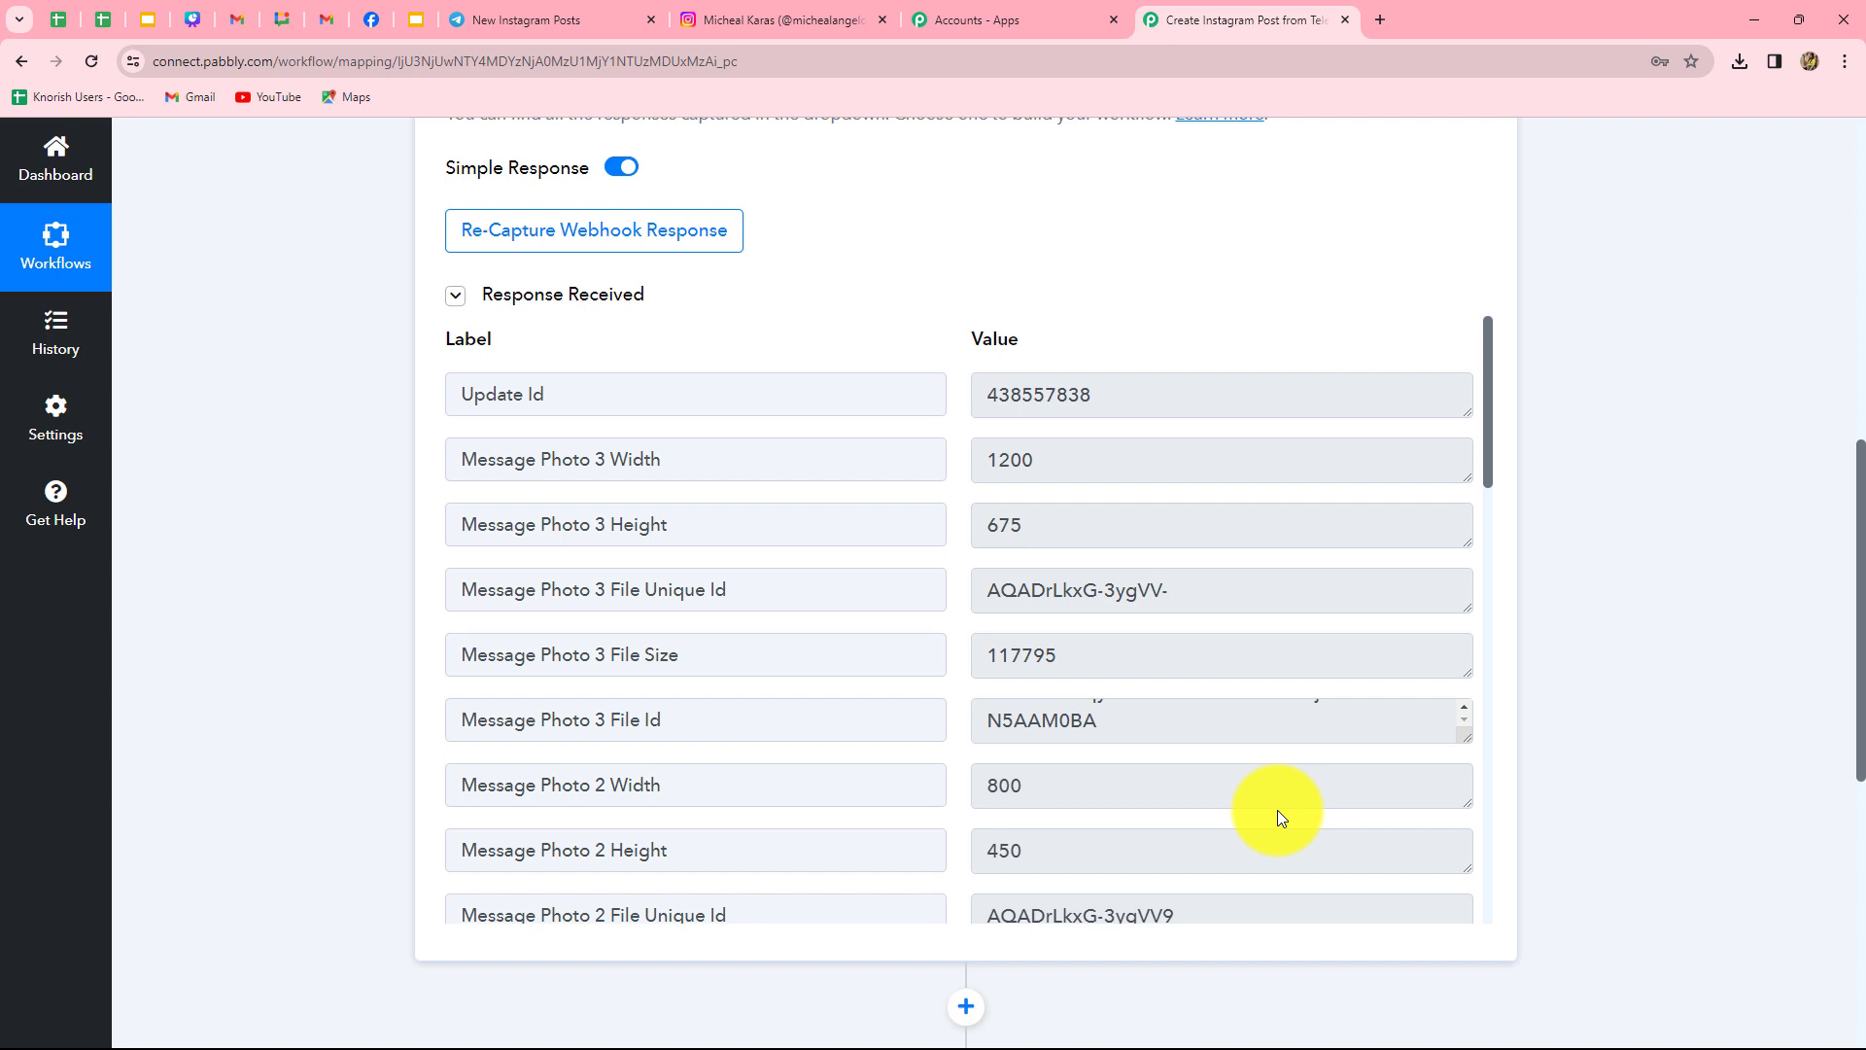
{"action": "scroll", "coordinate": [1277, 809], "scroll_direction": "down", "scroll_amount": 2}
{"action": "scroll", "coordinate": [1277, 808], "scroll_direction": "up", "scroll_amount": 3}
{"action": "scroll", "coordinate": [1277, 808], "scroll_direction": "down", "scroll_amount": 15}
{"action": "scroll", "coordinate": [1277, 812], "scroll_direction": "up", "scroll_amount": 10}
{"action": "scroll", "coordinate": [1279, 809], "scroll_direction": "up", "scroll_amount": 1}
{"action": "scroll", "coordinate": [1273, 797], "scroll_direction": "down", "scroll_amount": 1}
{"action": "scroll", "coordinate": [1054, 891], "scroll_direction": "up", "scroll_amount": 1}
{"action": "scroll", "coordinate": [1047, 889], "scroll_direction": "down", "scroll_amount": 1}
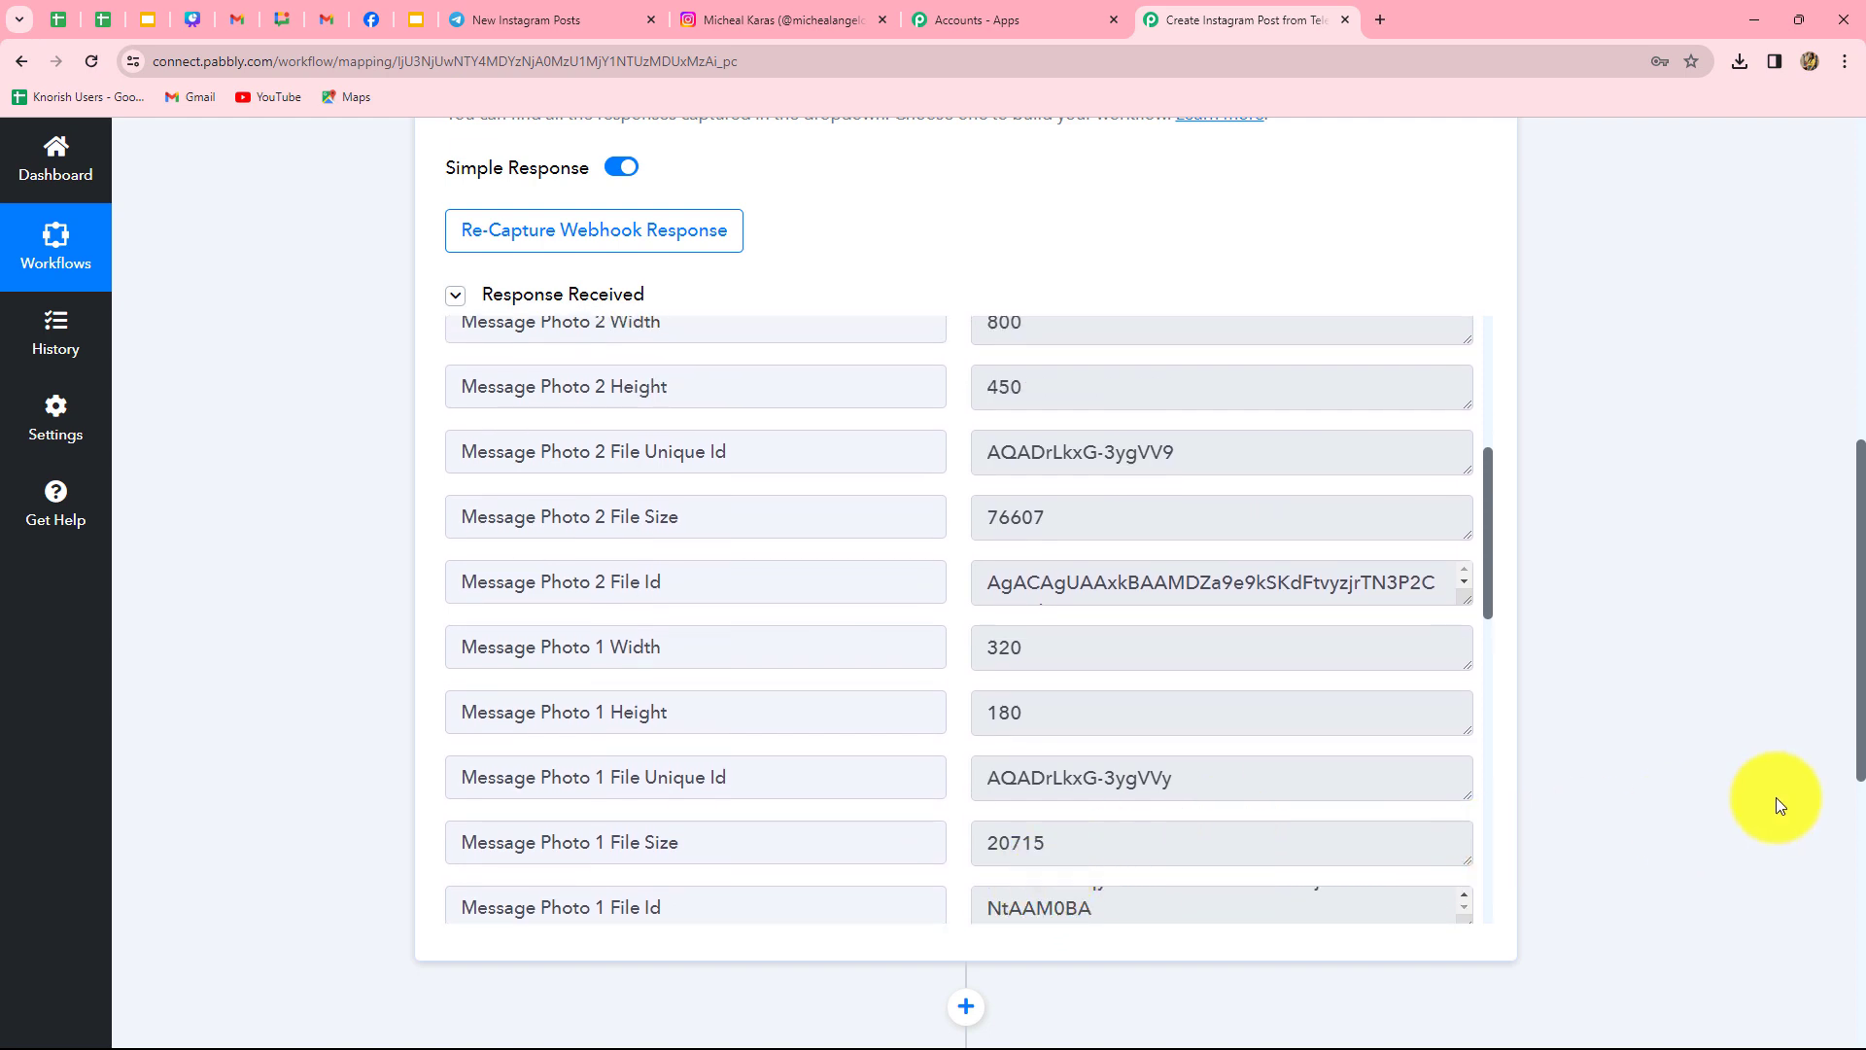
{"action": "scroll", "coordinate": [1779, 804], "scroll_direction": "down", "scroll_amount": 3}
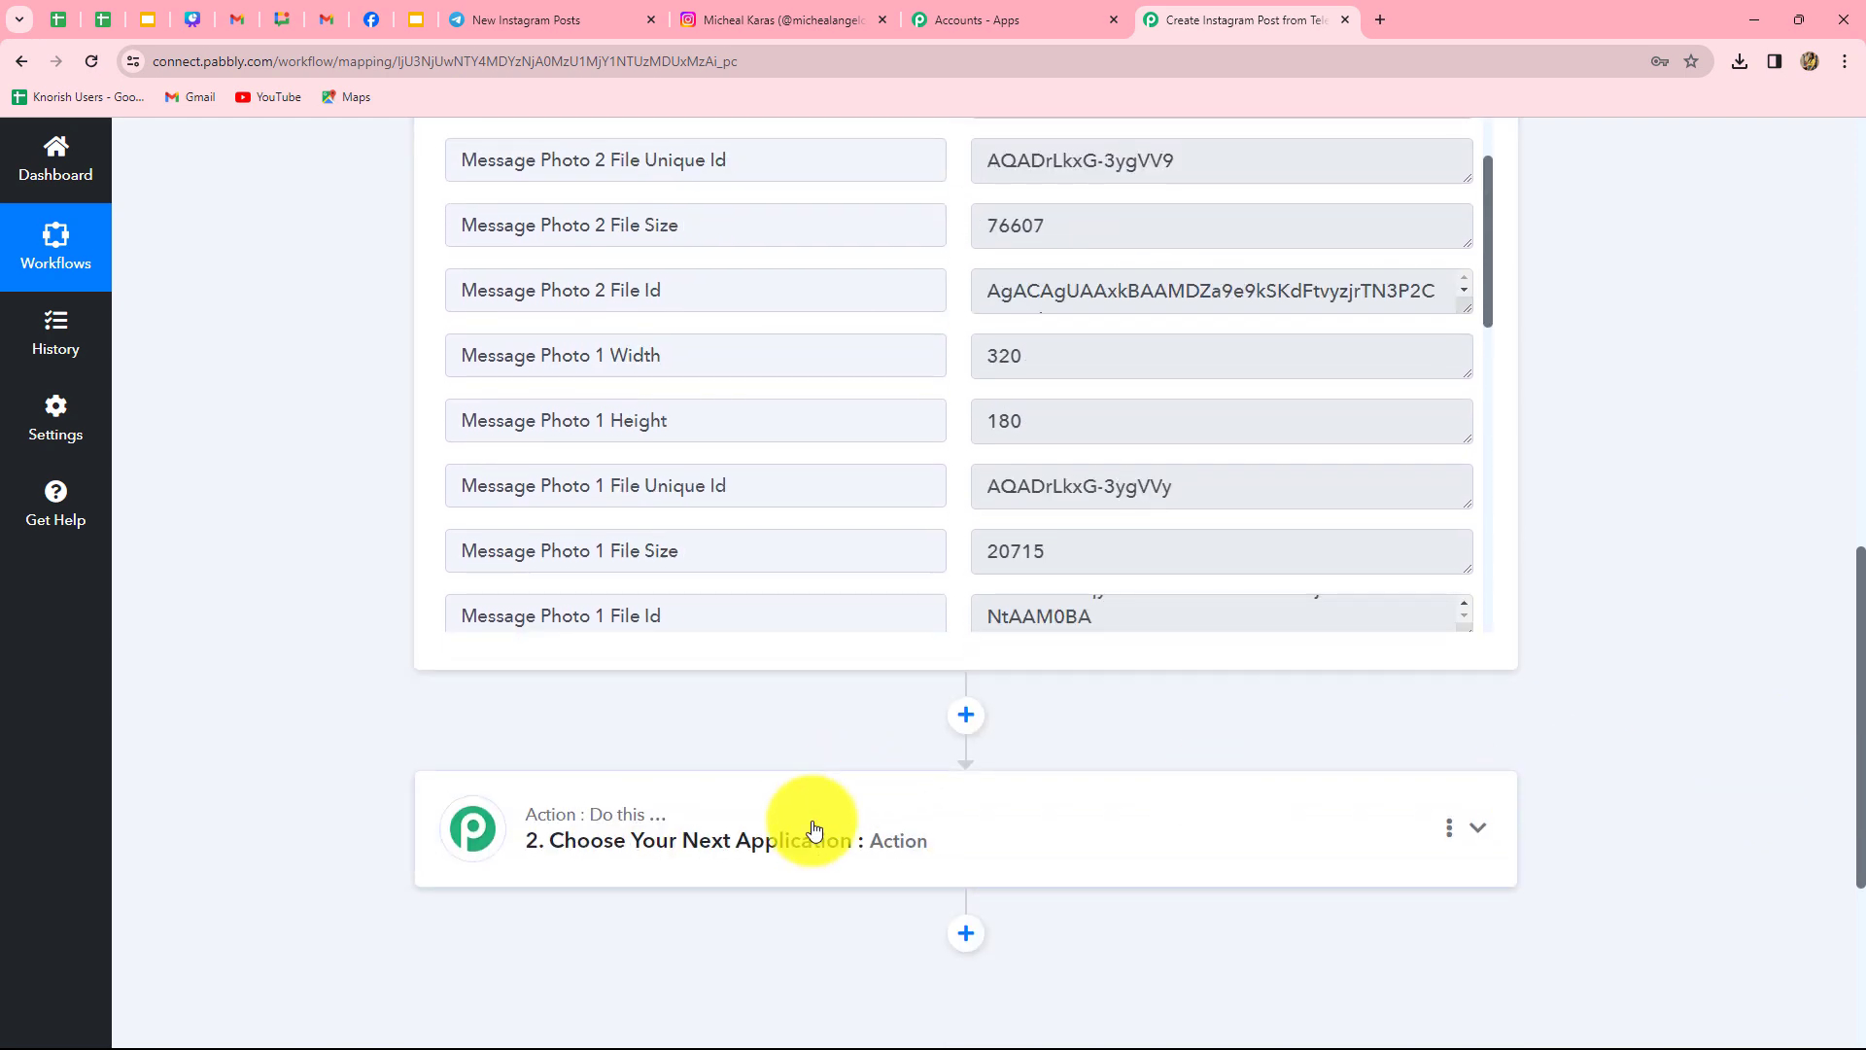
- Add a Telegram Bot 'Get File' action step saved with the existing bot connection
{"action": "left_click", "coordinate": [814, 829]}
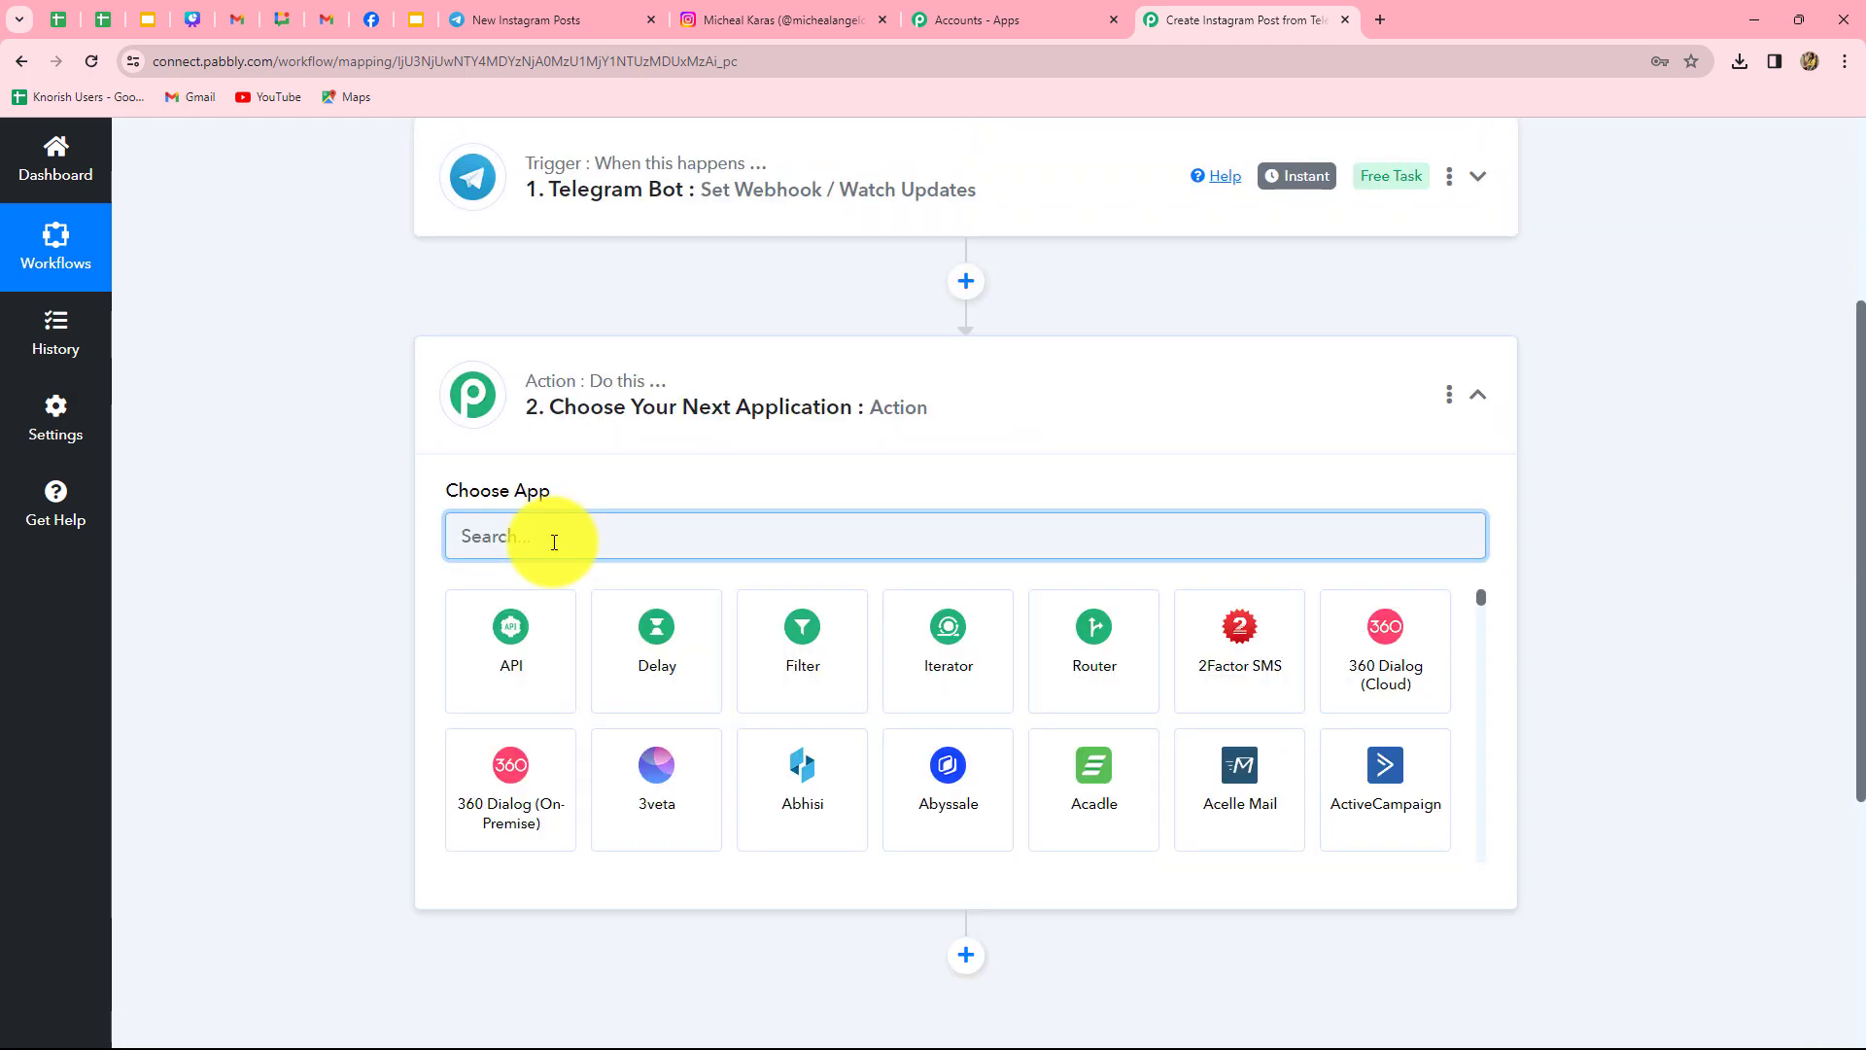
{"action": "type", "text": "tele"}
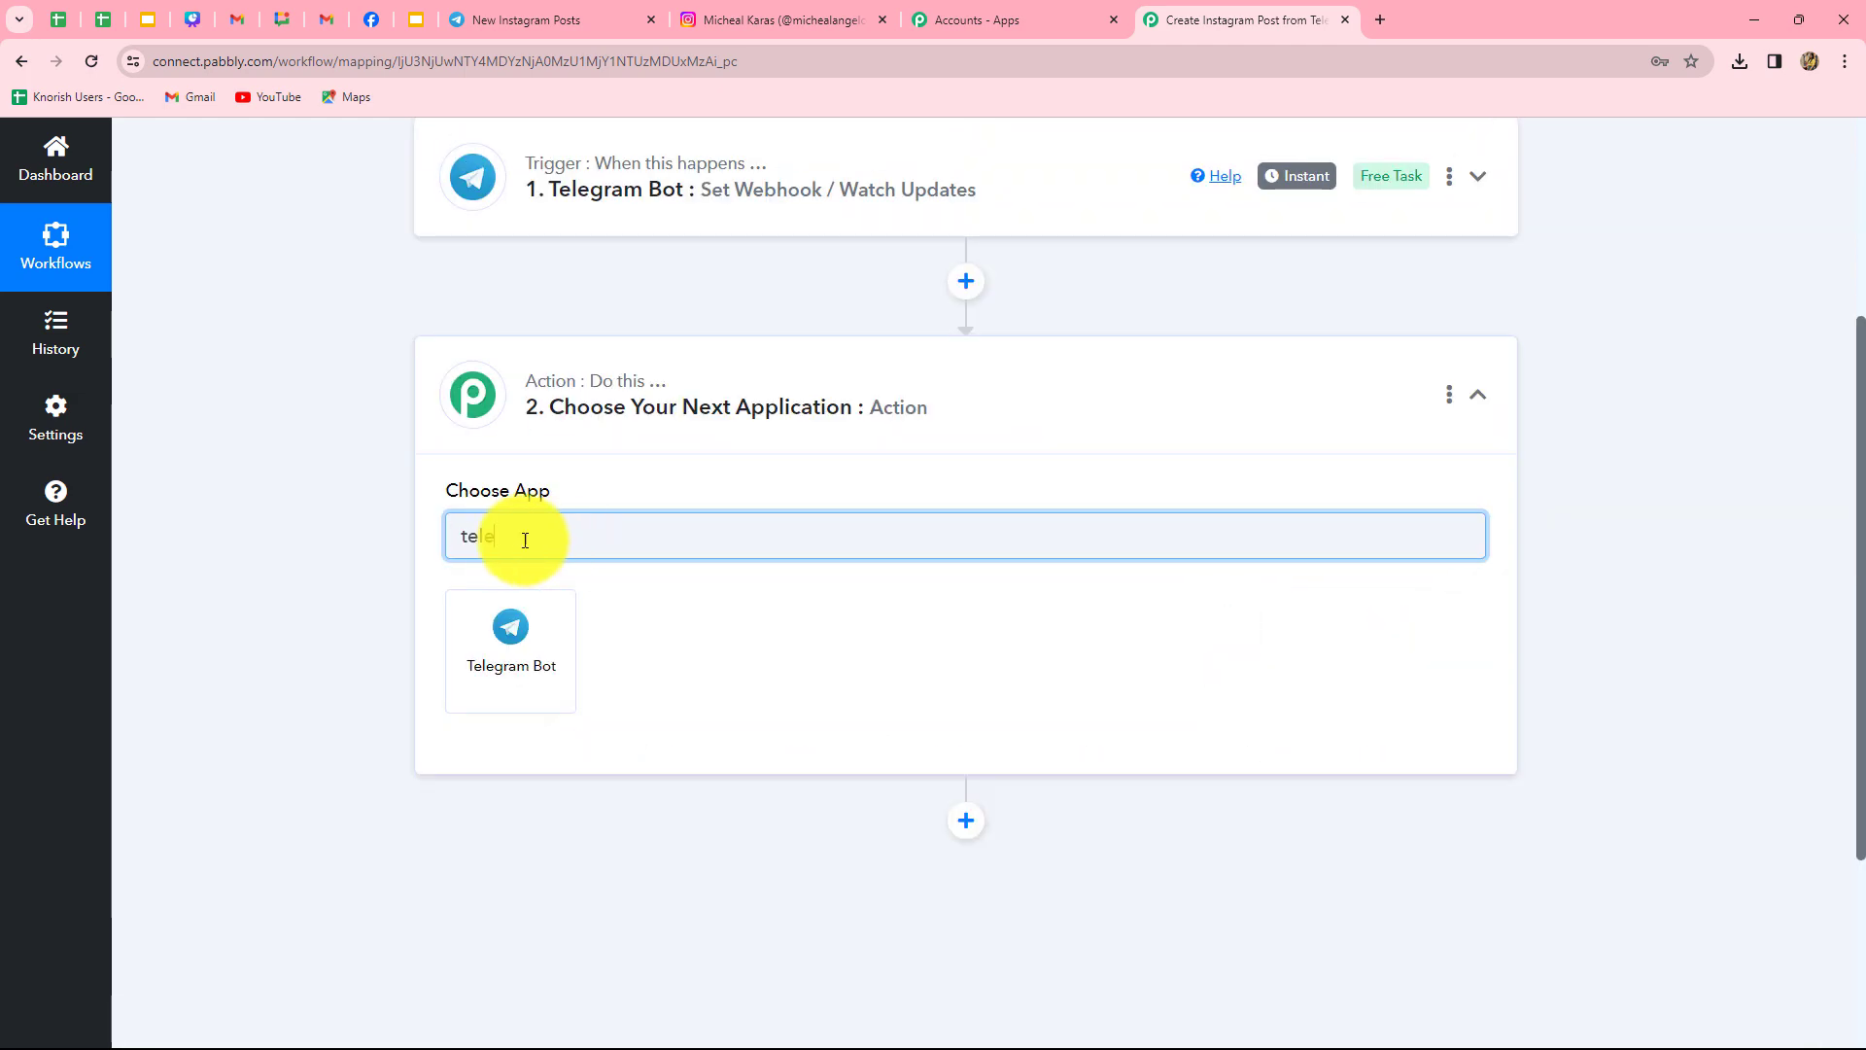
{"action": "left_click", "coordinate": [531, 607]}
{"action": "left_click", "coordinate": [518, 639]}
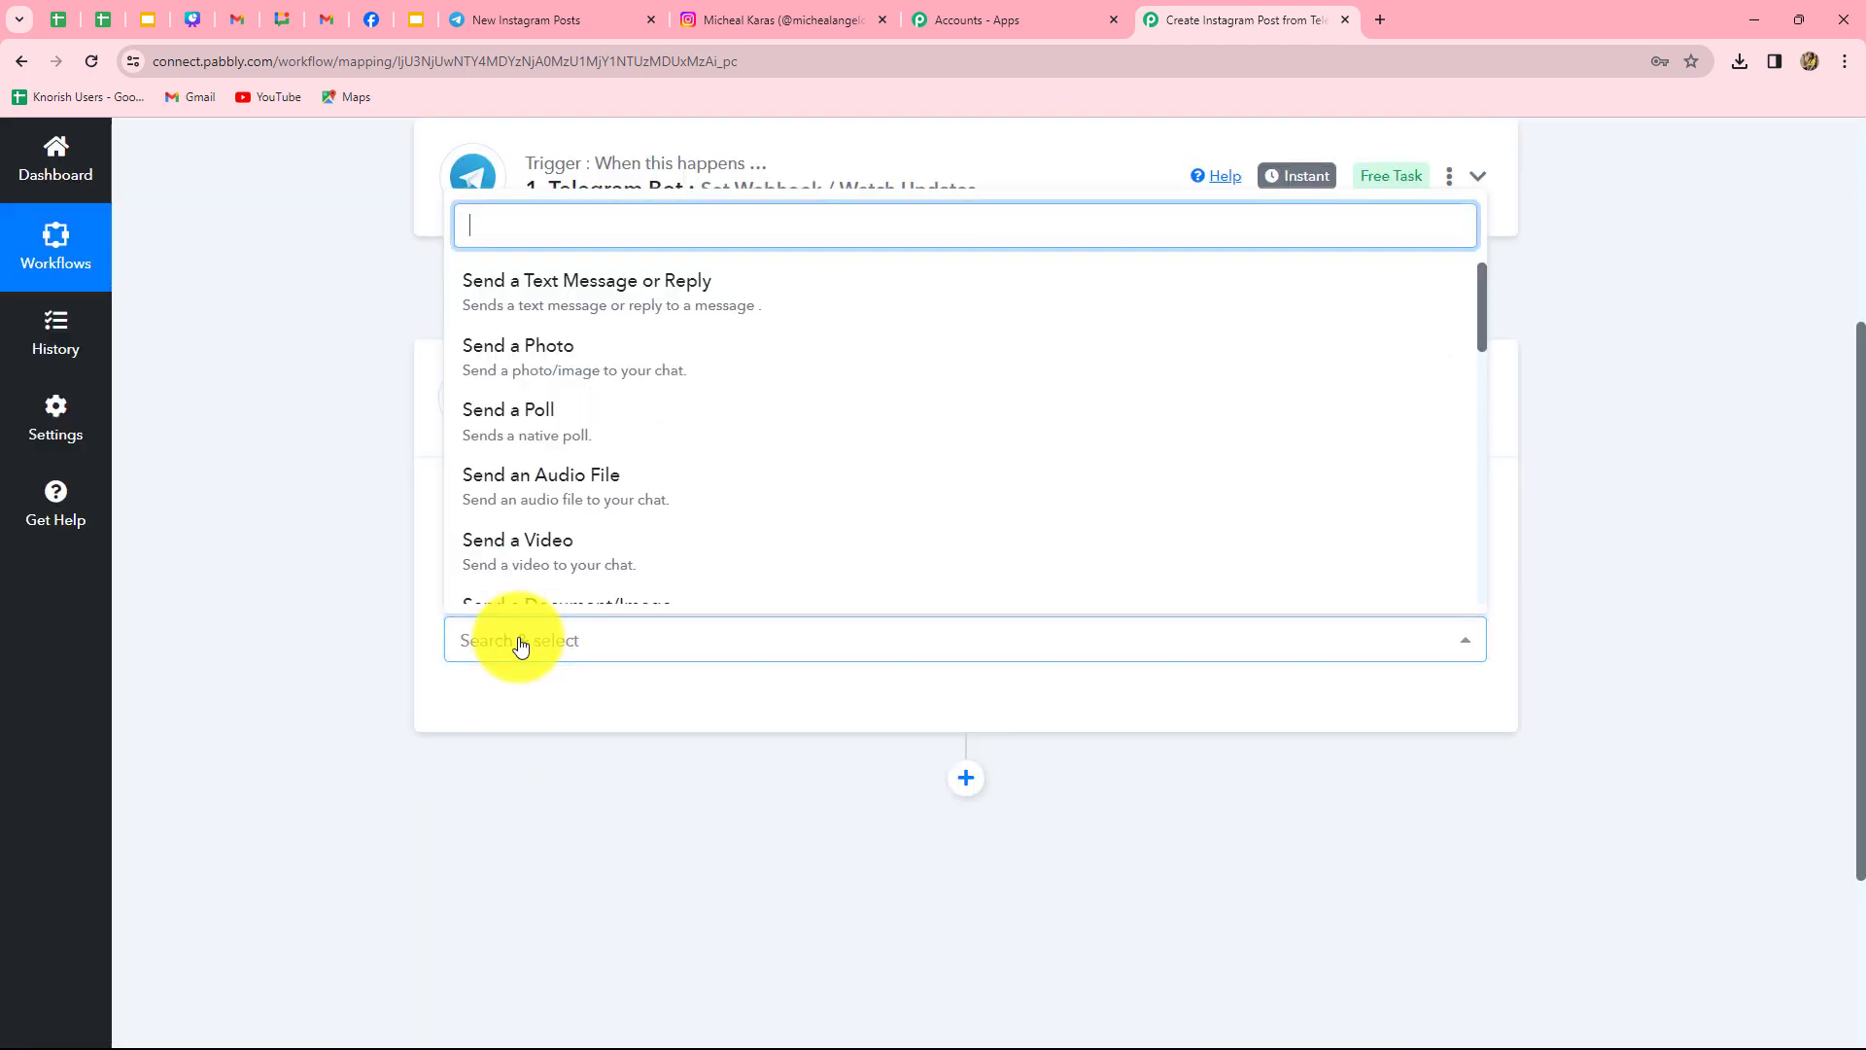
{"action": "type", "text": "get"}
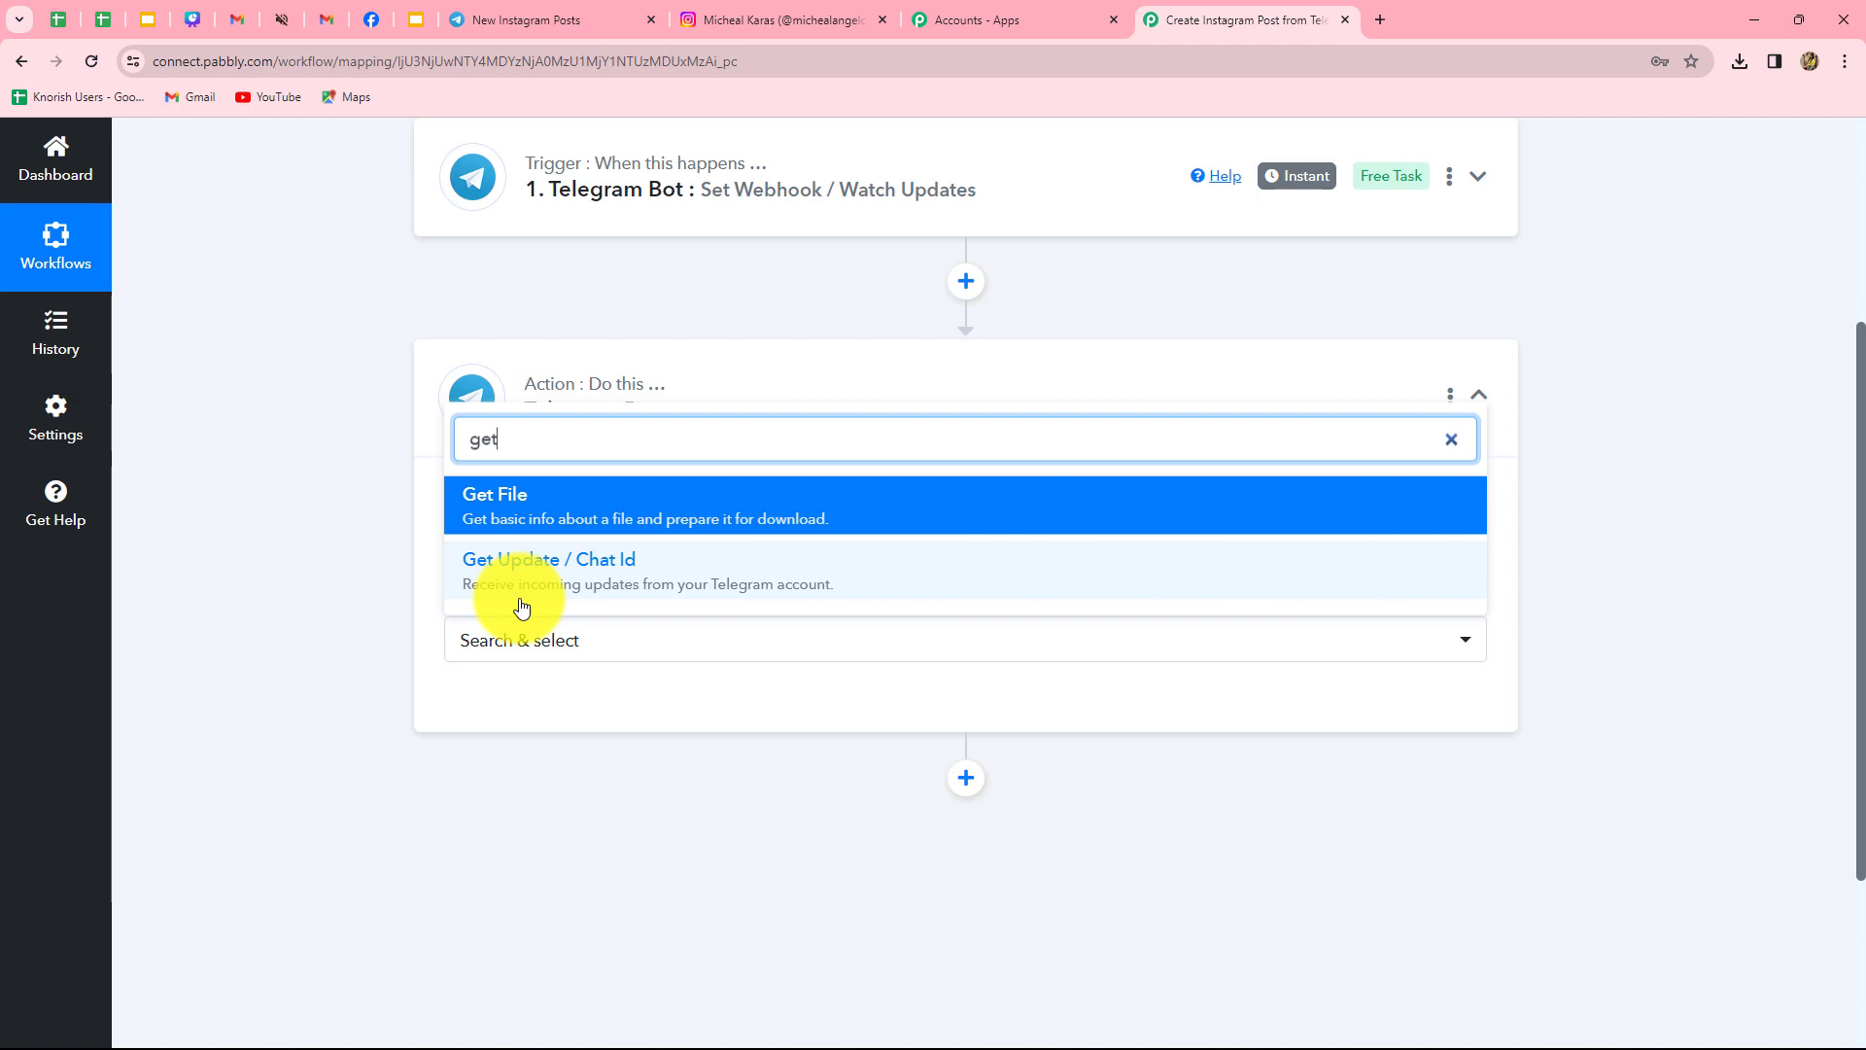
{"action": "left_click", "coordinate": [620, 520]}
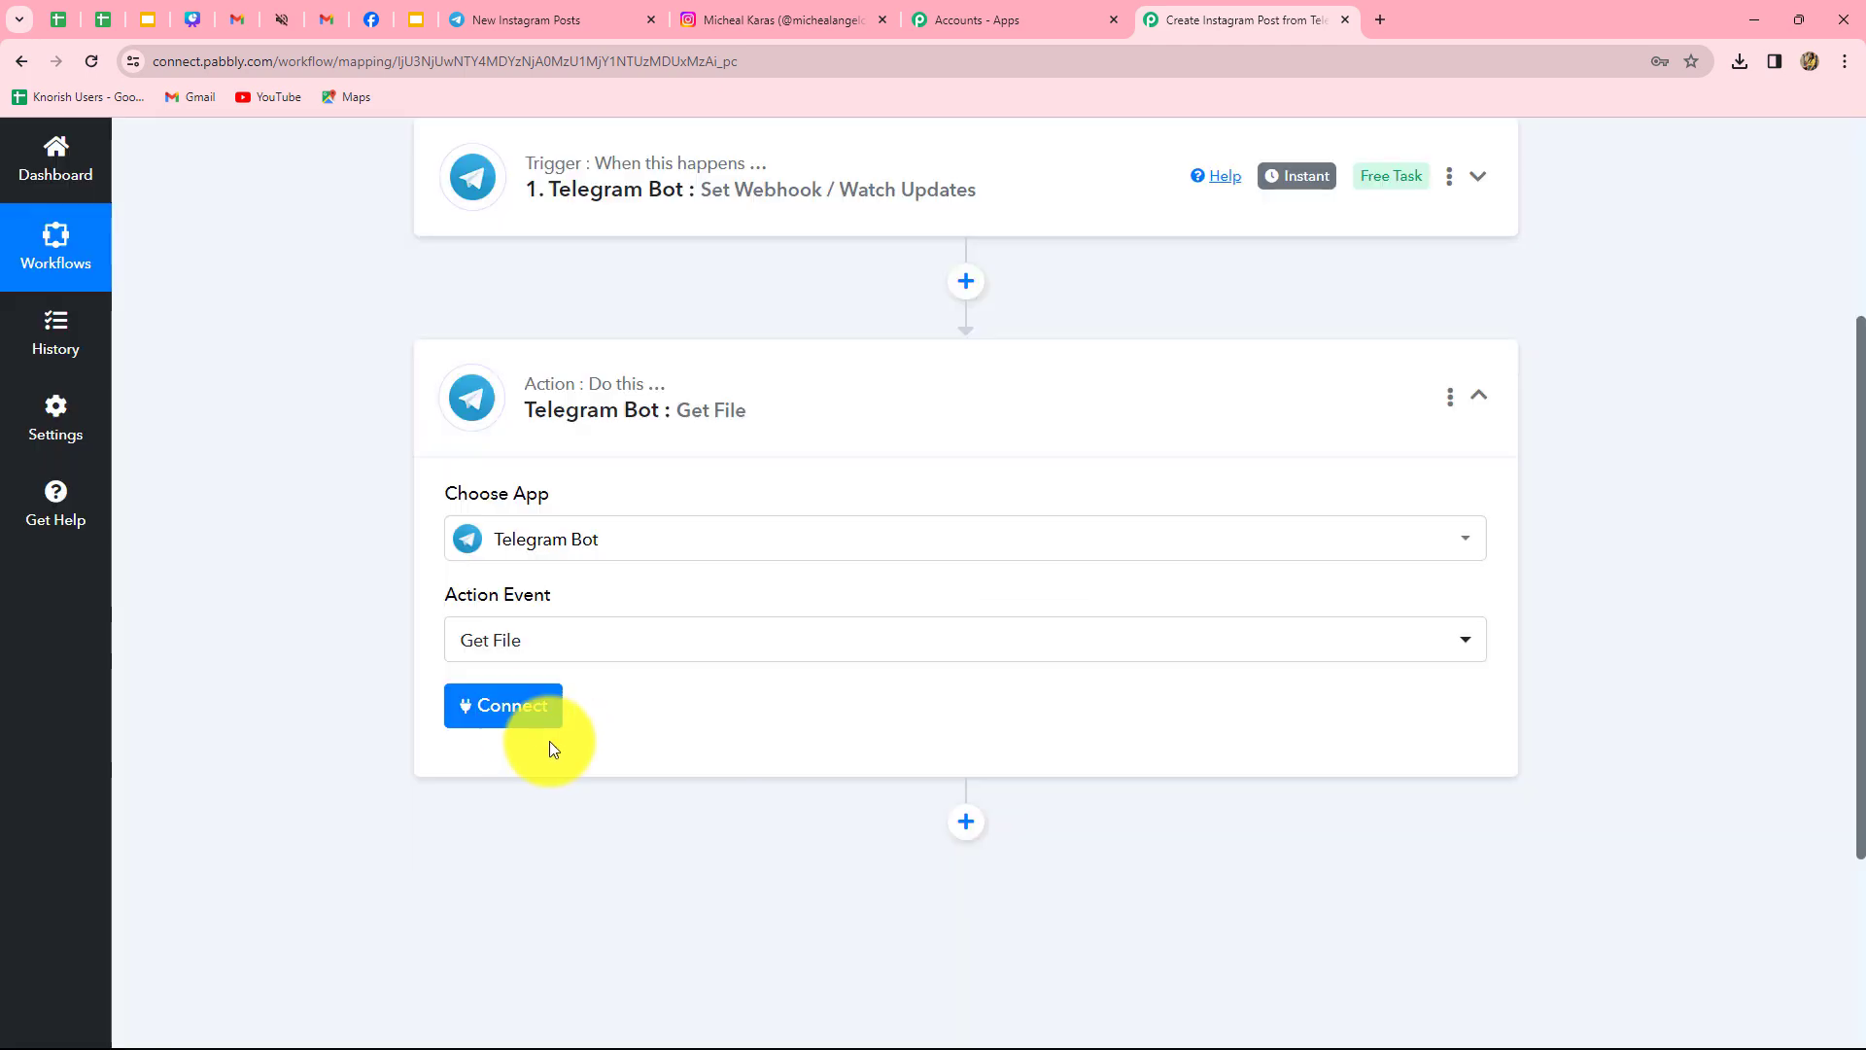
{"action": "left_click", "coordinate": [524, 719]}
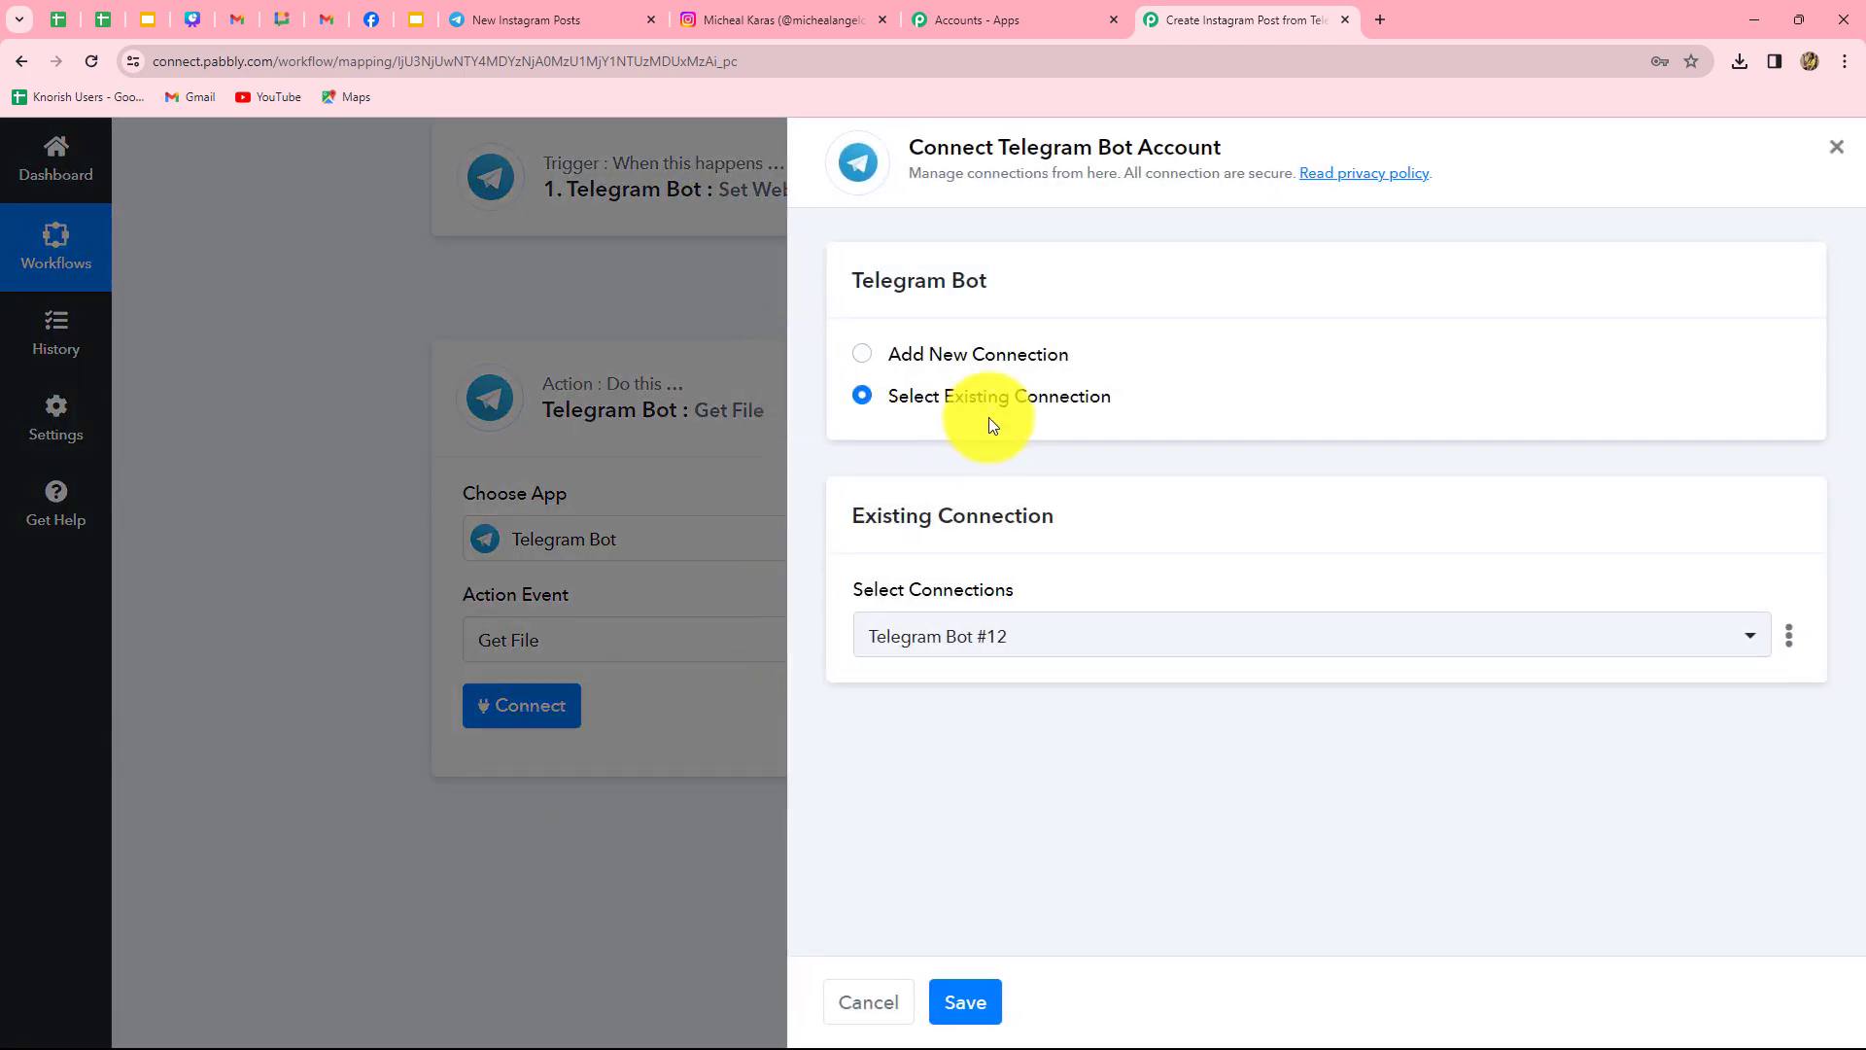
{"action": "left_click", "coordinate": [976, 1006]}
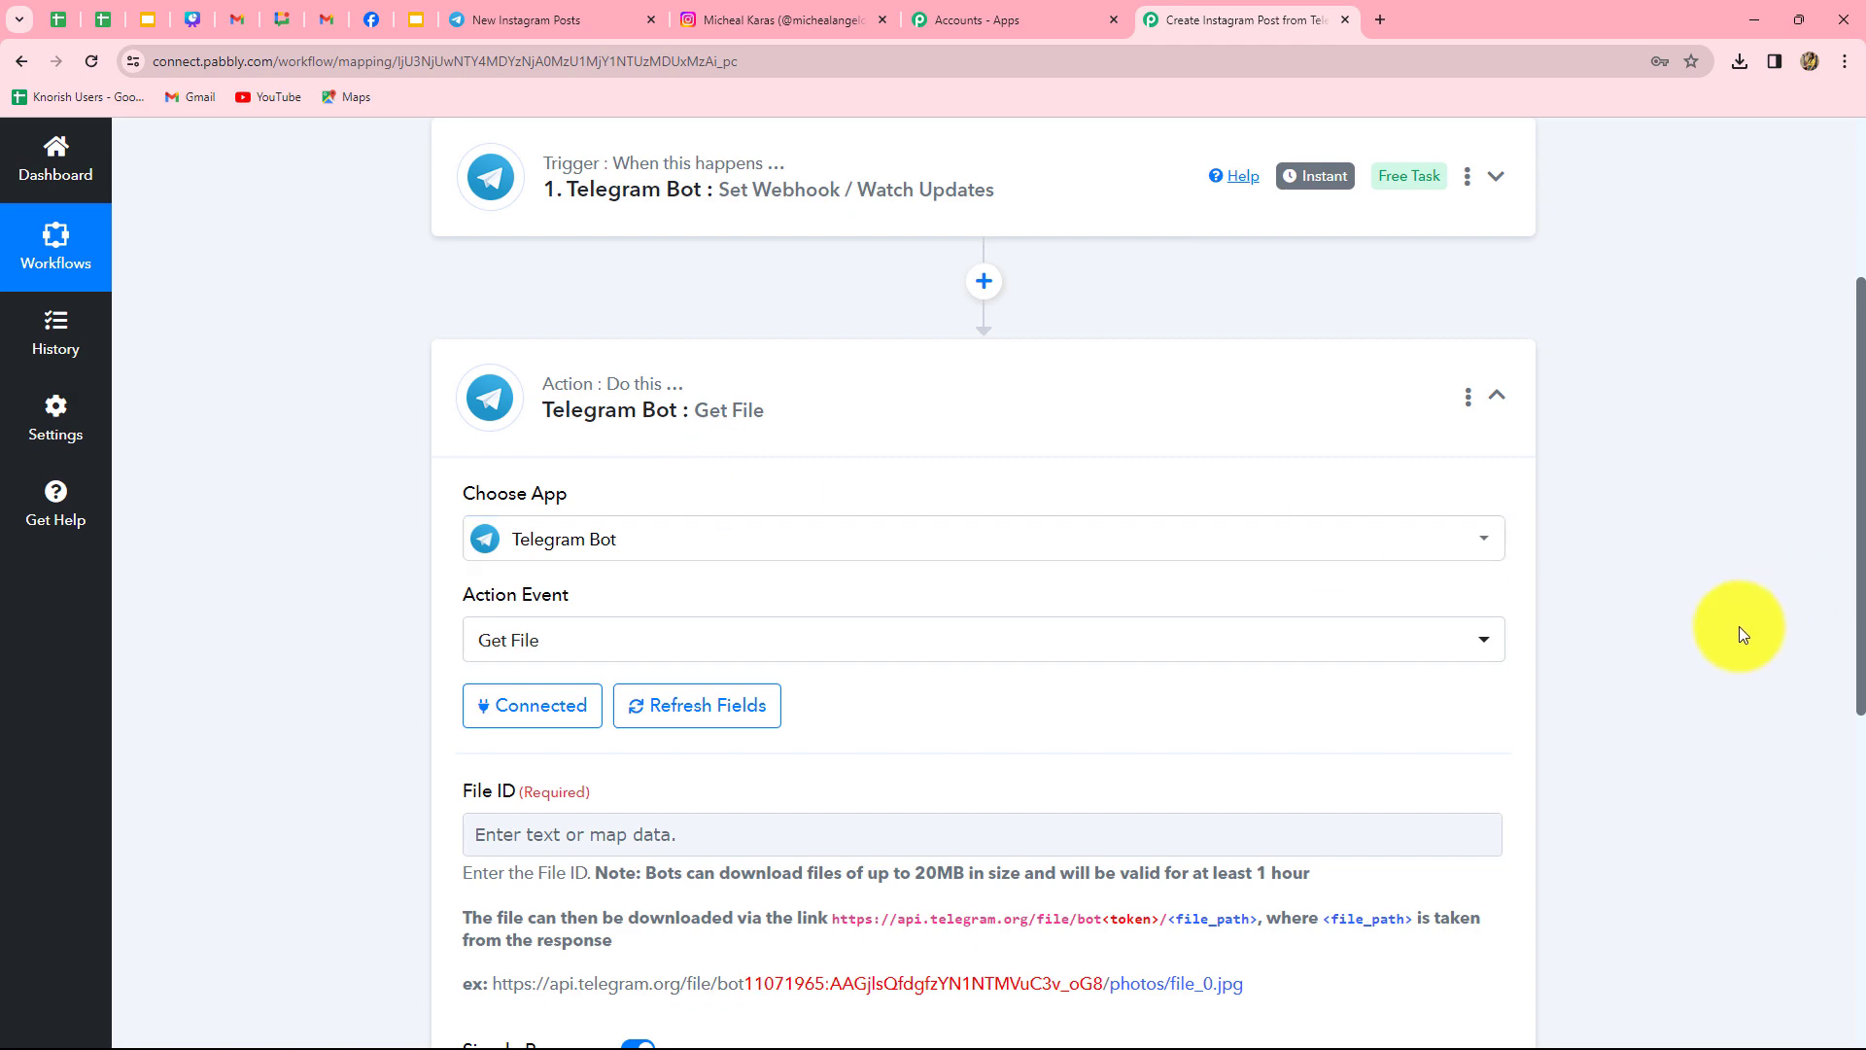
{"action": "scroll", "coordinate": [1738, 627], "scroll_direction": "down", "scroll_amount": 2}
{"action": "scroll", "coordinate": [1741, 635], "scroll_direction": "down", "scroll_amount": 2}
- Map the trigger's Message Photo 3 File Id into the Get File step's File ID
{"action": "left_click", "coordinate": [481, 445]}
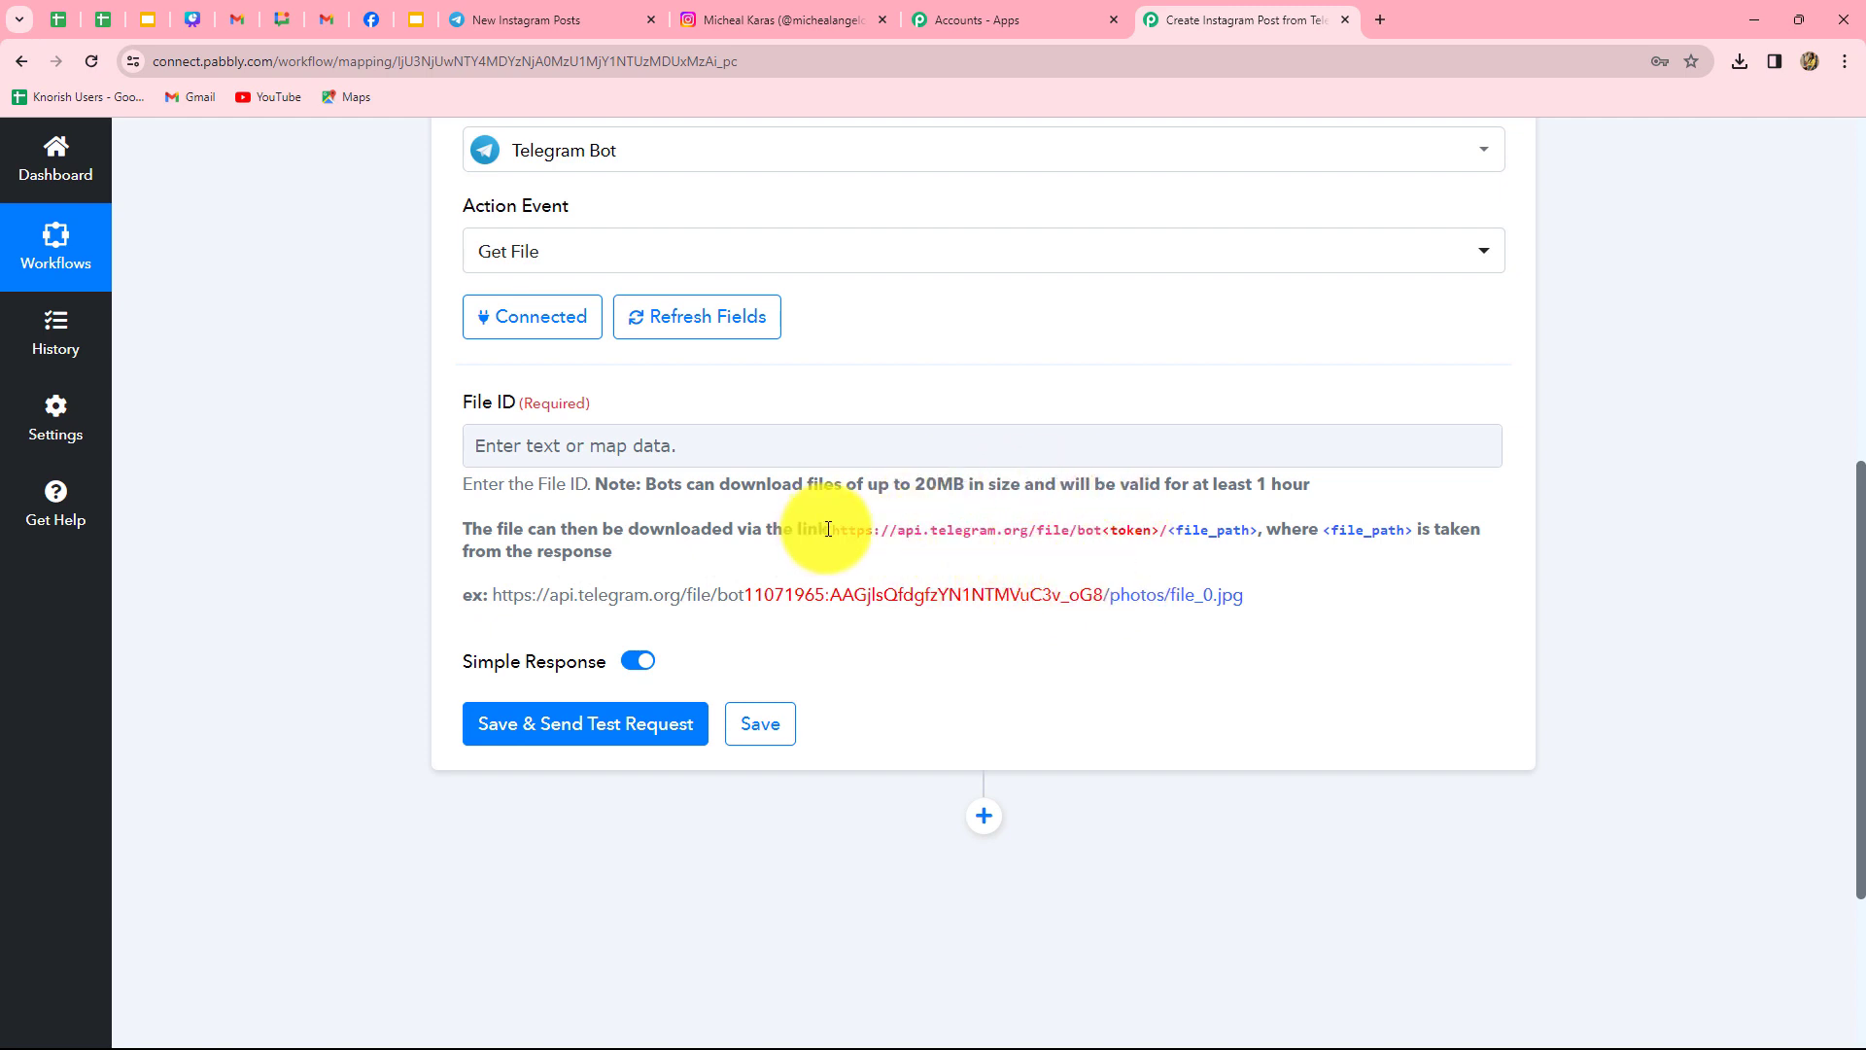
{"action": "left_click", "coordinate": [709, 452]}
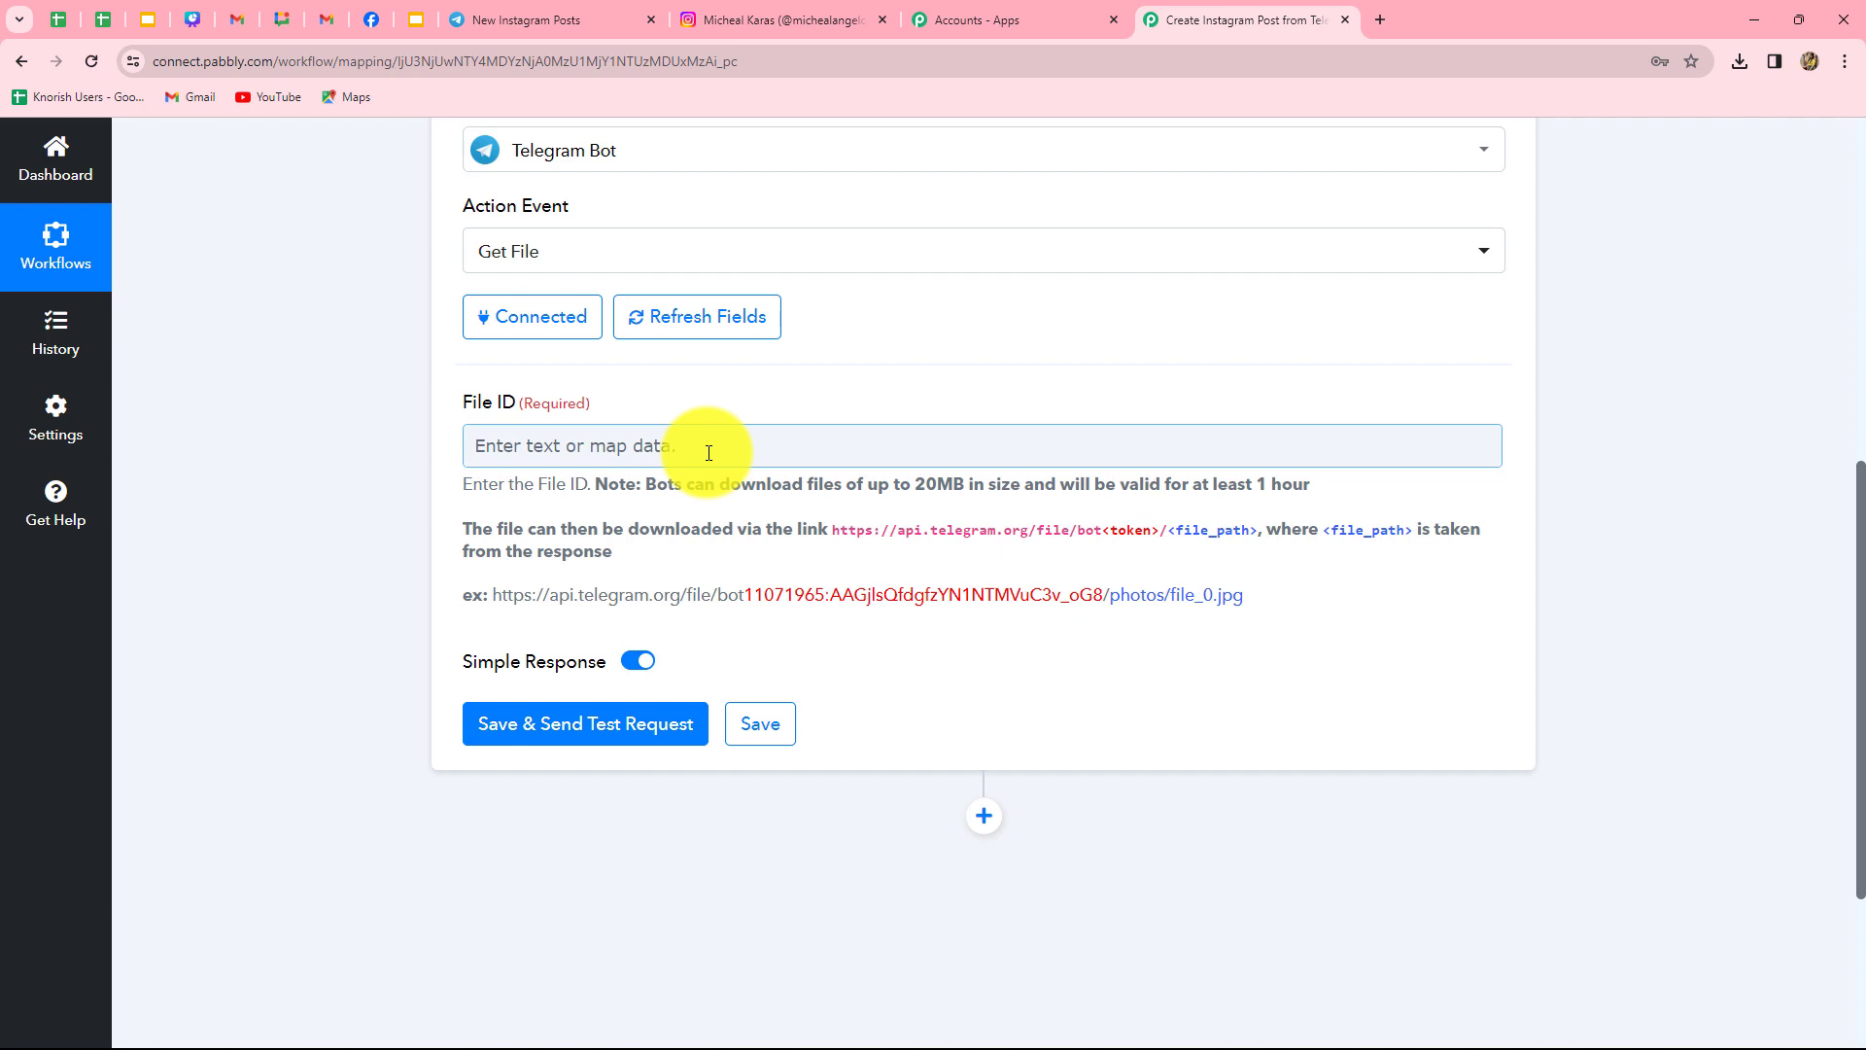
{"action": "left_click", "coordinate": [709, 451]}
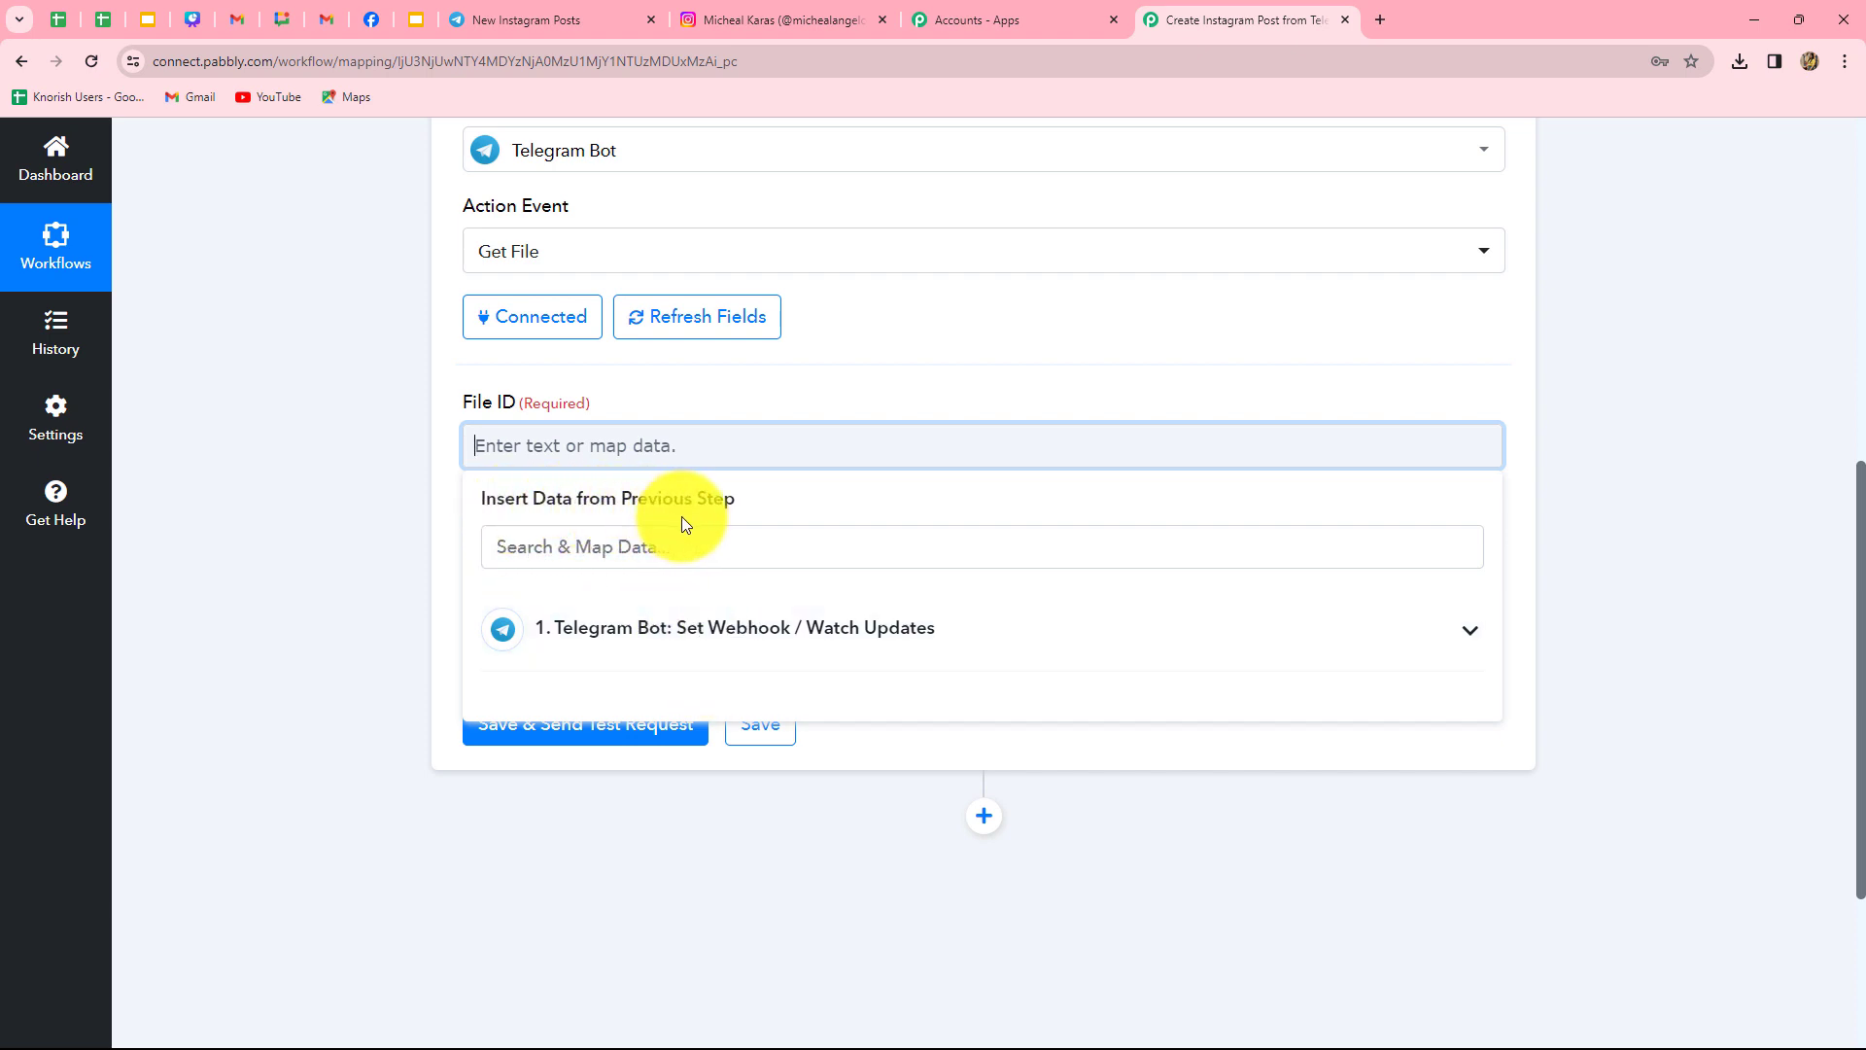
{"action": "left_click", "coordinate": [675, 632]}
{"action": "scroll", "coordinate": [842, 804], "scroll_direction": "down", "scroll_amount": 5}
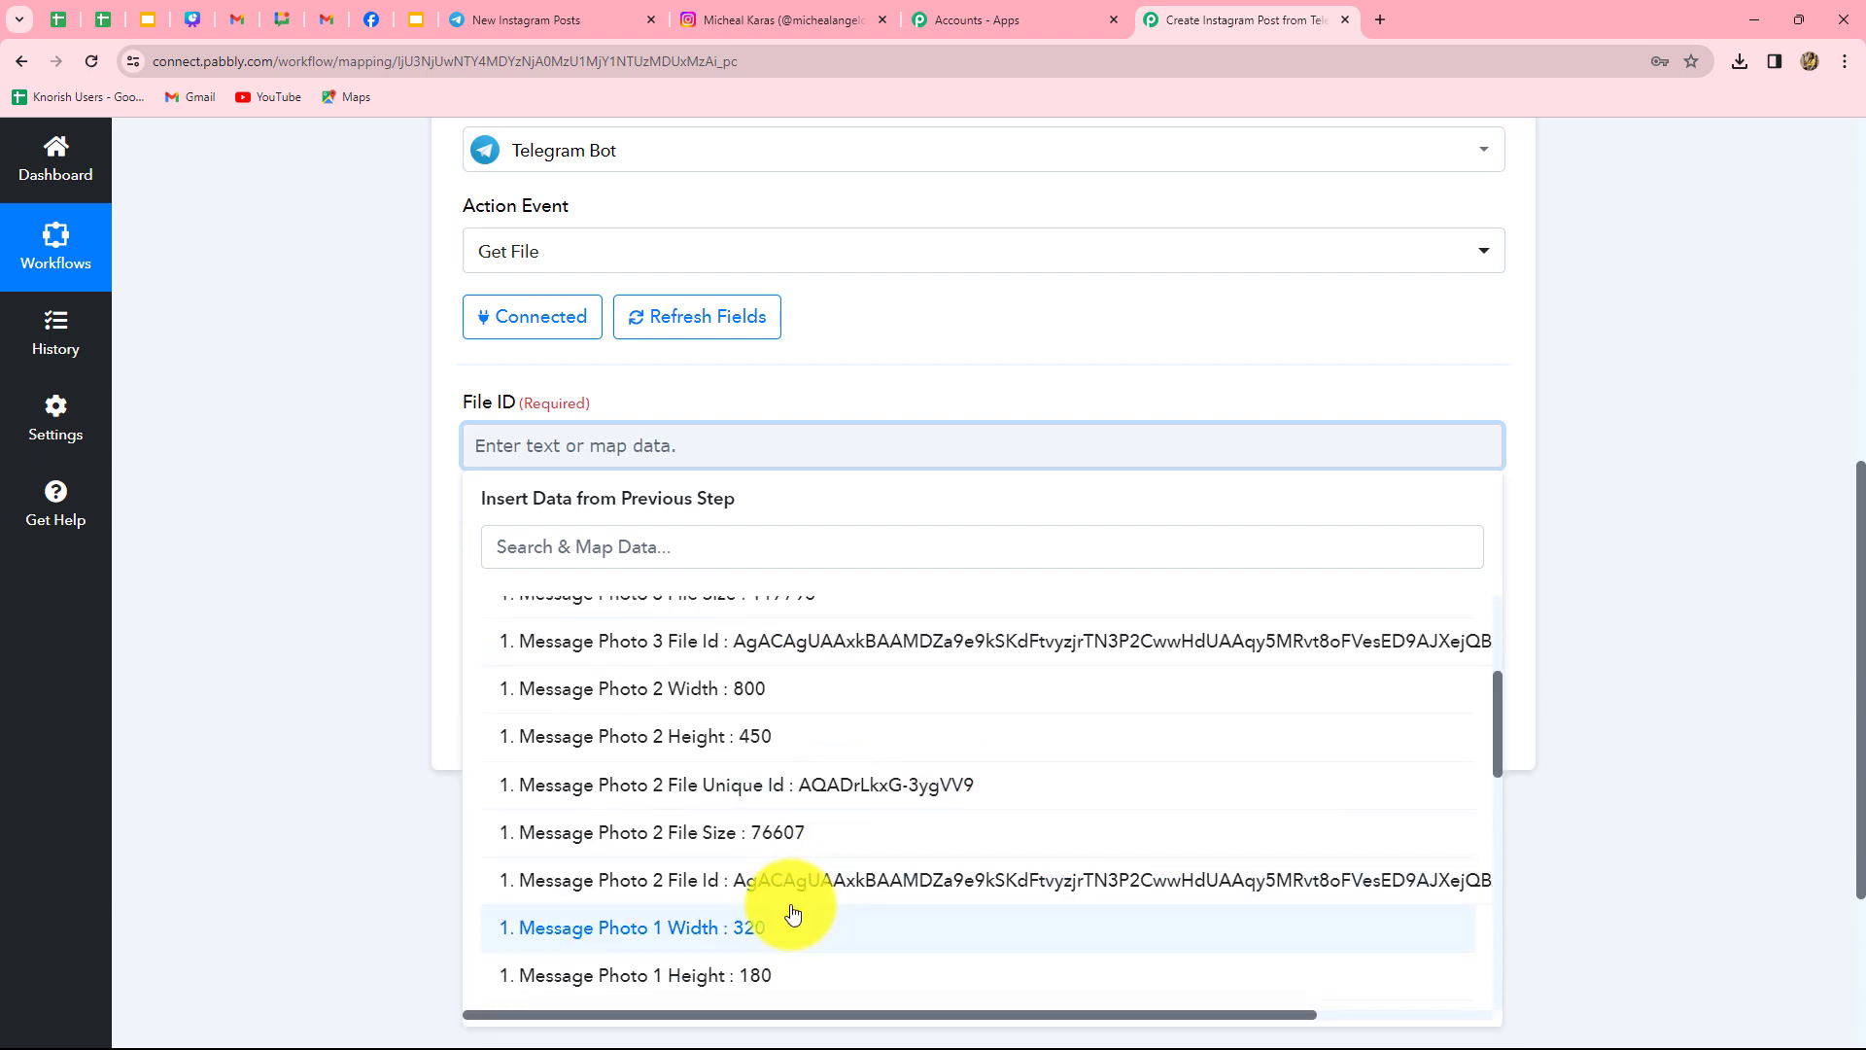
{"action": "left_click", "coordinate": [1001, 642]}
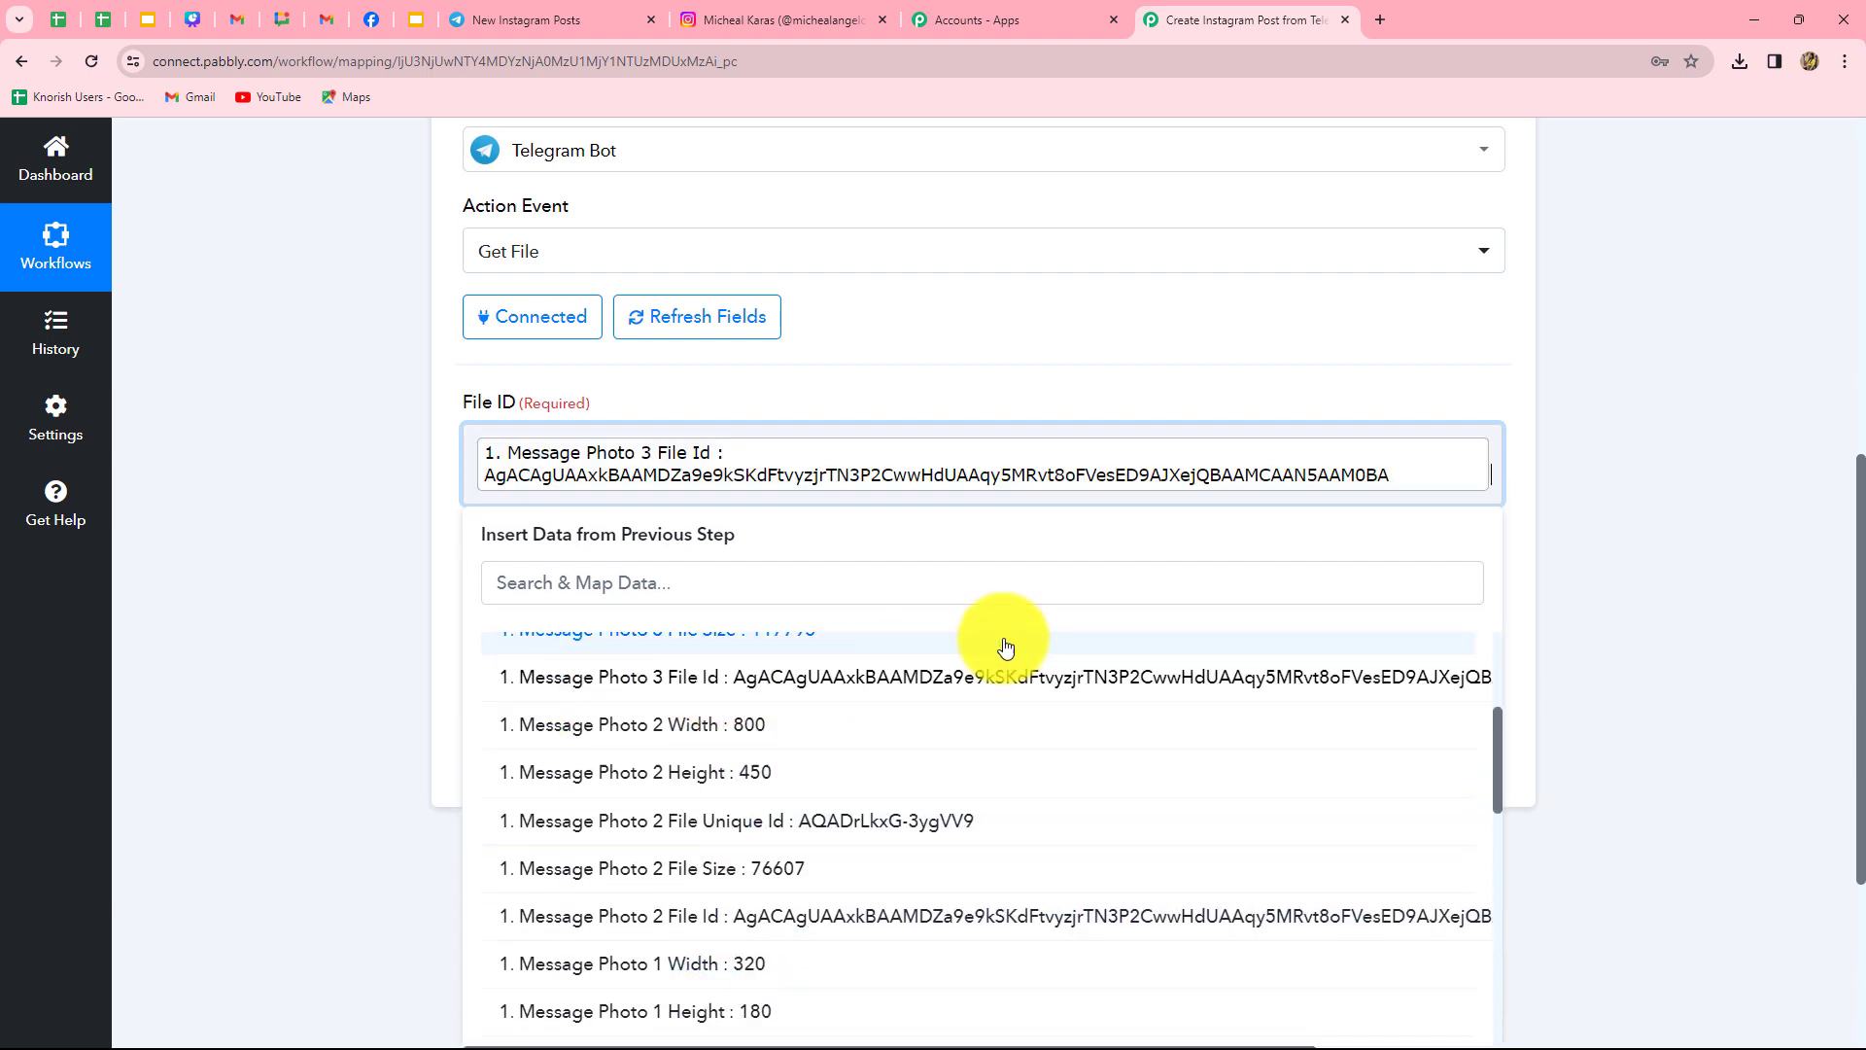
{"action": "left_click", "coordinate": [1370, 611]}
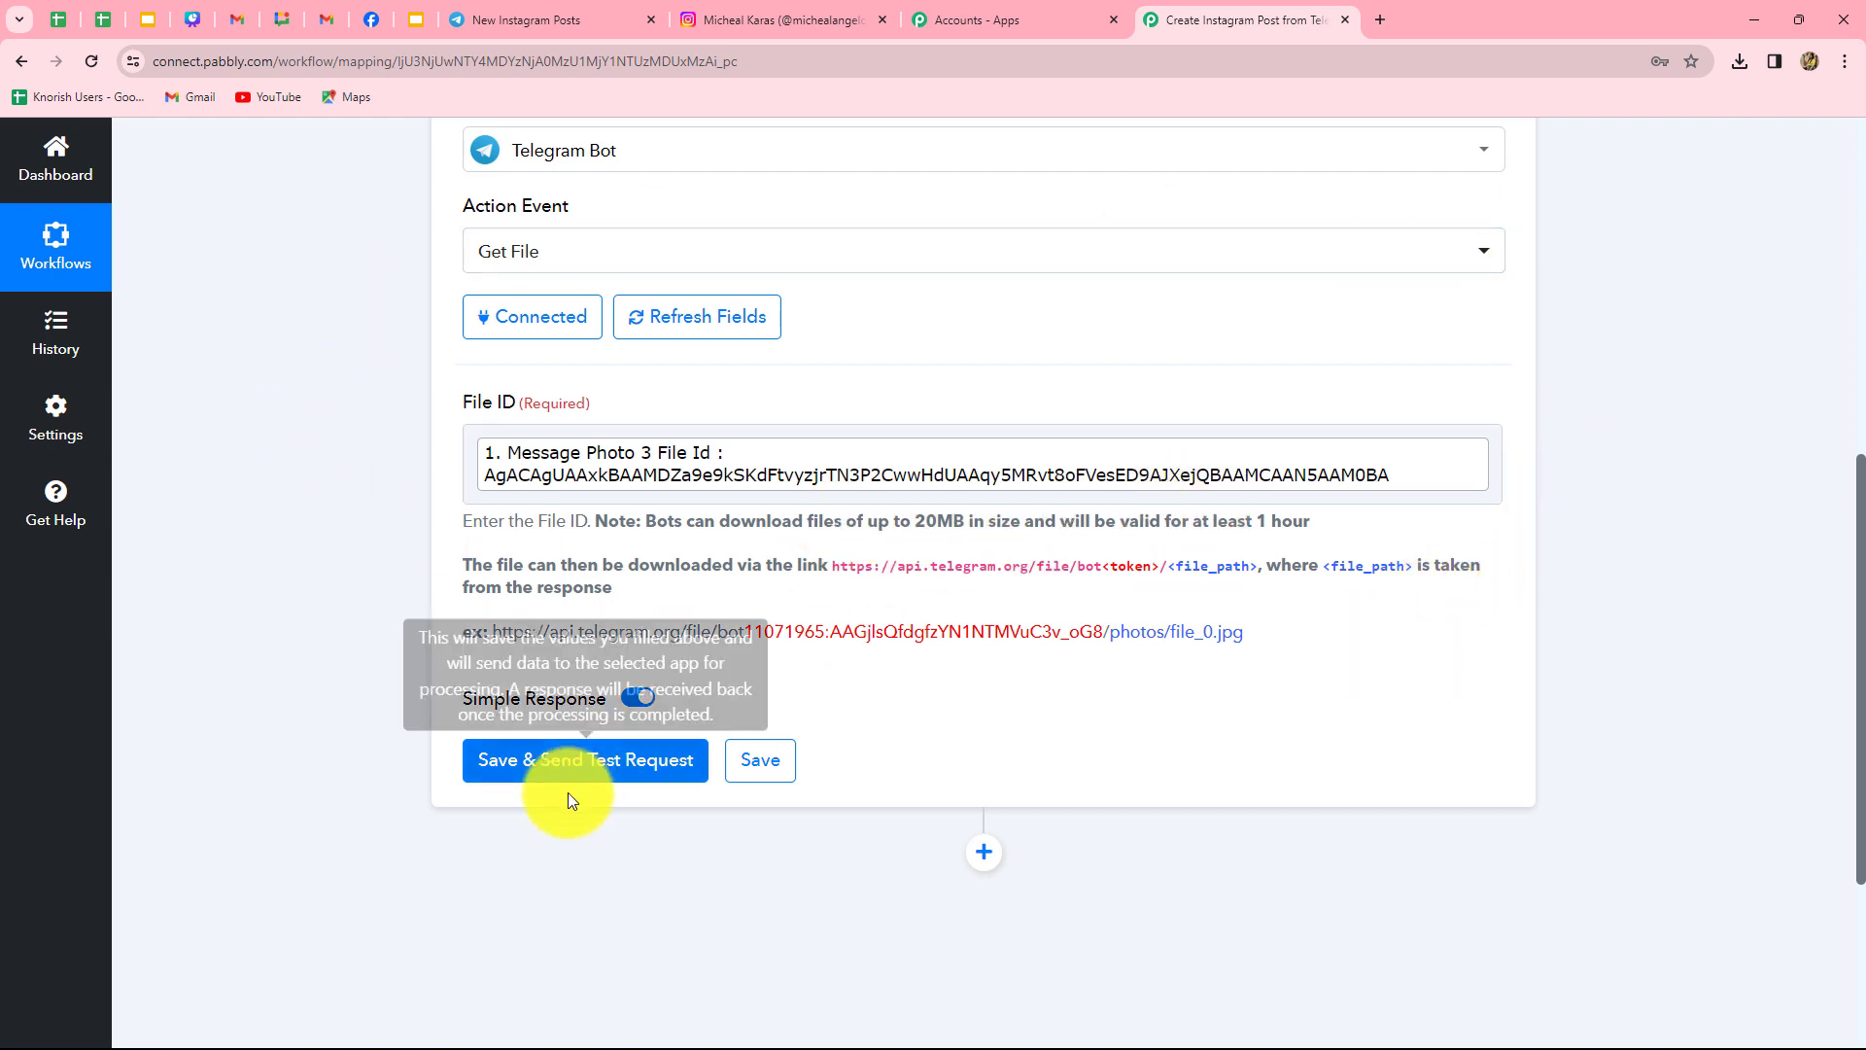
- Send a test request and confirm the returned file path photos/file_0.jpg
{"action": "left_click", "coordinate": [622, 760]}
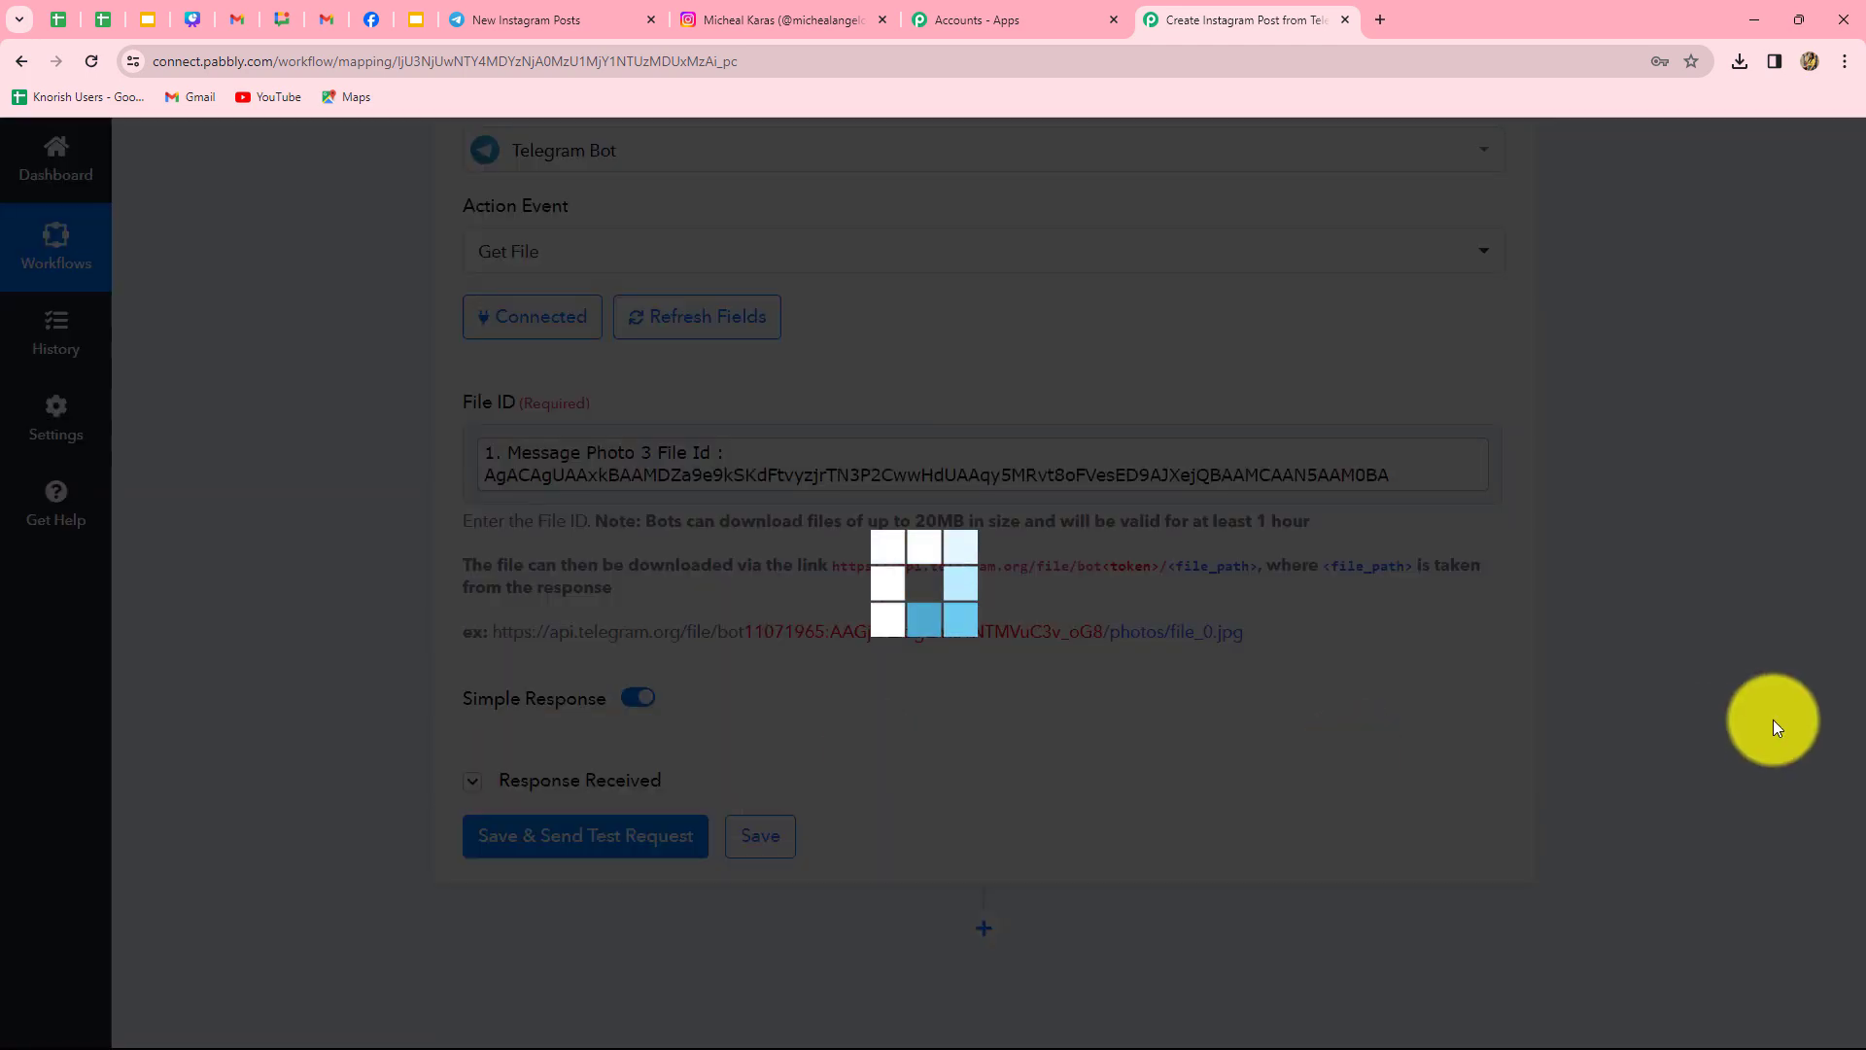
{"action": "scroll", "coordinate": [1773, 719], "scroll_direction": "down", "scroll_amount": 4}
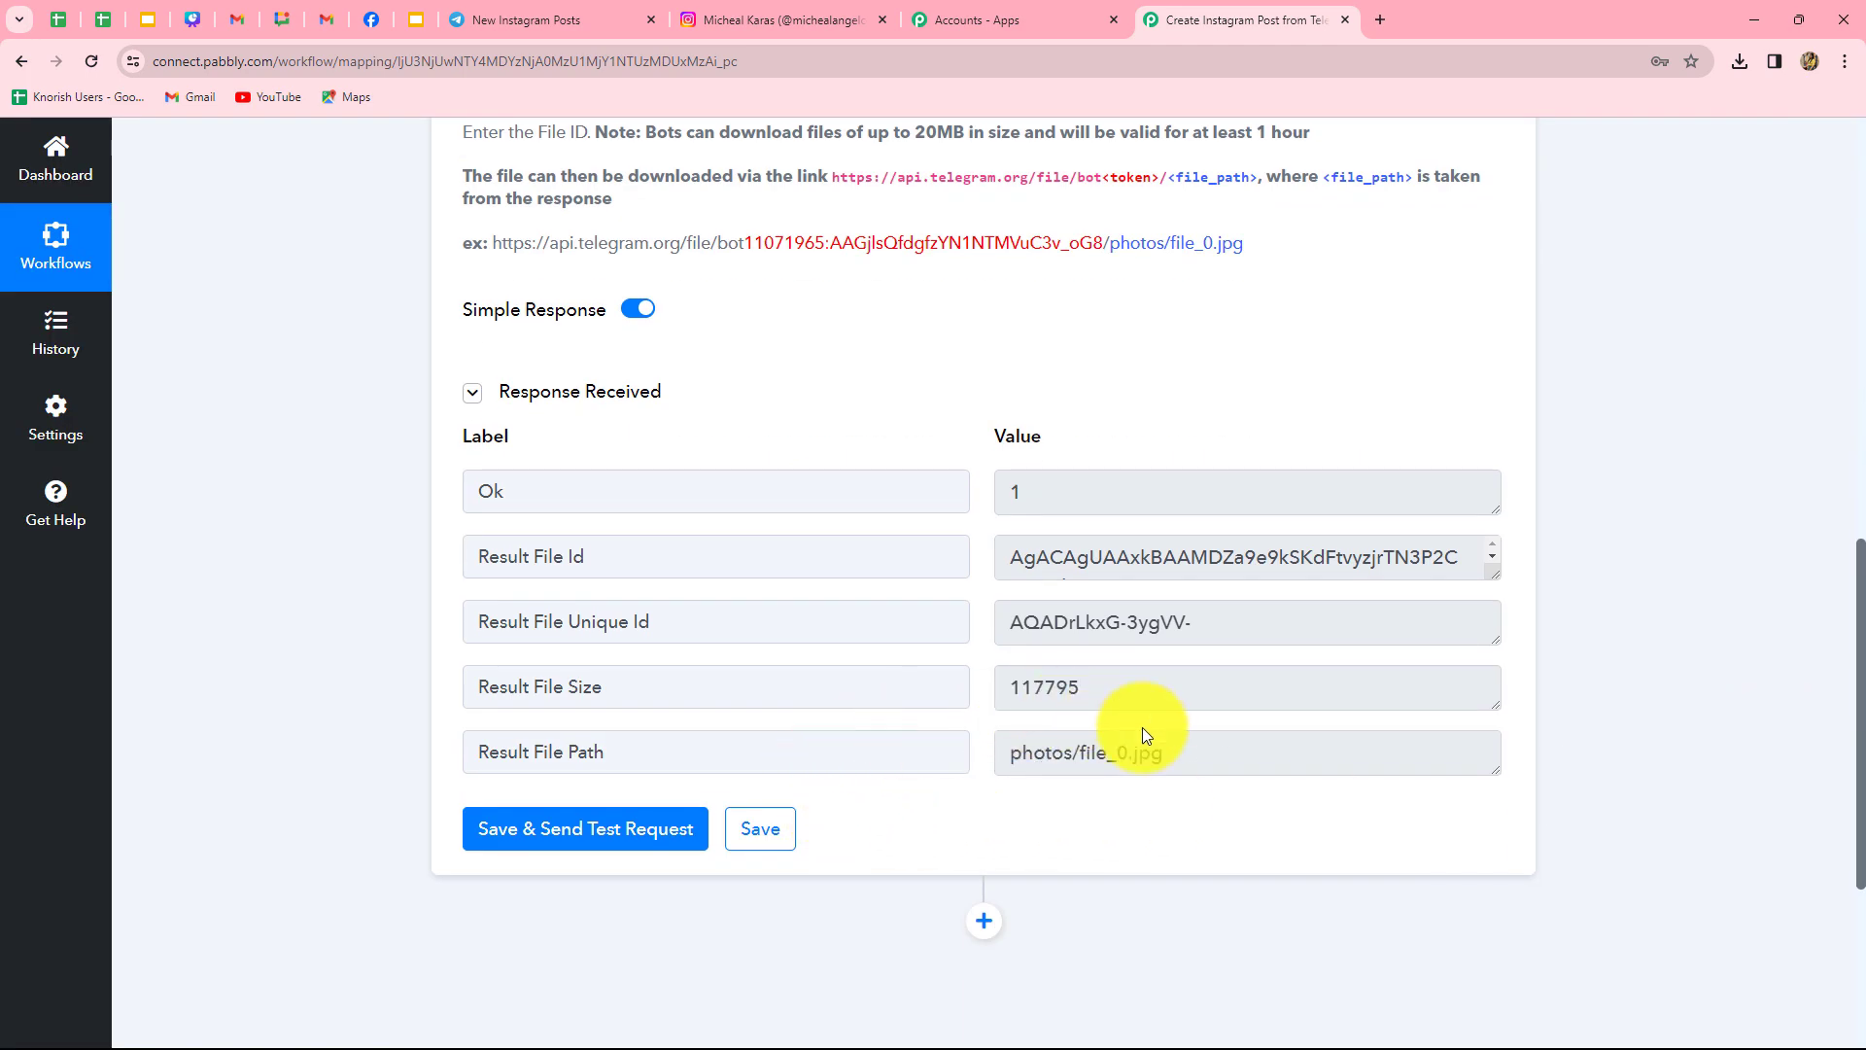
{"action": "left_click_drag", "start_coordinate": [1017, 763], "coordinate": [1205, 759]}
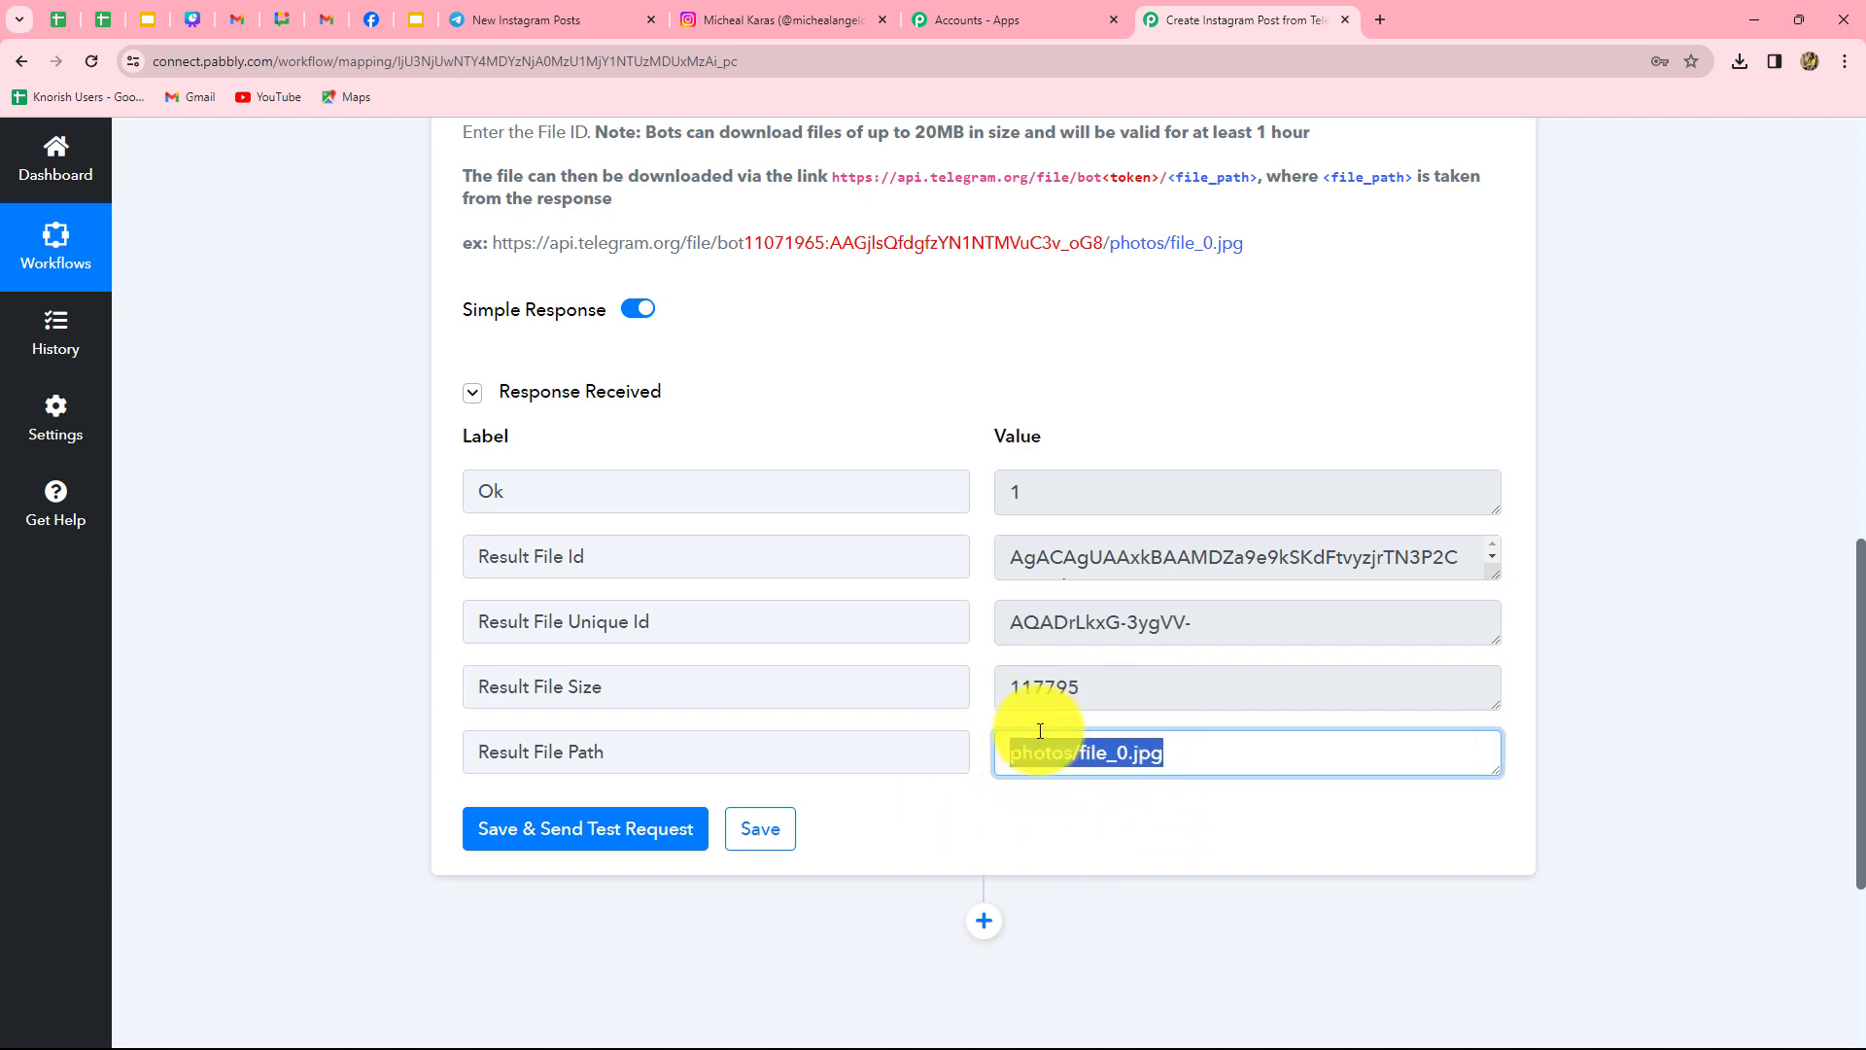
{"action": "scroll", "coordinate": [1108, 774], "scroll_direction": "up", "scroll_amount": 2}
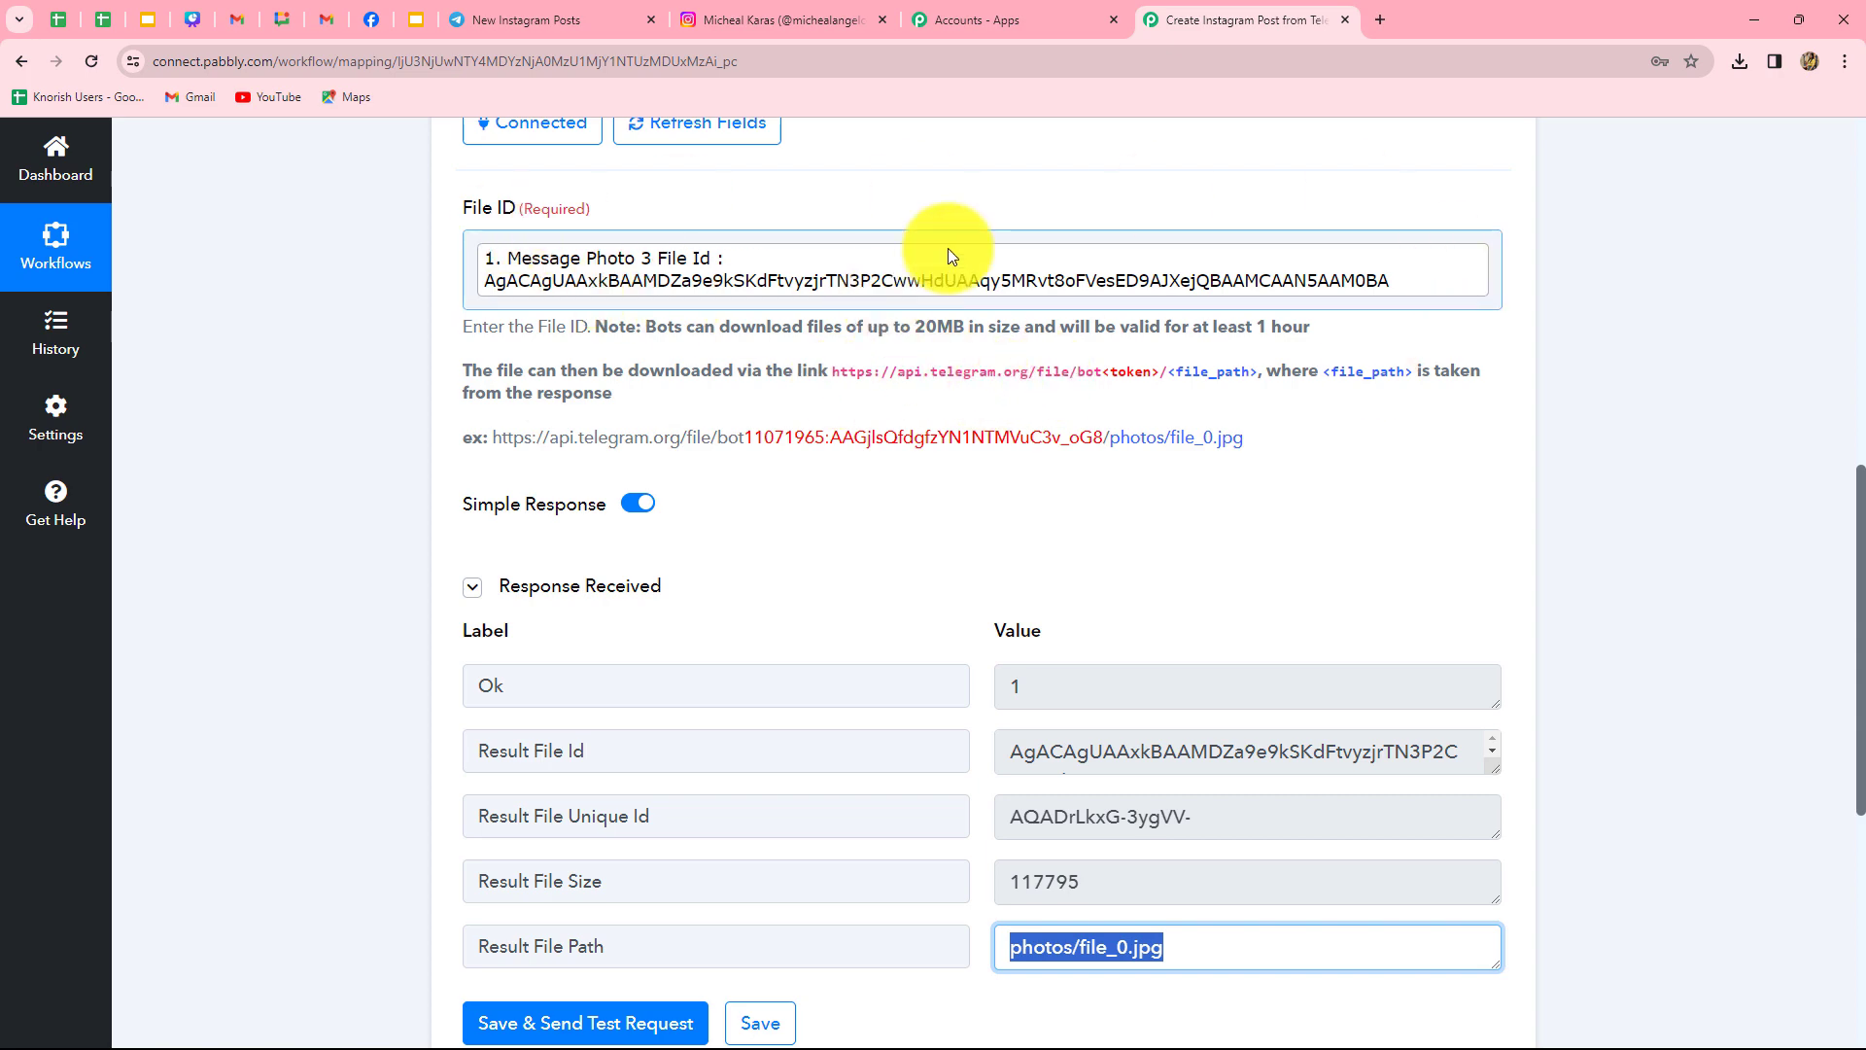
{"action": "scroll", "coordinate": [1681, 527], "scroll_direction": "down", "scroll_amount": 6}
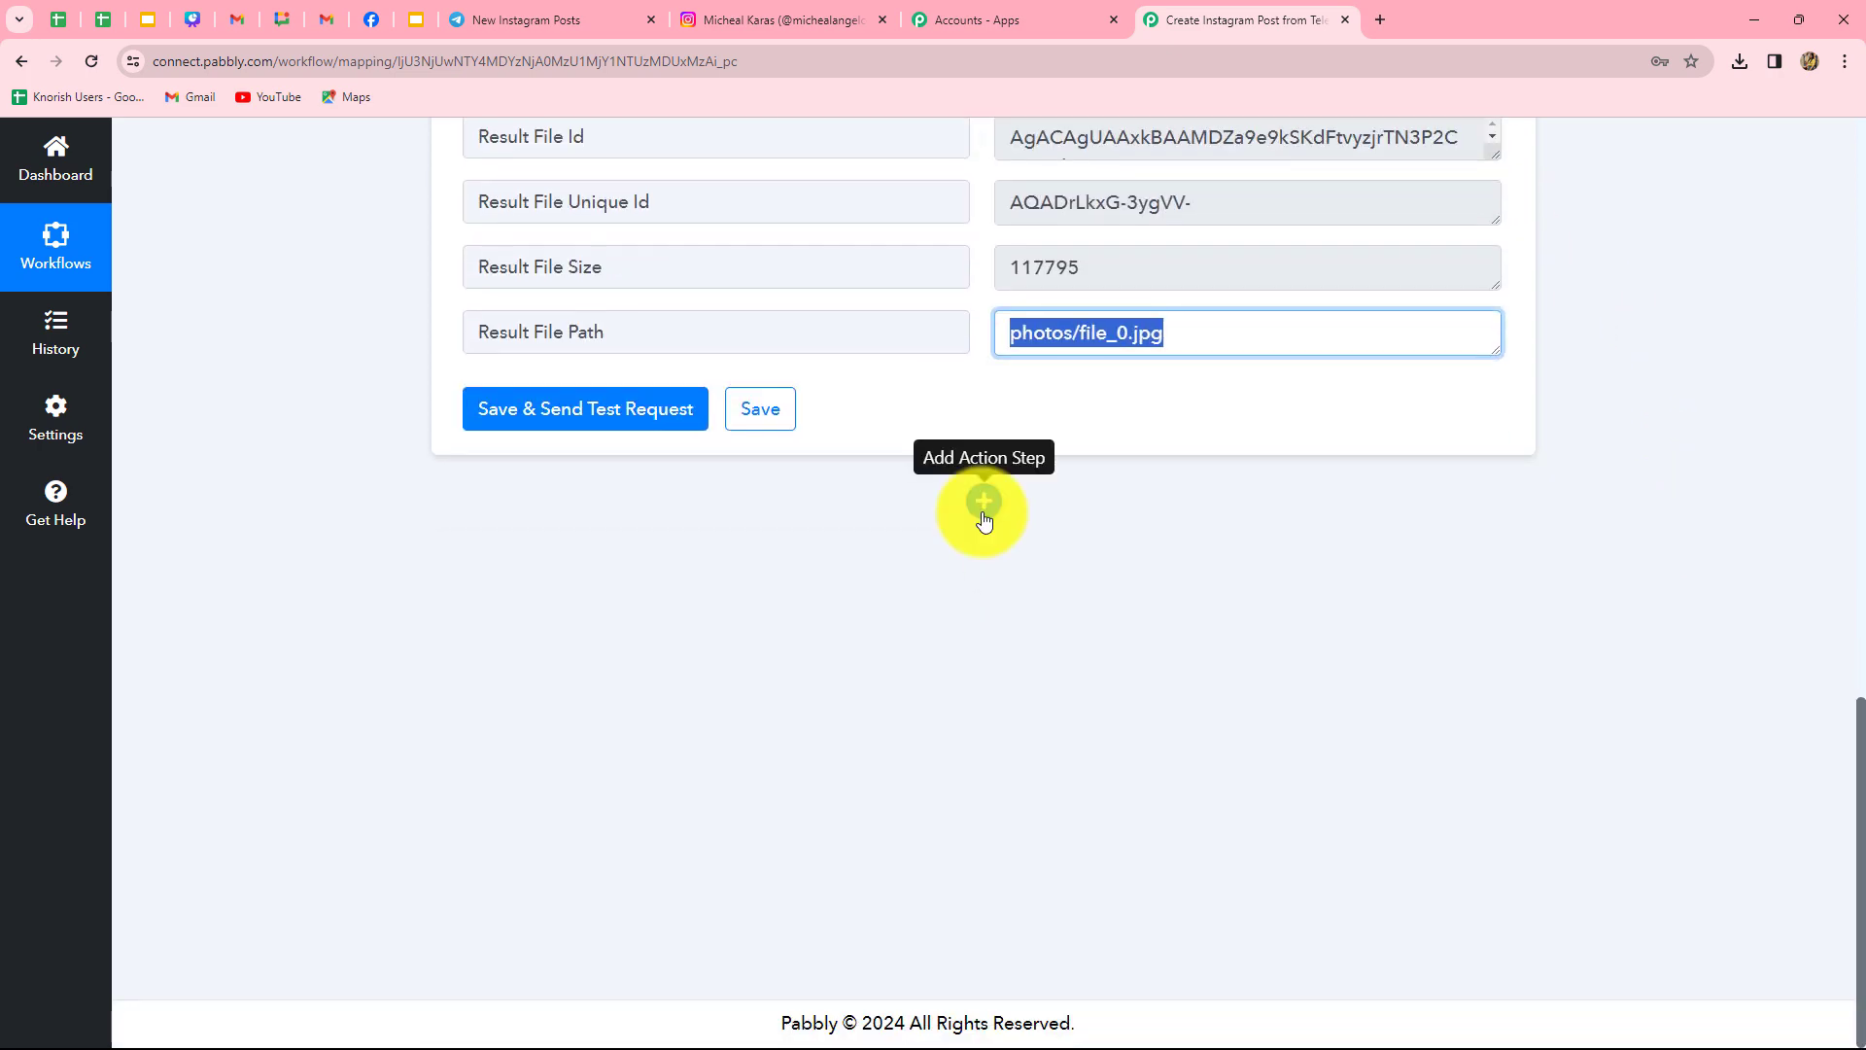
- Add a third action step using Instagram for Business with the Publish Photo event
{"action": "left_click", "coordinate": [983, 502]}
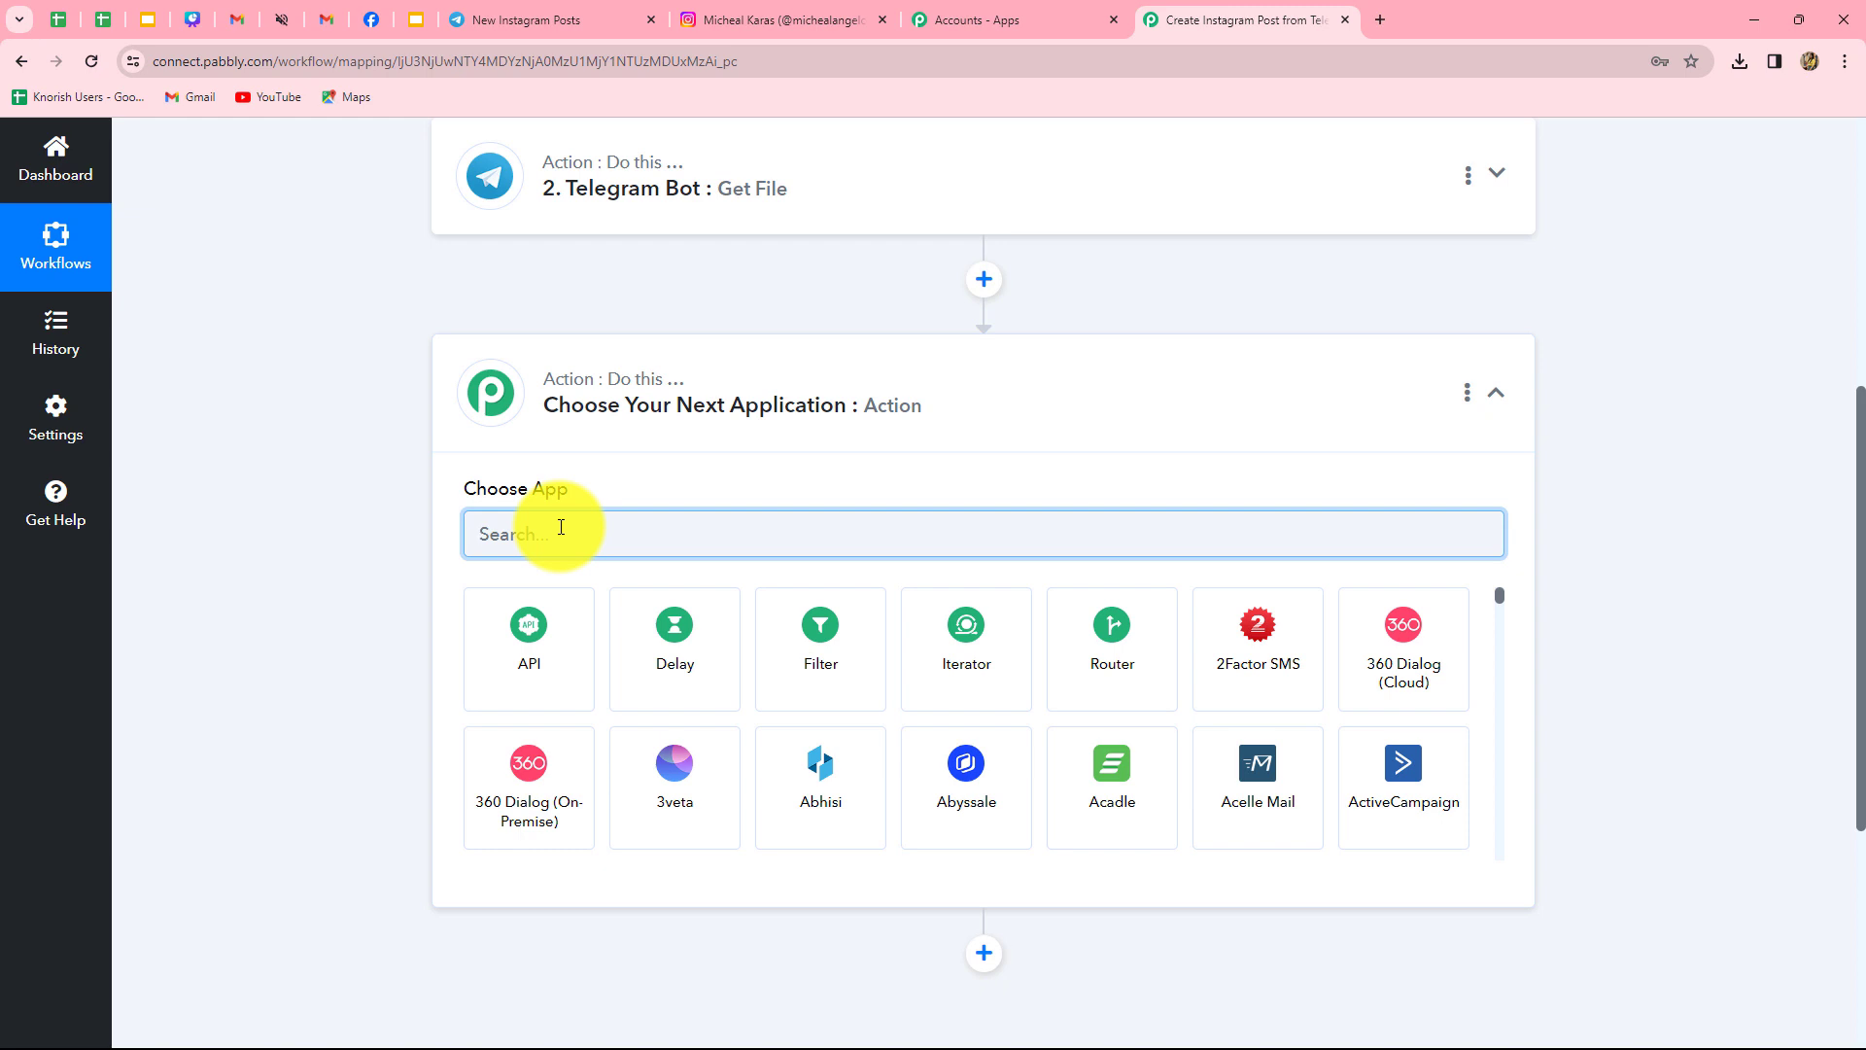
{"action": "type", "text": "Insy"}
{"action": "key", "text": "BackSpace"}
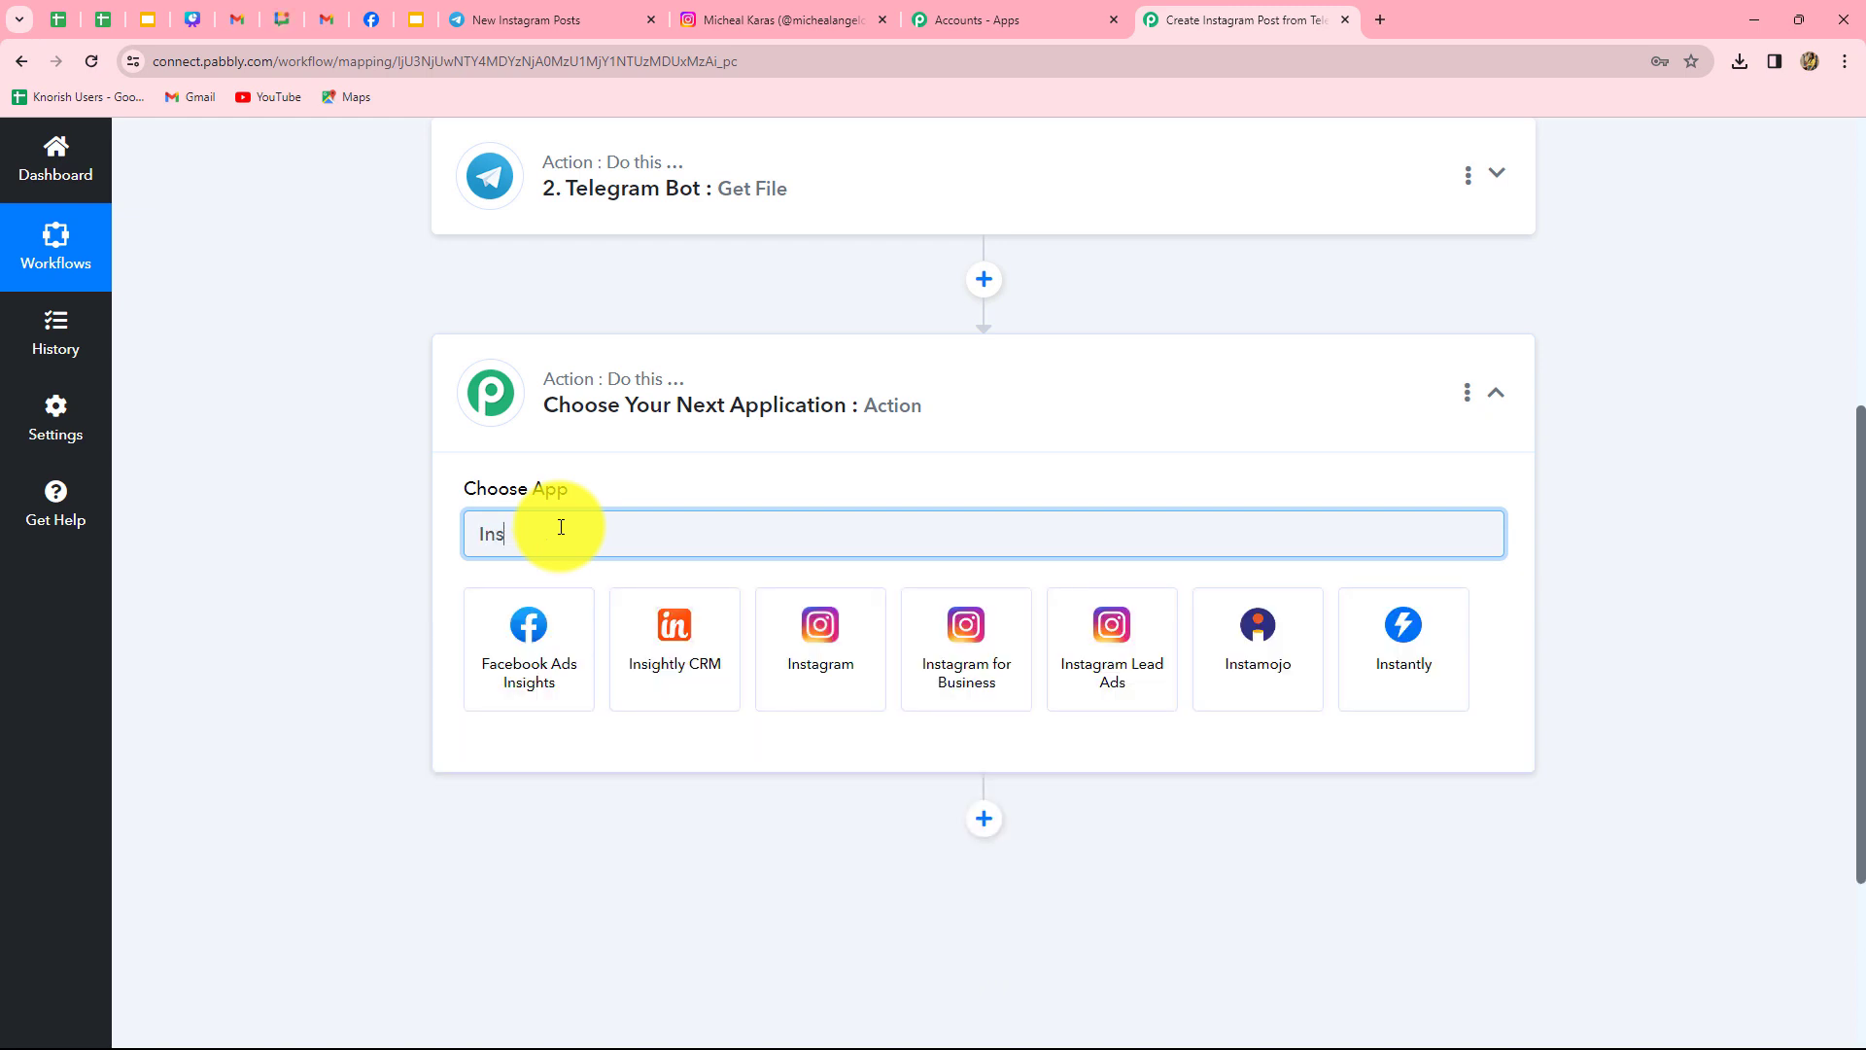
{"action": "left_click", "coordinate": [977, 649]}
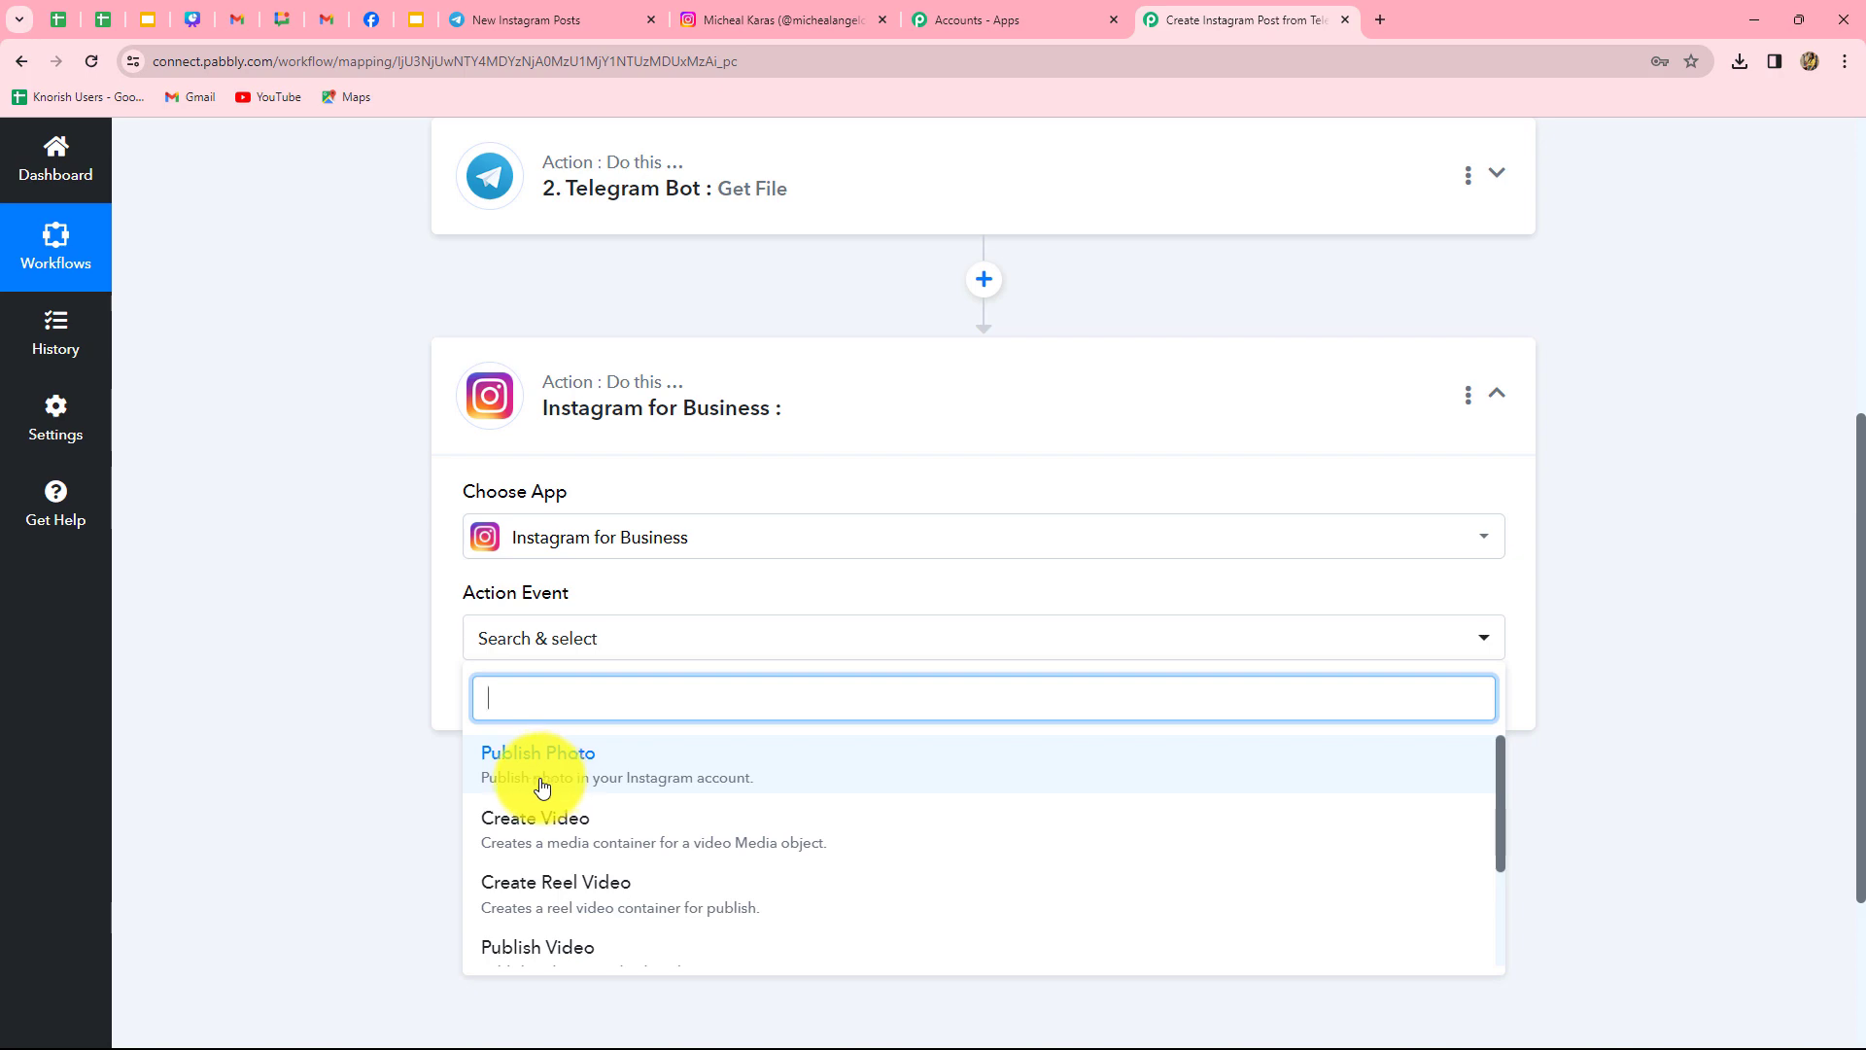
{"action": "left_click", "coordinate": [560, 780]}
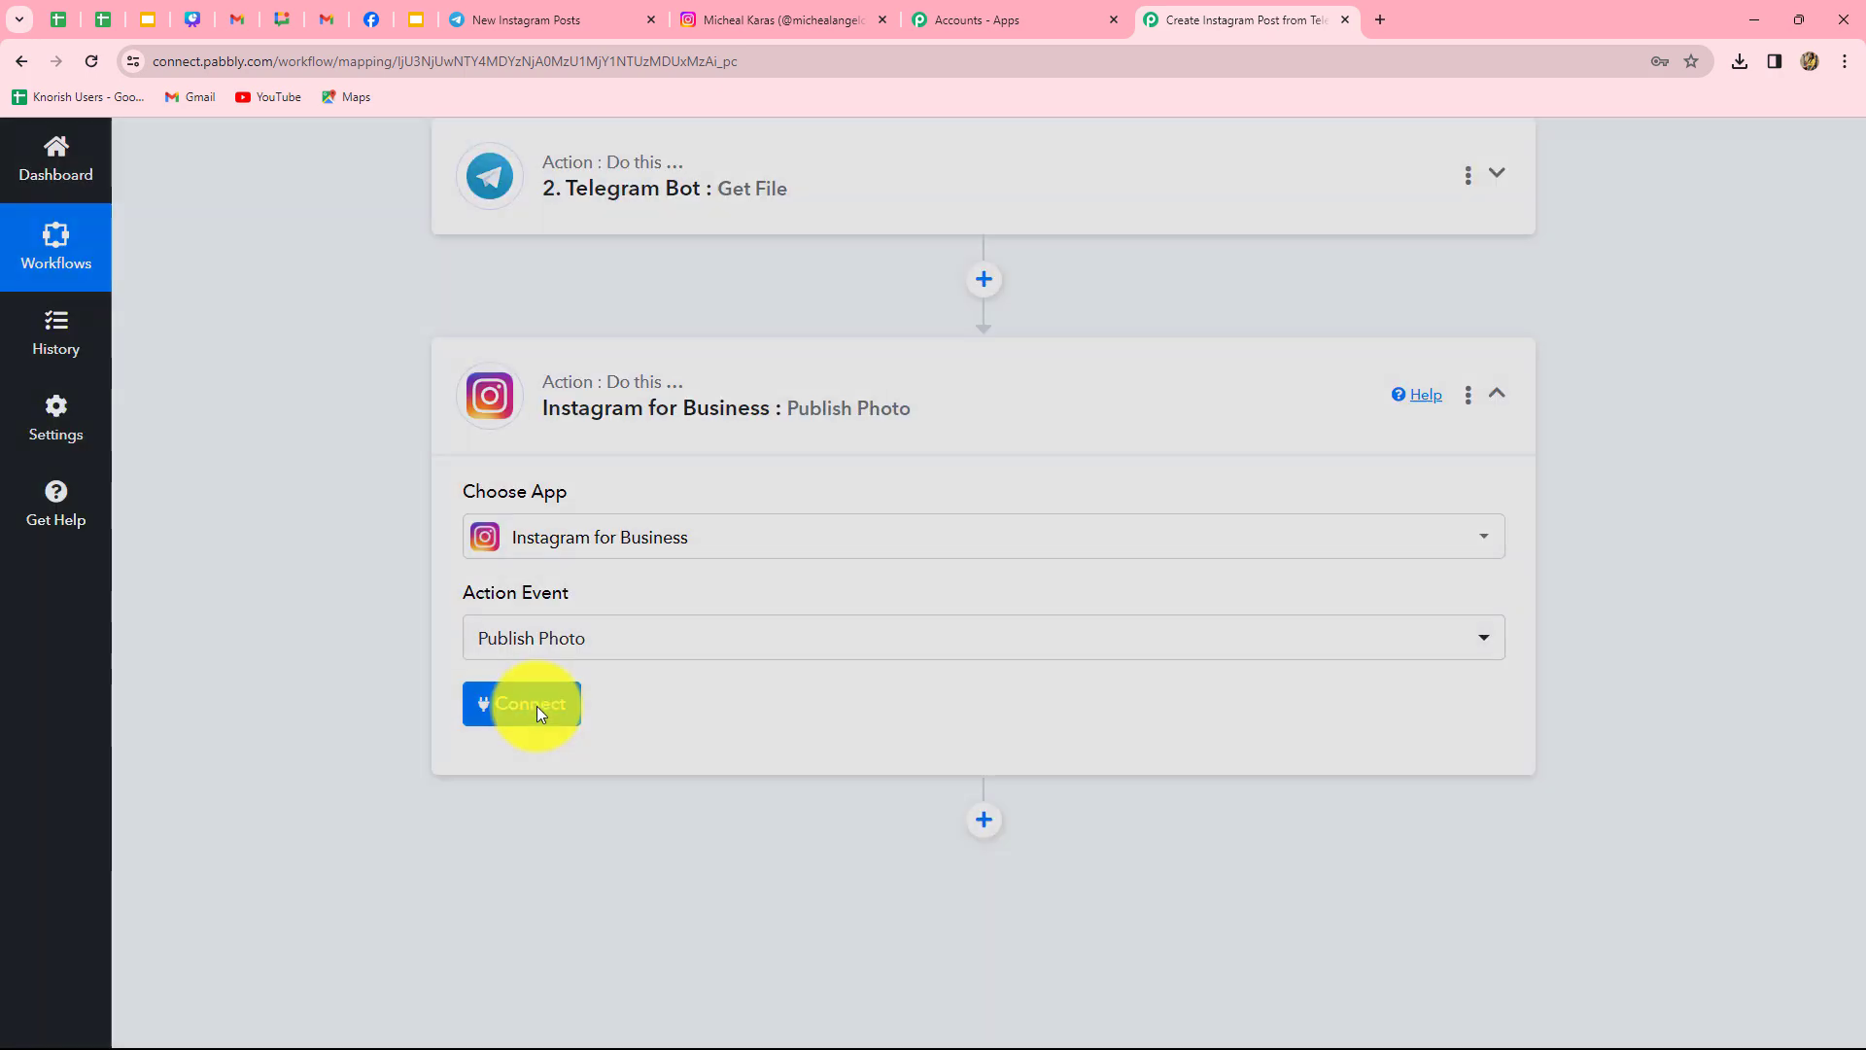
- Add and authorize a new Instagram for Business connection for the Publish Photo step
{"action": "left_click", "coordinate": [537, 706]}
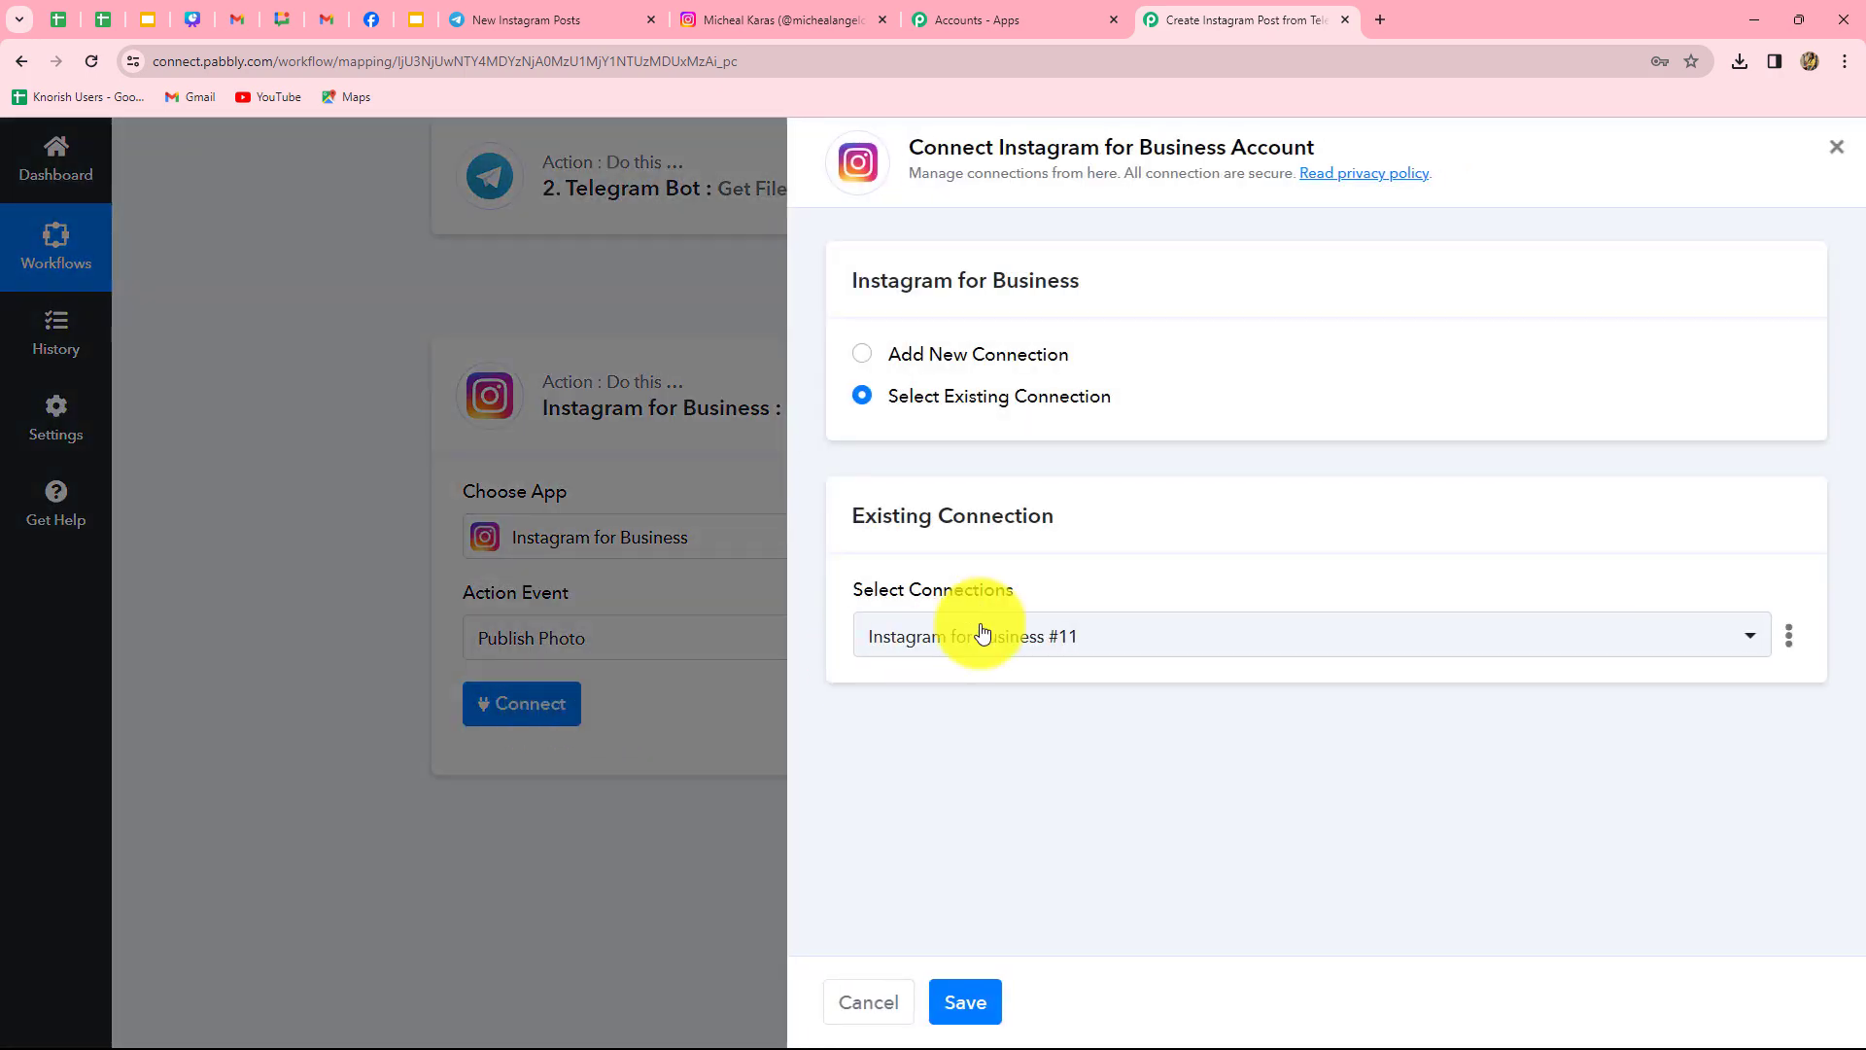
{"action": "left_click", "coordinate": [861, 354]}
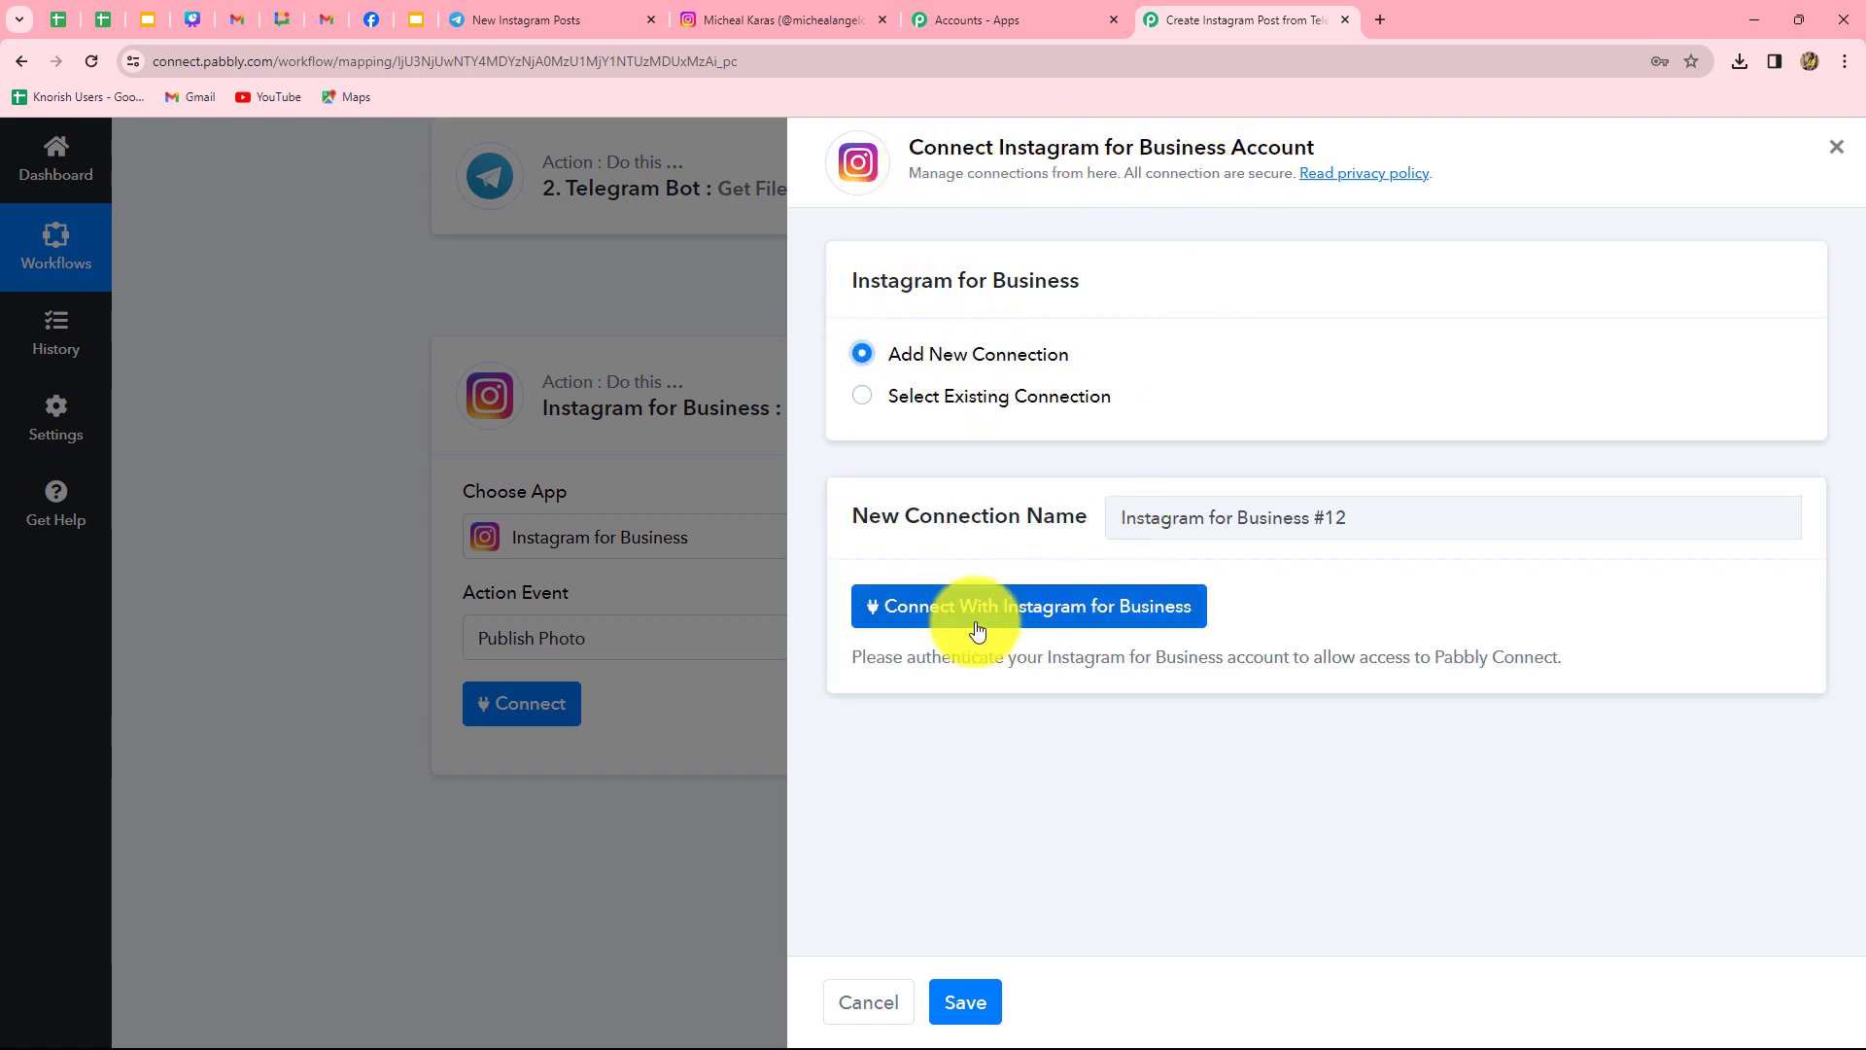
{"action": "left_click", "coordinate": [1088, 615]}
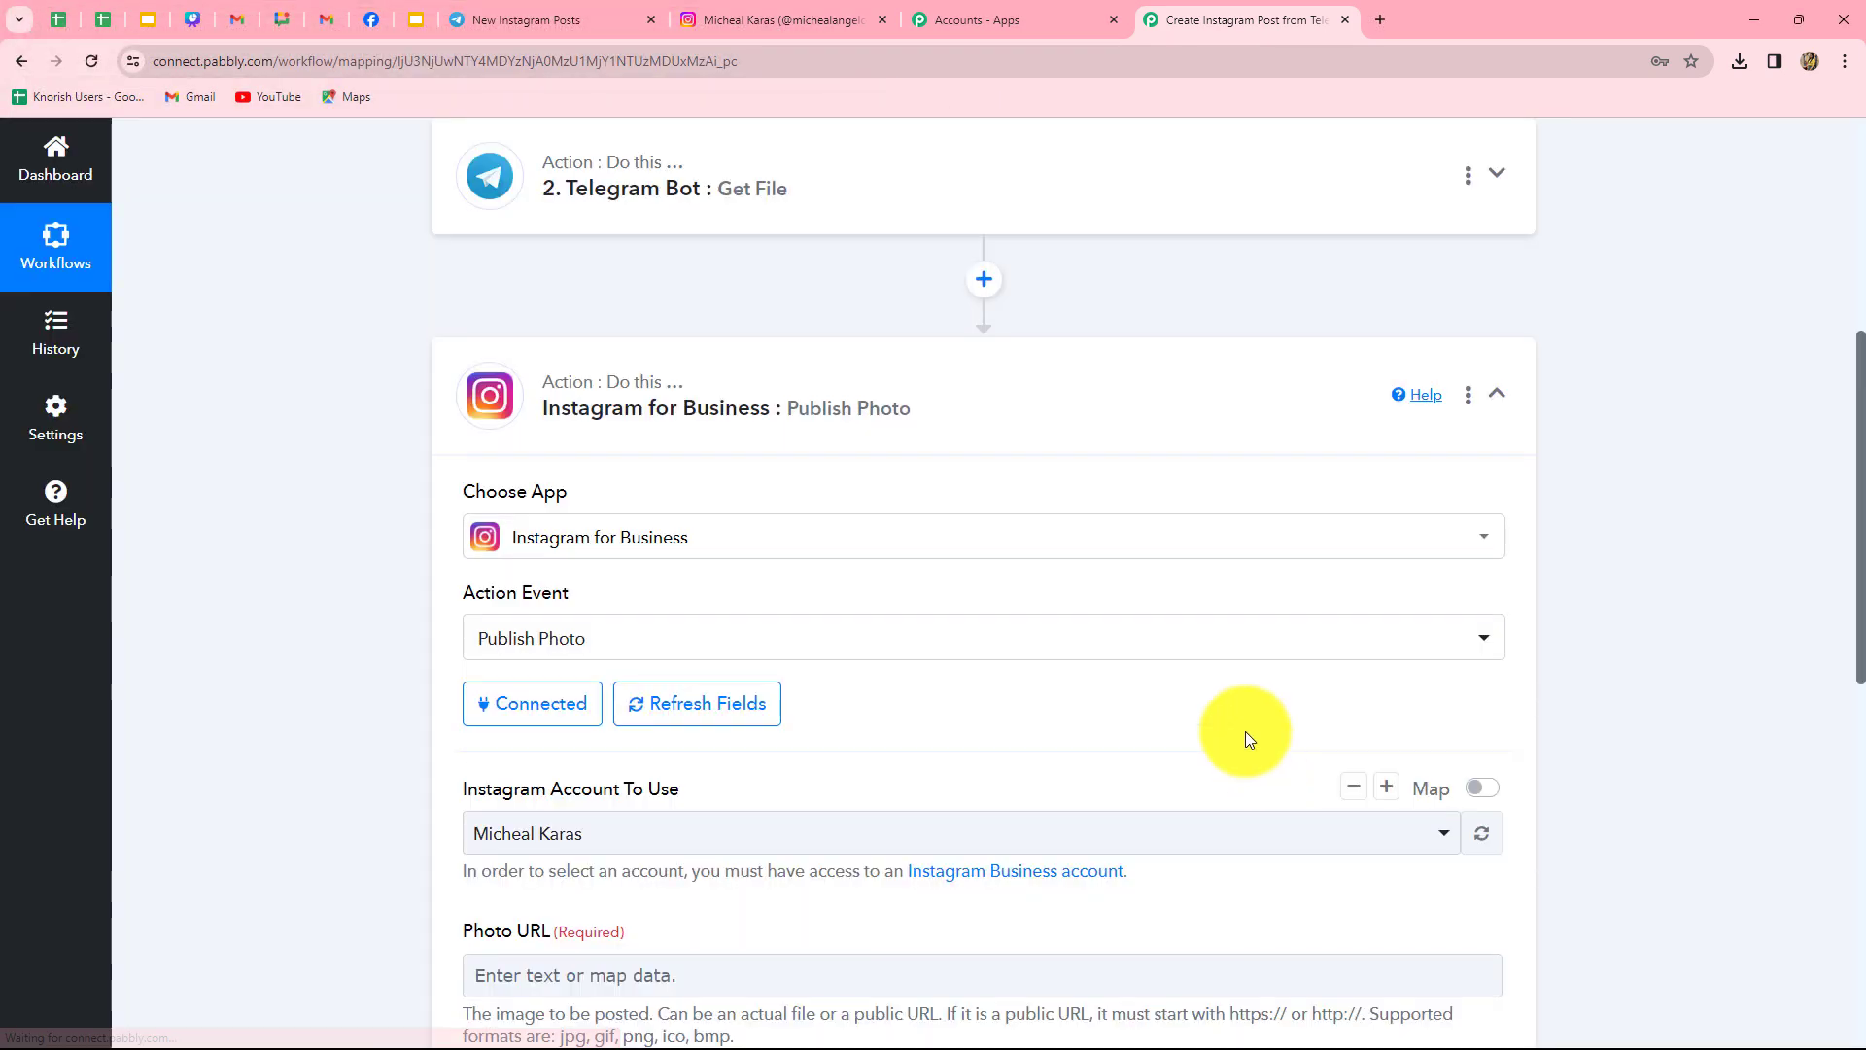
{"action": "left_click", "coordinate": [738, 18]}
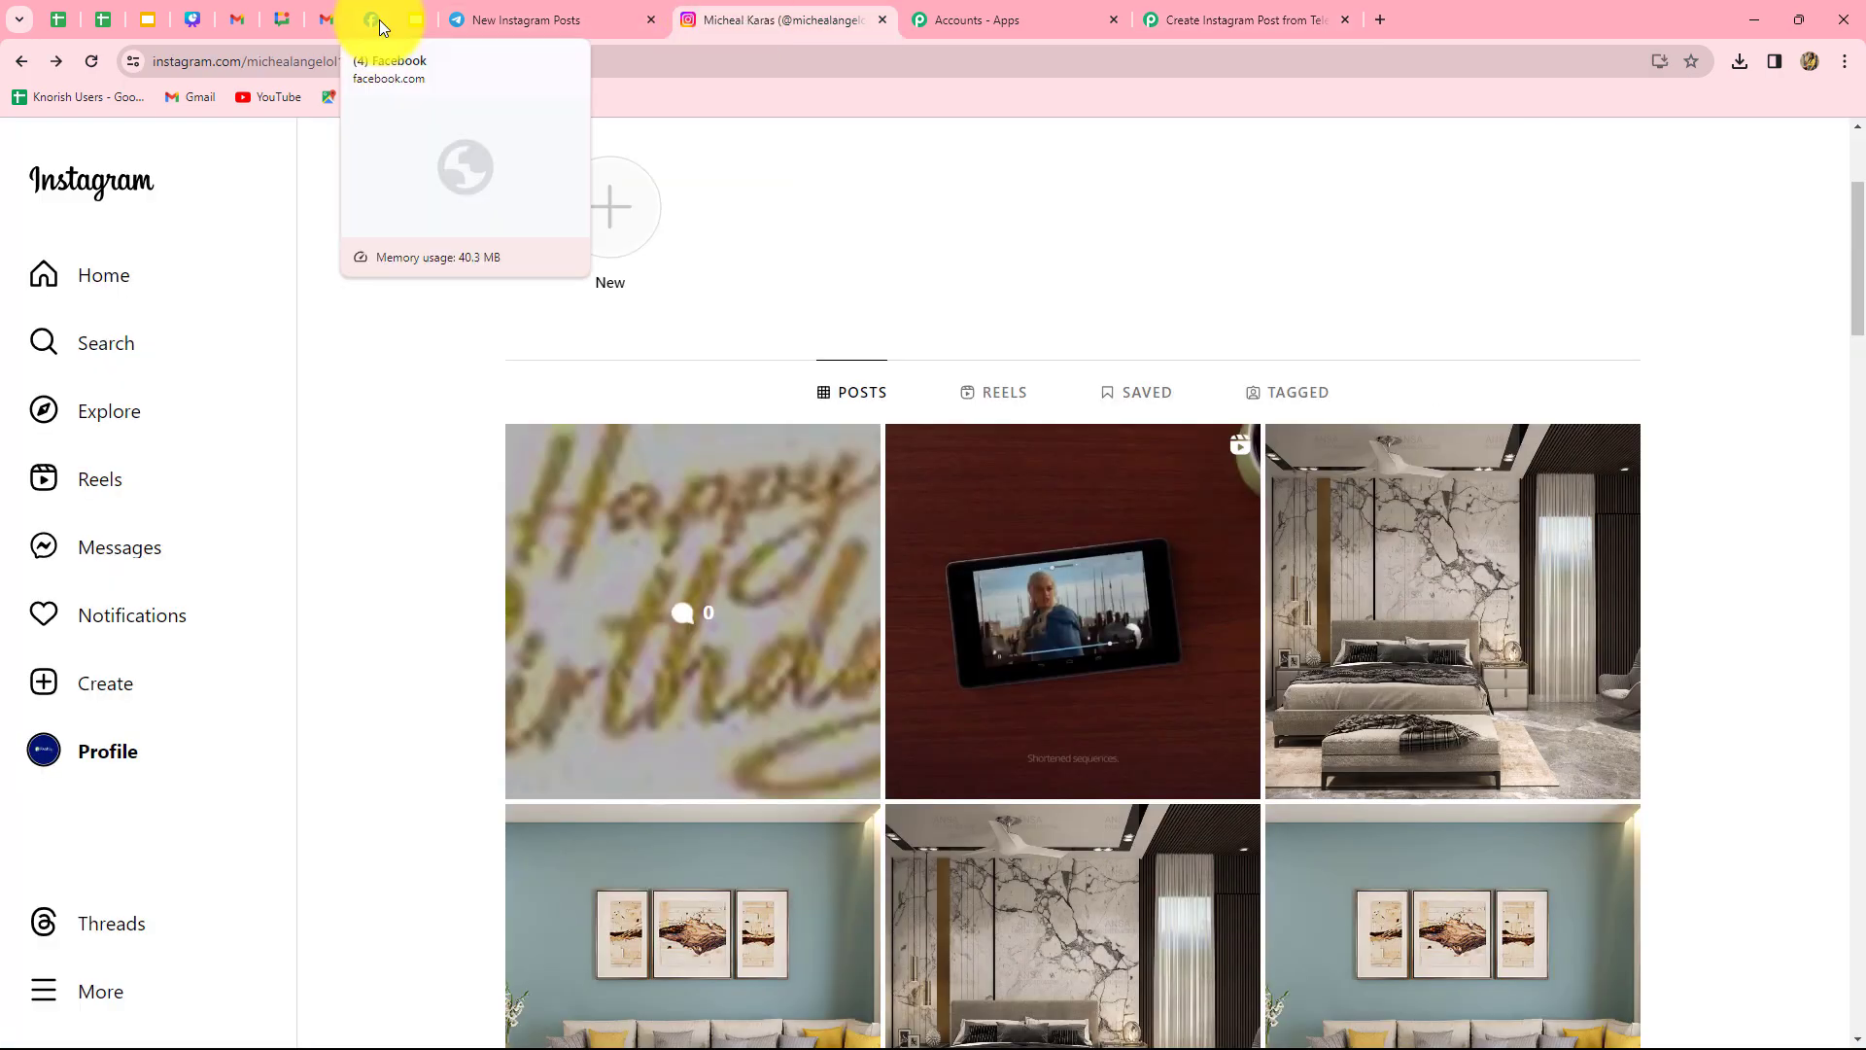
{"action": "left_click", "coordinate": [371, 19]}
{"action": "left_click", "coordinate": [1244, 19]}
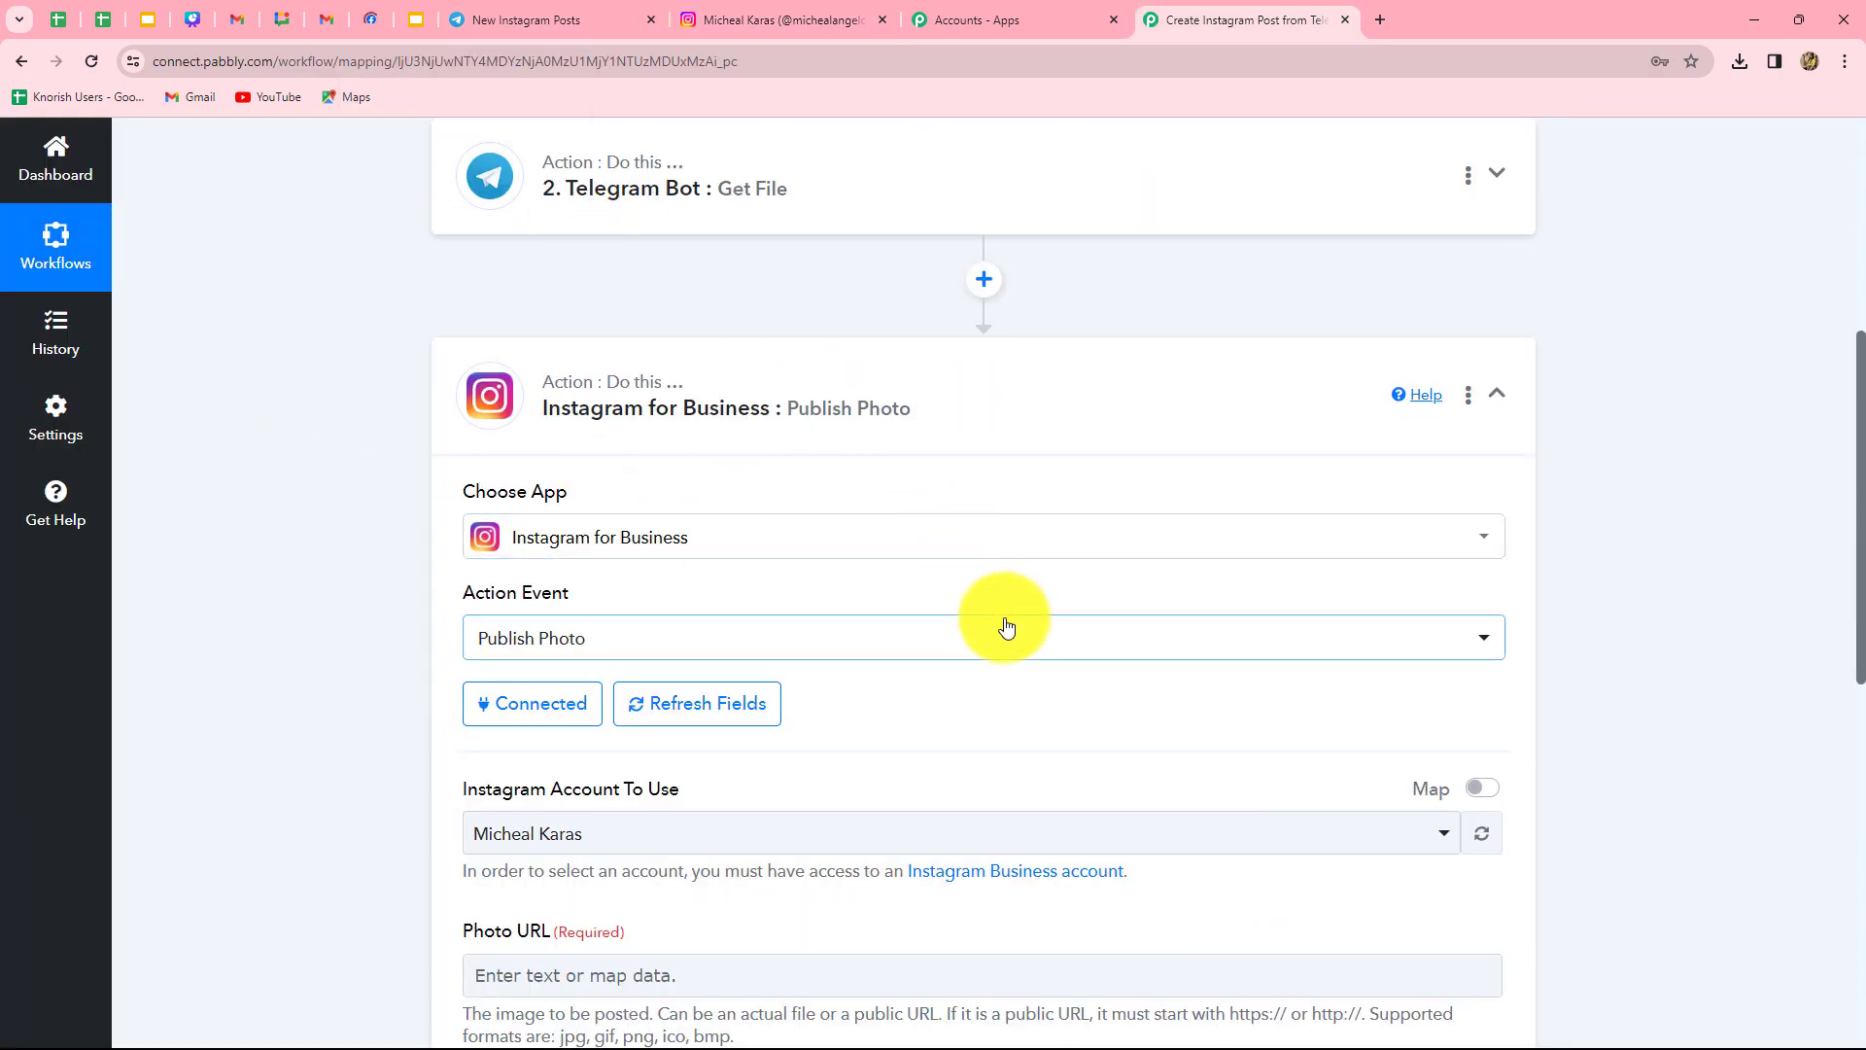
{"action": "scroll", "coordinate": [1005, 626], "scroll_direction": "down", "scroll_amount": 5}
{"action": "scroll", "coordinate": [1007, 625], "scroll_direction": "up", "scroll_amount": 2}
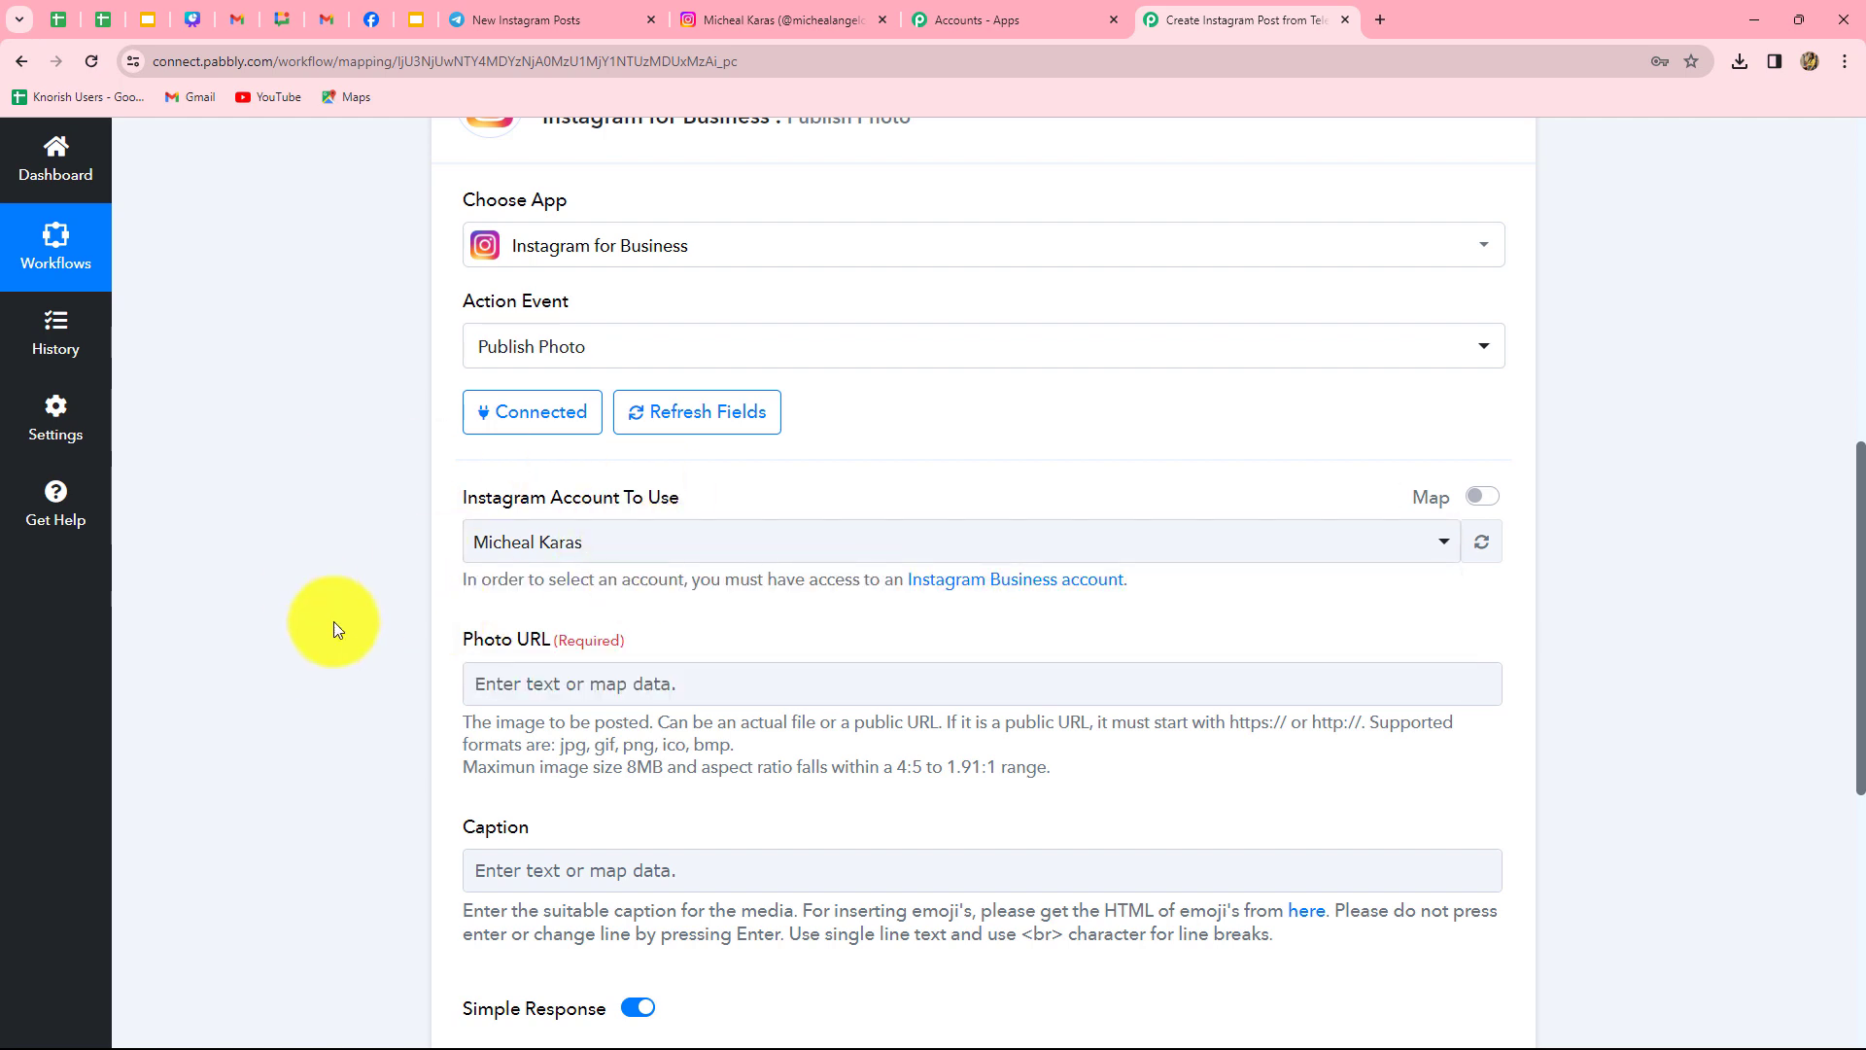
{"action": "scroll", "coordinate": [816, 677], "scroll_direction": "down", "scroll_amount": 1}
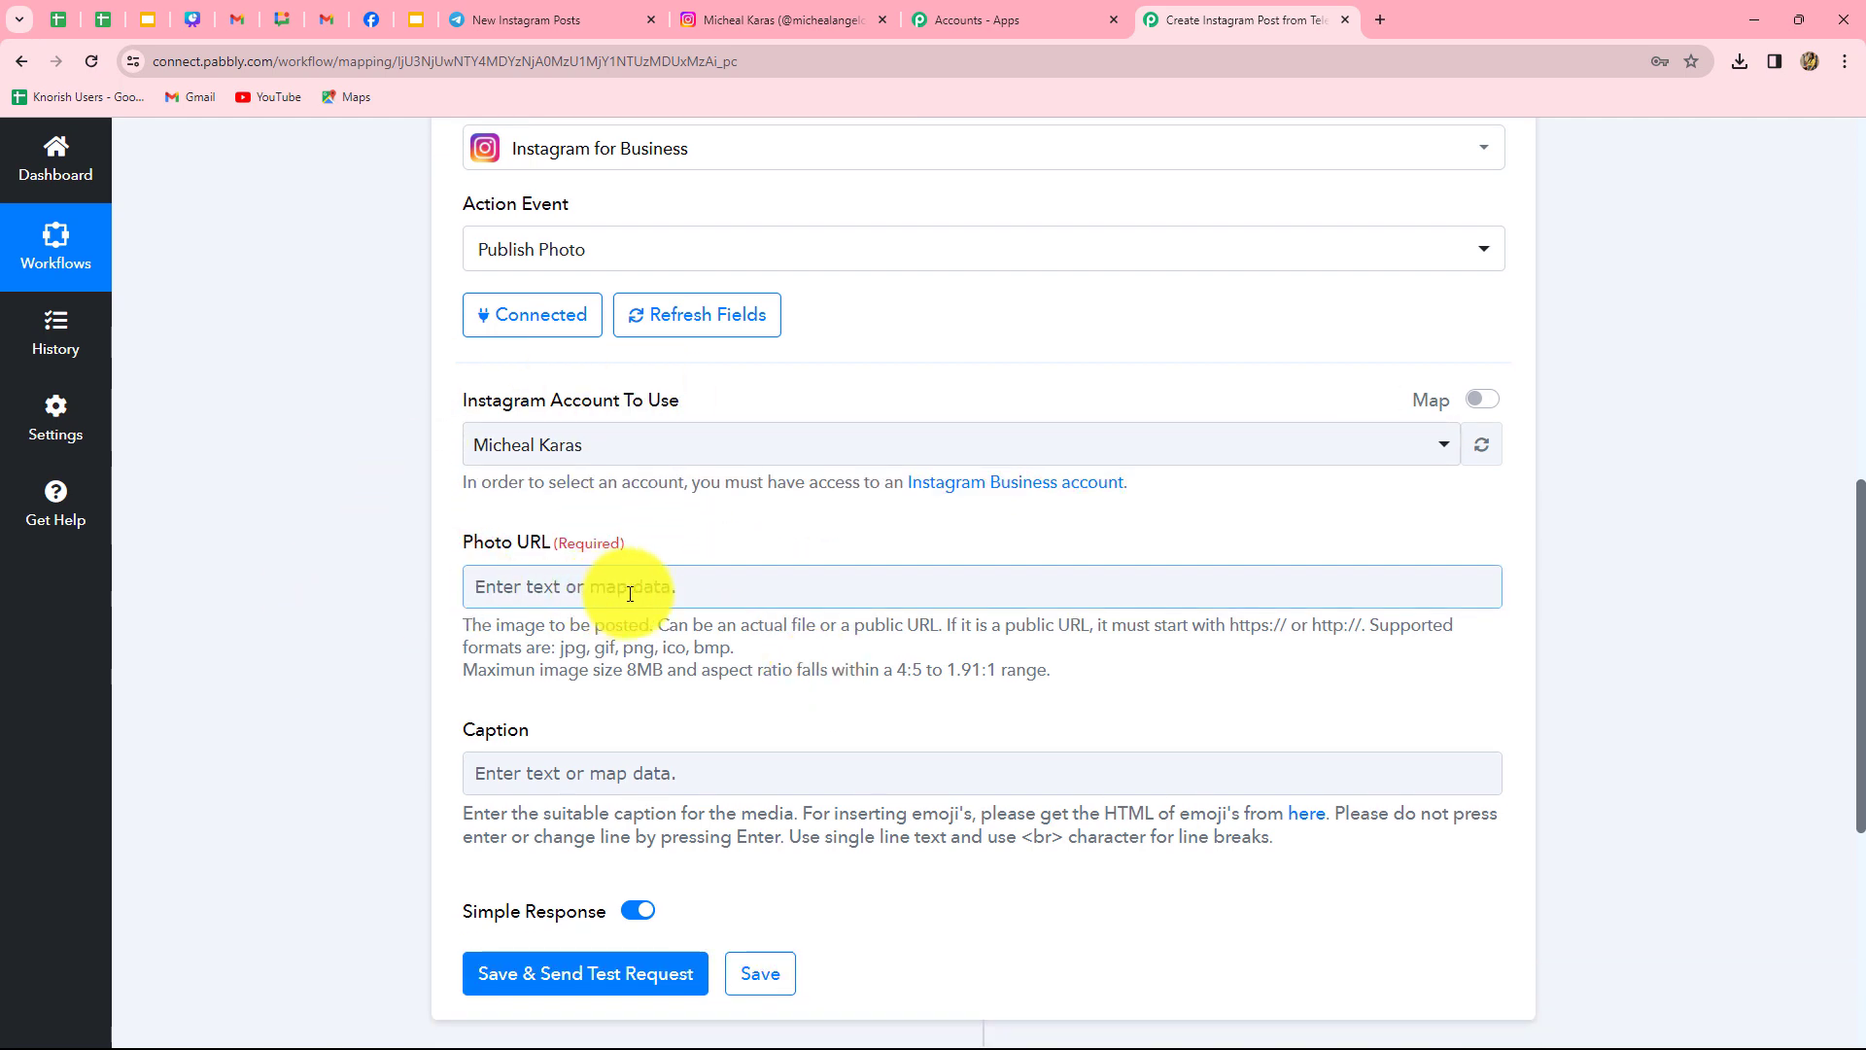
{"action": "scroll", "coordinate": [630, 593], "scroll_direction": "down", "scroll_amount": 2}
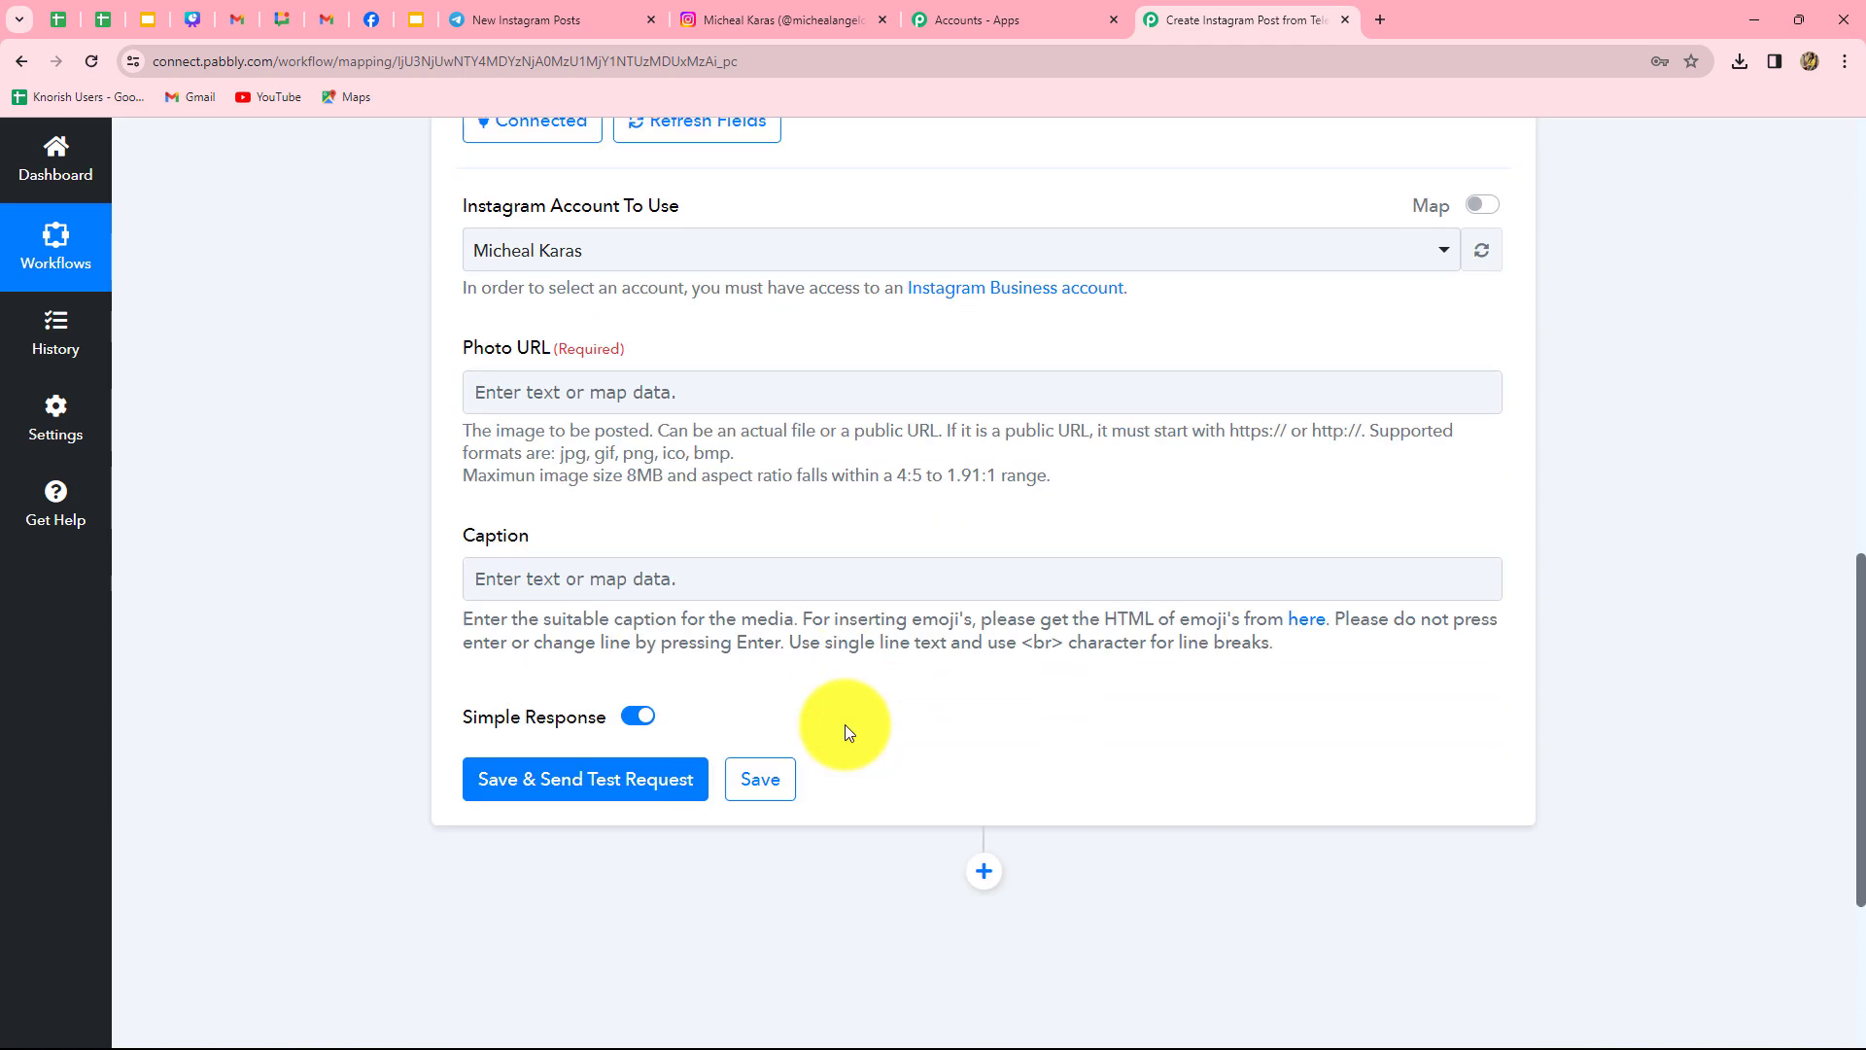
{"action": "scroll", "coordinate": [843, 725], "scroll_direction": "up", "scroll_amount": 15}
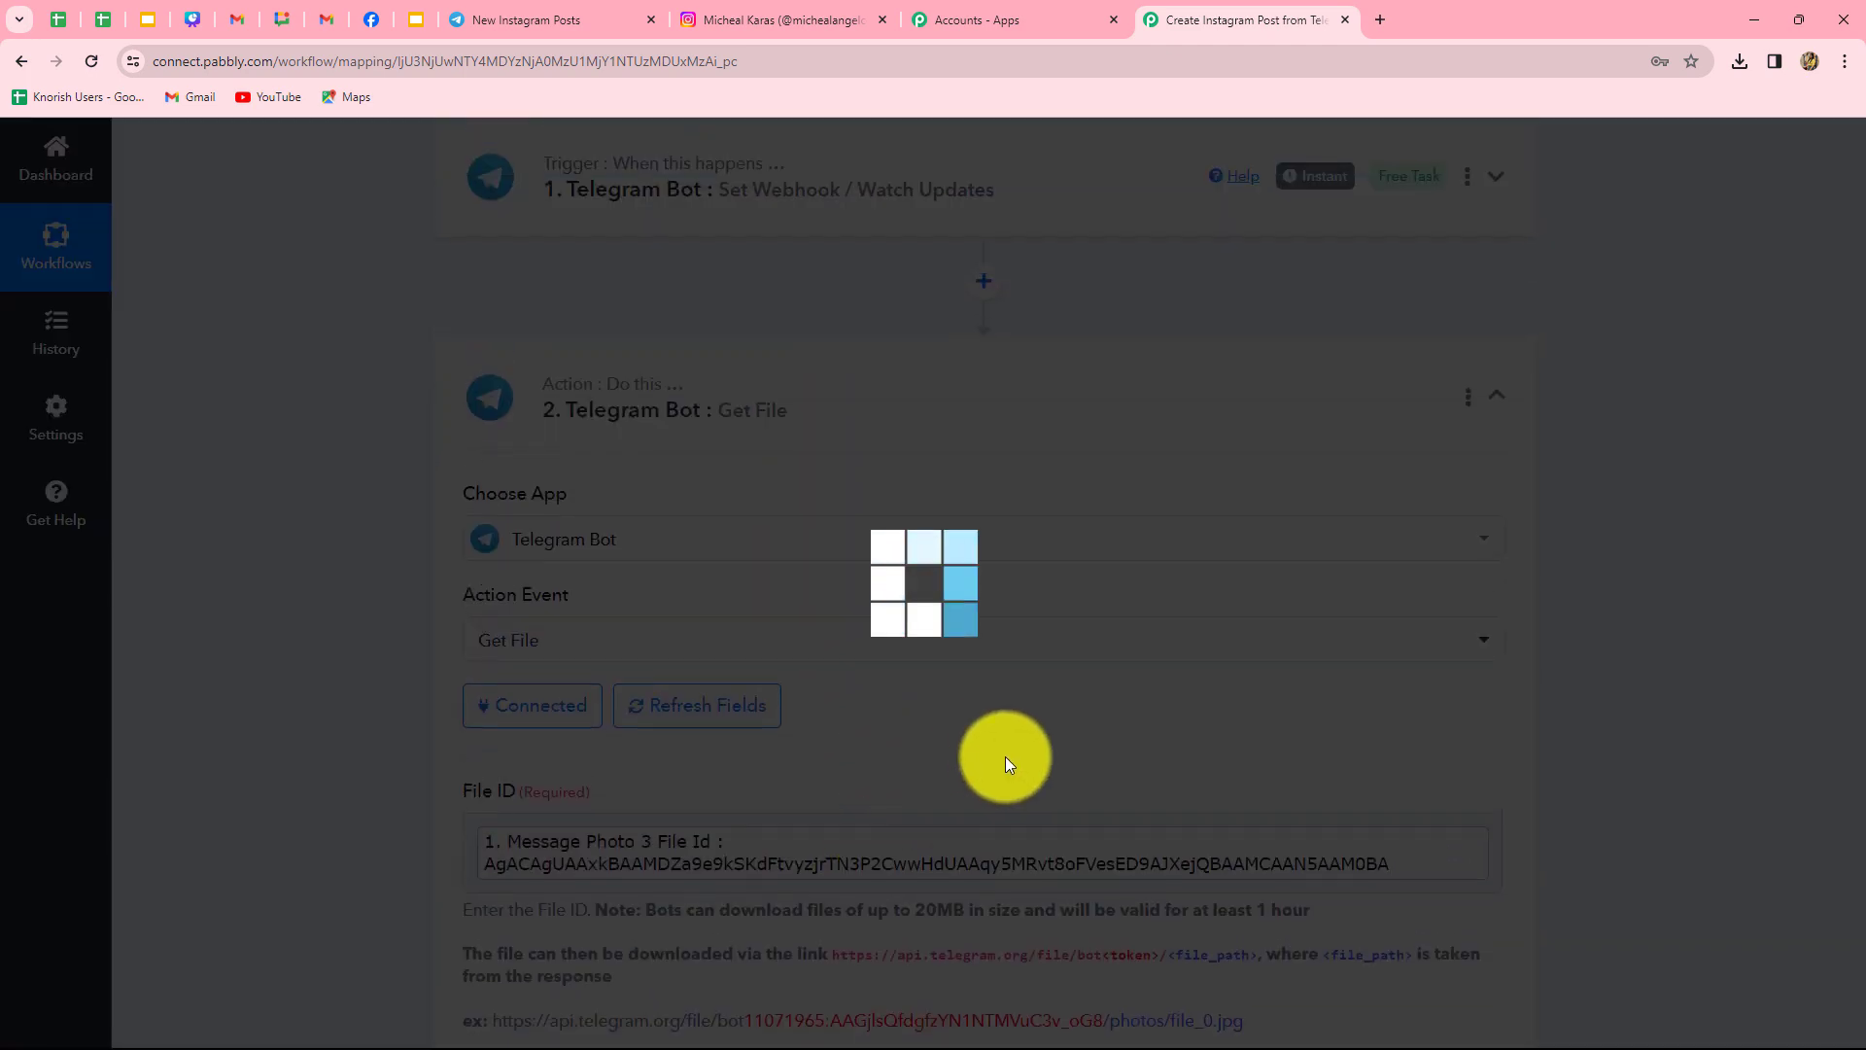
{"action": "scroll", "coordinate": [1047, 760], "scroll_direction": "down", "scroll_amount": 4}
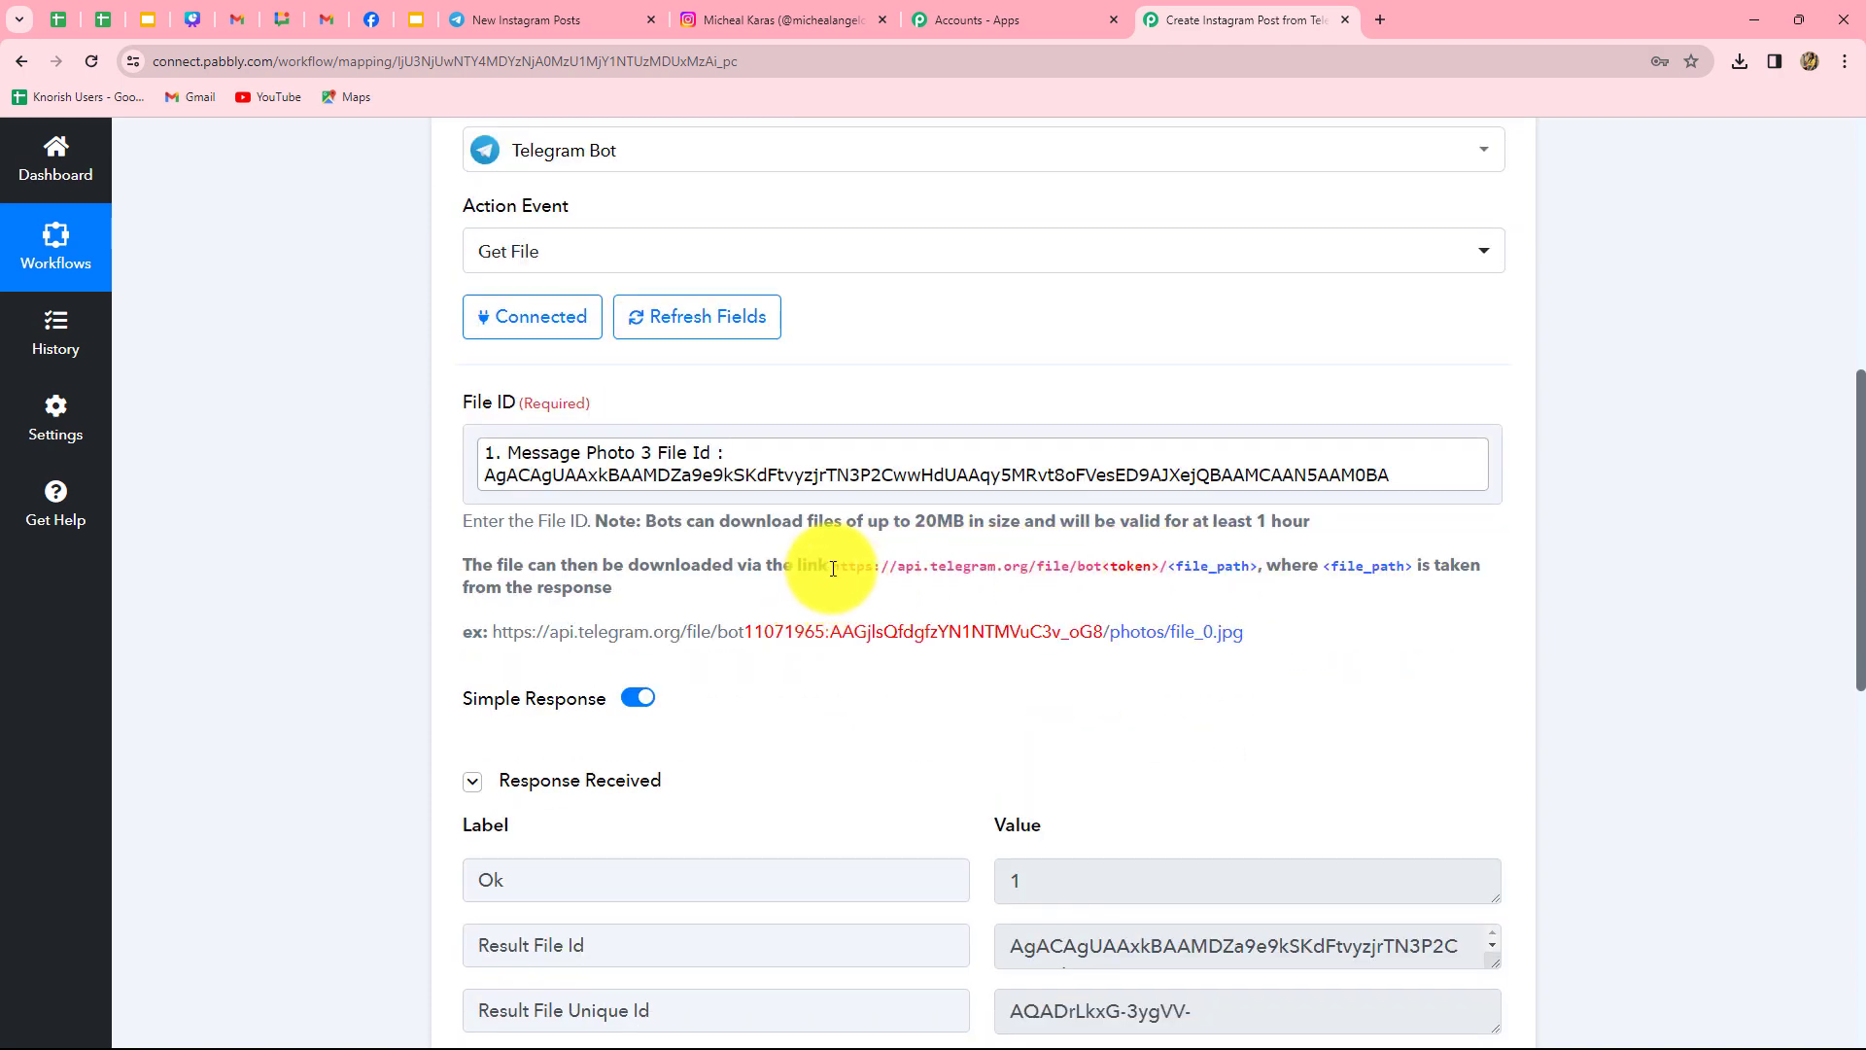
{"action": "left_click_drag", "start_coordinate": [833, 568], "coordinate": [1260, 569]}
{"action": "key", "text": "ctrl+c"}
{"action": "scroll", "coordinate": [1222, 604], "scroll_direction": "down", "scroll_amount": 3}
{"action": "scroll", "coordinate": [1222, 604], "scroll_direction": "down", "scroll_amount": 7}
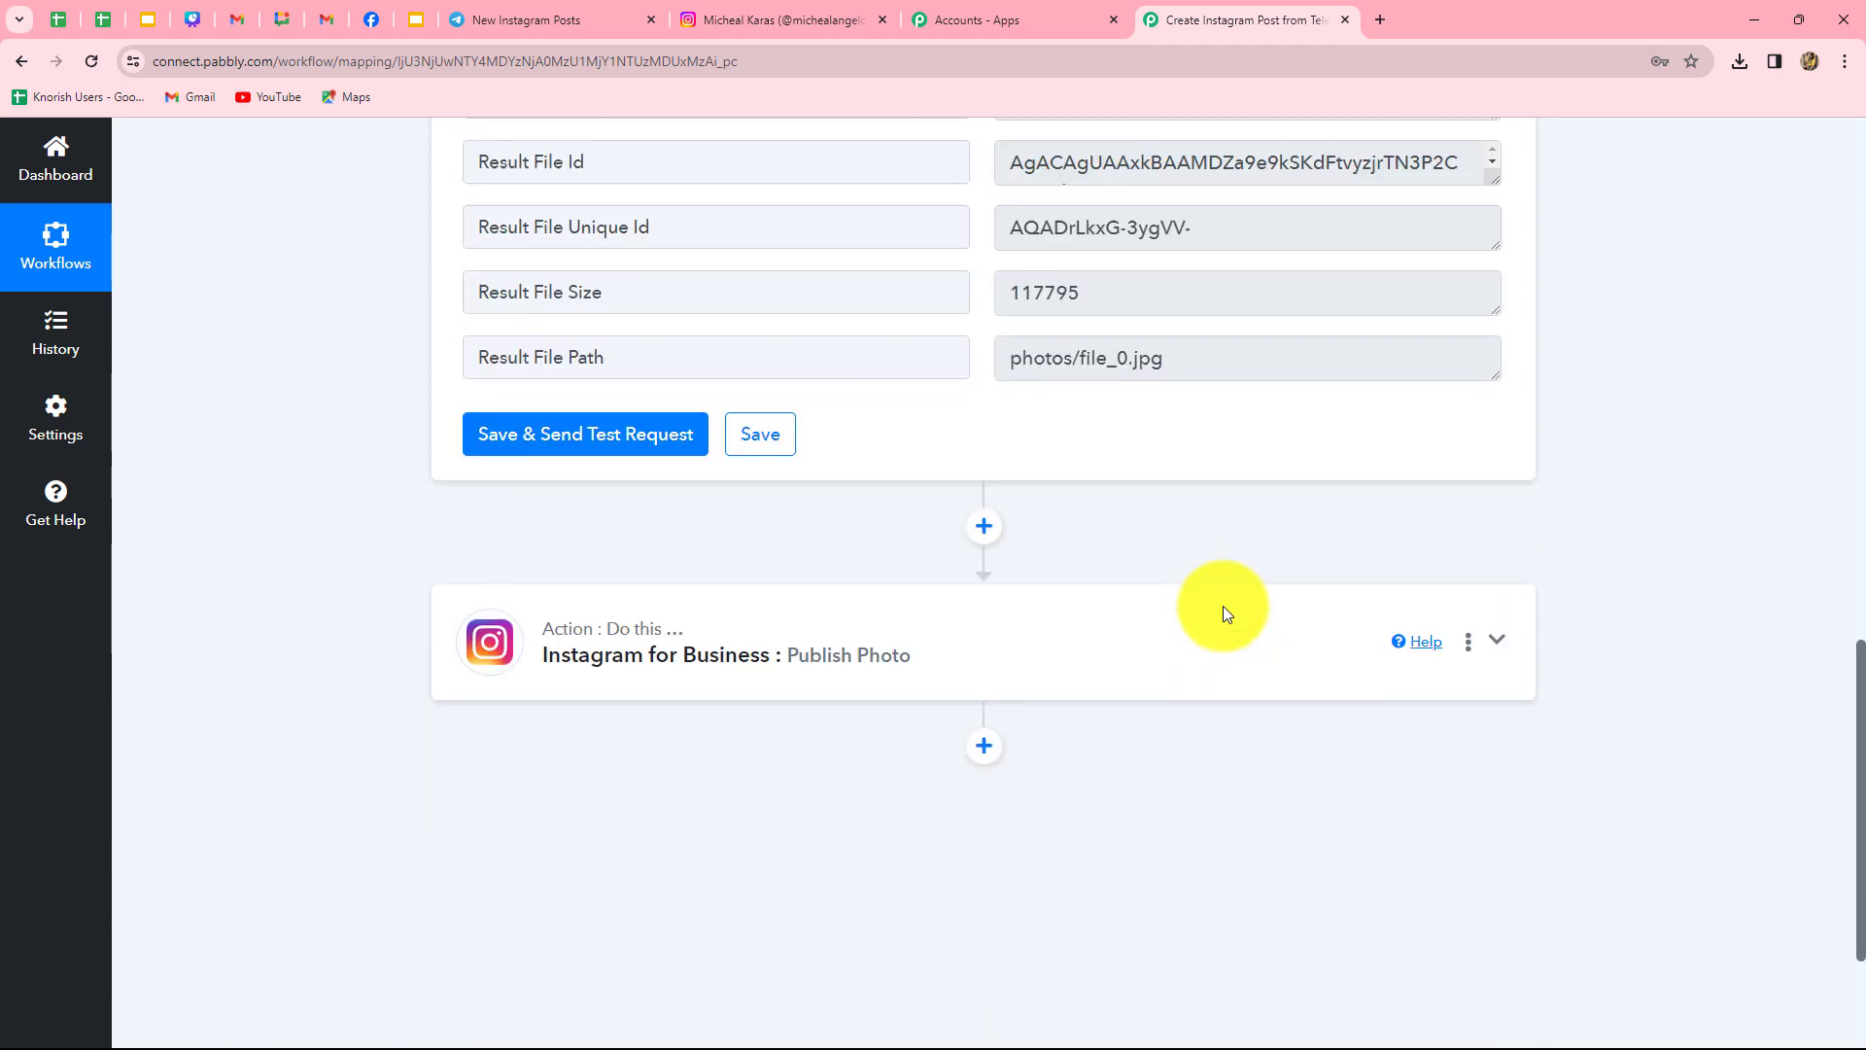
{"action": "left_click", "coordinate": [975, 458]}
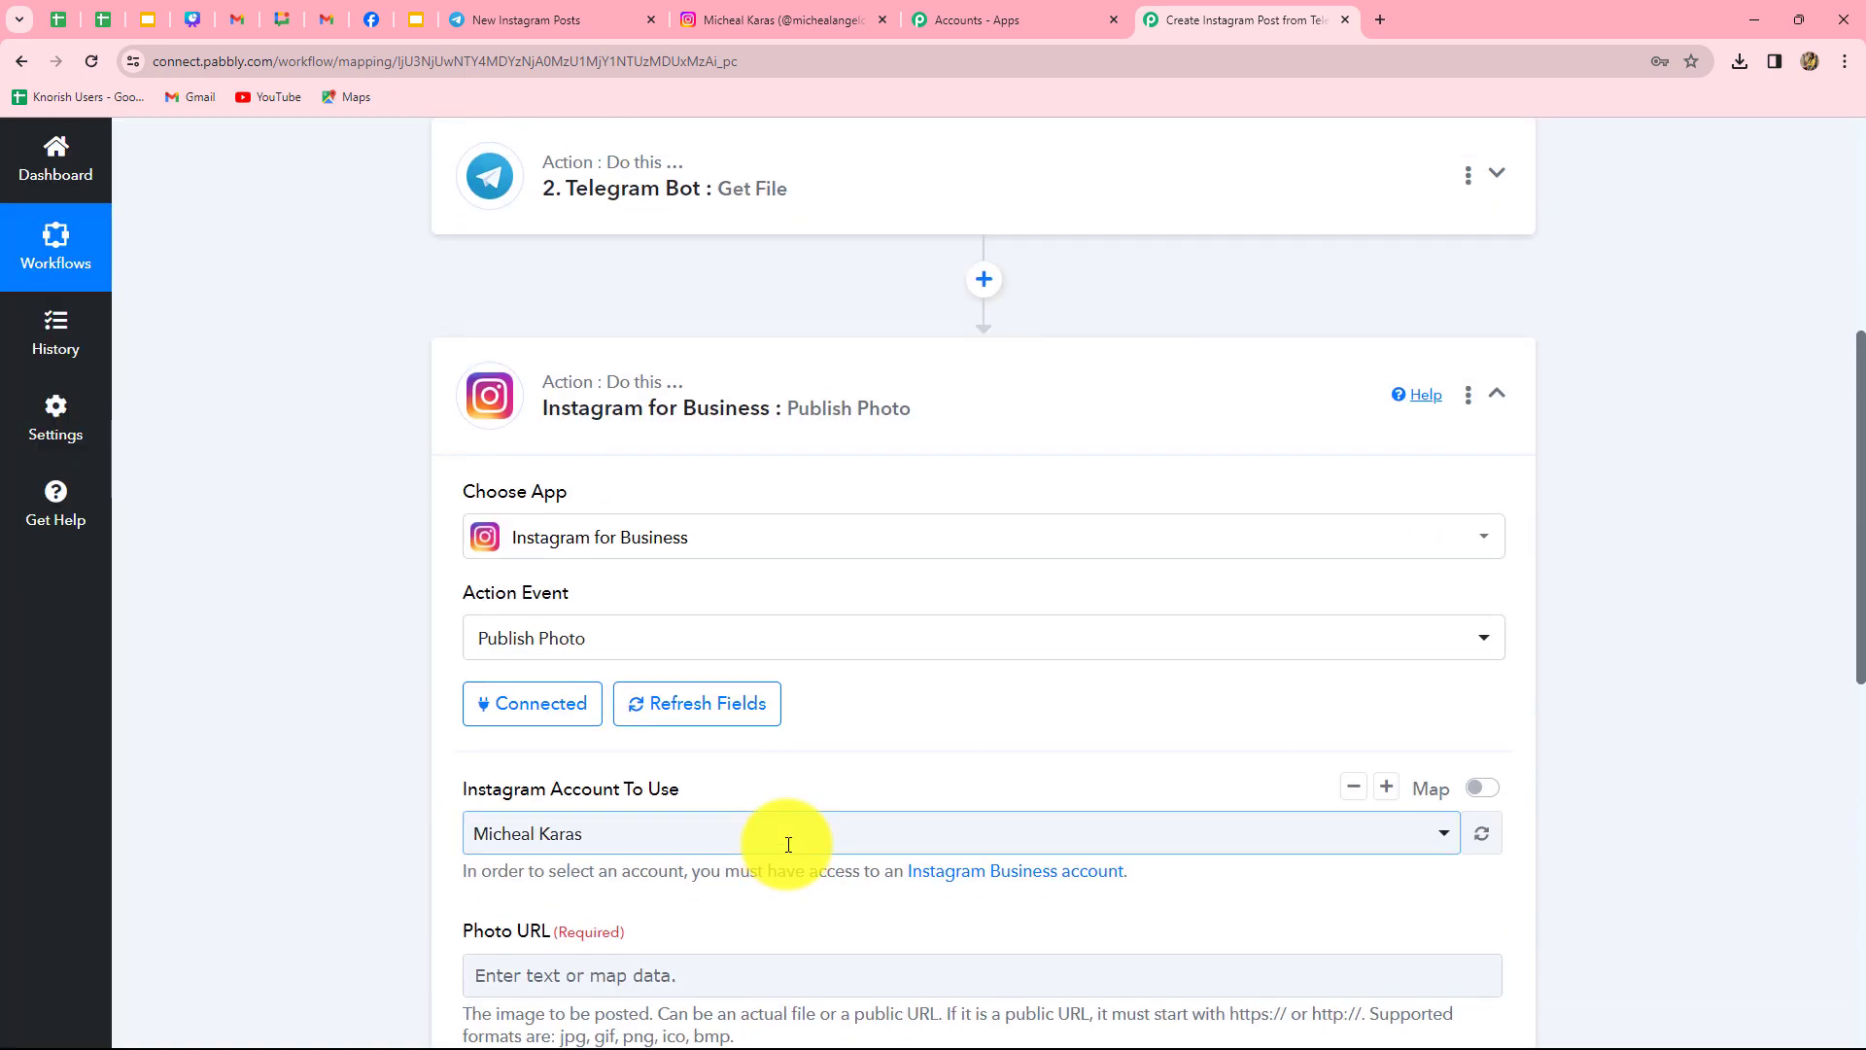
{"action": "scroll", "coordinate": [768, 739], "scroll_direction": "down", "scroll_amount": 5}
- Paste the Telegram file link into Photo URL, replacing <token> with the bot's API token from BotFather
{"action": "left_click", "coordinate": [680, 486]}
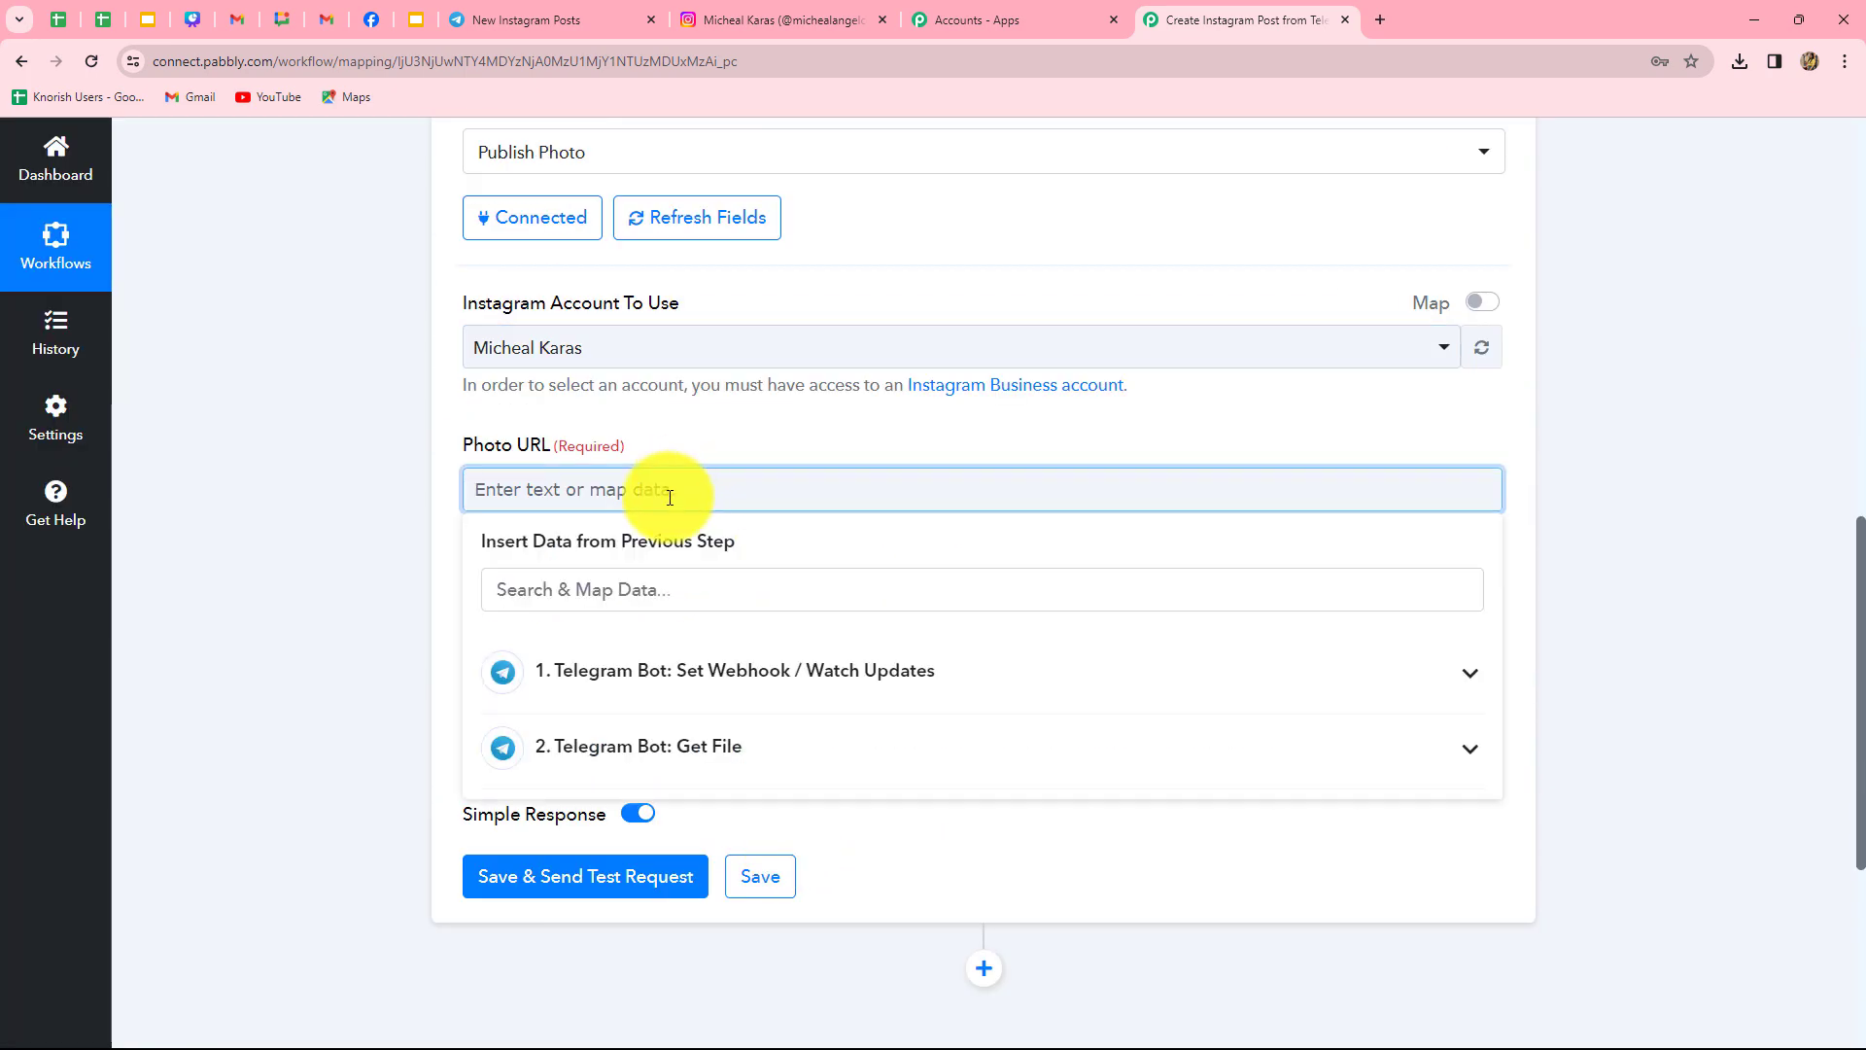
{"action": "key", "text": "ctrl+v"}
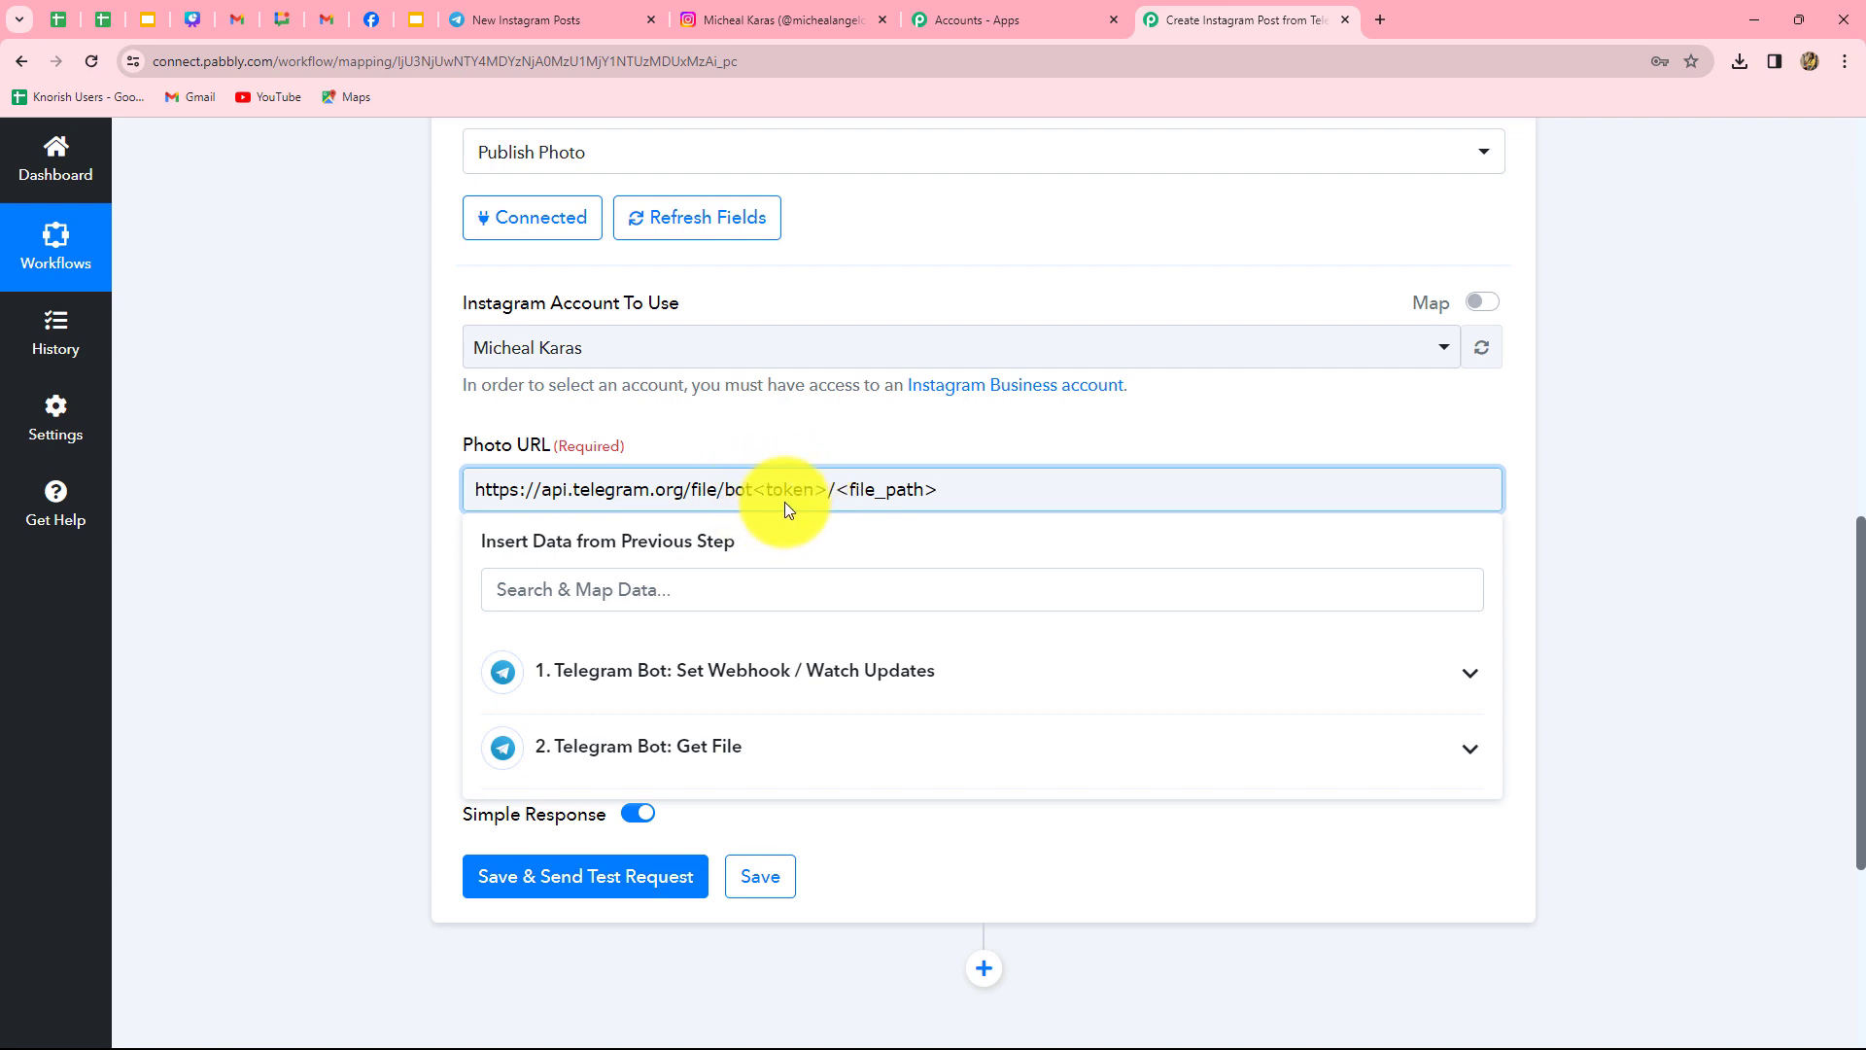
{"action": "left_click", "coordinate": [523, 16]}
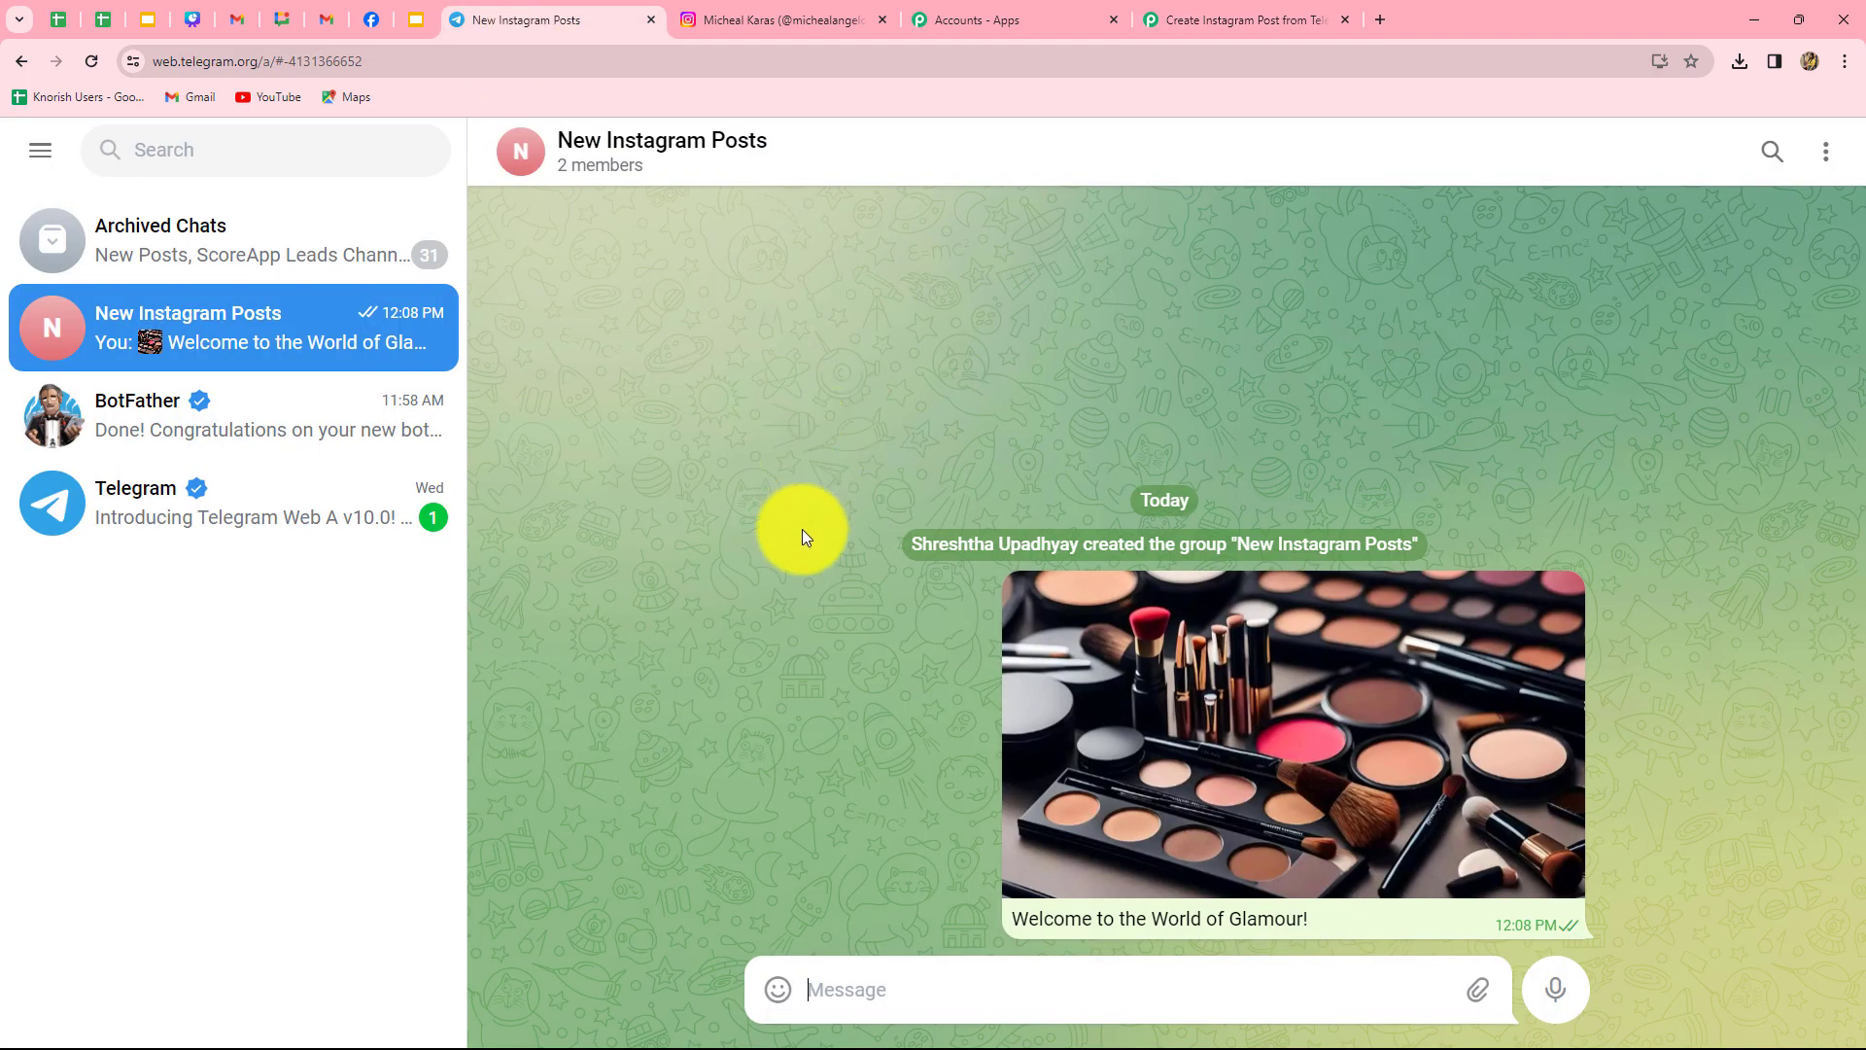
{"action": "left_click", "coordinate": [275, 417]}
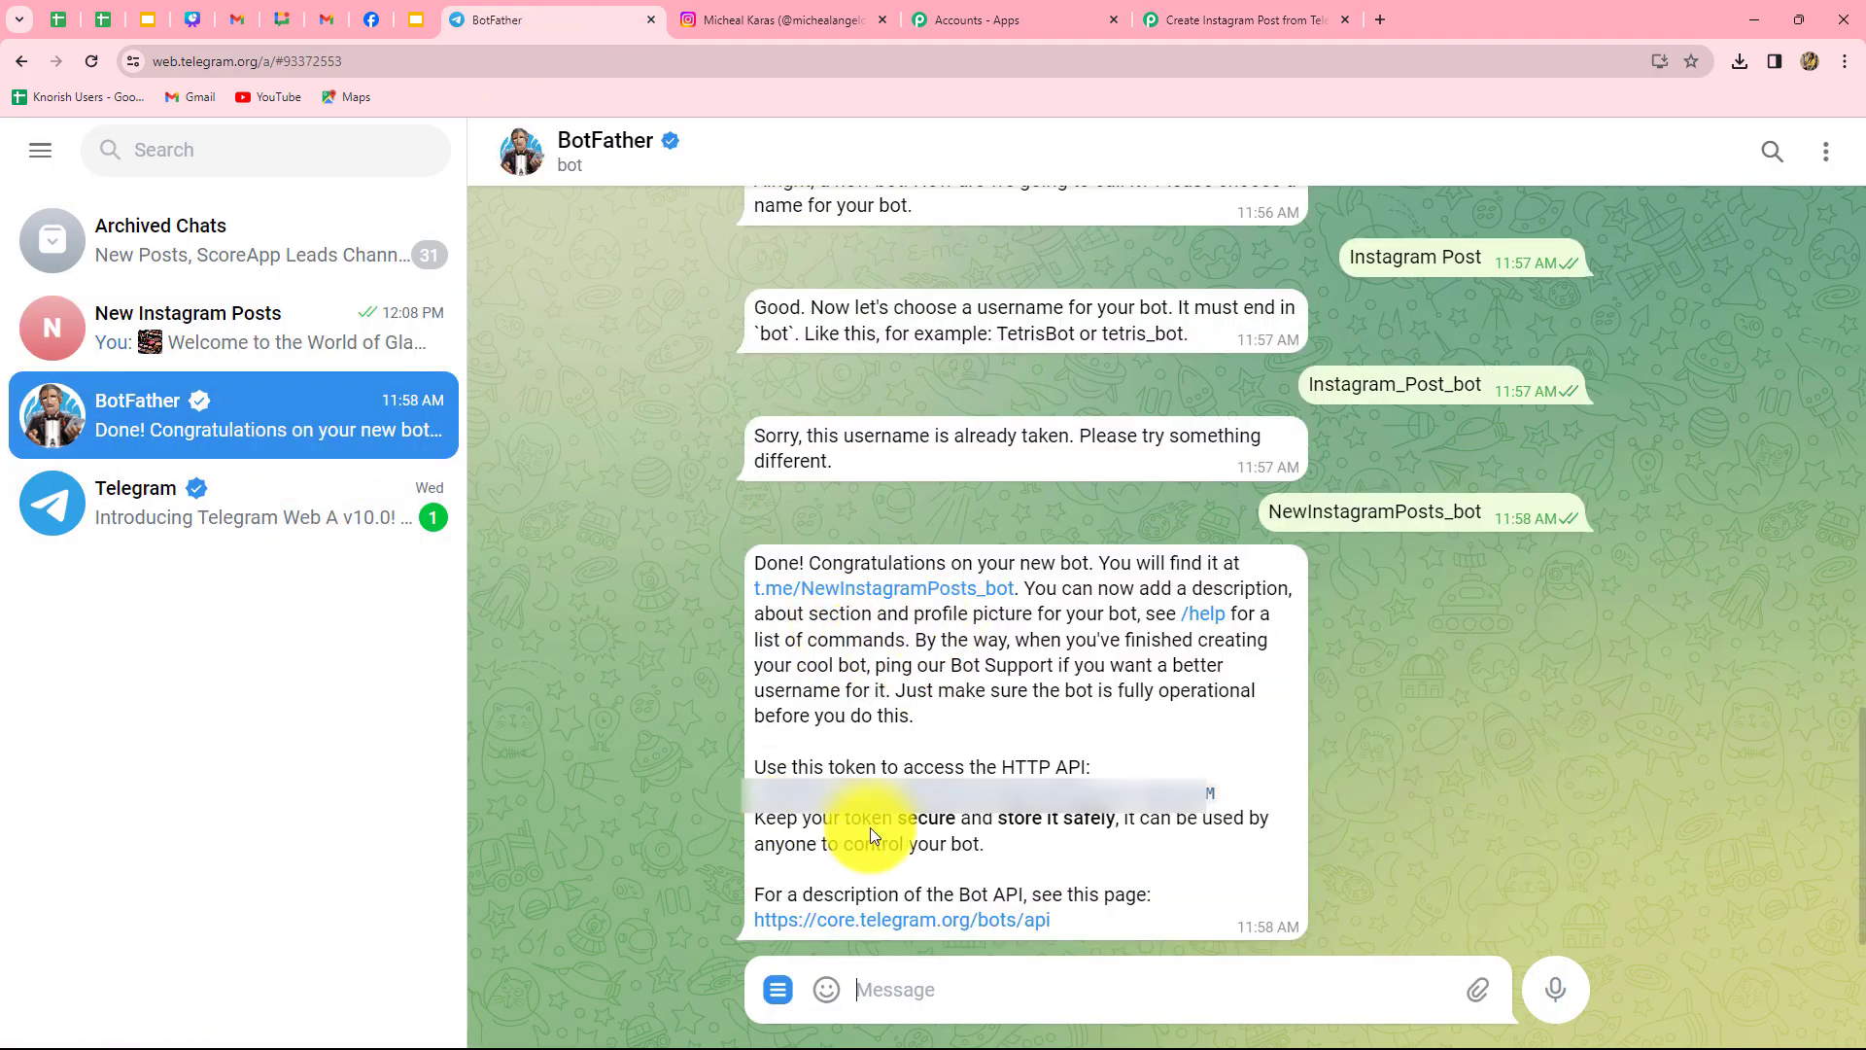
{"action": "left_click_drag", "start_coordinate": [741, 792], "coordinate": [1221, 796]}
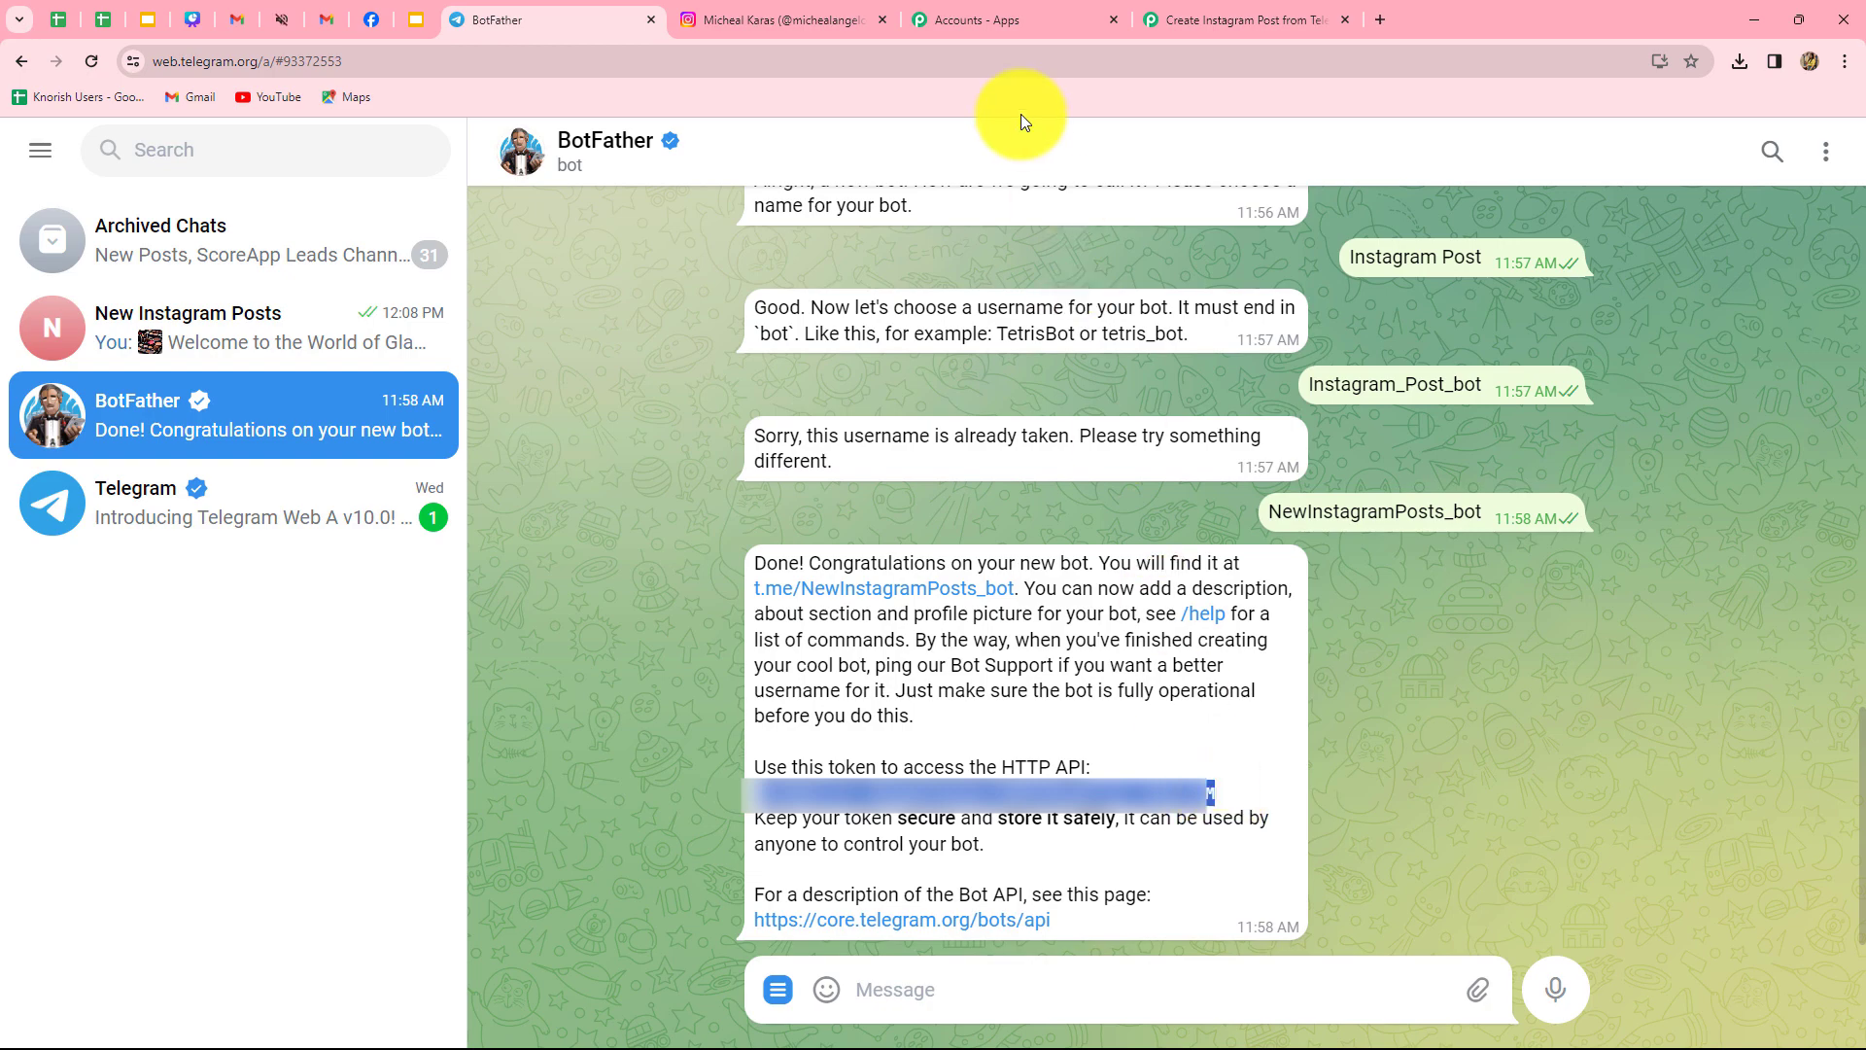
{"action": "left_click", "coordinate": [1197, 11]}
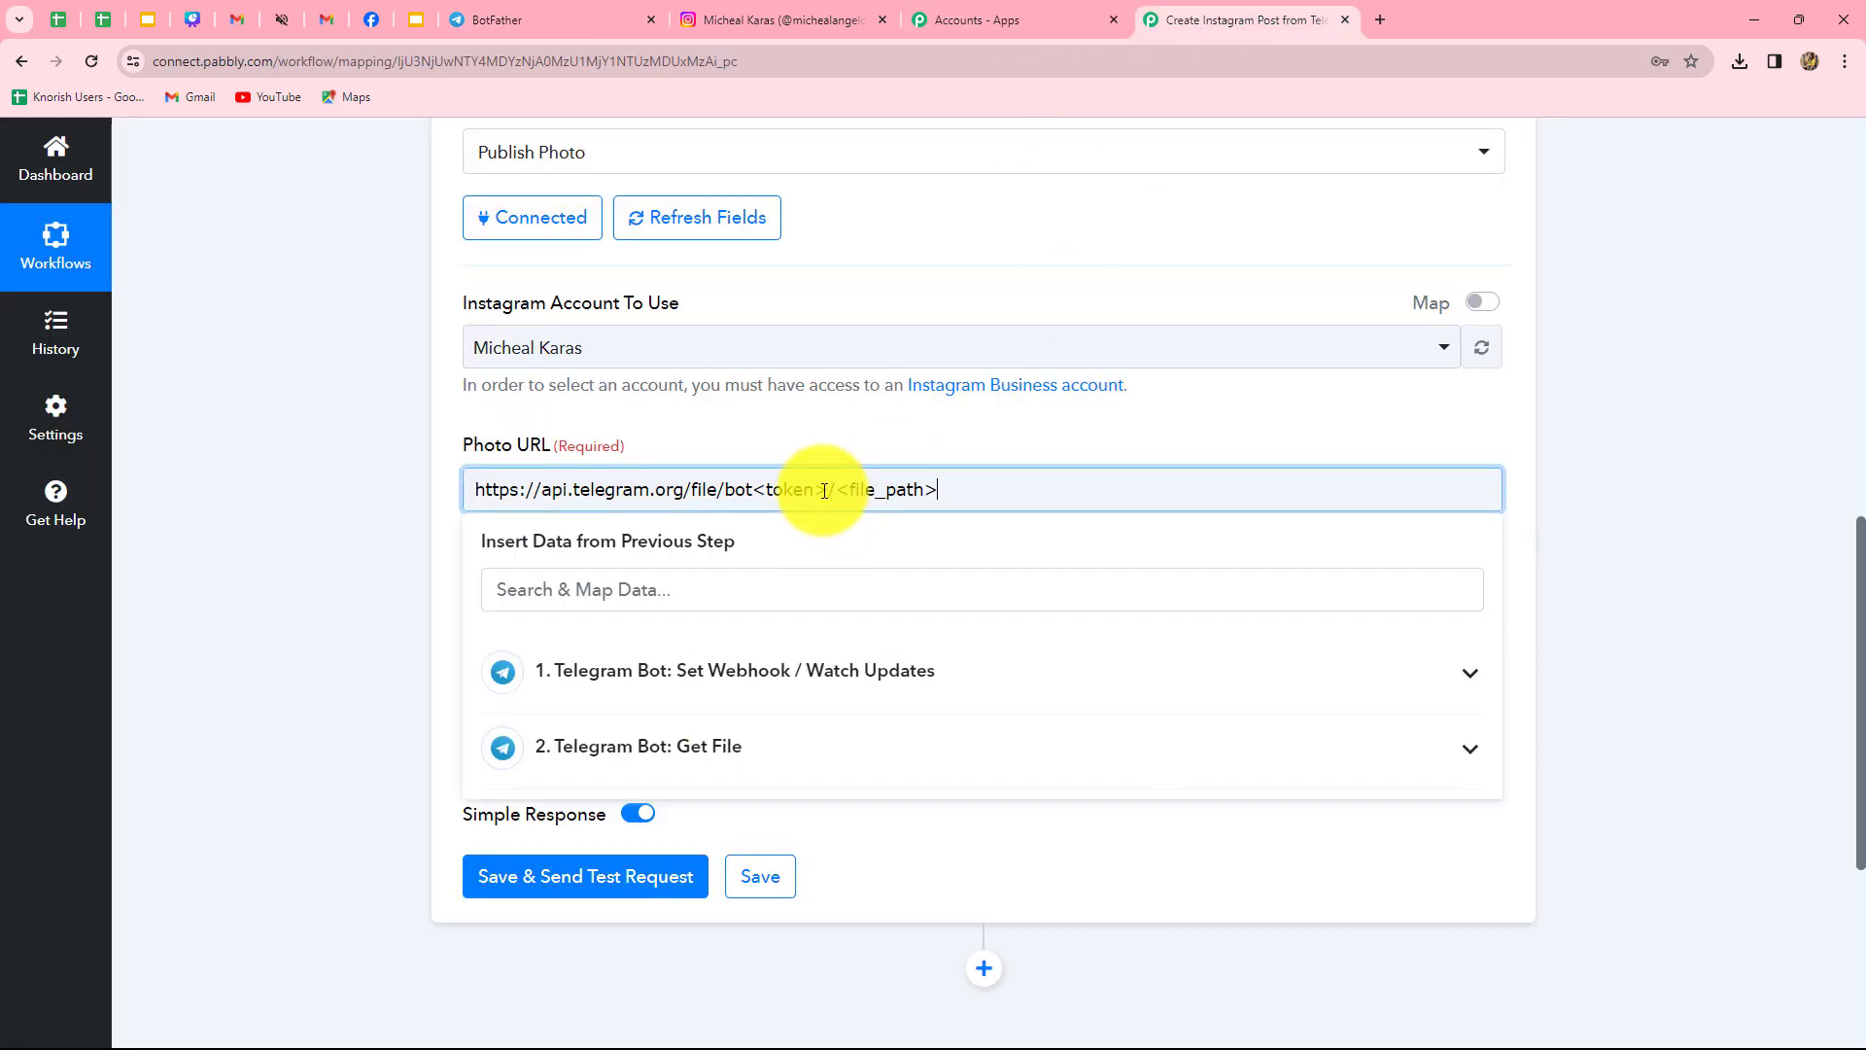
{"action": "key", "text": "BackSpace"}
{"action": "key", "text": "BackSpace"}
{"action": "key", "text": "BackSpace"}
{"action": "key", "text": "BackSpace"}
{"action": "key", "text": "BackSpace"}
{"action": "key", "text": "BackSpace"}
{"action": "key", "text": "BackSpace"}
{"action": "key", "text": "ctrl+v"}
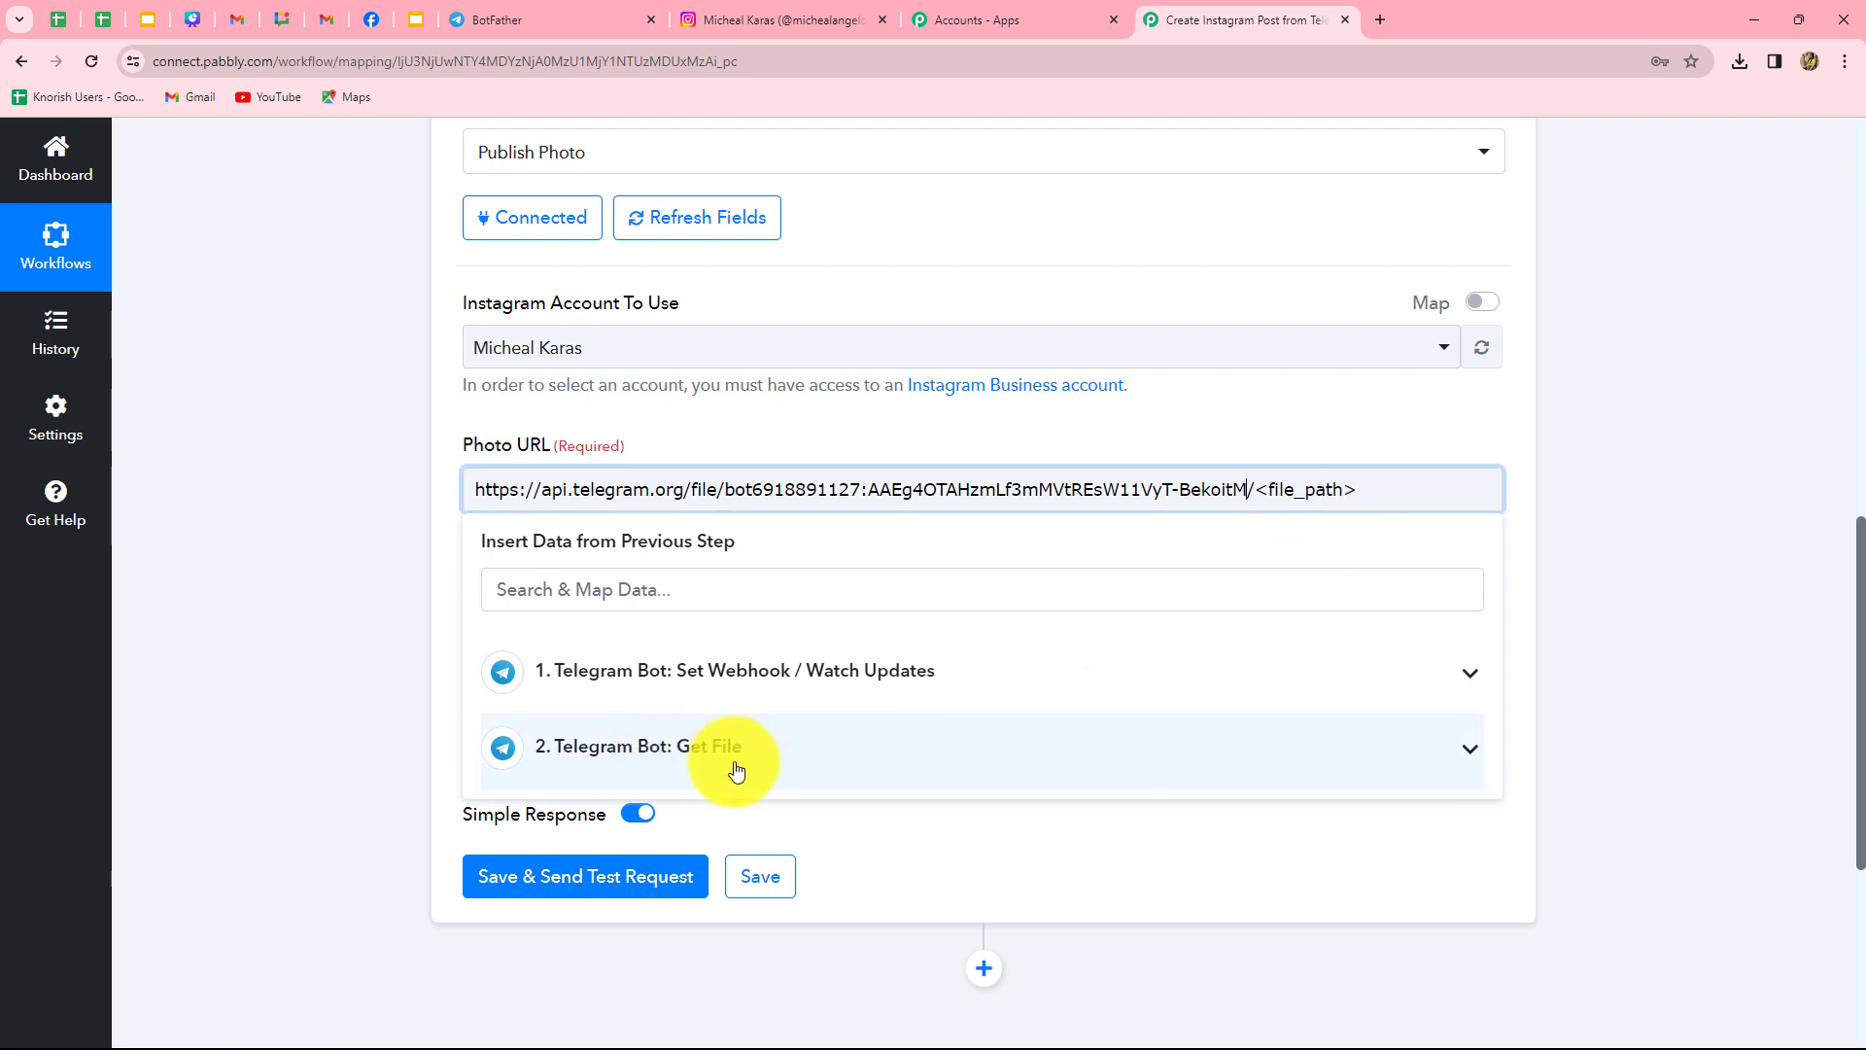
- Replace the <file_path> placeholder with the Get File step's Result File Path
{"action": "left_click_drag", "start_coordinate": [1361, 491], "coordinate": [1261, 496]}
{"action": "key", "text": "BackSpace"}
{"action": "left_click", "coordinate": [774, 756]}
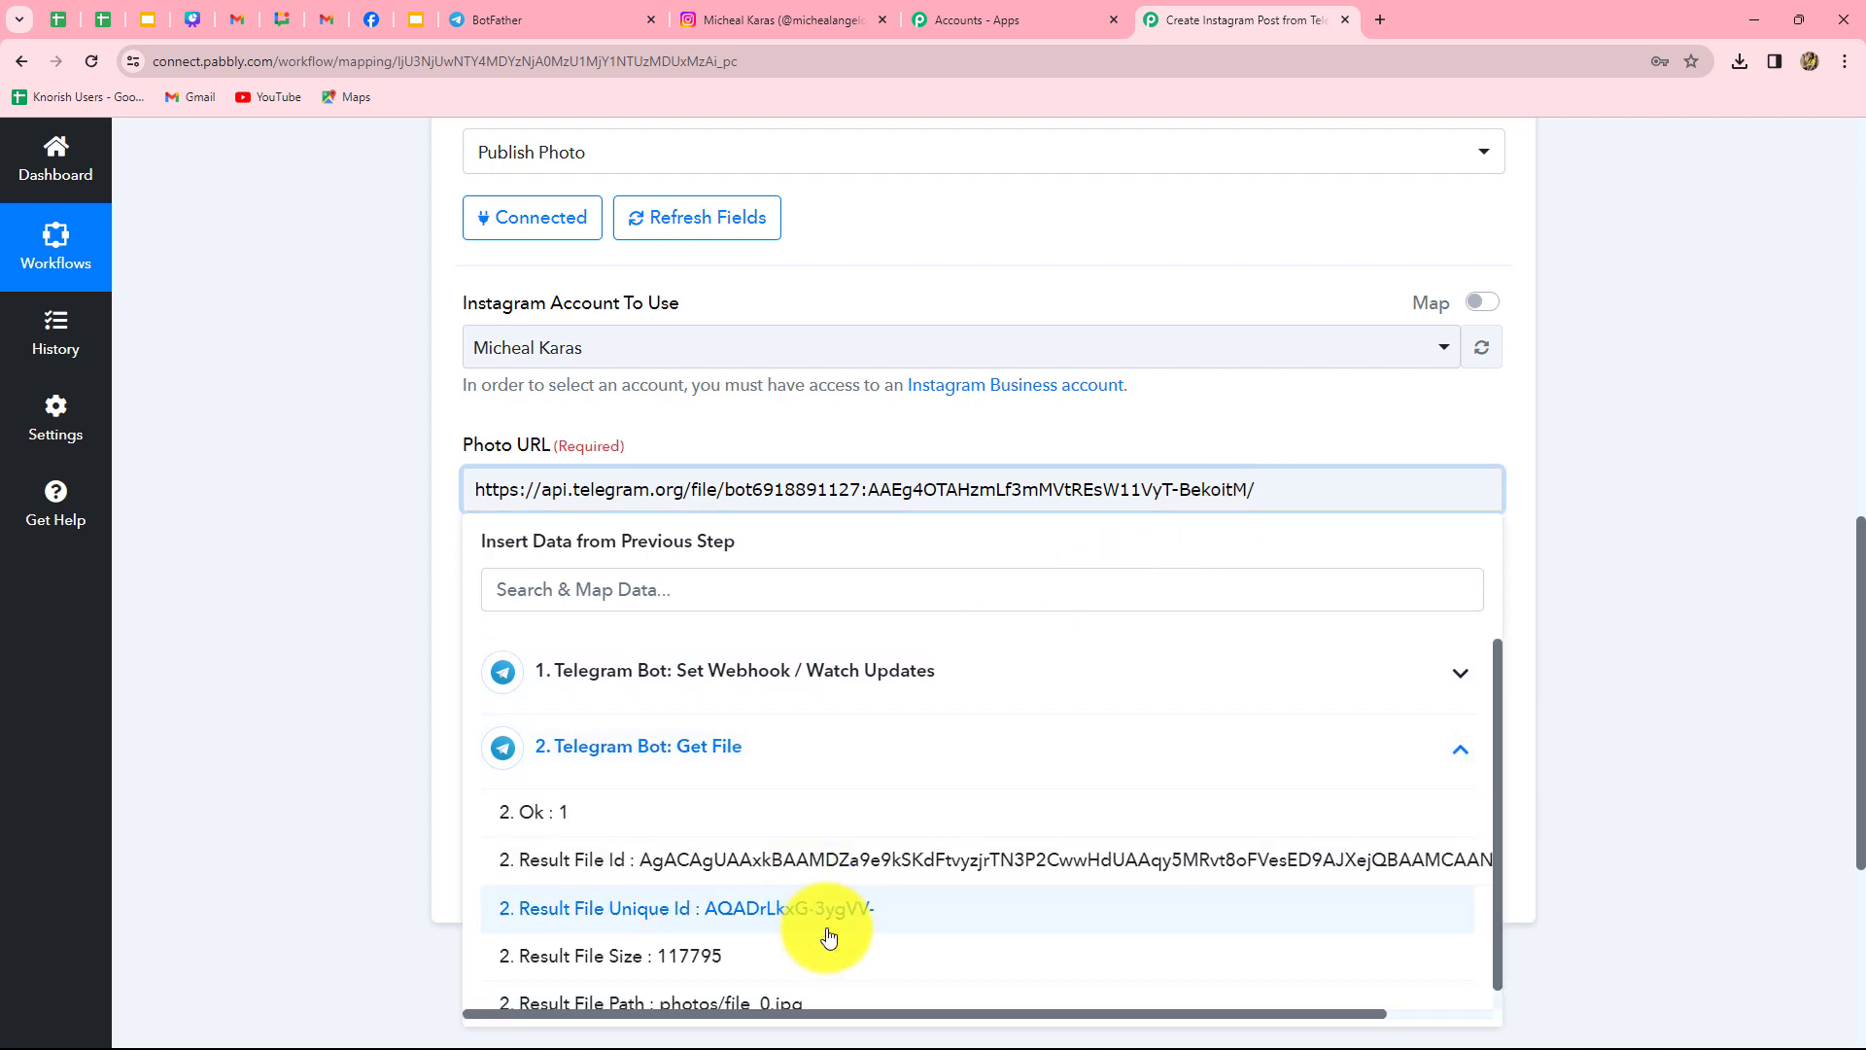
{"action": "scroll", "coordinate": [828, 935], "scroll_direction": "down", "scroll_amount": 1}
{"action": "left_click", "coordinate": [792, 985]}
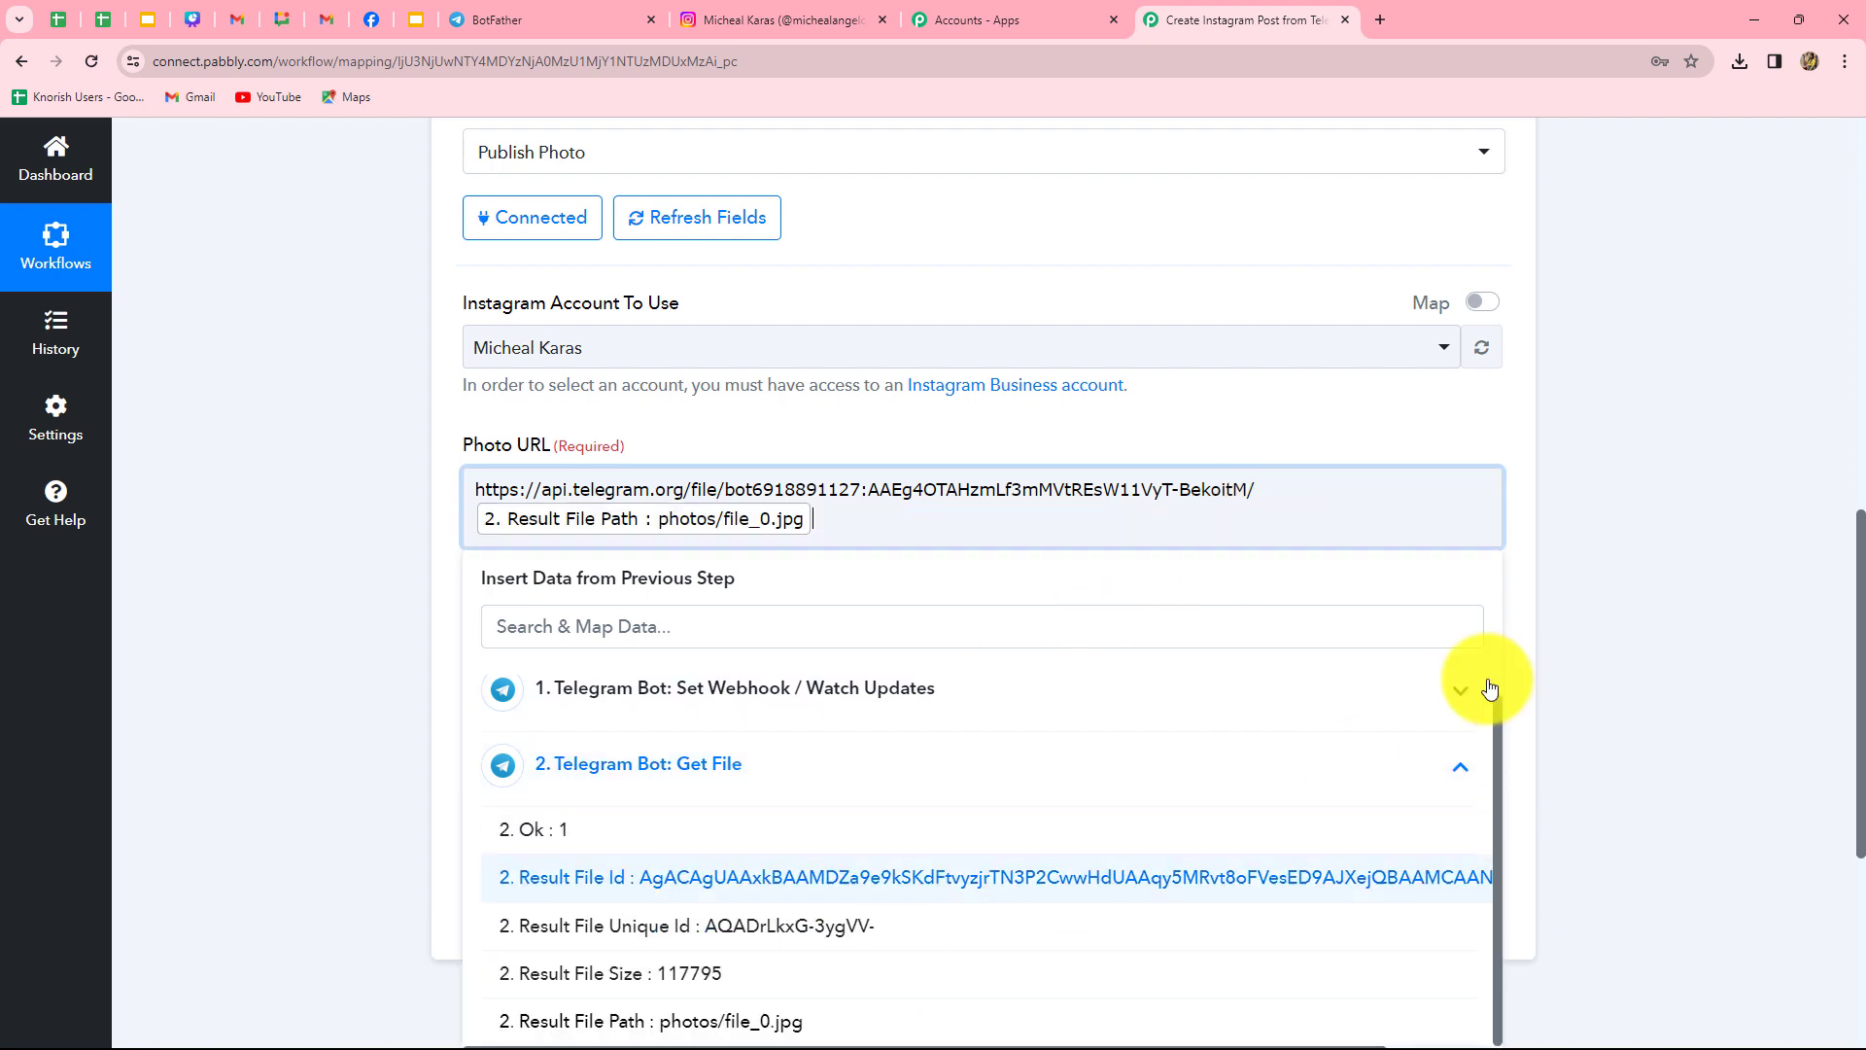
{"action": "left_click", "coordinate": [1747, 587]}
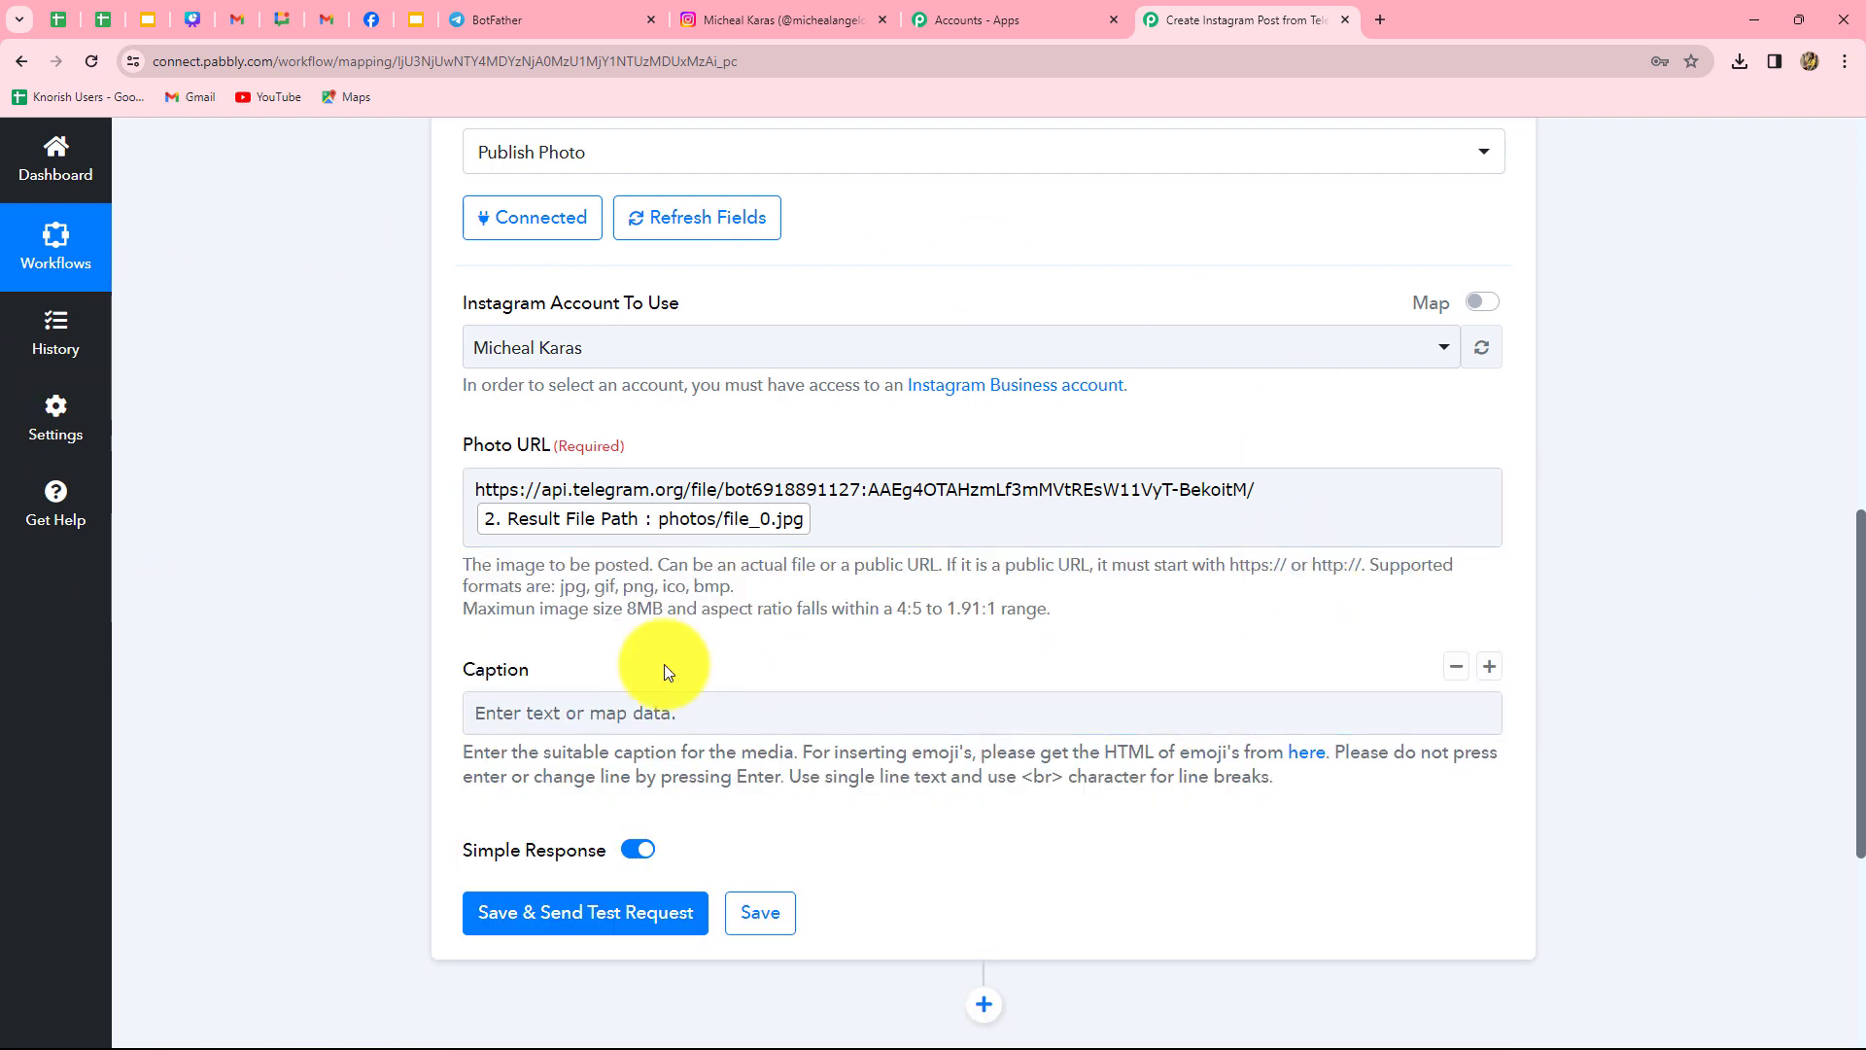
- Map the Telegram Message Caption into the Instagram Caption and send a test publish
{"action": "left_click", "coordinate": [732, 540]}
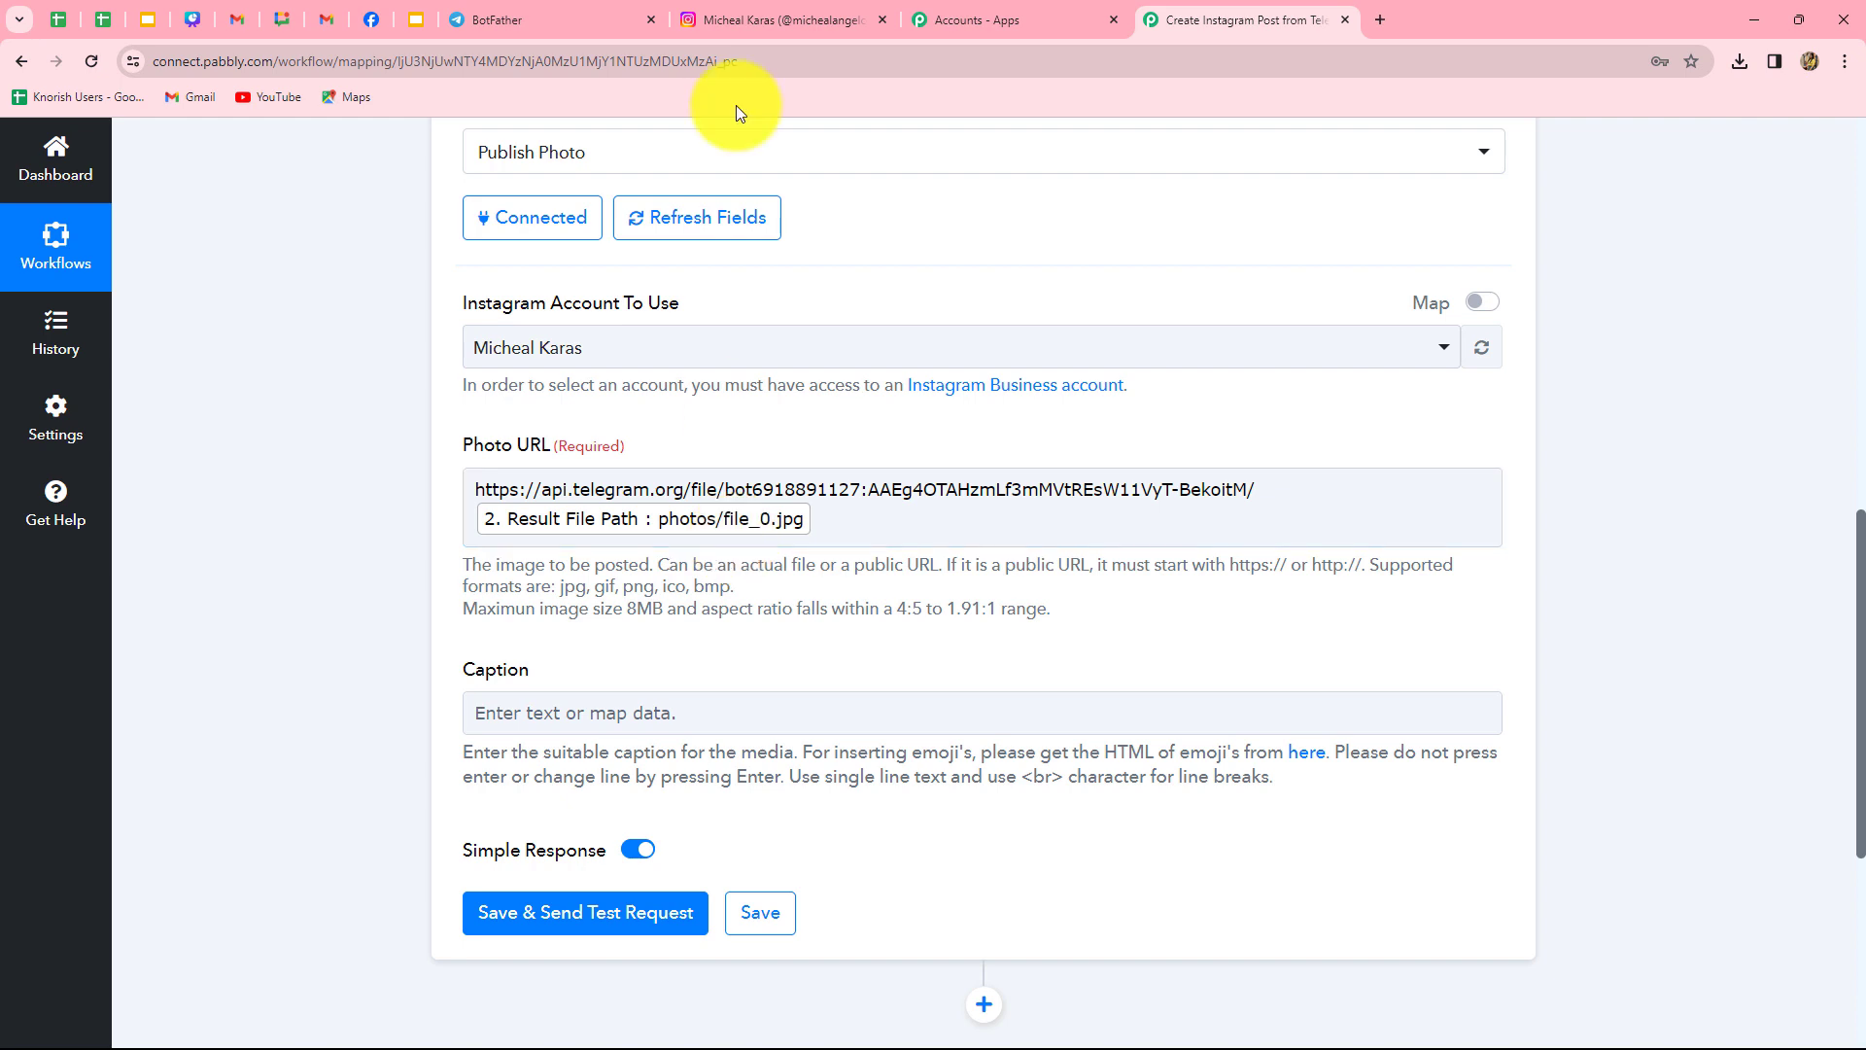
{"action": "scroll", "coordinate": [1035, 574], "scroll_direction": "down", "scroll_amount": 3}
{"action": "scroll", "coordinate": [1033, 575], "scroll_direction": "up", "scroll_amount": 3}
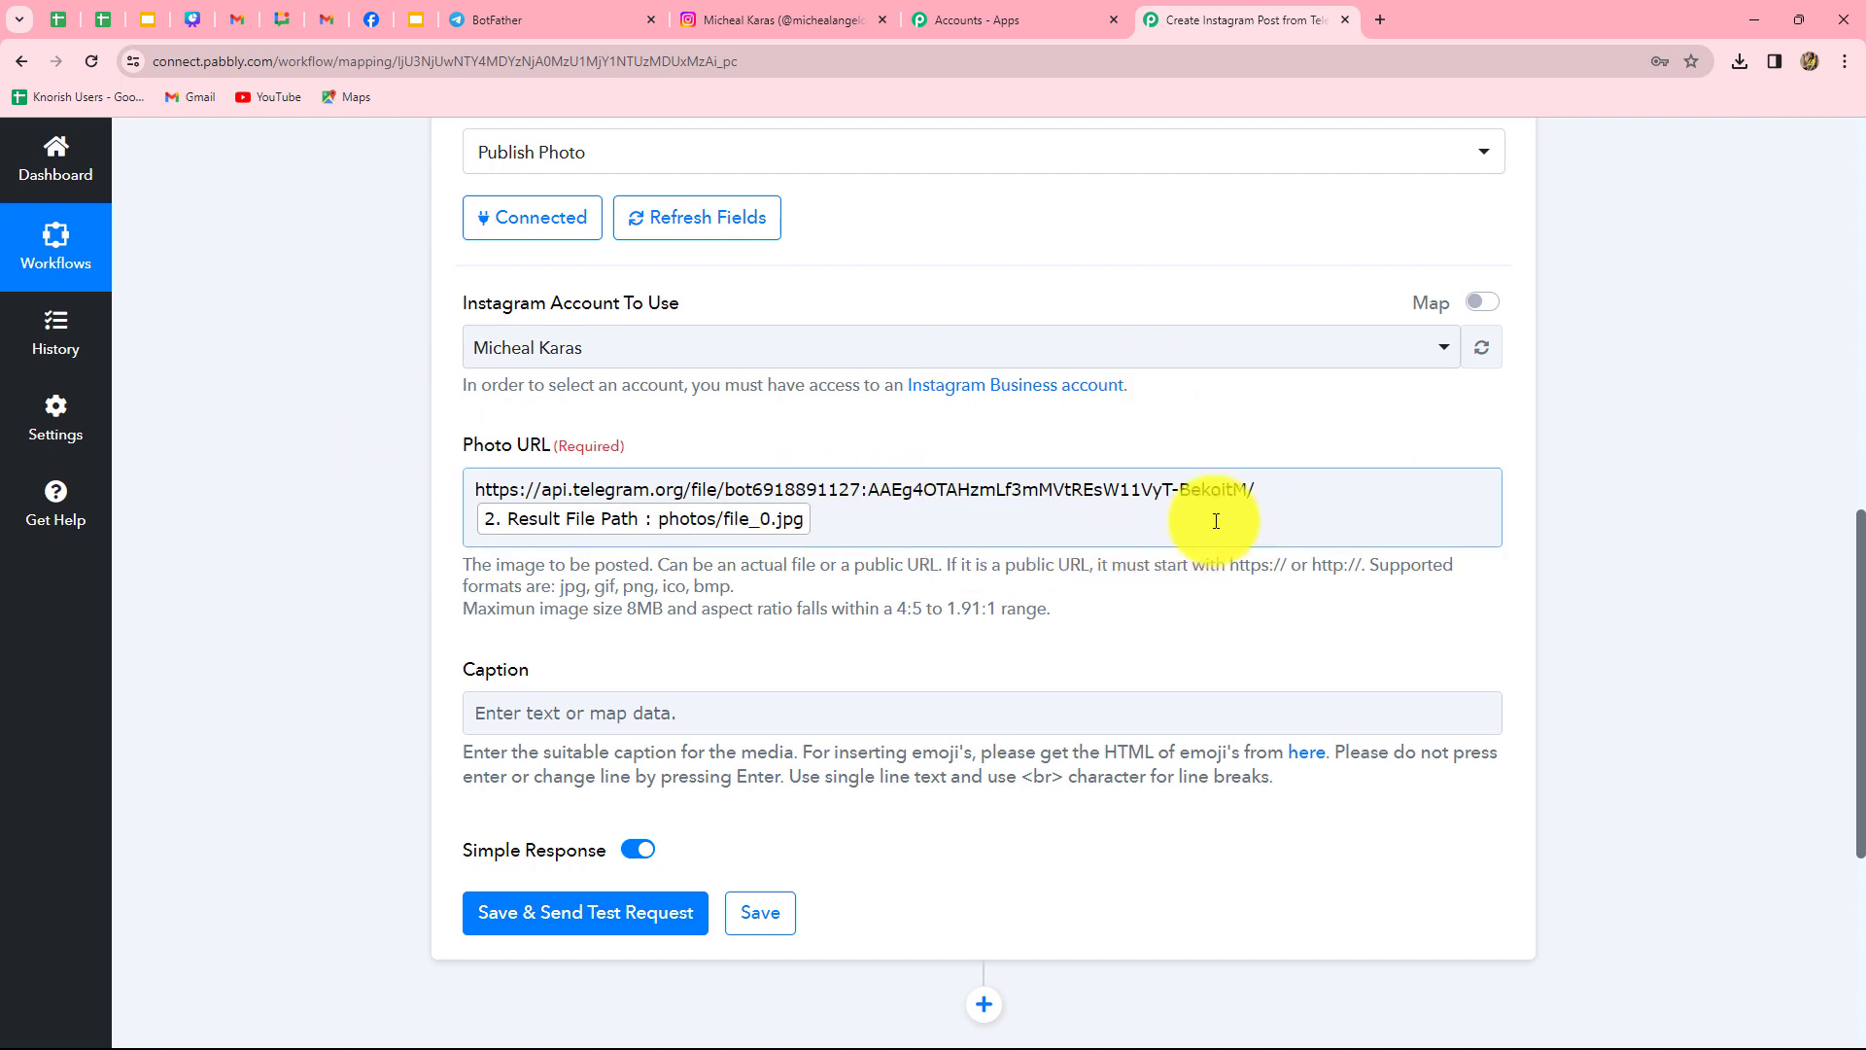
{"action": "scroll", "coordinate": [1216, 521], "scroll_direction": "down", "scroll_amount": 3}
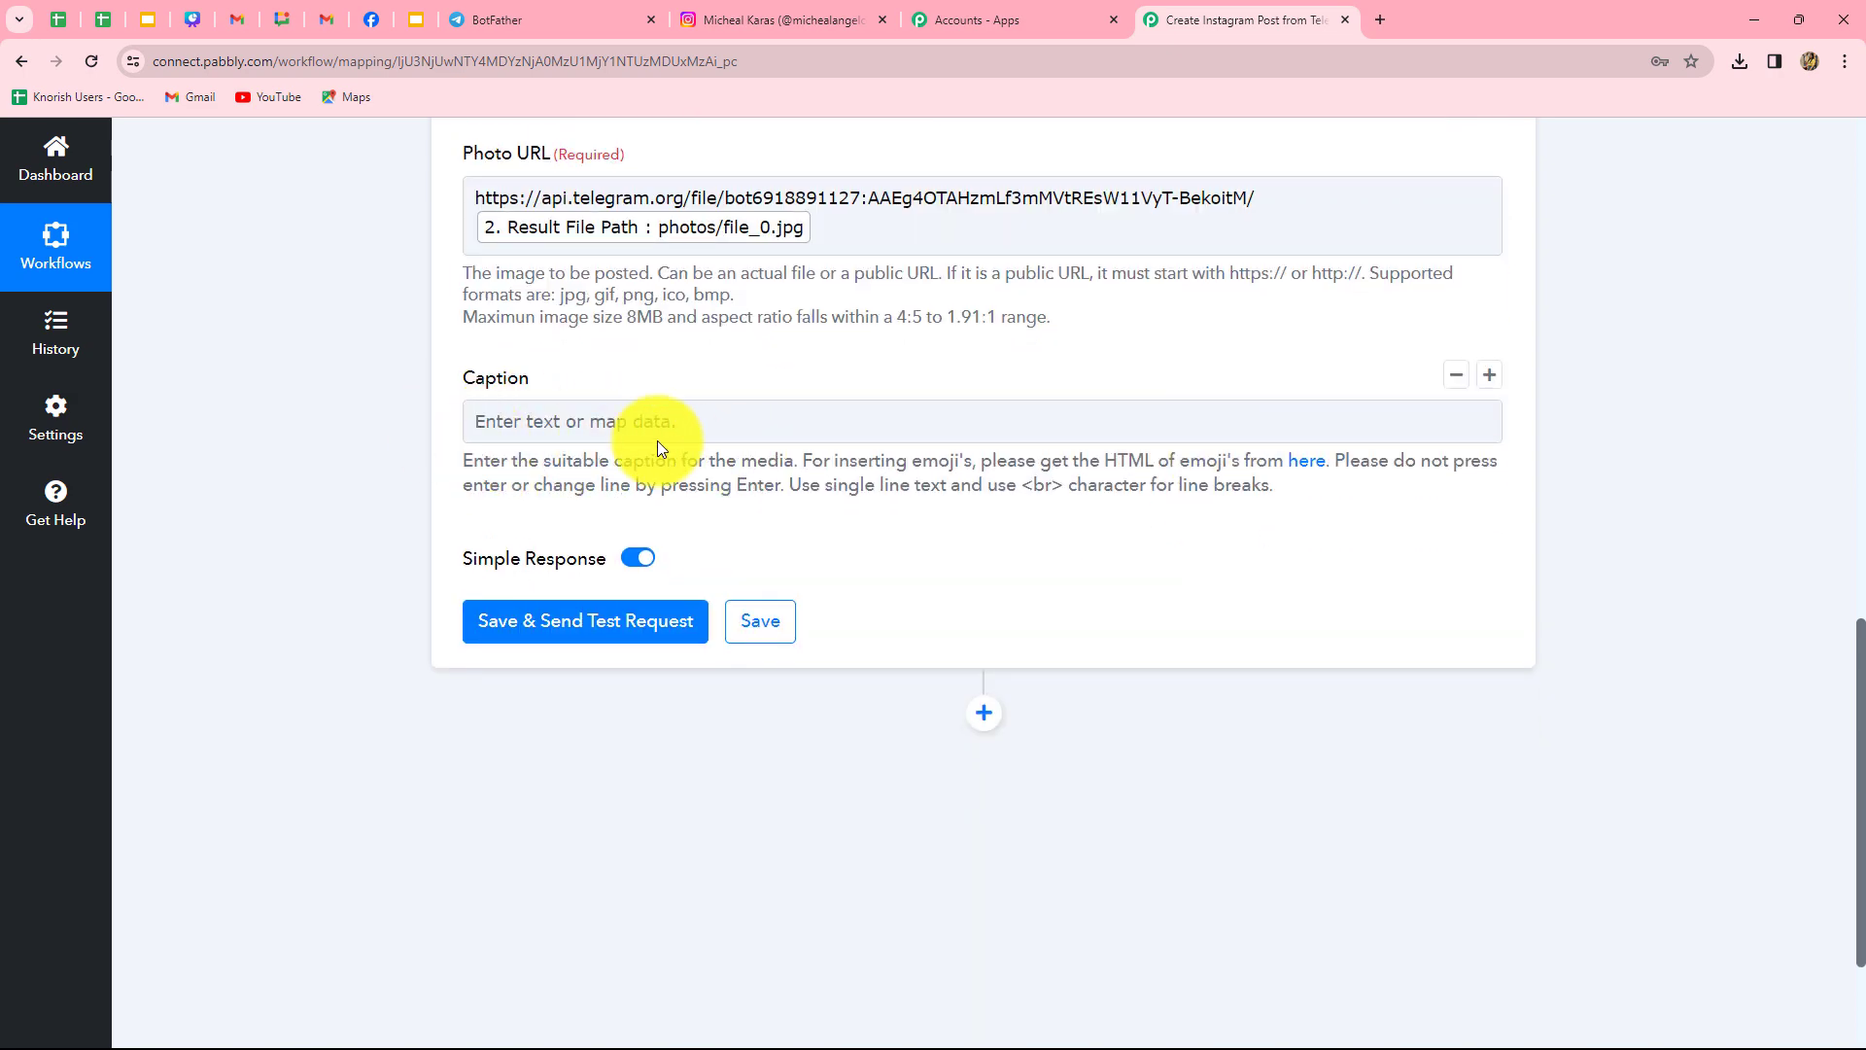
{"action": "left_click", "coordinate": [703, 425]}
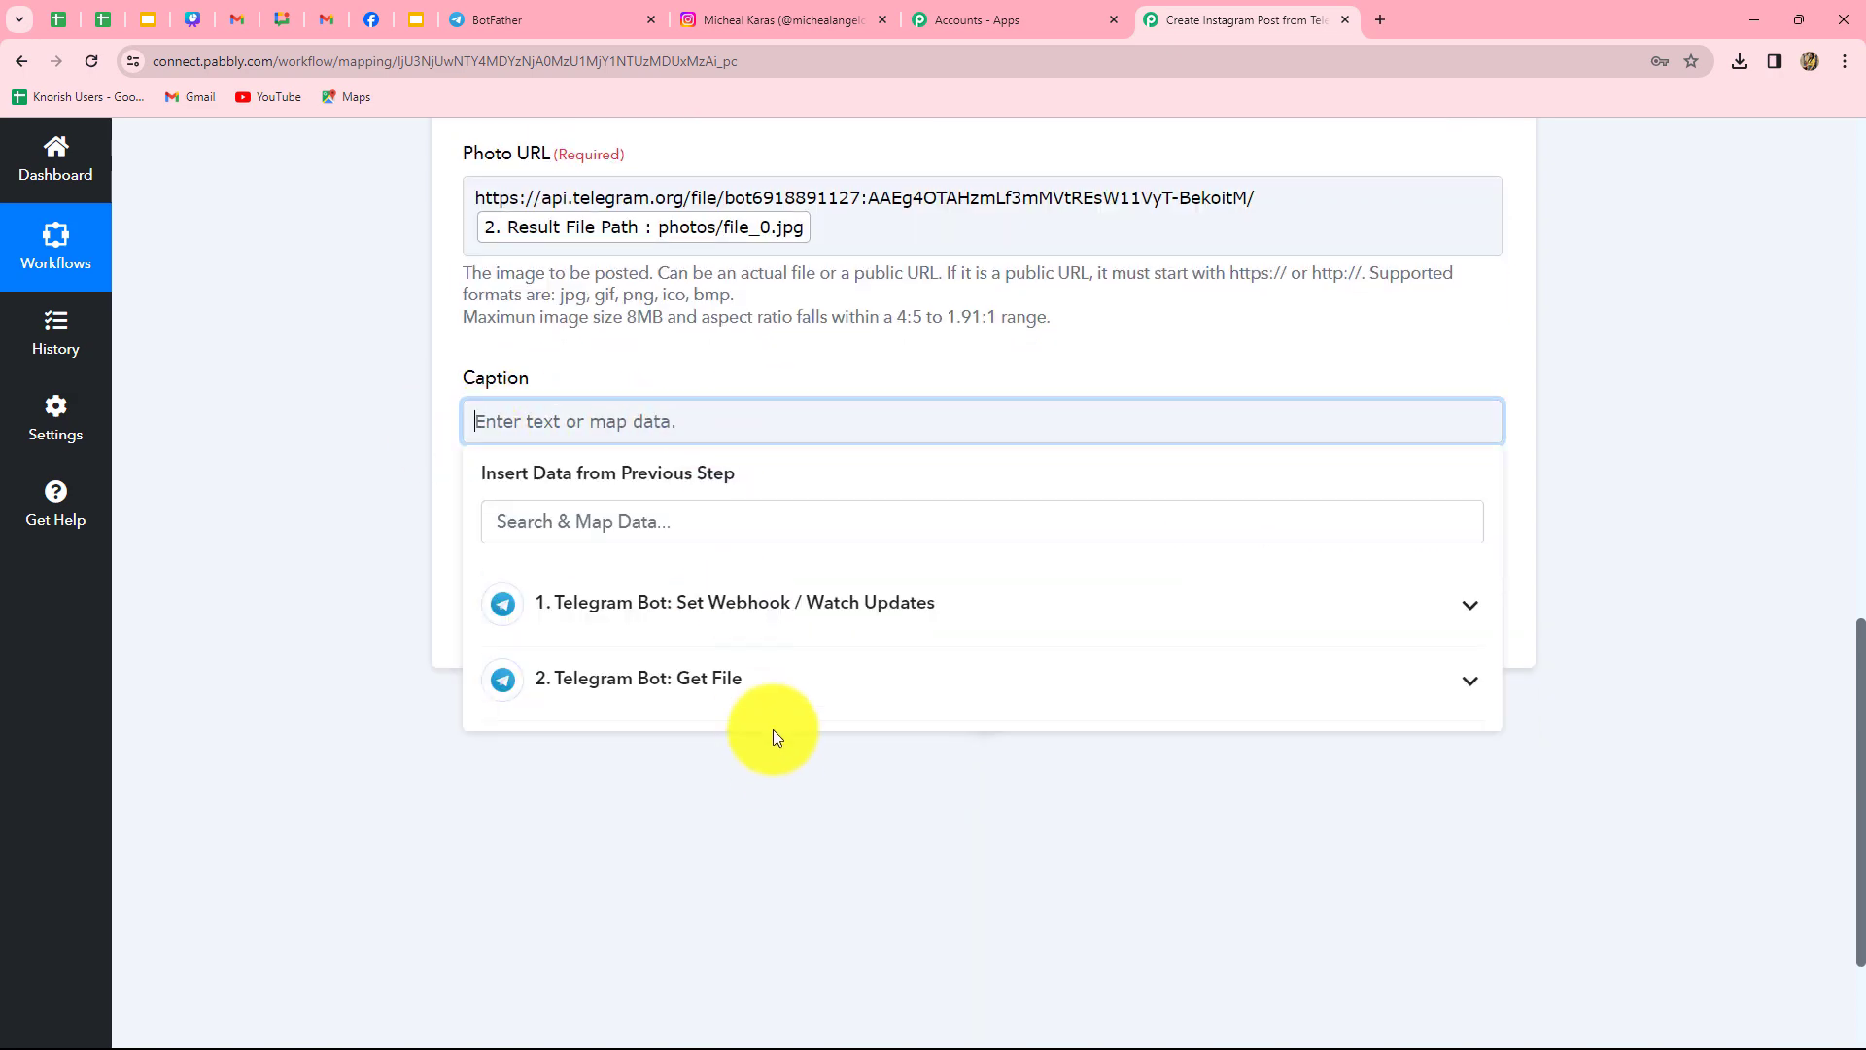
{"action": "left_click", "coordinate": [783, 629]}
{"action": "scroll", "coordinate": [845, 875], "scroll_direction": "down", "scroll_amount": 10}
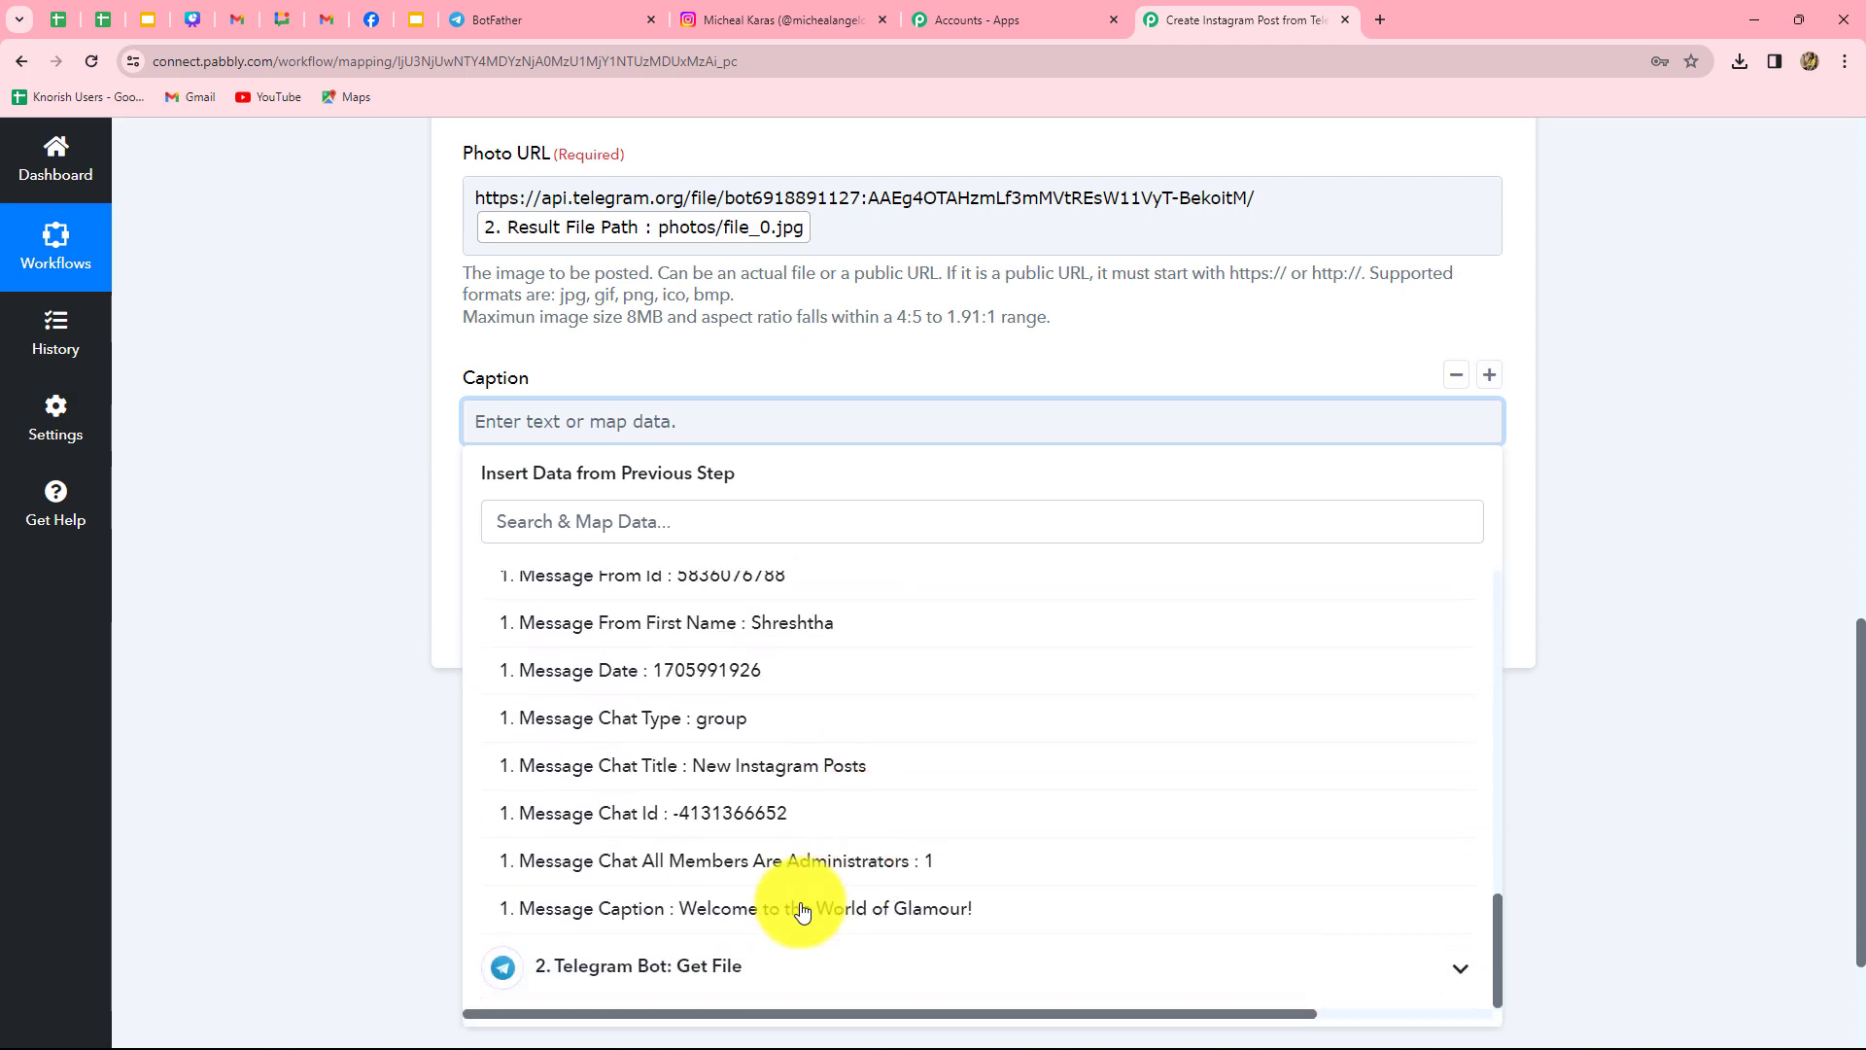
{"action": "left_click", "coordinate": [904, 908]}
{"action": "left_click", "coordinate": [1712, 774]}
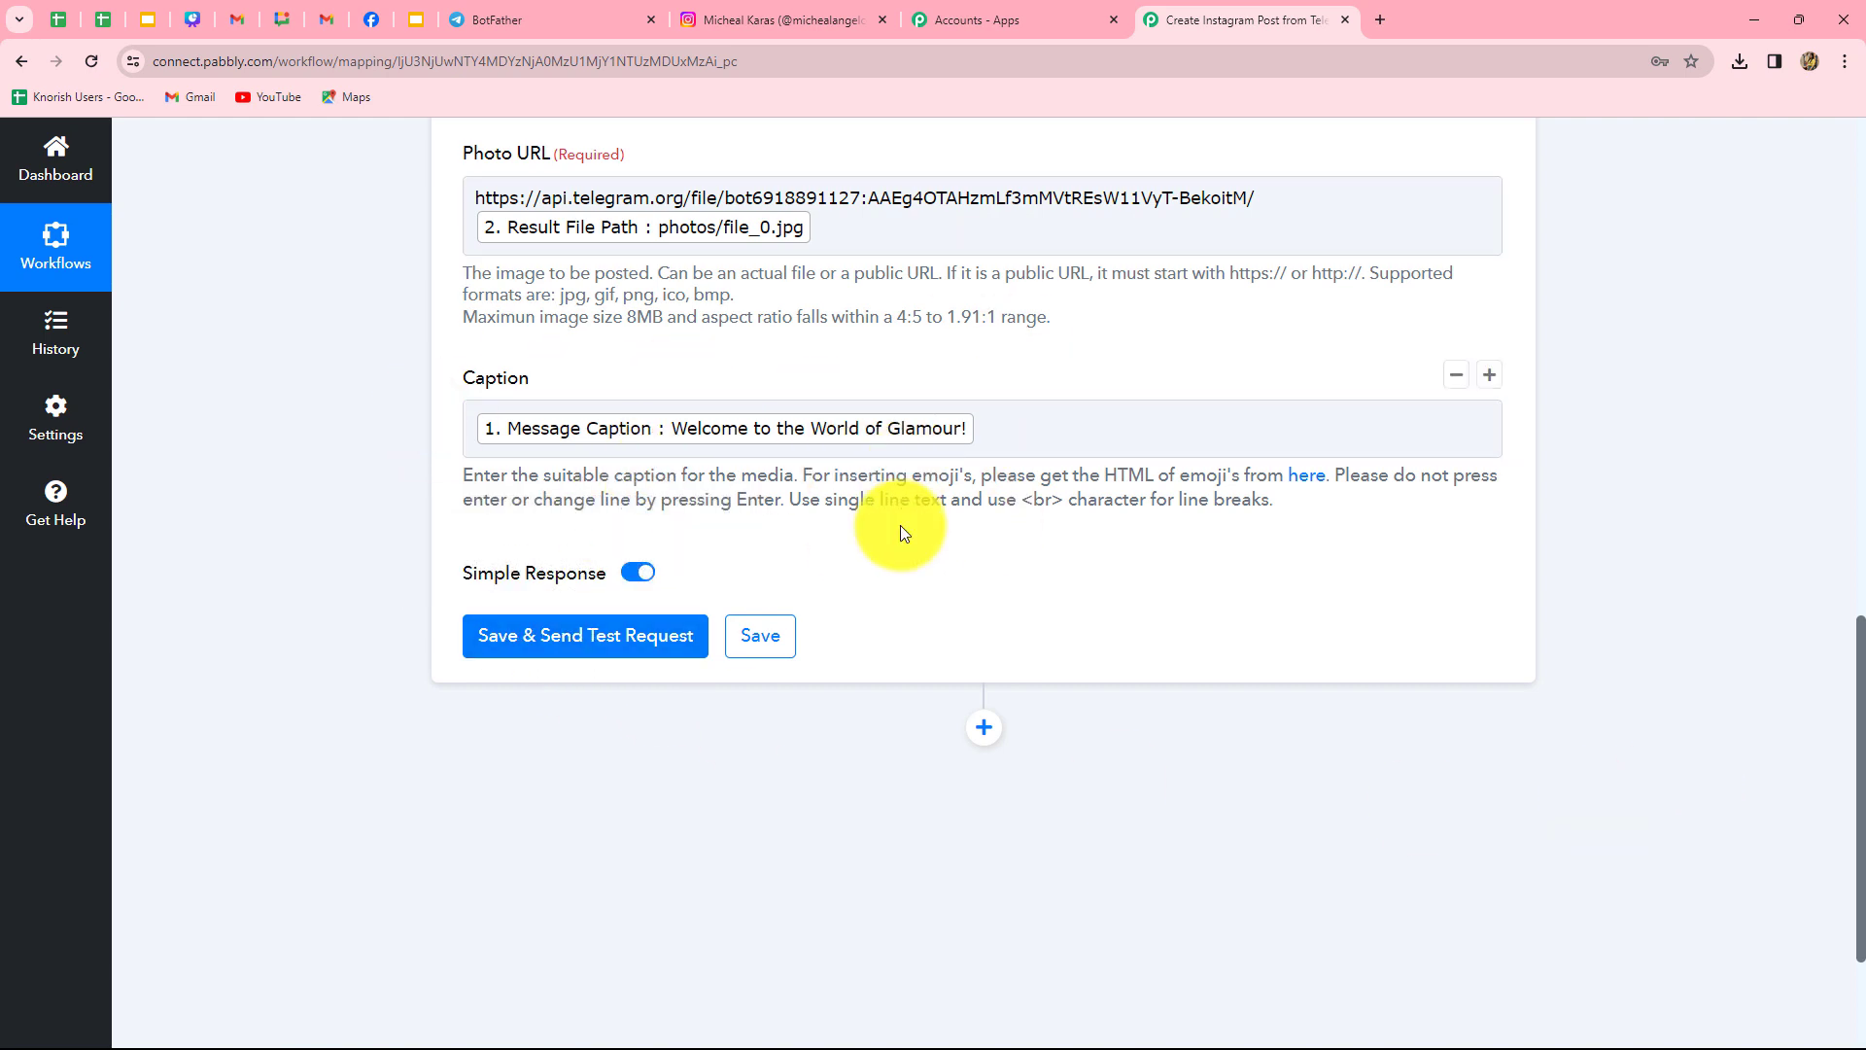
{"action": "left_click", "coordinate": [593, 638]}
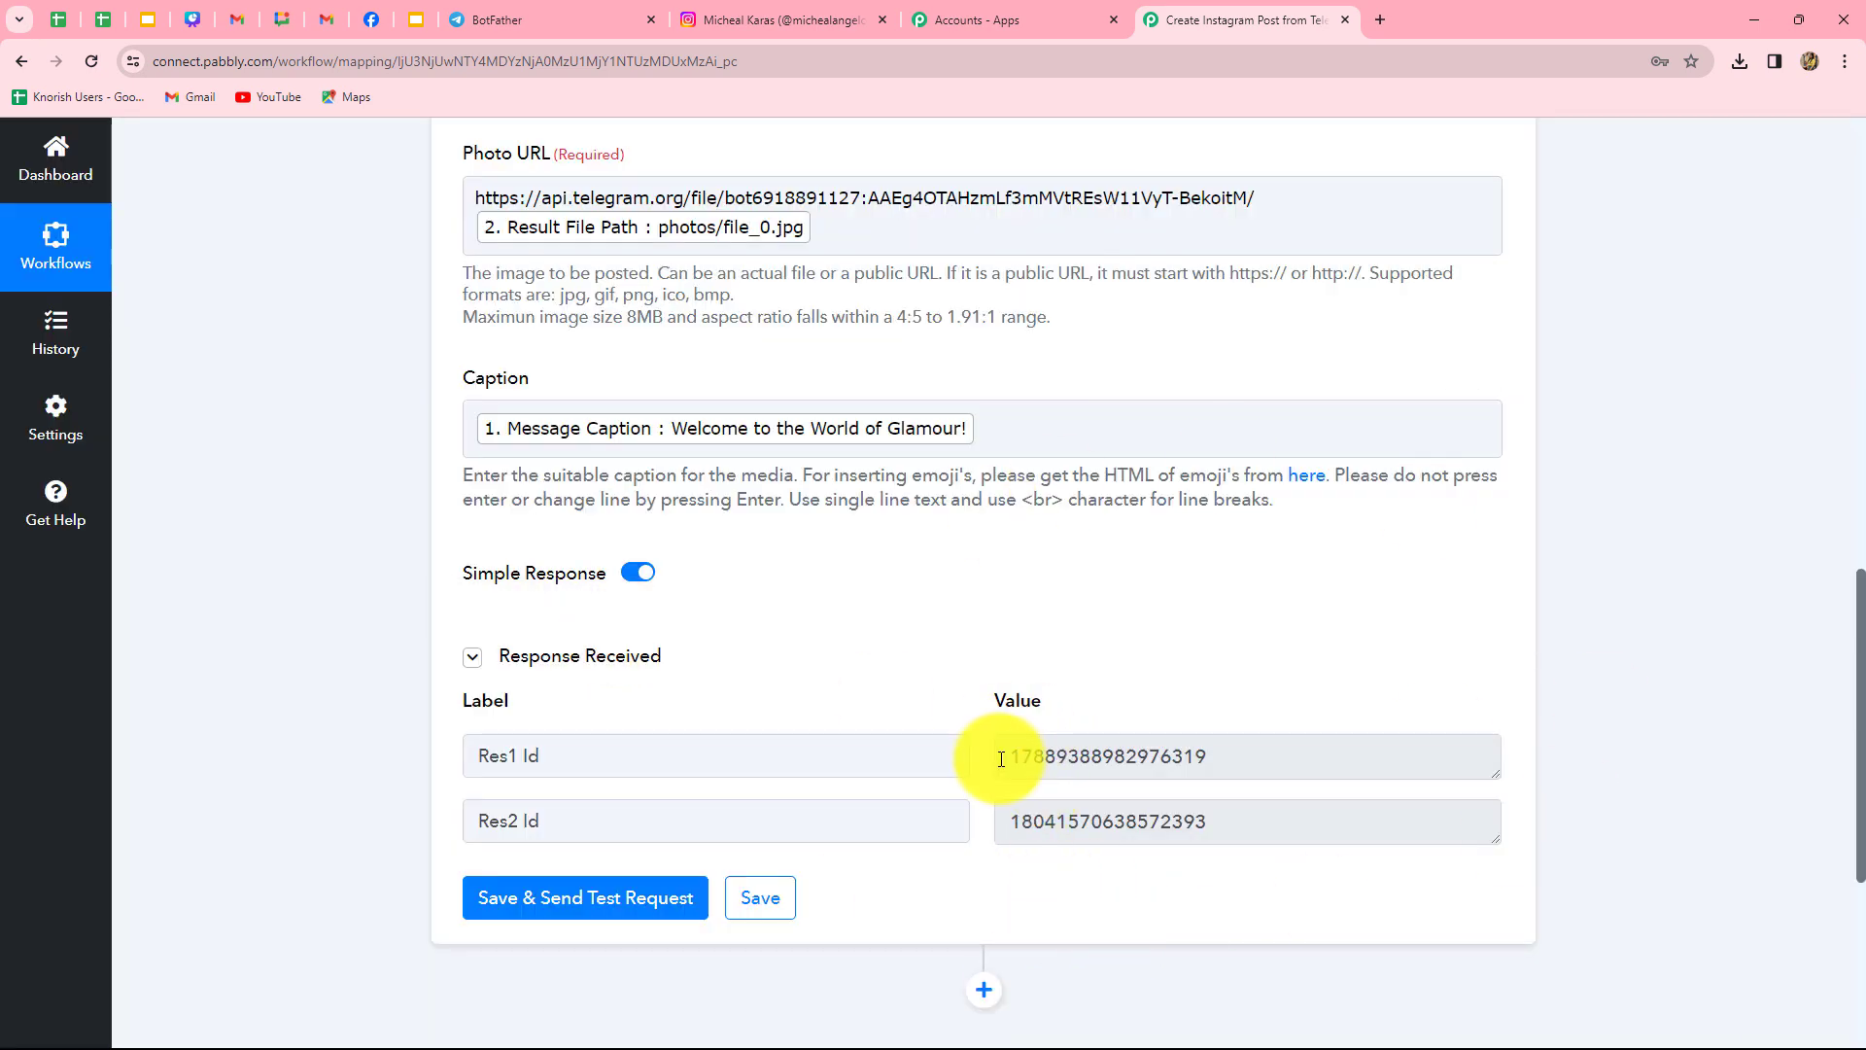
- Select the Res1 Id from the test response, then reload the Instagram profile to look for the new post
{"action": "left_click_drag", "start_coordinate": [1001, 757], "coordinate": [1288, 770]}
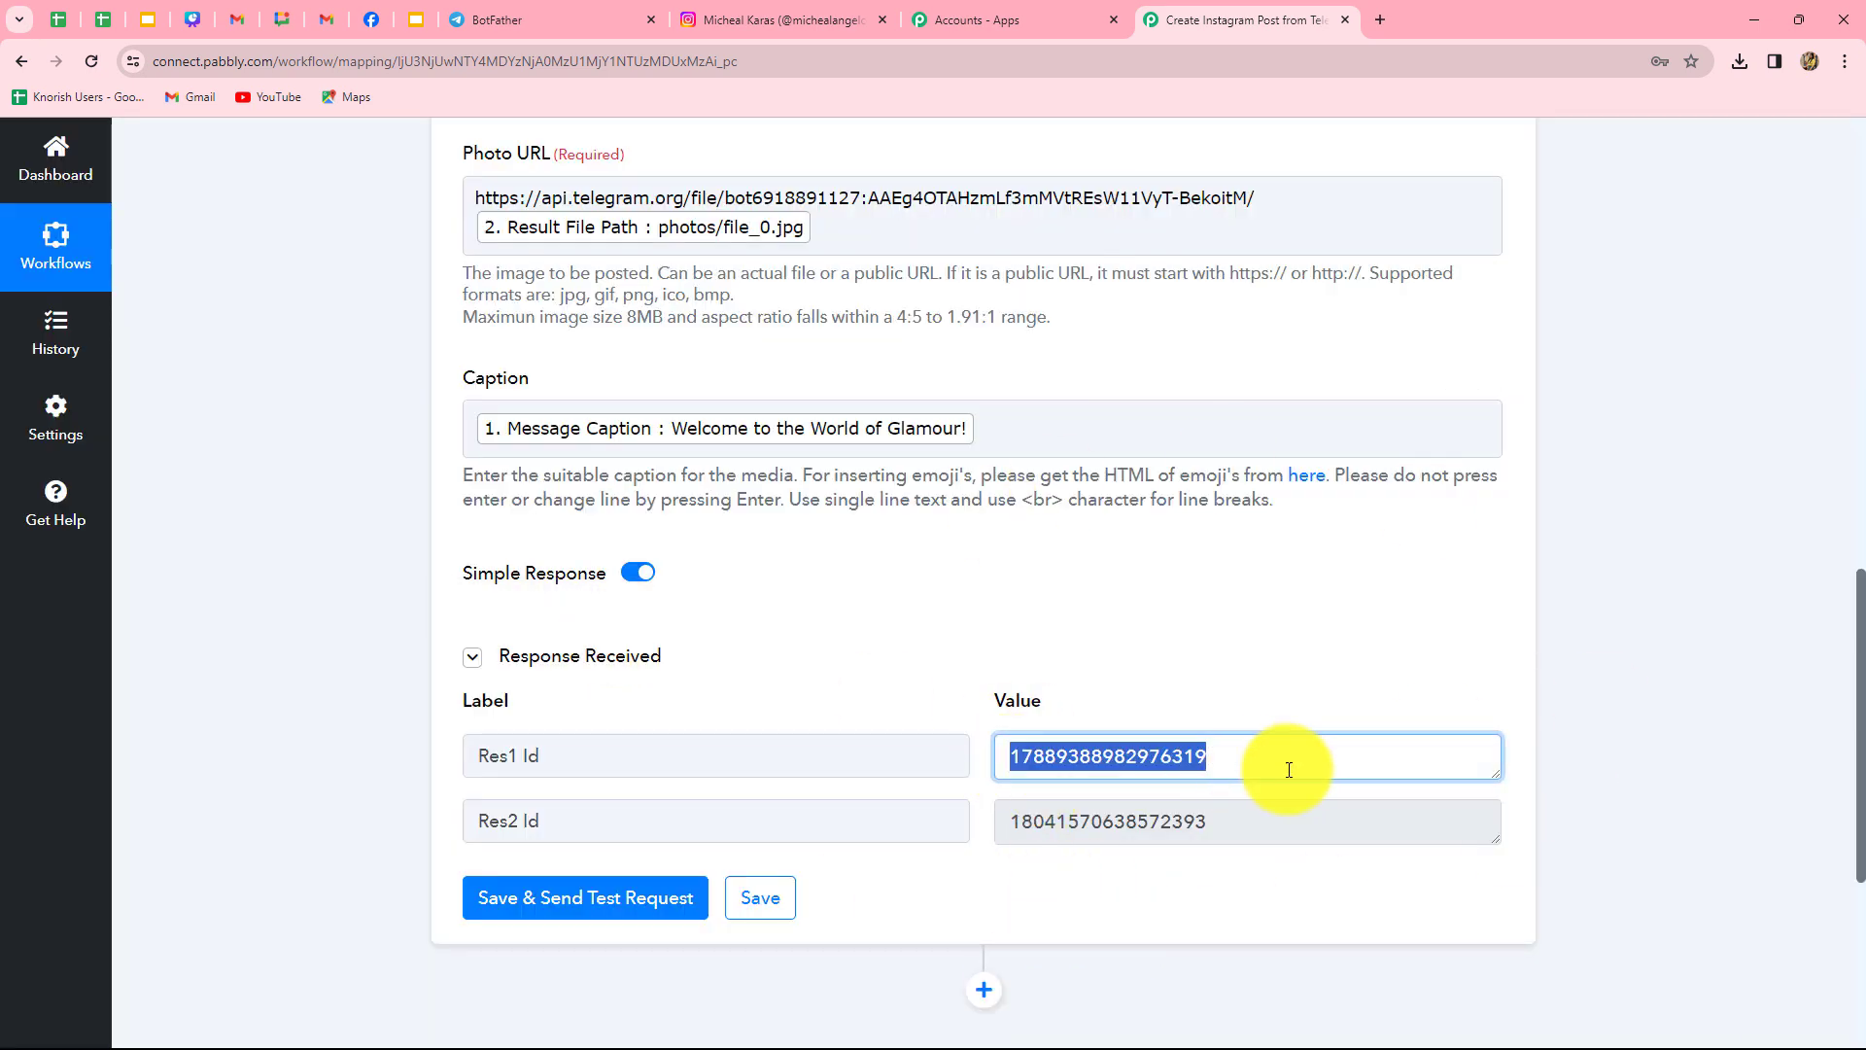
{"action": "left_click", "coordinate": [781, 24]}
{"action": "left_click", "coordinate": [91, 61]}
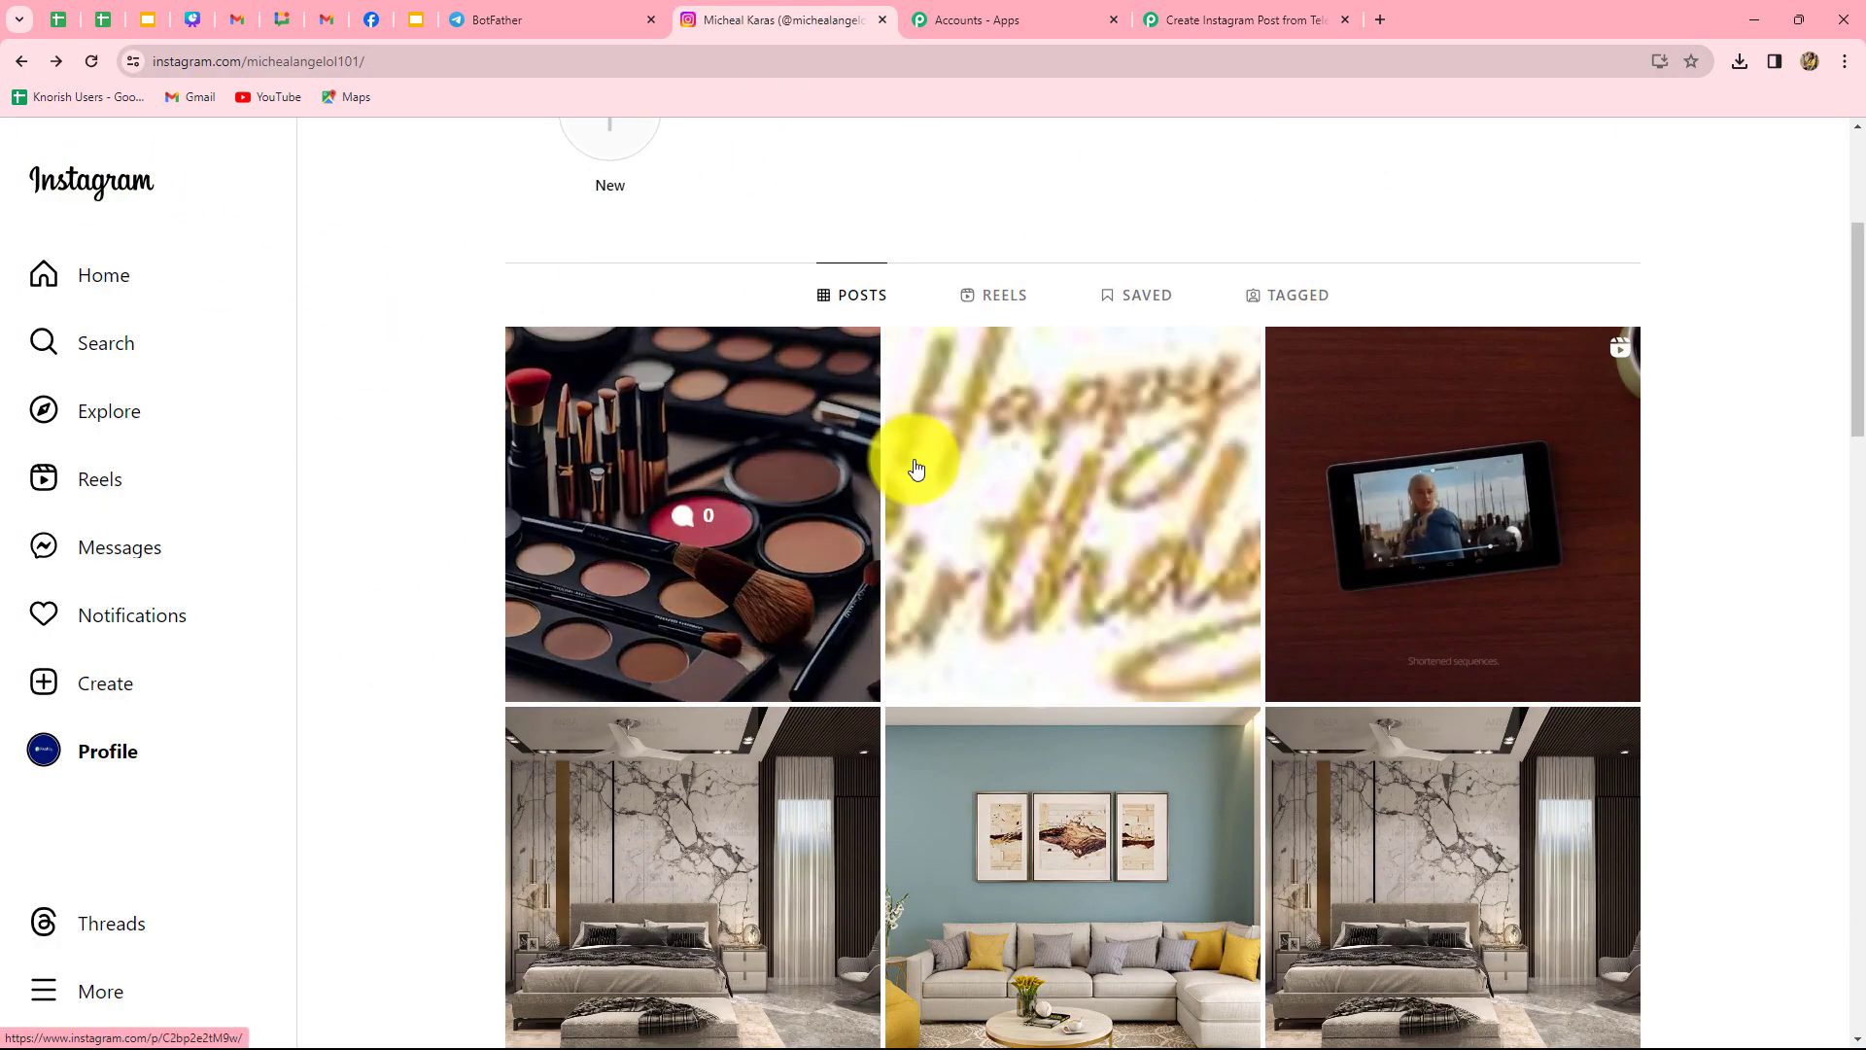
- Open the newest makeup post, confirm its caption 'Welcome to the World of Glamour!', then return to Telegram
{"action": "left_click", "coordinate": [716, 634]}
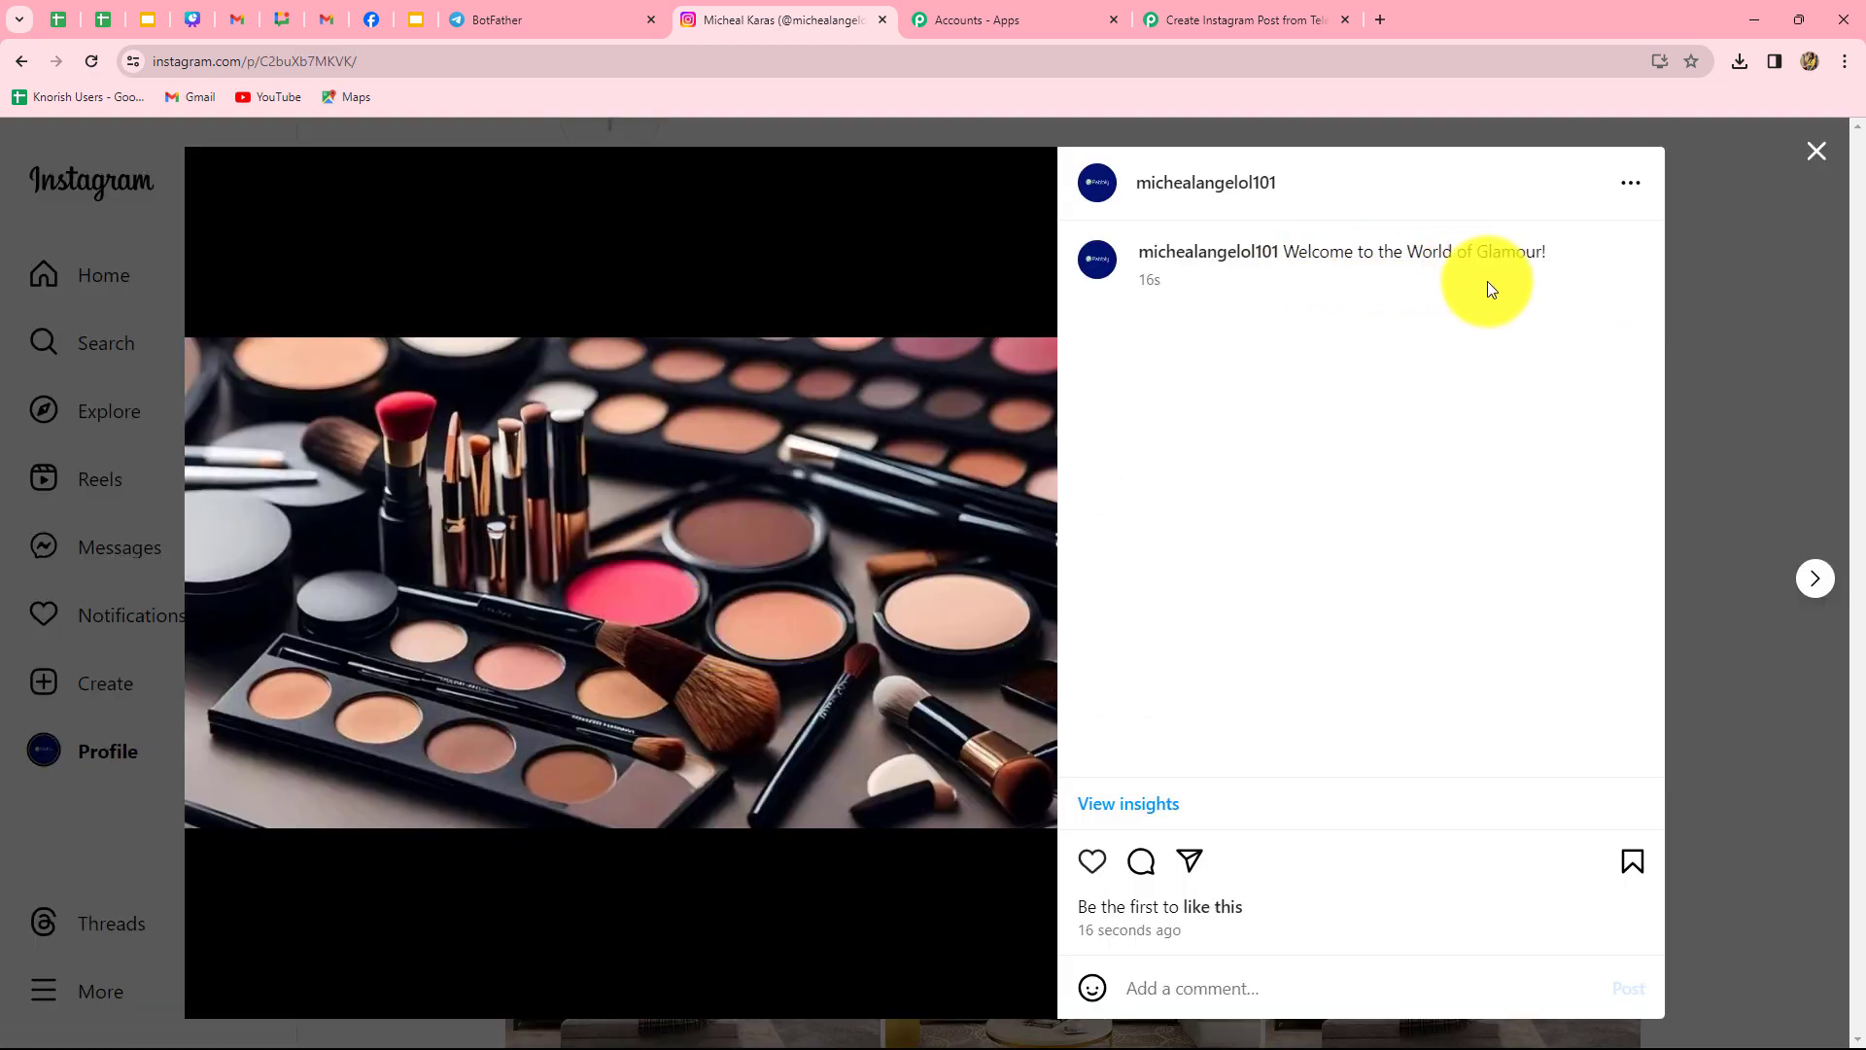
{"action": "left_click", "coordinate": [1815, 152]}
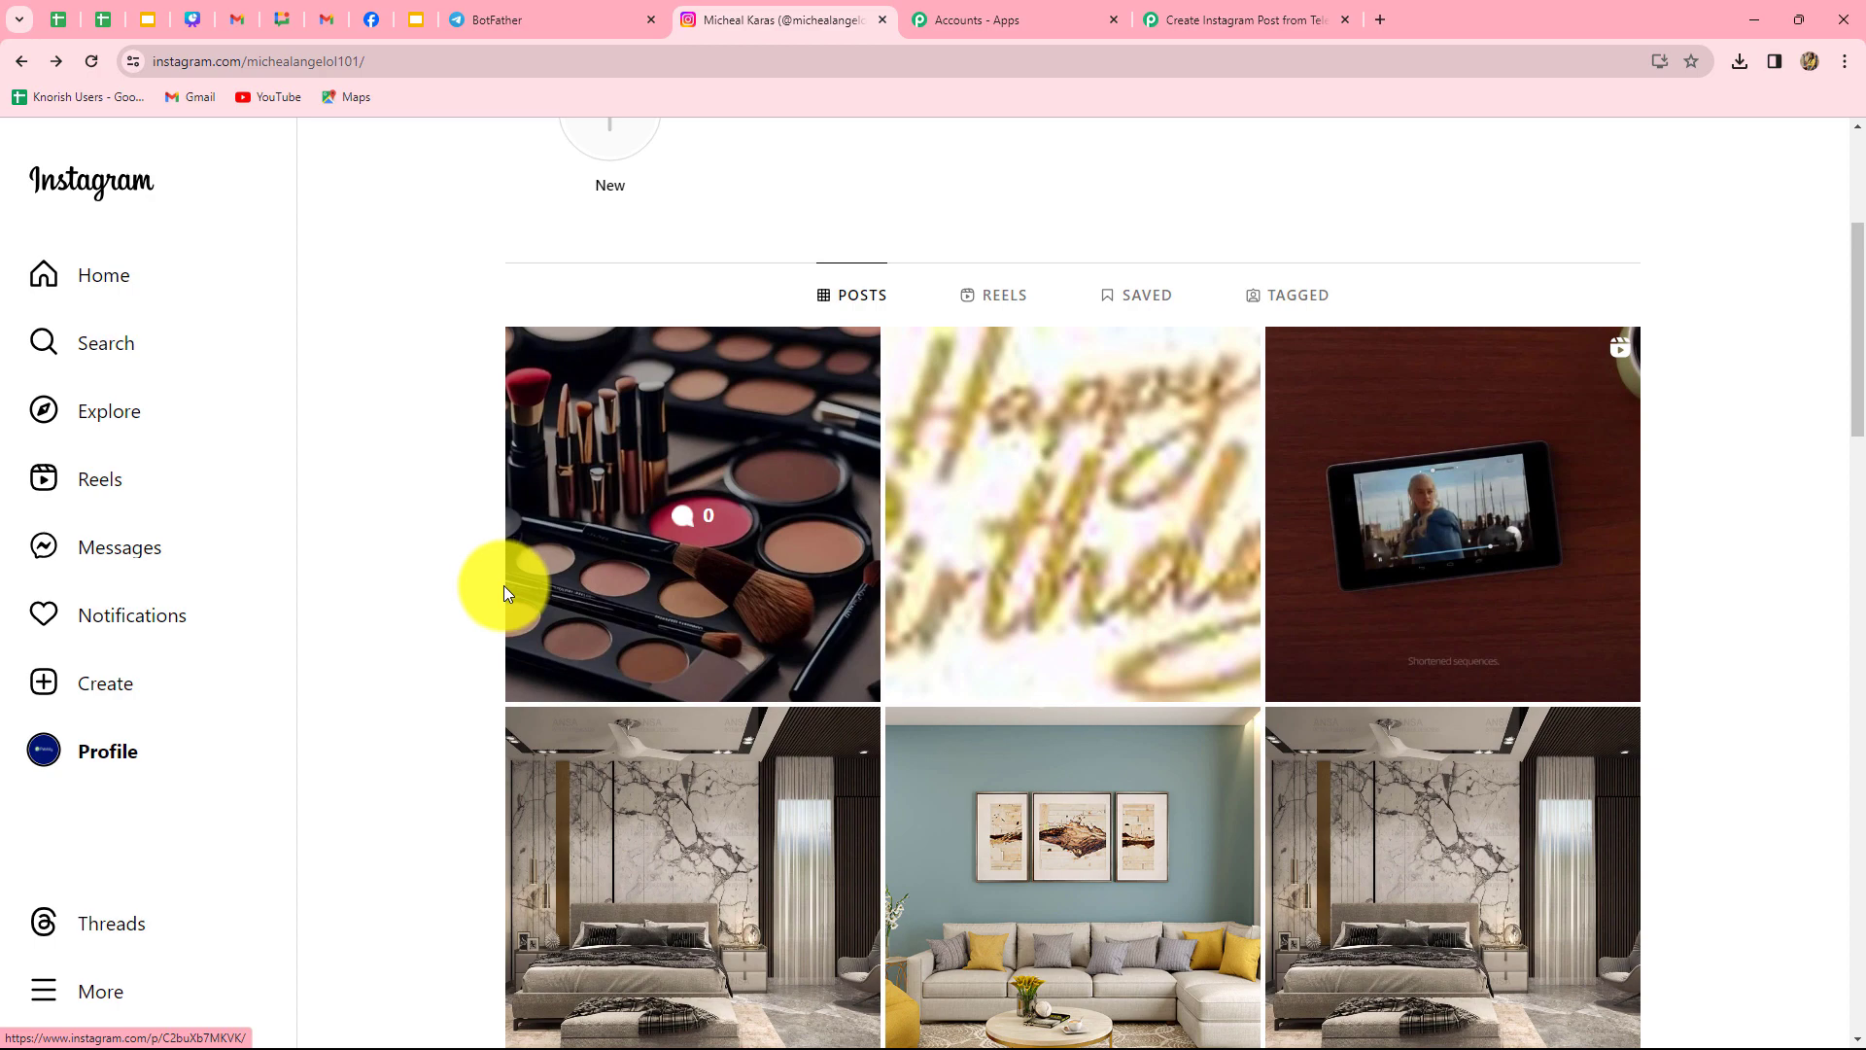
{"action": "left_click", "coordinate": [533, 14]}
- Open the New Instagram Posts group chat in Telegram Web
{"action": "left_click", "coordinate": [243, 321]}
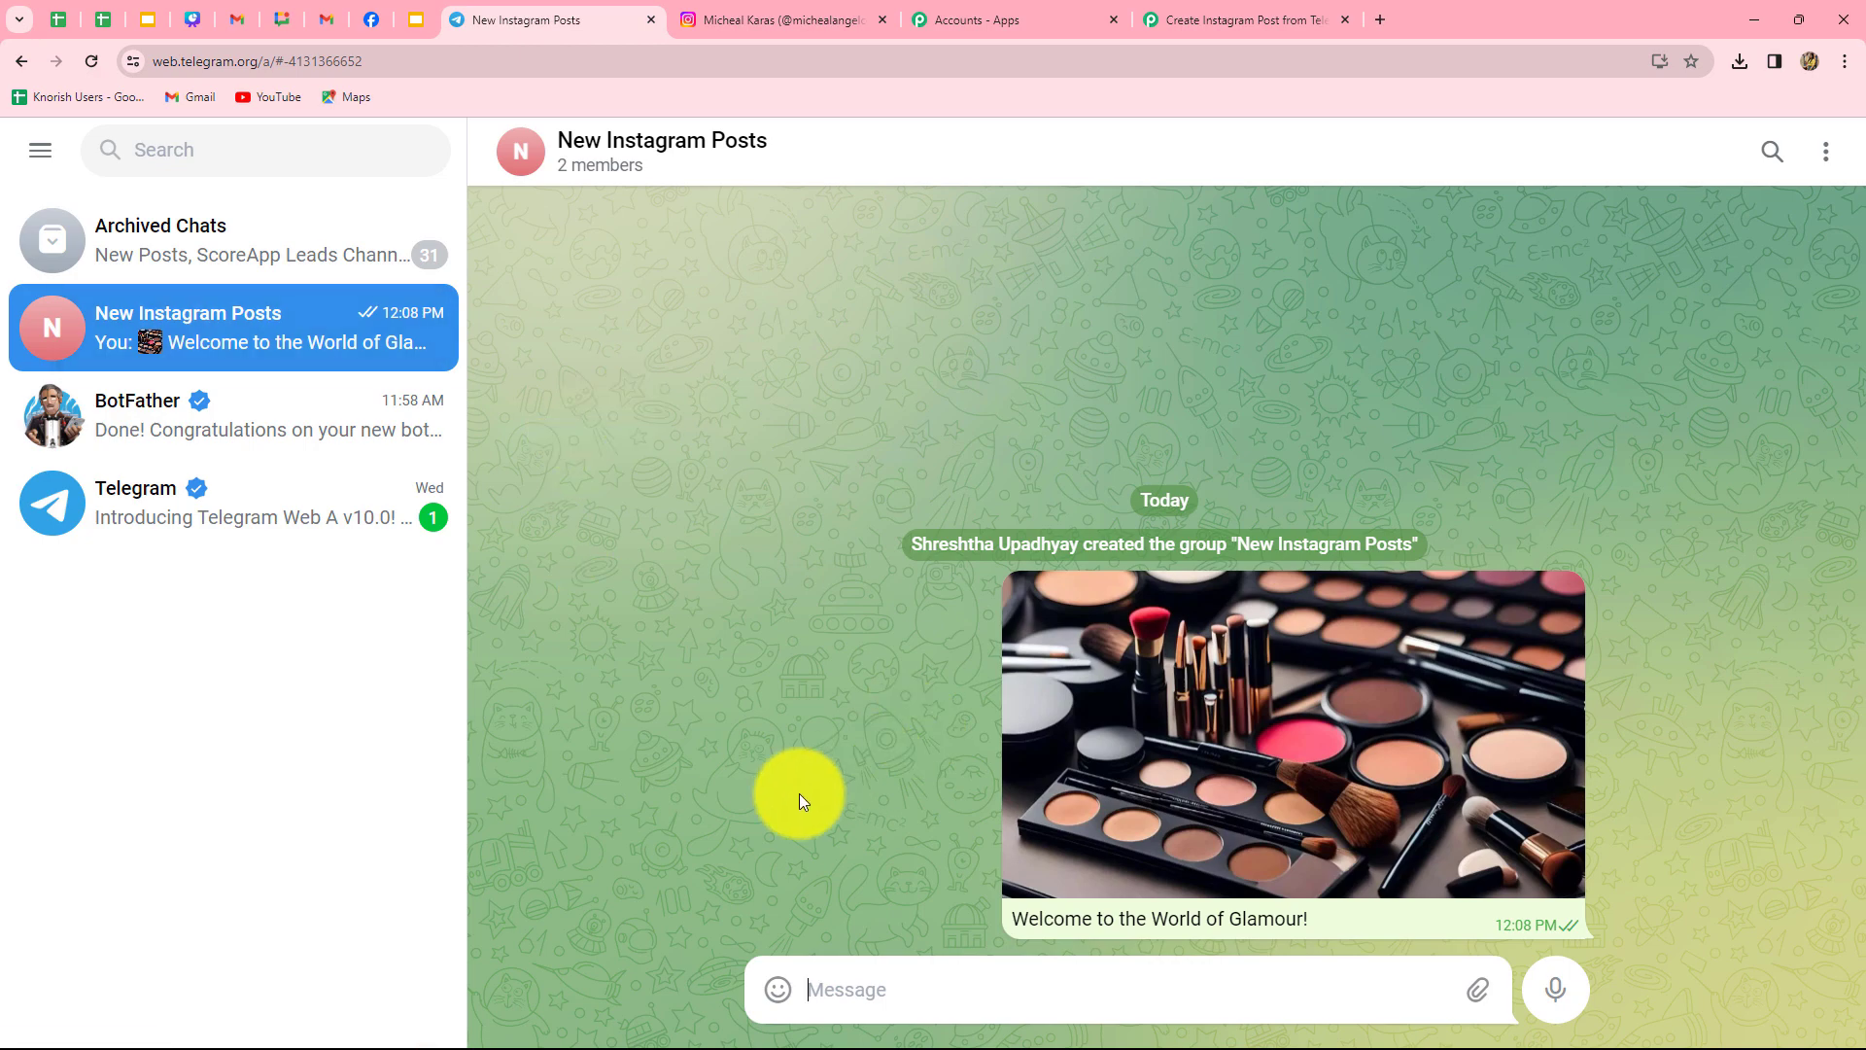
{"action": "left_click", "coordinate": [756, 22]}
{"action": "left_click", "coordinate": [558, 13]}
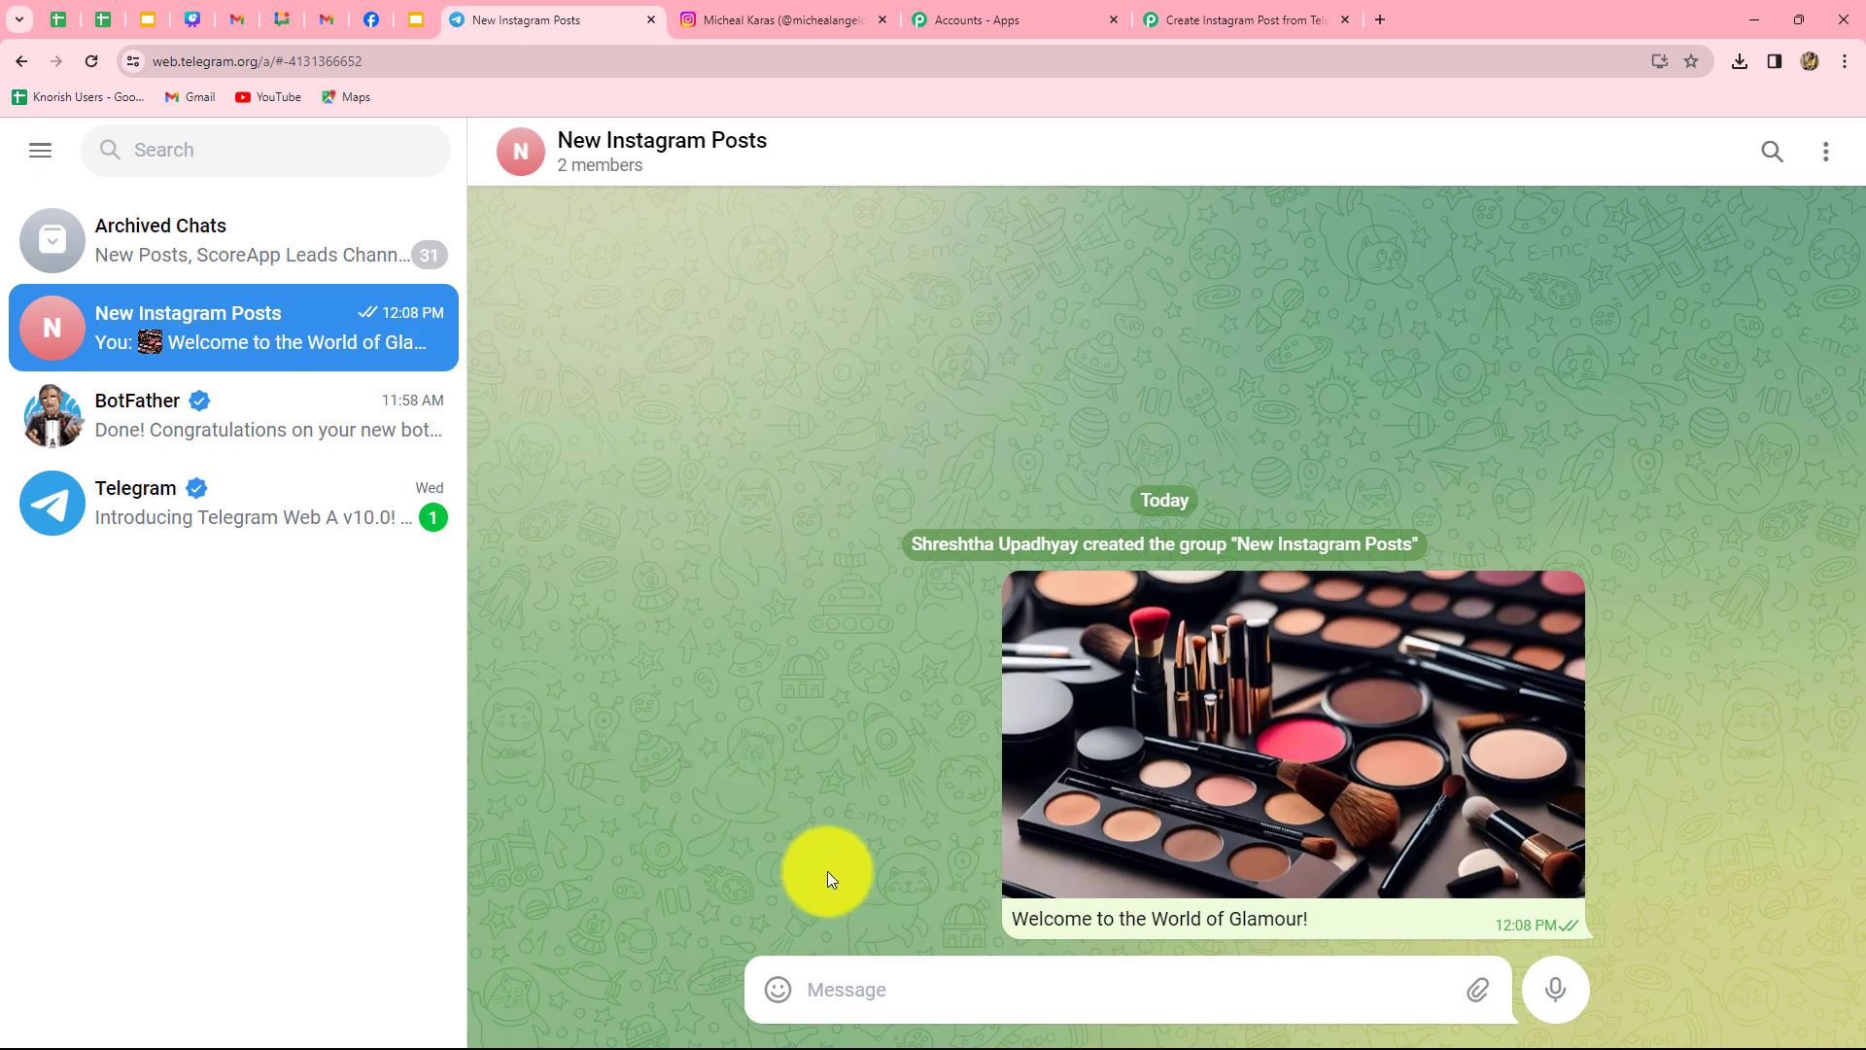
- Paste a studio photo and send it to the group captioned 'Launching a new studio!'
{"action": "left_click", "coordinate": [942, 993]}
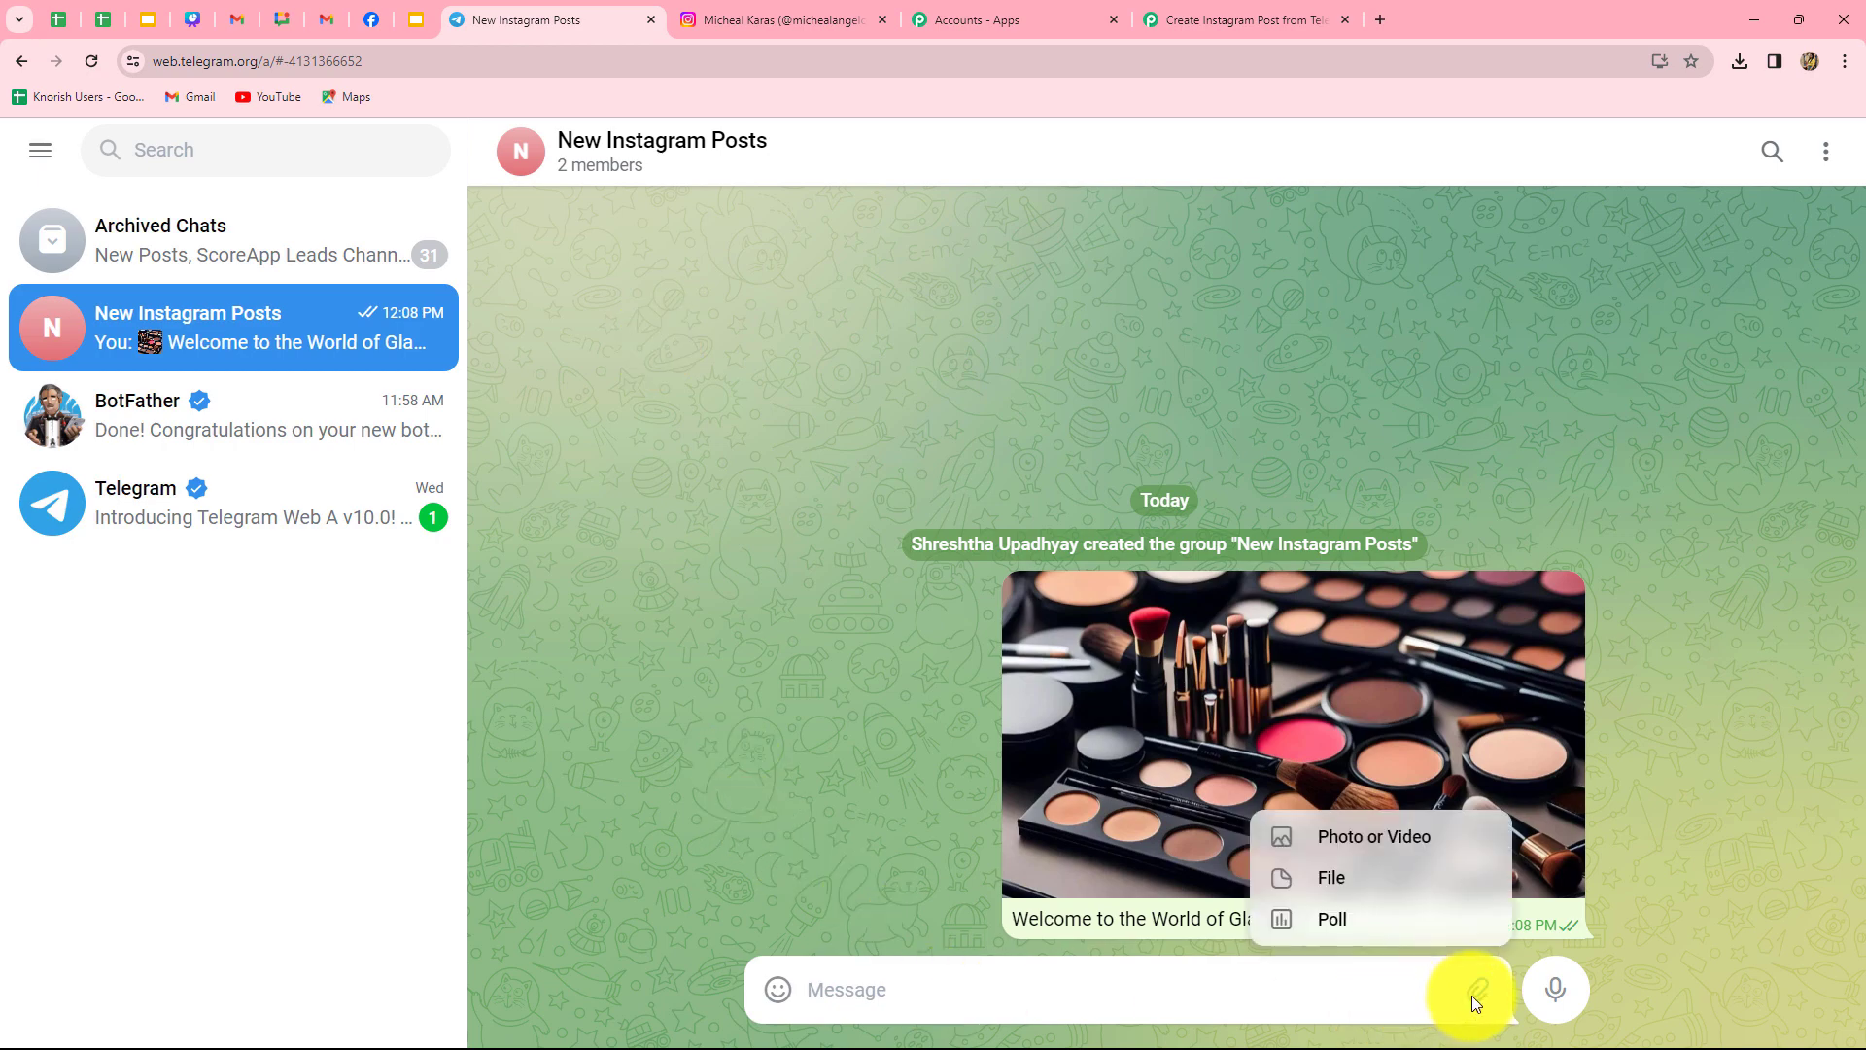
{"action": "key", "text": "ctrl+v"}
{"action": "mouse_move", "coordinate": [747, 773]}
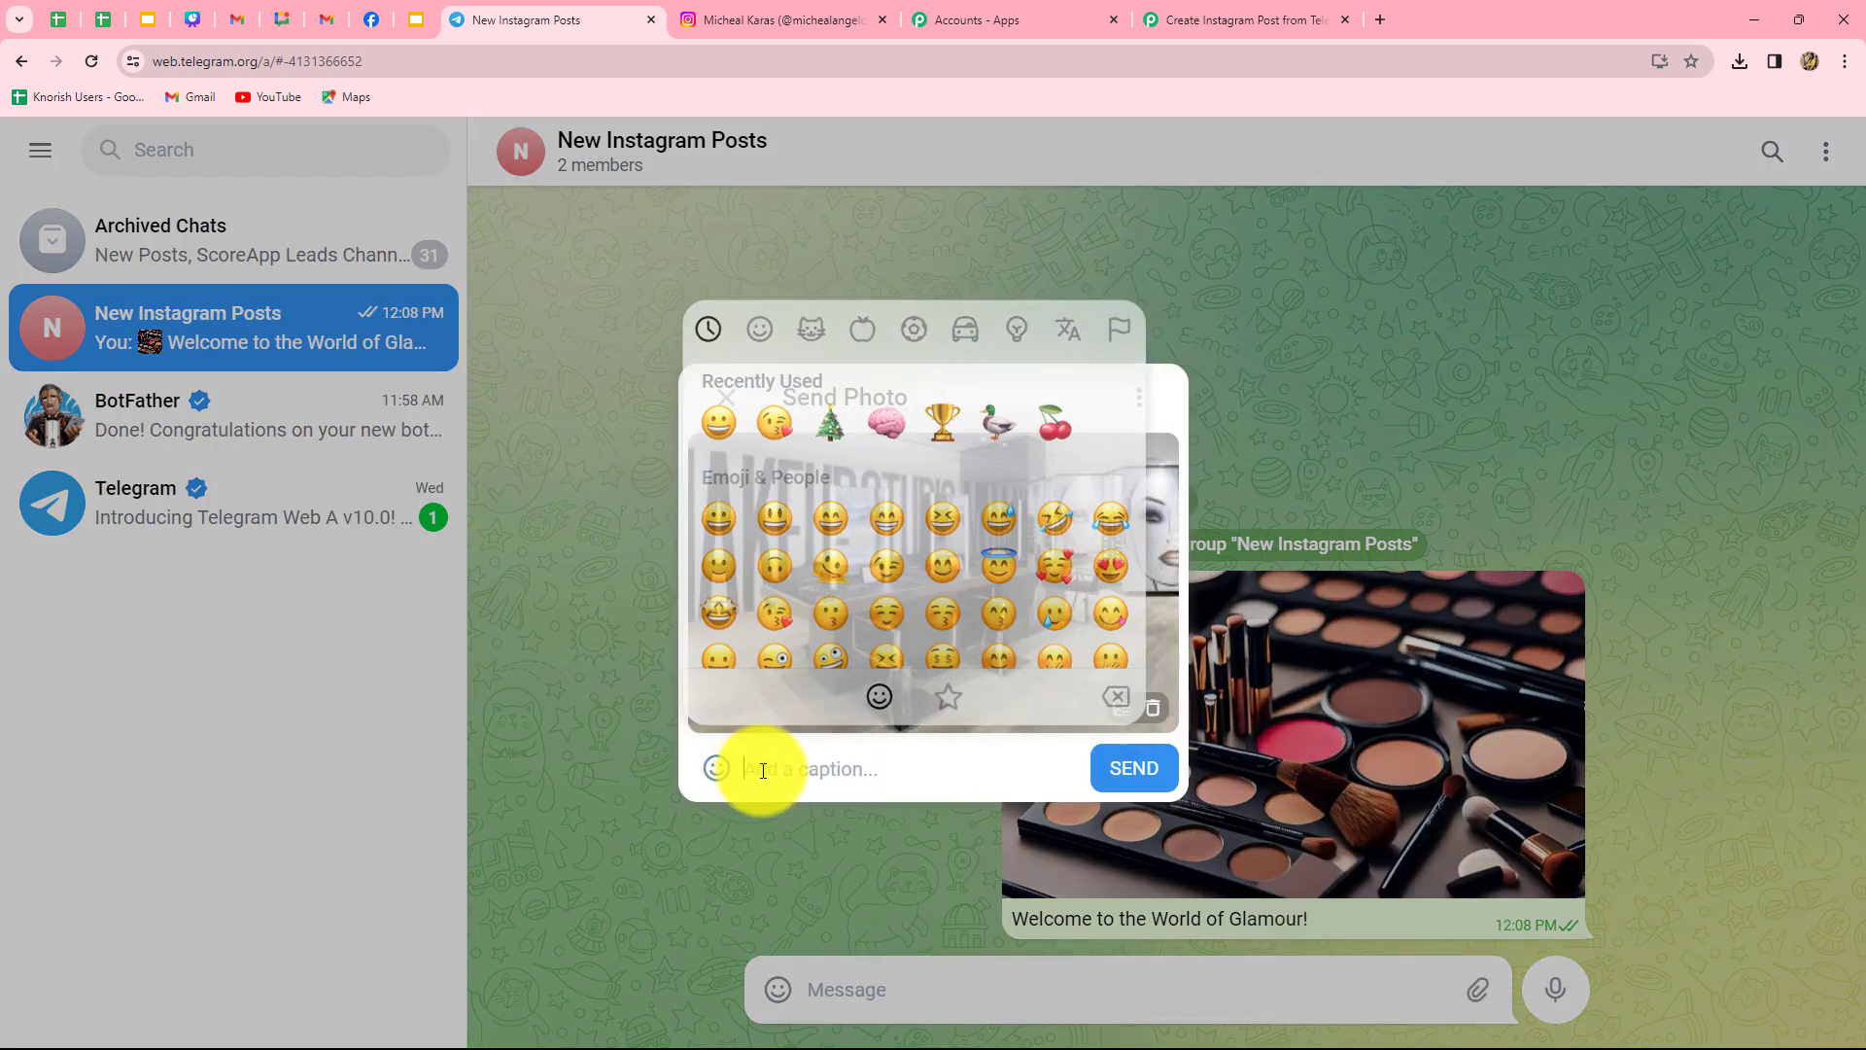
{"action": "type", "text": "Launching "}
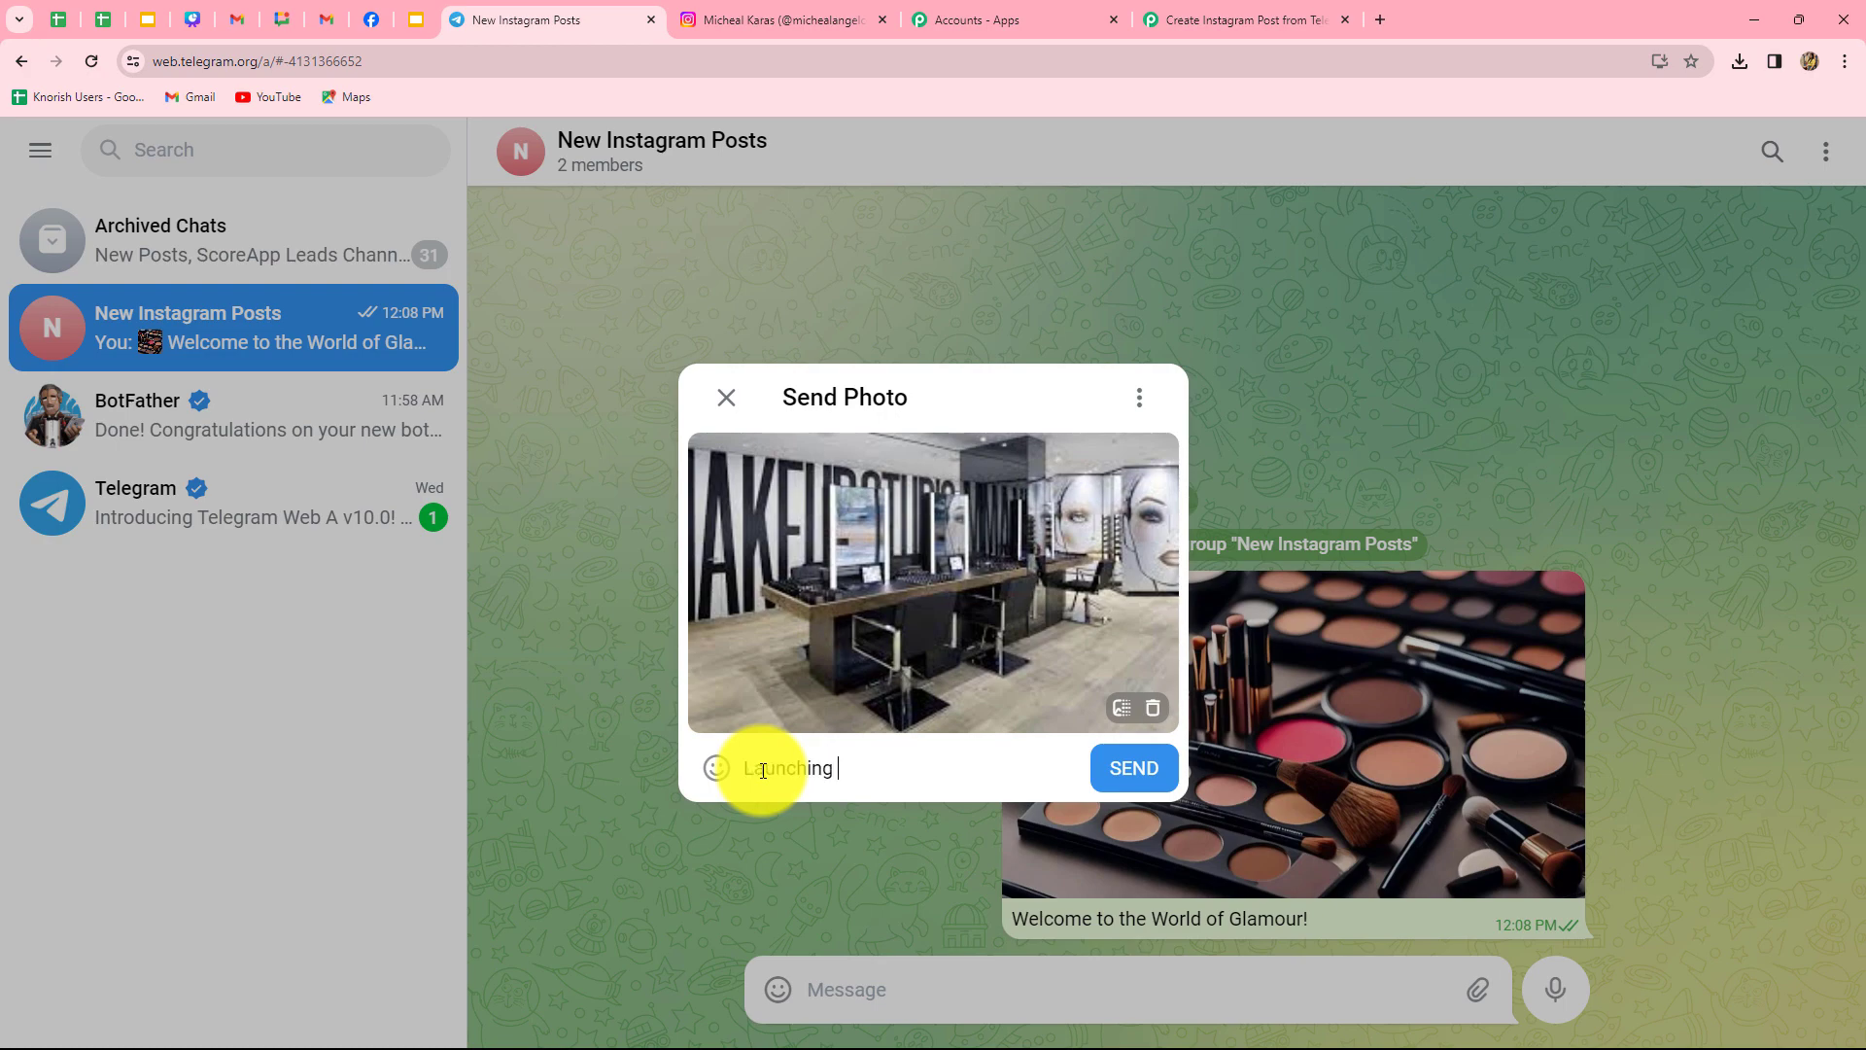
{"action": "type", "text": "a new studio!"}
{"action": "key", "text": "Return"}
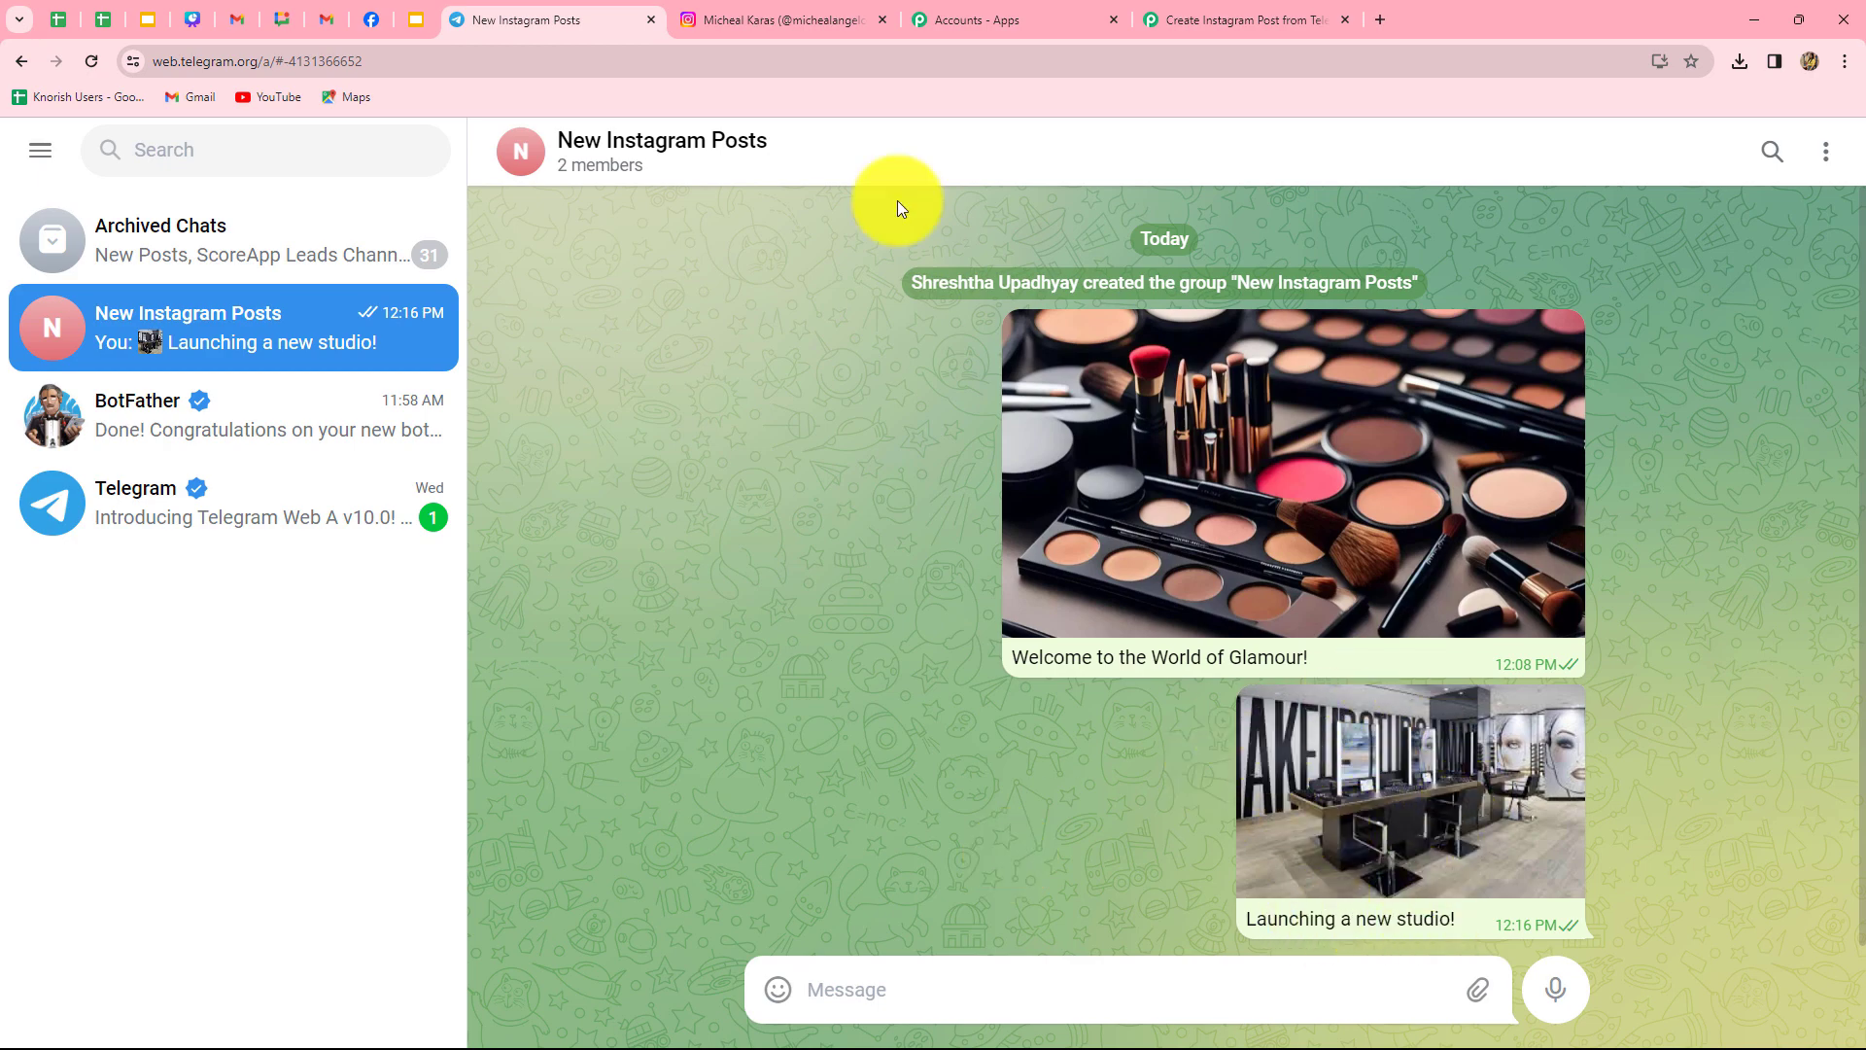
{"action": "left_click", "coordinate": [768, 12]}
- Reload the Instagram profile and open the new studio post to check its caption 'Launching a new studio!'
{"action": "left_click", "coordinate": [99, 61]}
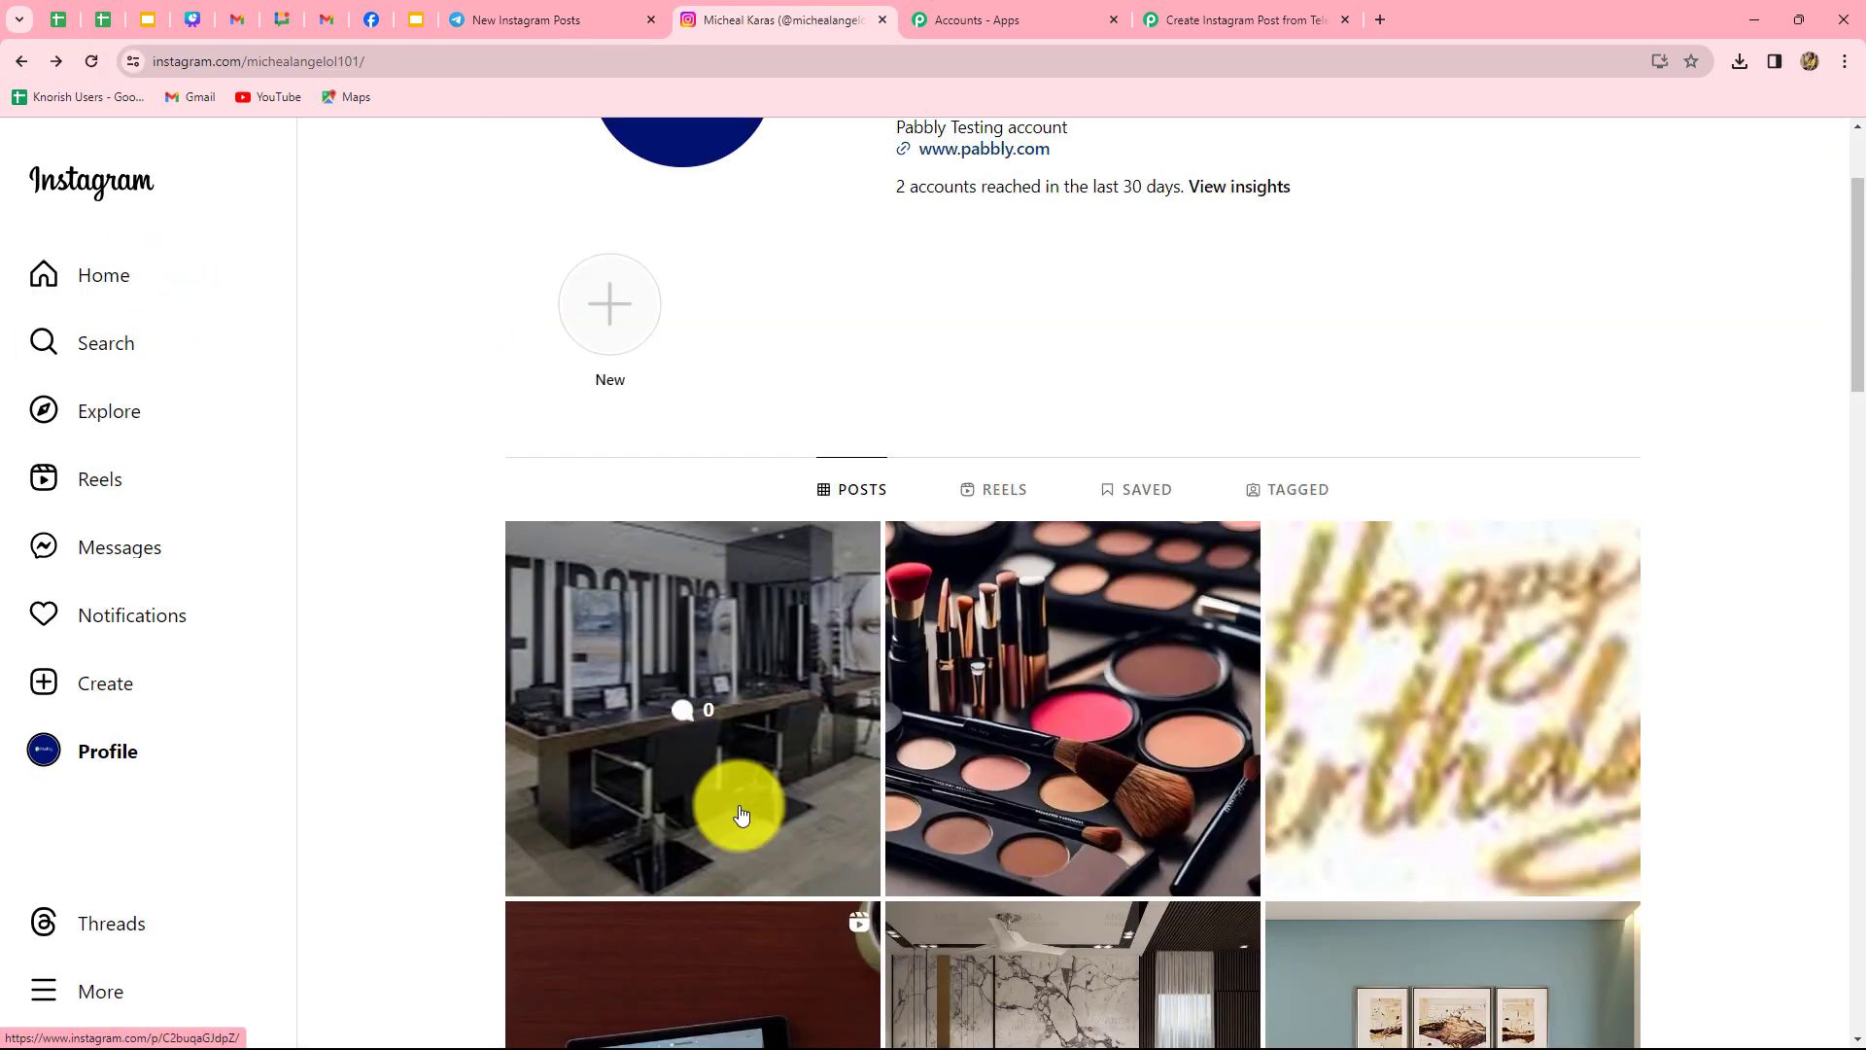
{"action": "left_click", "coordinate": [740, 814]}
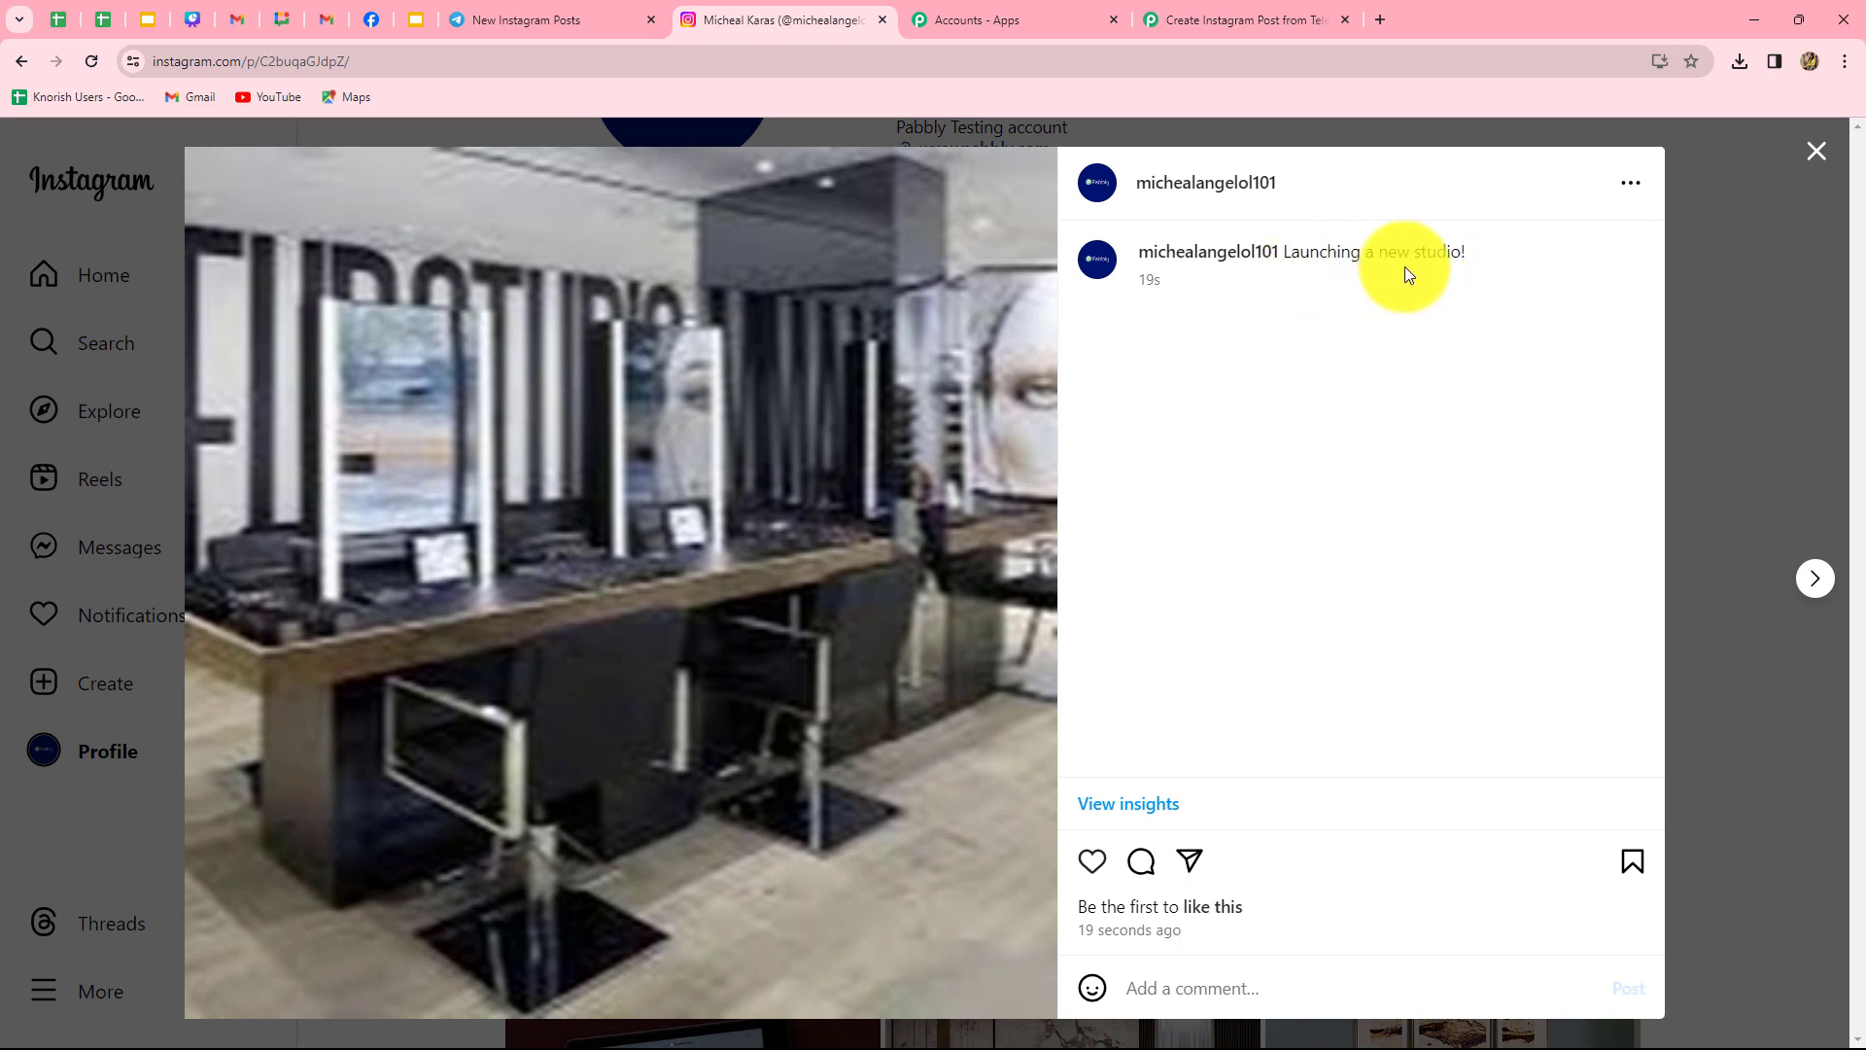
{"action": "left_click", "coordinate": [1810, 149]}
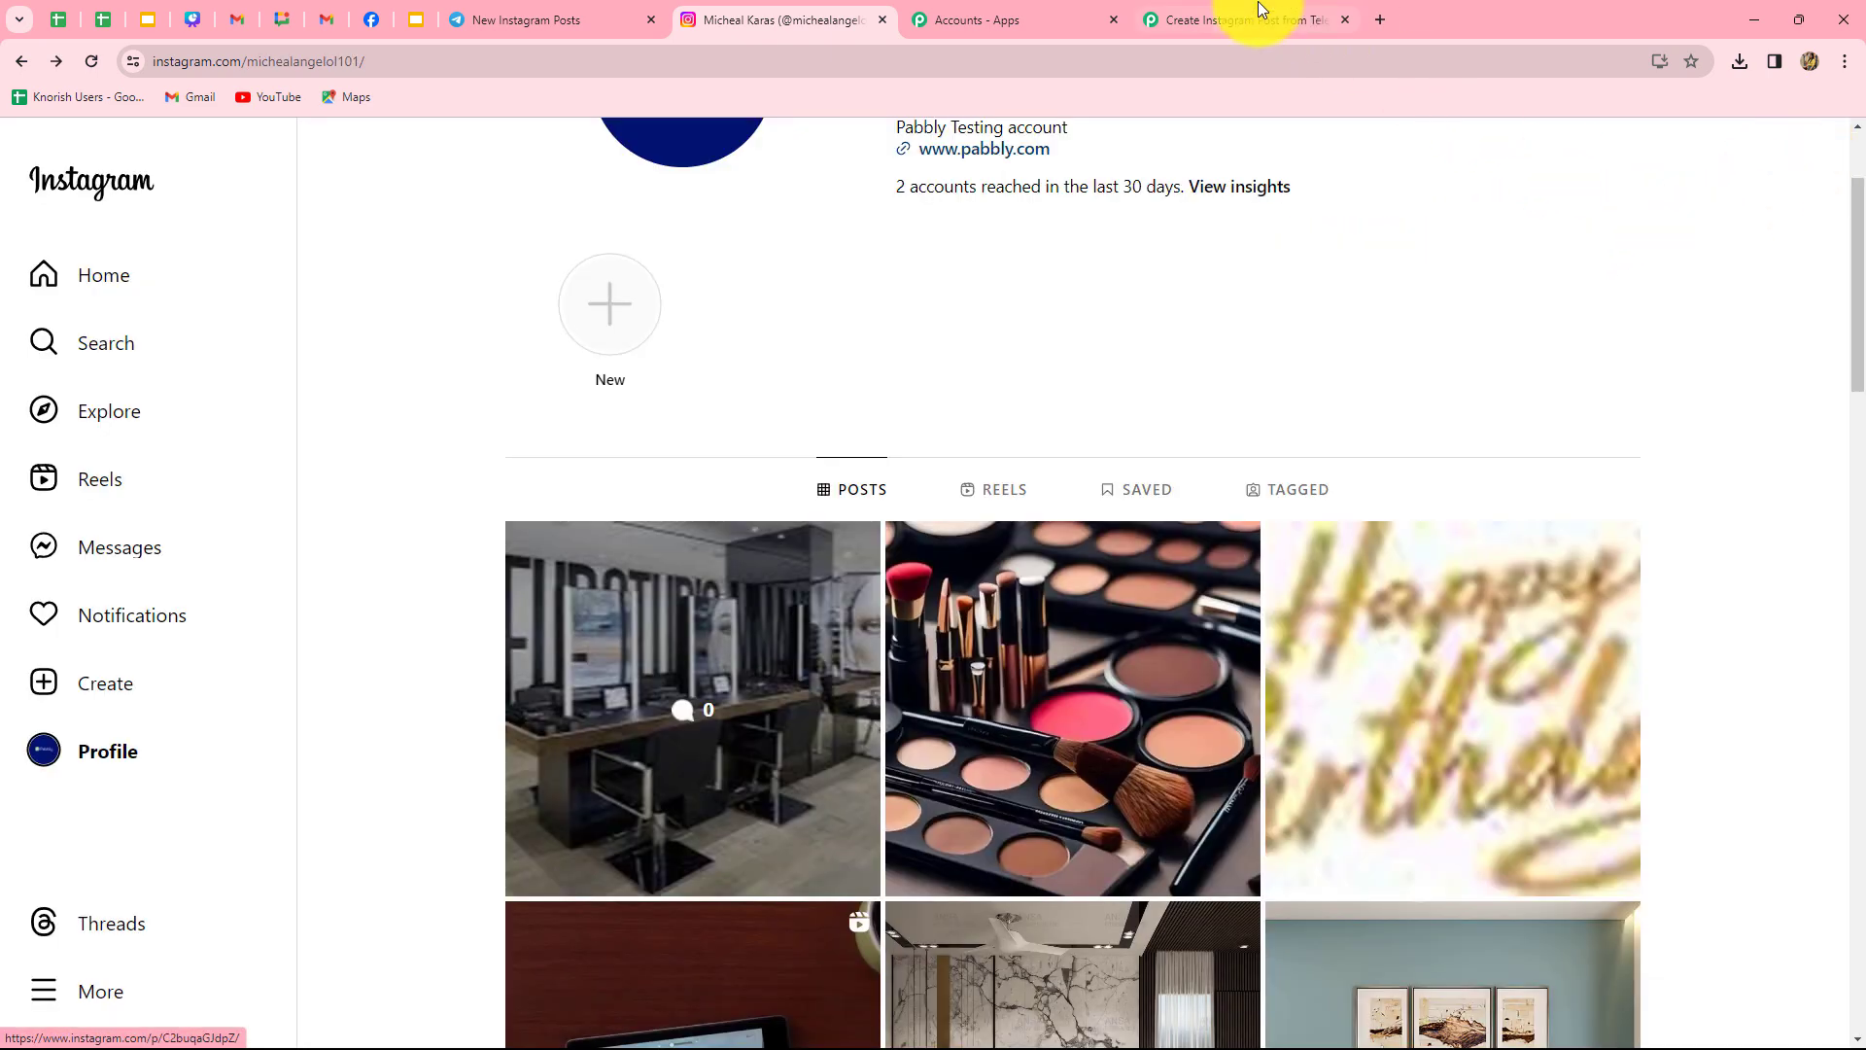
- Back in the Pabbly workflow, collapse the Instagram Publish Photo step
{"action": "left_click", "coordinate": [1258, 3]}
{"action": "scroll", "coordinate": [1817, 525], "scroll_direction": "up", "scroll_amount": 10}
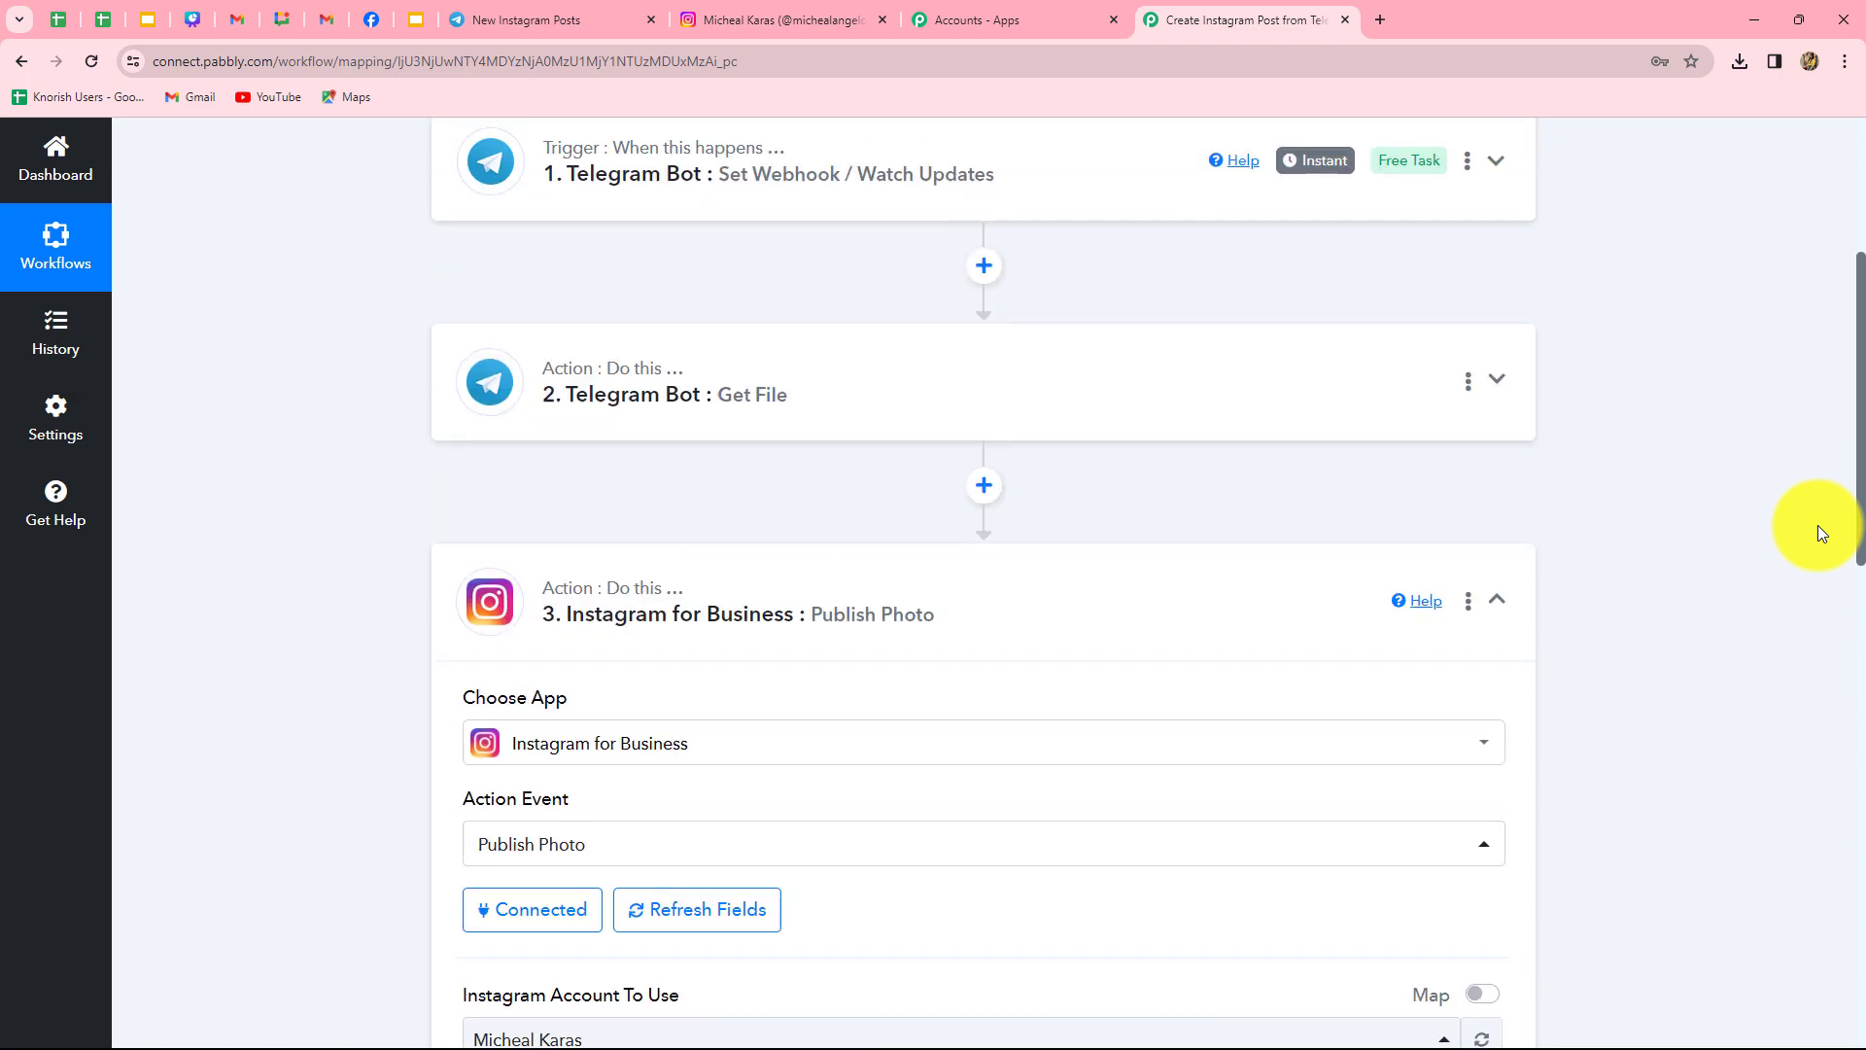
{"action": "scroll", "coordinate": [1817, 525], "scroll_direction": "up", "scroll_amount": 2}
{"action": "left_click", "coordinate": [1494, 781]}
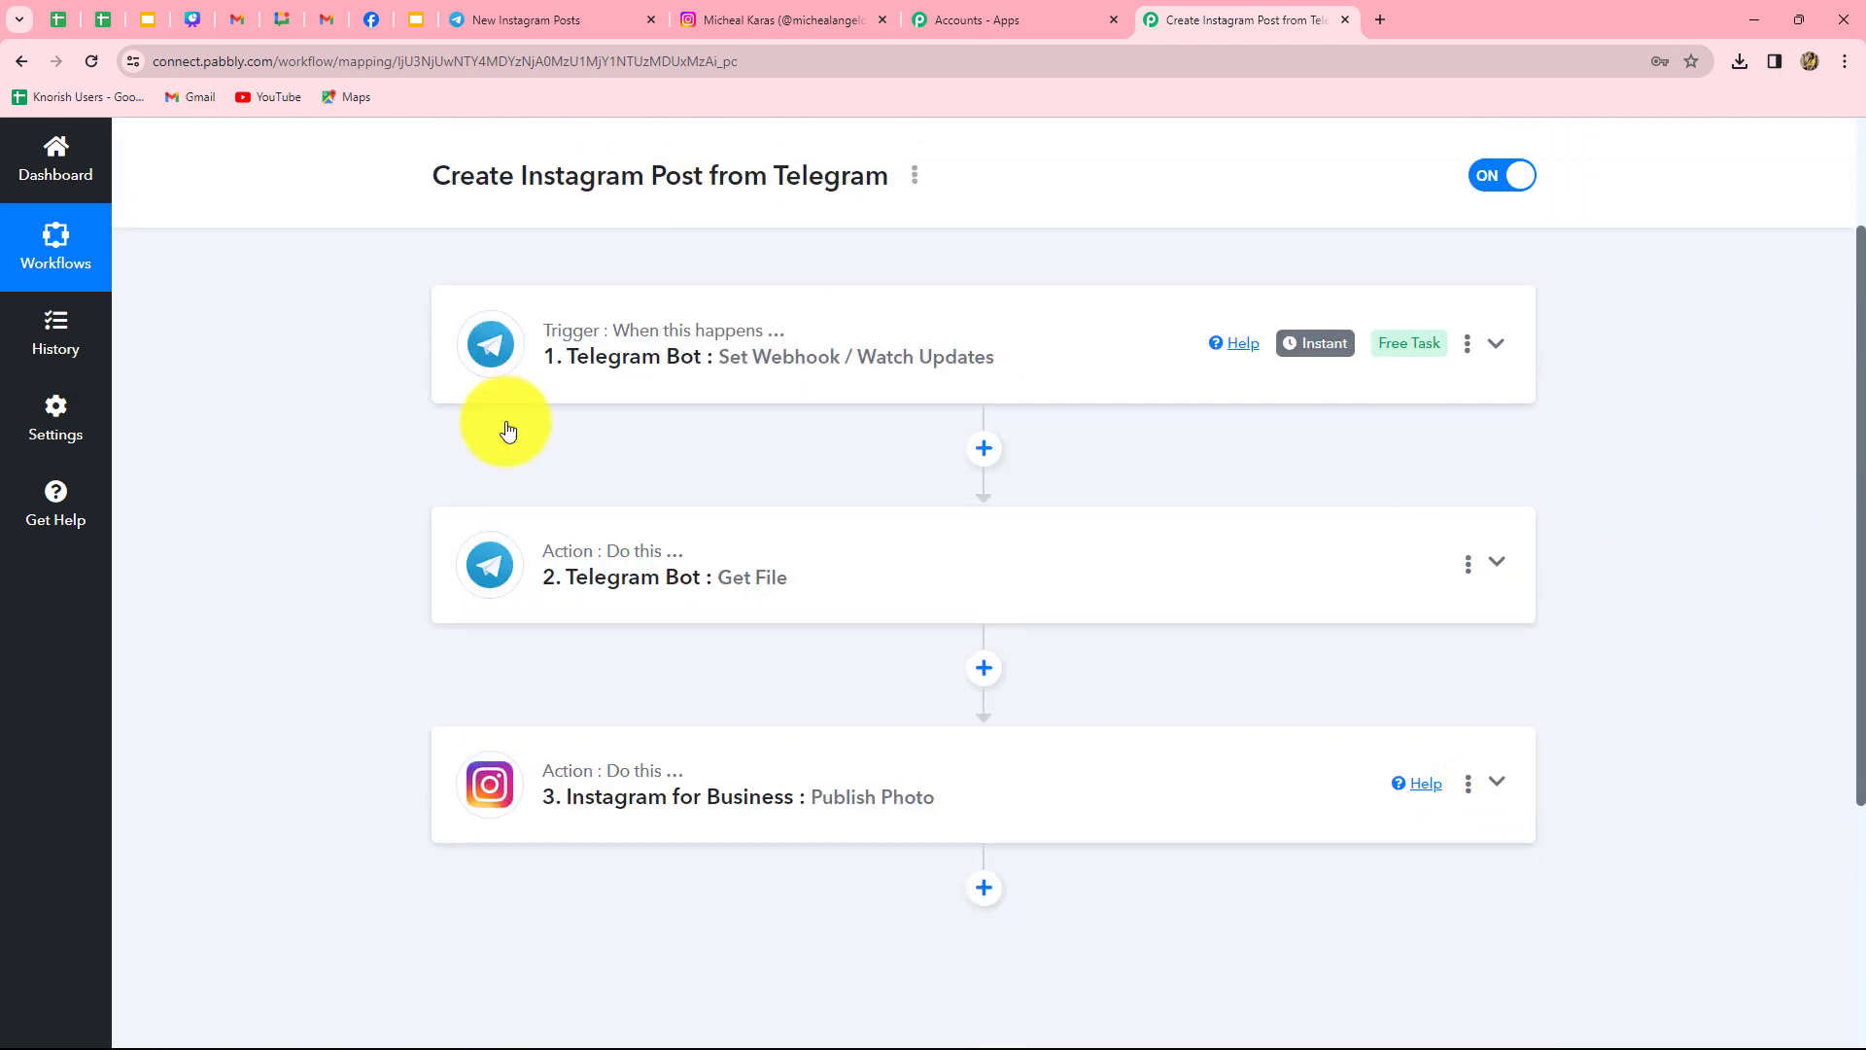